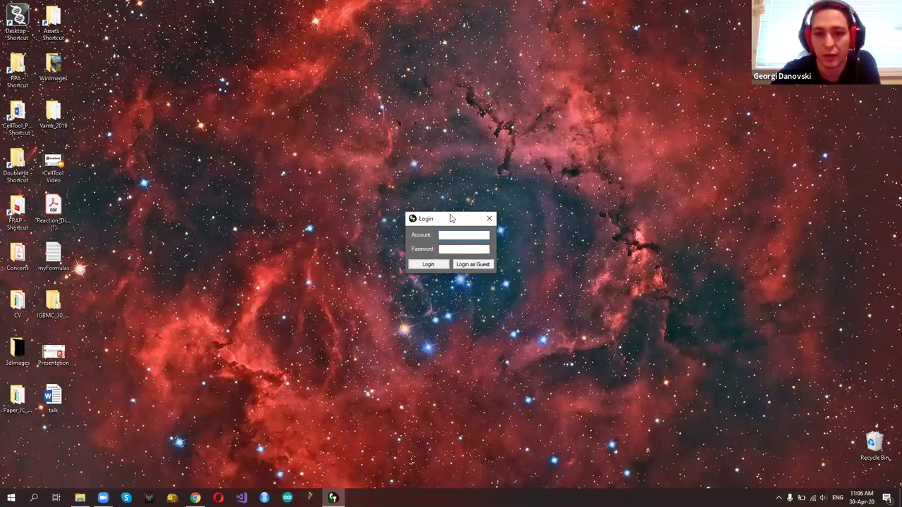
Nudge the CellTool Login dialog aside and enter as a guest
{"action": "left_click_drag", "start_coordinate": [451, 219], "coordinate": [438, 207]}
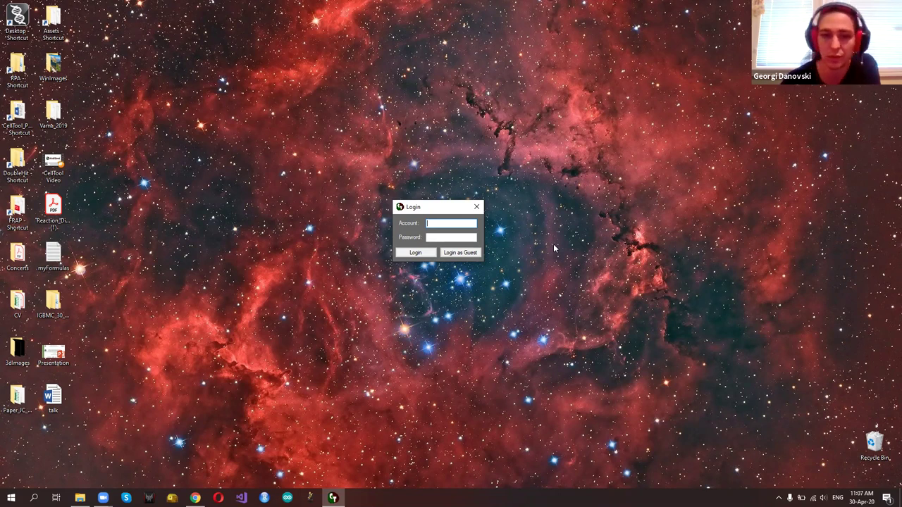
{"action": "left_click", "coordinate": [465, 258]}
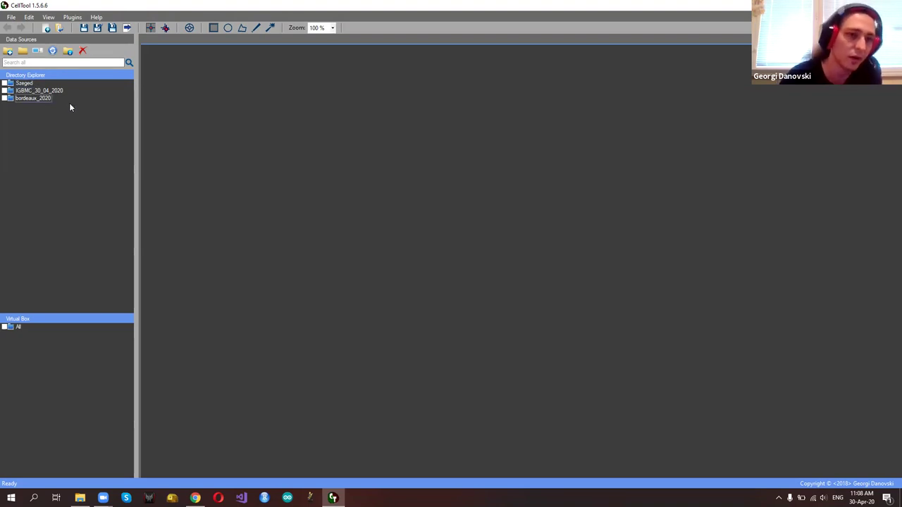
Expand IGBMC_30_04_2020, then folder 2, then its raw folder to list the TIF images
{"action": "double_click", "coordinate": [48, 92]}
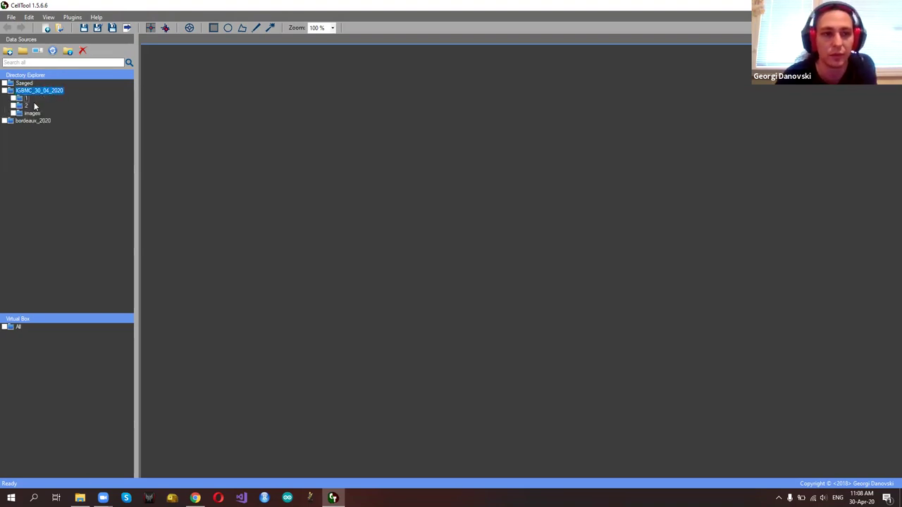
{"action": "double_click", "coordinate": [27, 105]}
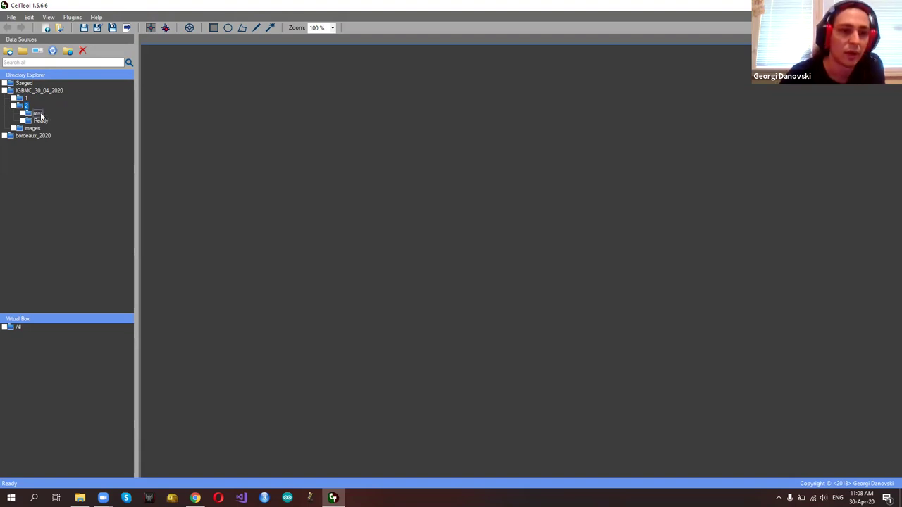
{"action": "double_click", "coordinate": [39, 114]}
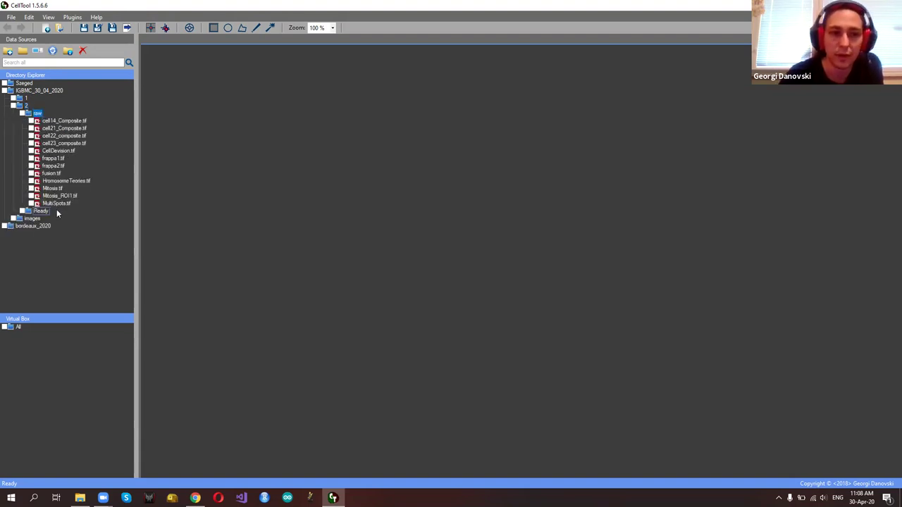
Start adding a work directory, cancel it, and bring up cell14_Composite.tif's context menu
{"action": "left_click", "coordinate": [4, 62]}
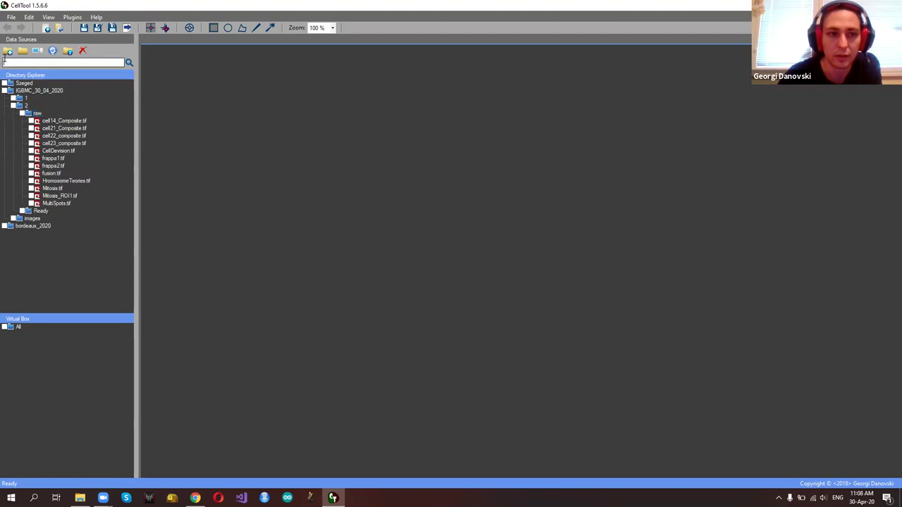
{"action": "left_click", "coordinate": [8, 51]}
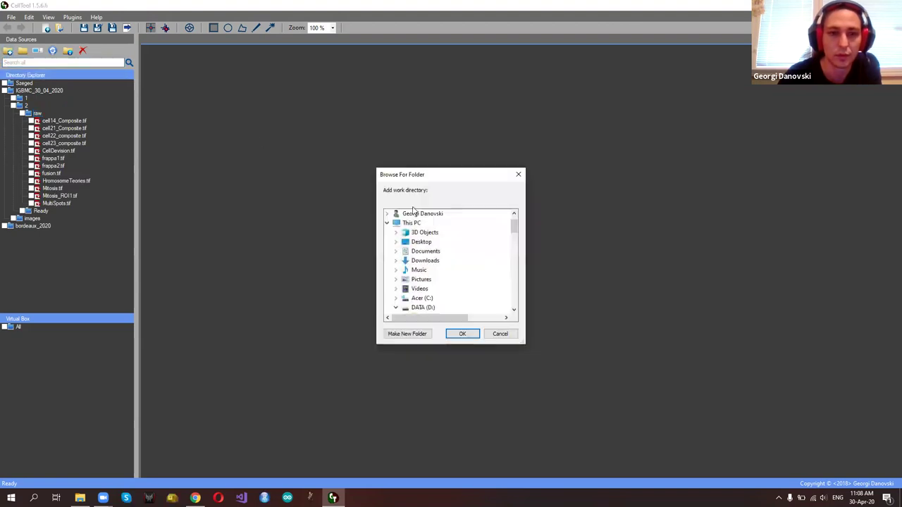
{"action": "scroll", "coordinate": [430, 275], "scroll_direction": "down", "scroll_amount": 3}
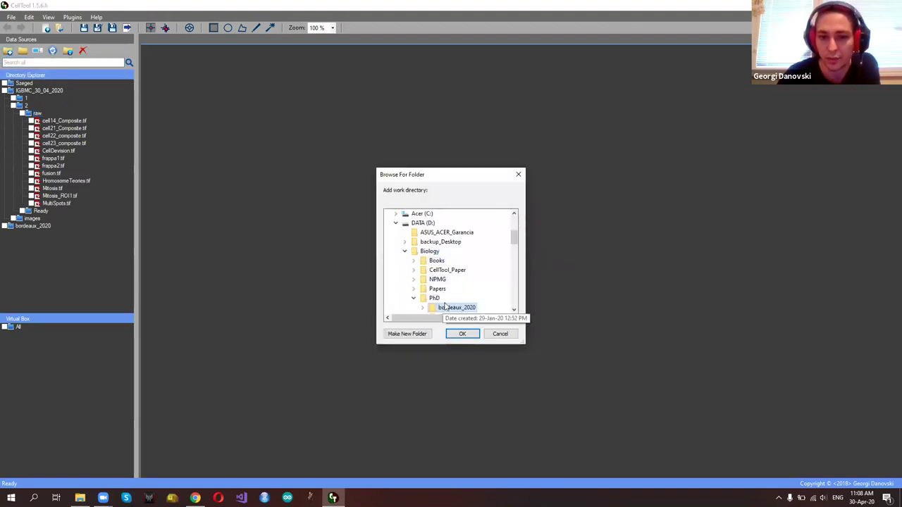
{"action": "left_click", "coordinate": [494, 335]}
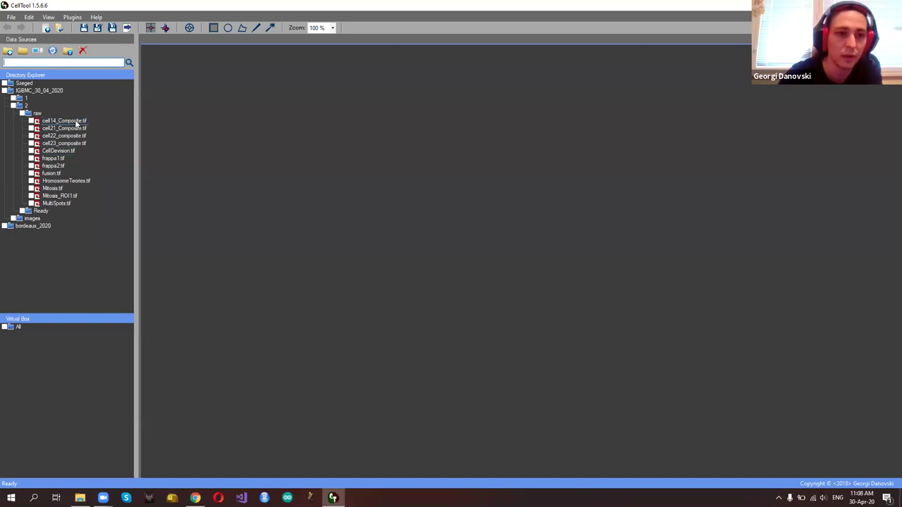
{"action": "right_click", "coordinate": [76, 121]}
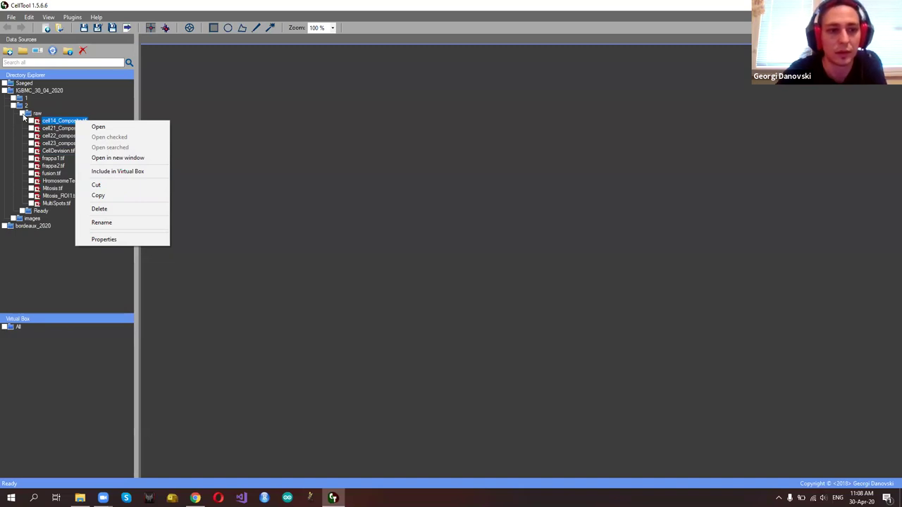
{"action": "left_click", "coordinate": [22, 114]}
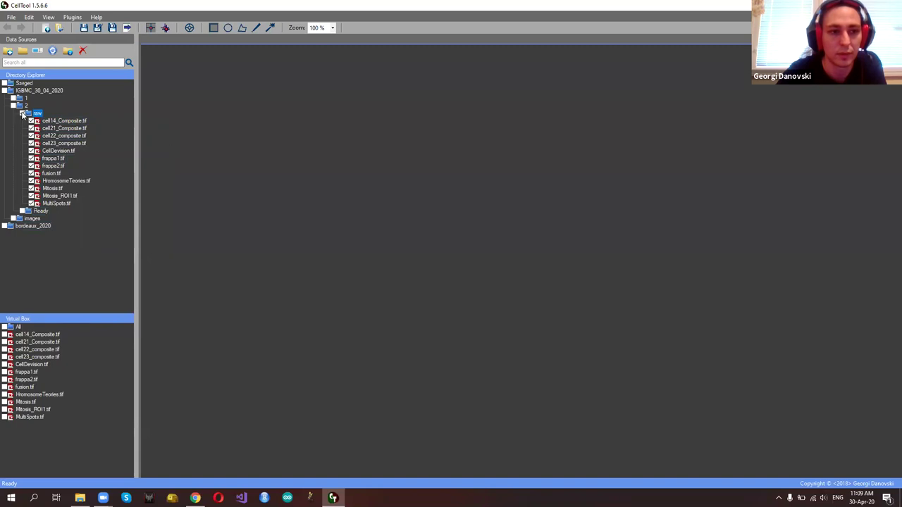
{"action": "left_click", "coordinate": [22, 113]}
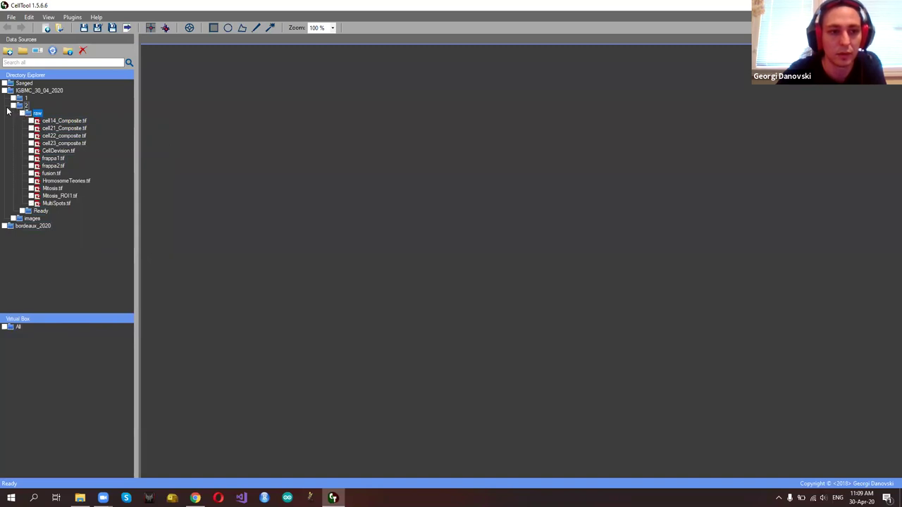
{"action": "left_click", "coordinate": [13, 106]}
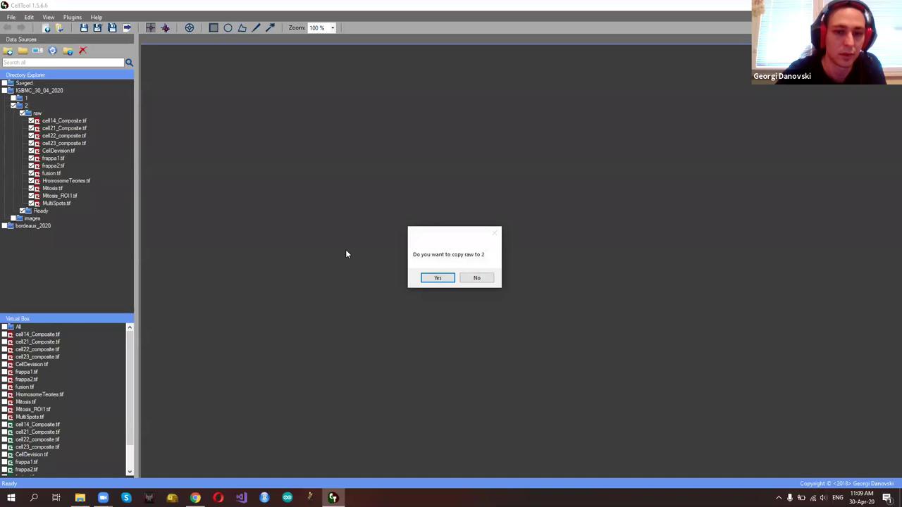
{"action": "left_click", "coordinate": [477, 278]}
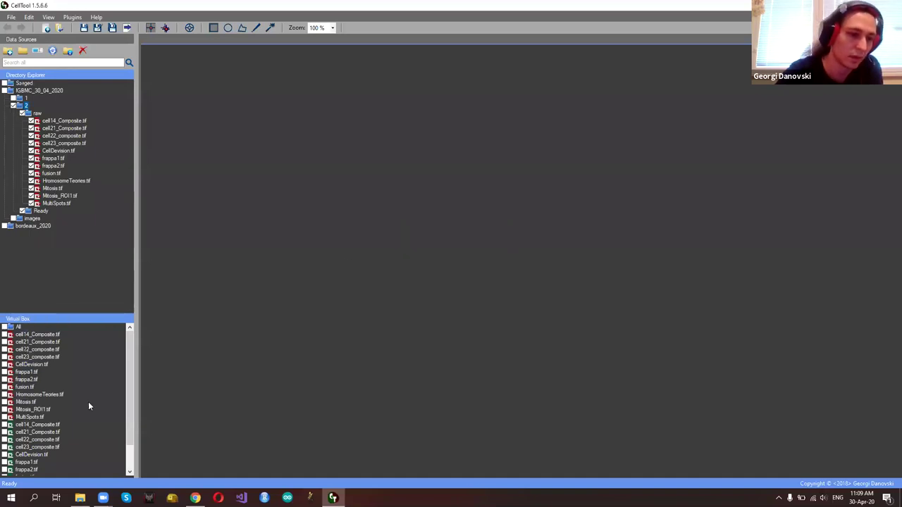
{"action": "scroll", "coordinate": [130, 380], "scroll_direction": "down", "scroll_amount": 1}
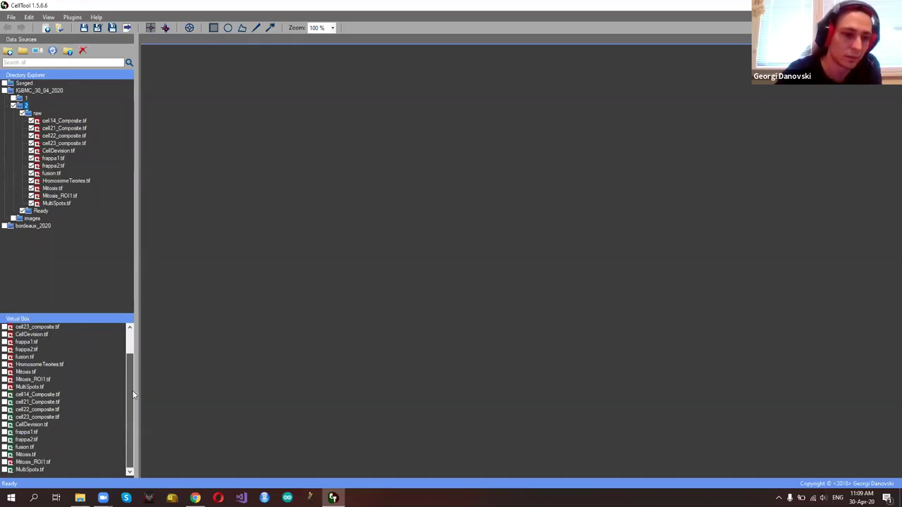
{"action": "scroll", "coordinate": [136, 357], "scroll_direction": "up", "scroll_amount": 1}
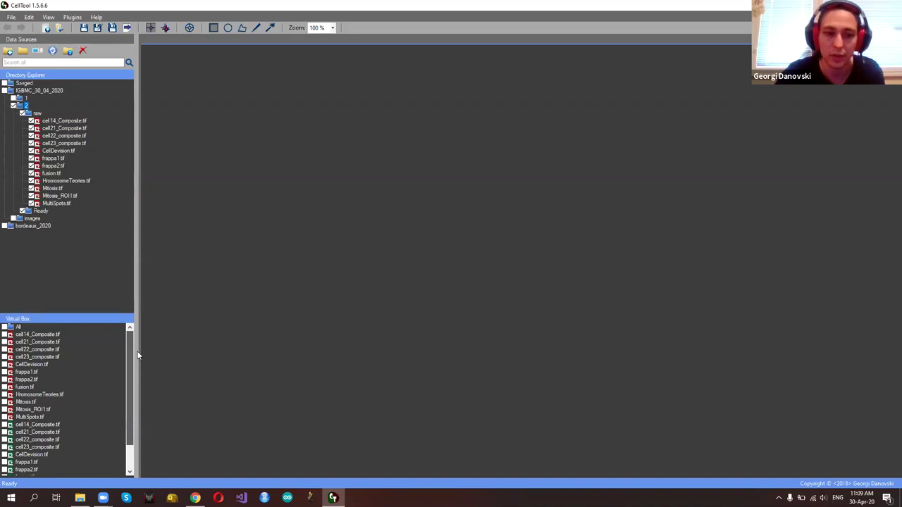
{"action": "scroll", "coordinate": [138, 367], "scroll_direction": "down", "scroll_amount": 1}
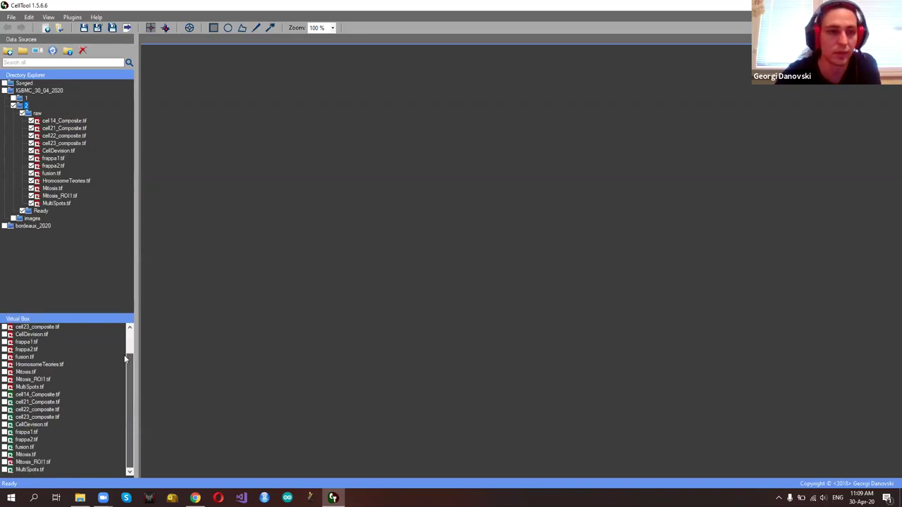
{"action": "left_click", "coordinate": [13, 105]}
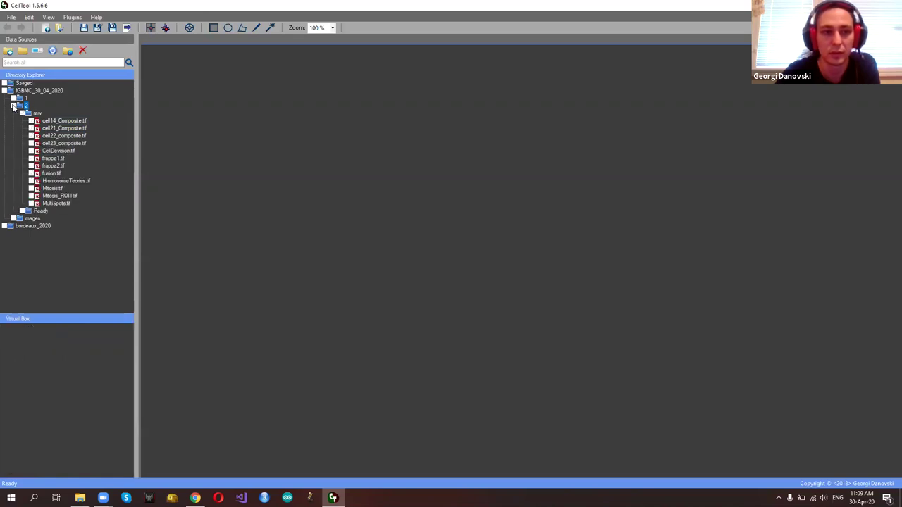
{"action": "left_click", "coordinate": [13, 105]}
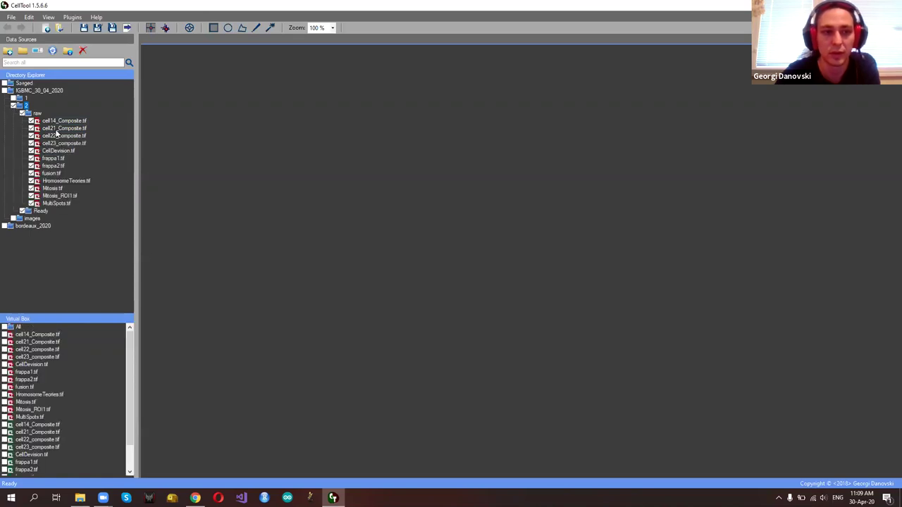
{"action": "left_click", "coordinate": [13, 106]}
{"action": "left_click", "coordinate": [26, 62]}
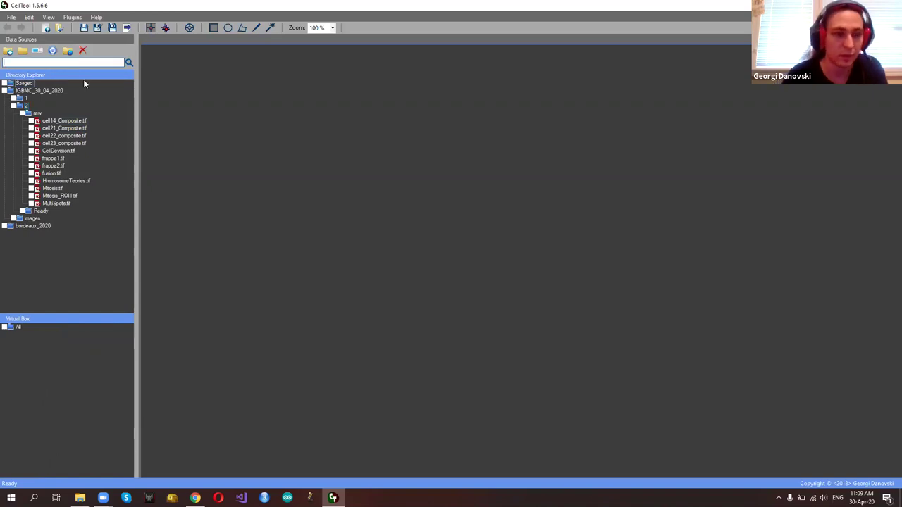
{"action": "left_click", "coordinate": [65, 120]}
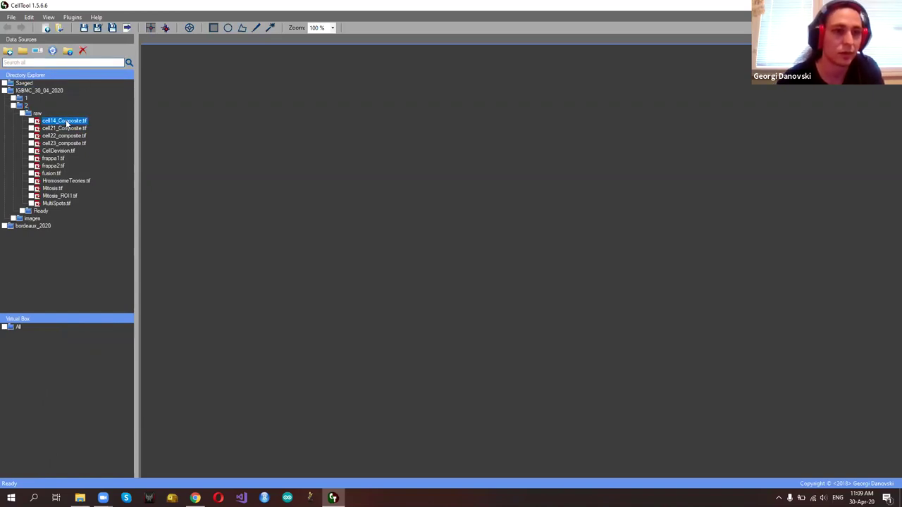
Limit the Data Sources search to folder 2 and search it for 'cell11'
{"action": "right_click", "coordinate": [50, 64]}
{"action": "right_click", "coordinate": [51, 62]}
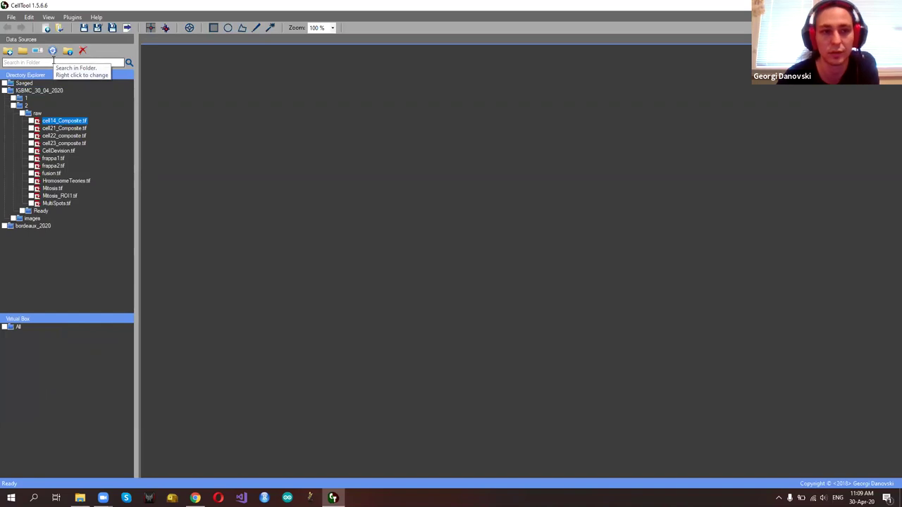
{"action": "left_click", "coordinate": [26, 105]}
{"action": "left_click", "coordinate": [43, 62]}
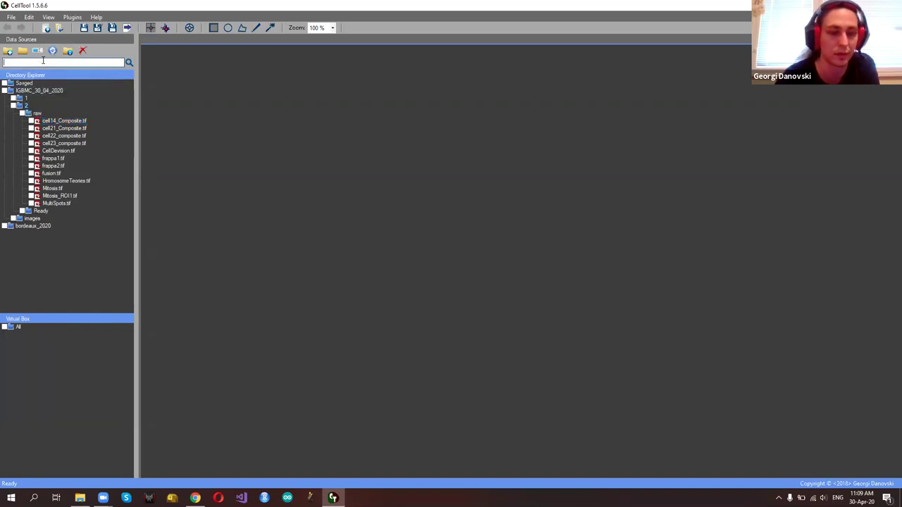
{"action": "type", "text": "cell11"}
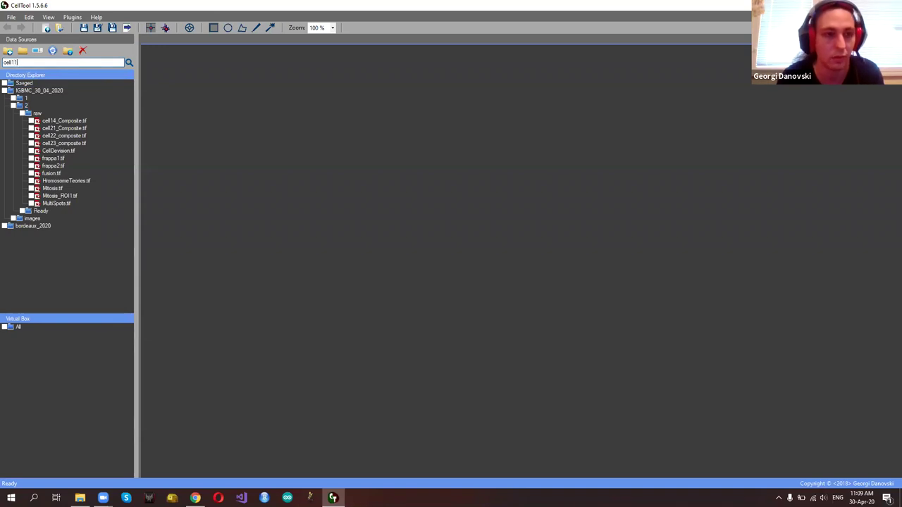
{"action": "left_click", "coordinate": [129, 63]}
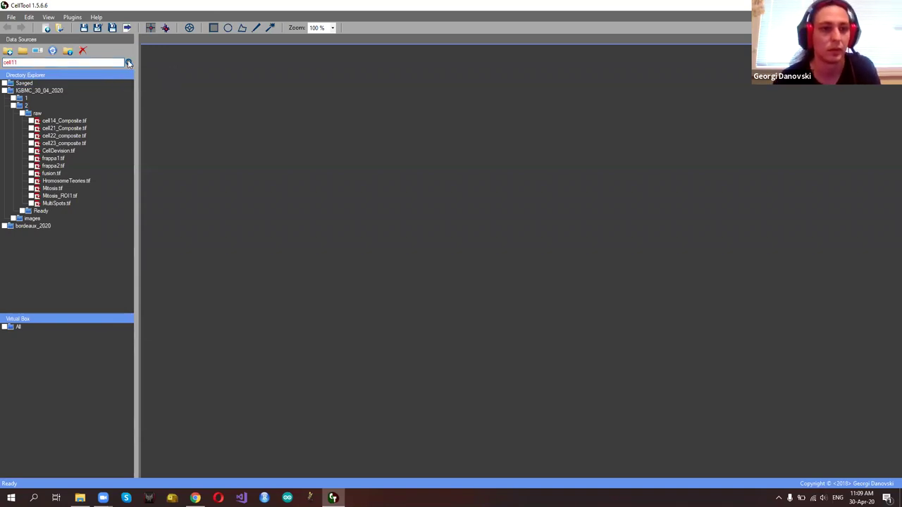
Search folder 2 for cell14, clear the filter, and select the raw cell14_Composite.tif
{"action": "left_click", "coordinate": [72, 63]}
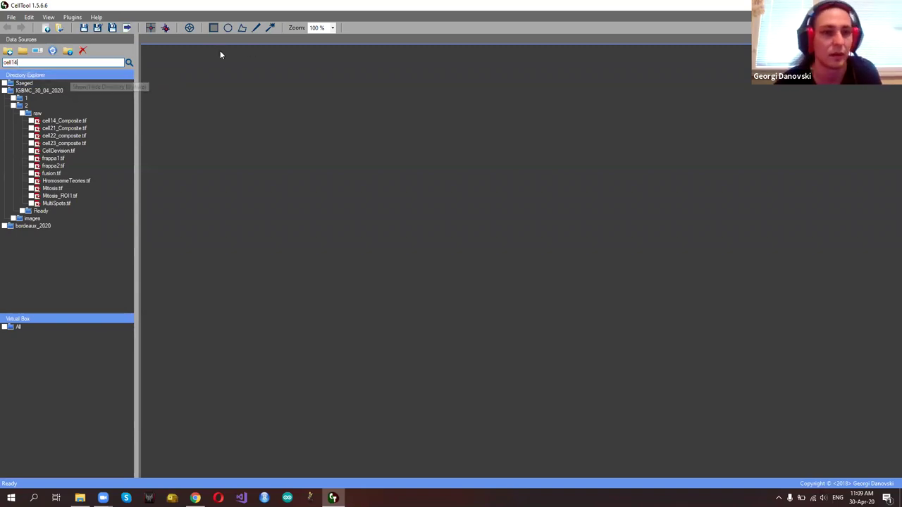
{"action": "left_click", "coordinate": [129, 63]}
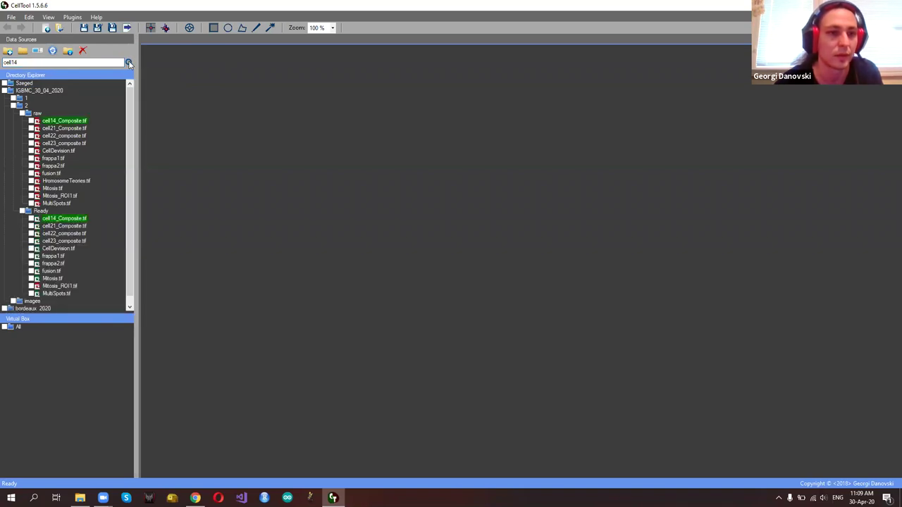
{"action": "left_click", "coordinate": [79, 121]}
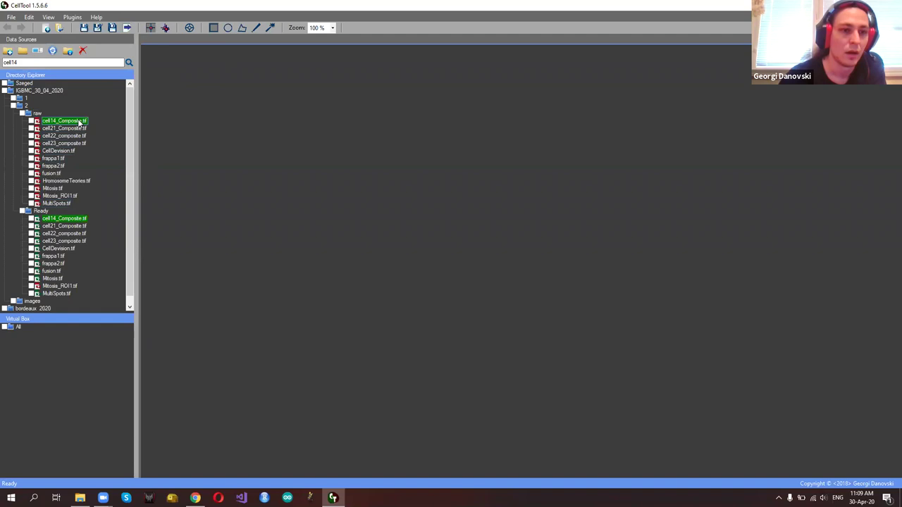
{"action": "left_click", "coordinate": [53, 62]}
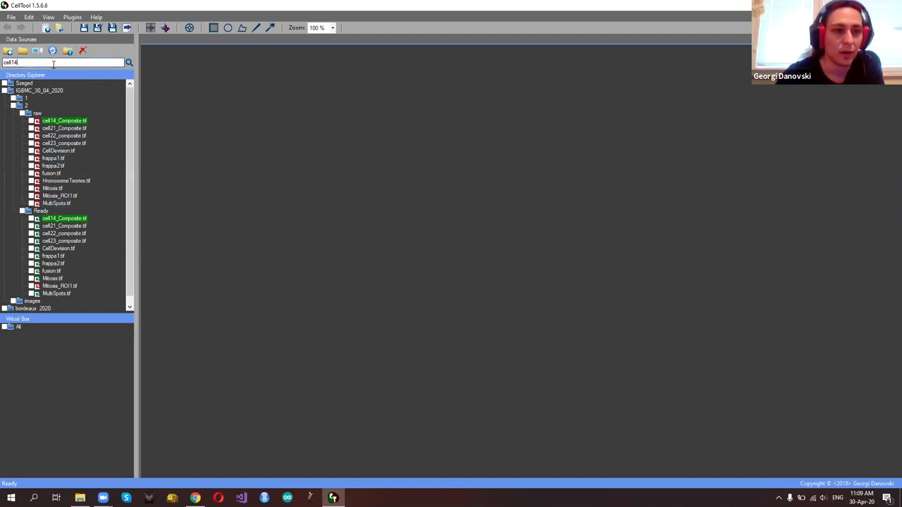
{"action": "key", "text": "BackSpace"}
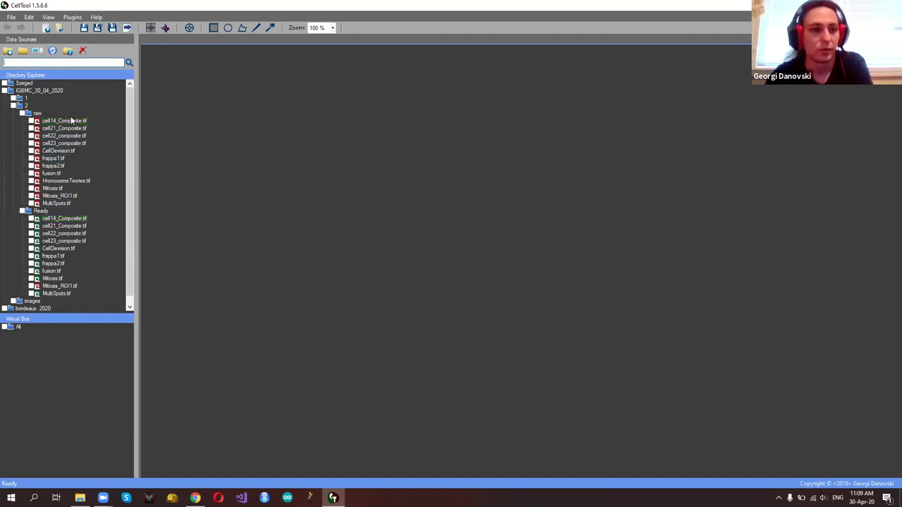
{"action": "left_click", "coordinate": [68, 121]}
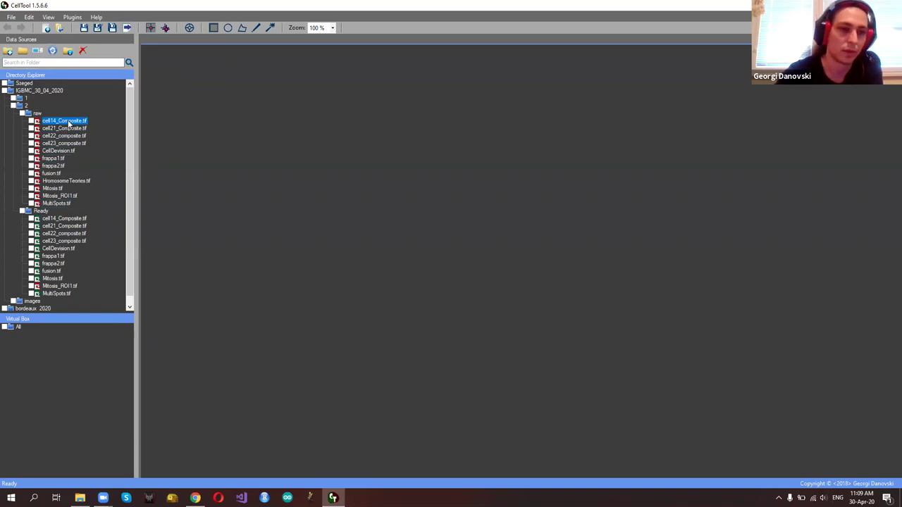
Open the raw cell14_Composite.tif image and zoom the canvas in
{"action": "right_click", "coordinate": [68, 124]}
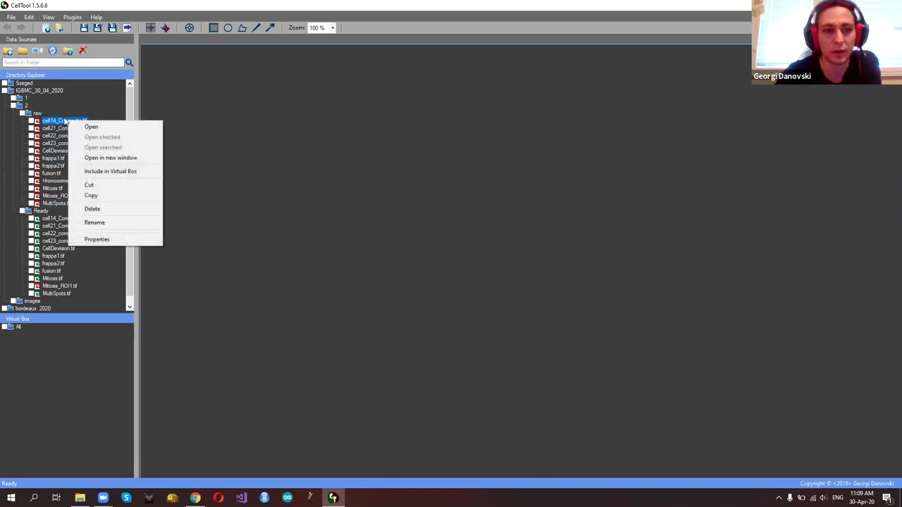
{"action": "left_click", "coordinate": [98, 126]}
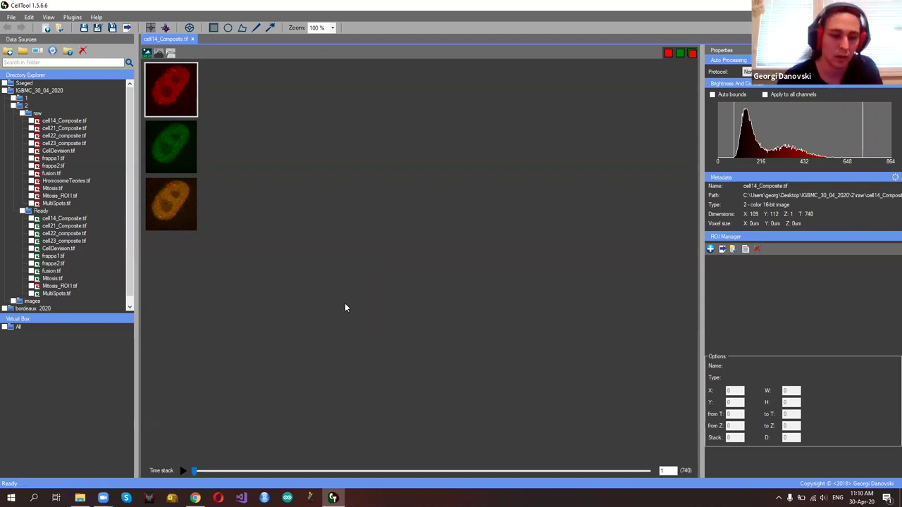
{"action": "scroll", "coordinate": [353, 301], "scroll_direction": "up", "scroll_amount": 1}
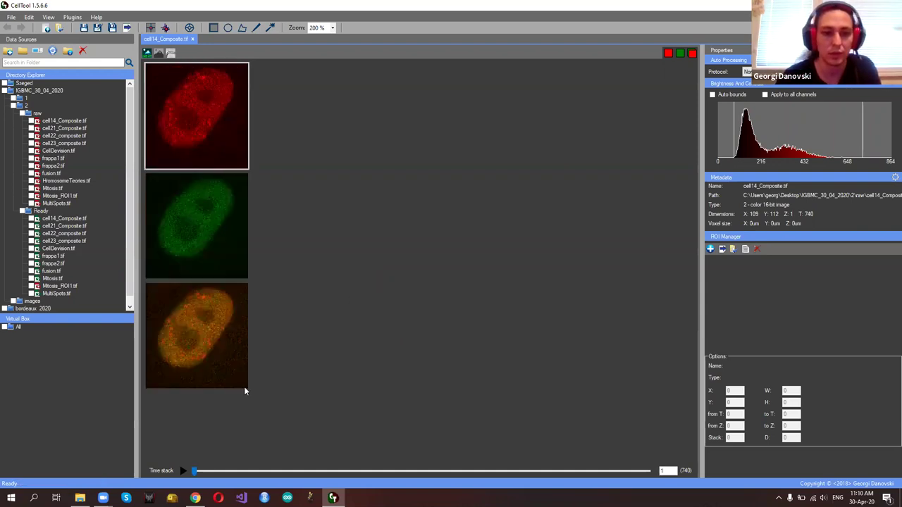
Scrub the Time stack to frame 227 of 740, making the green channel active
{"action": "left_click_drag", "start_coordinate": [195, 473], "coordinate": [223, 400]}
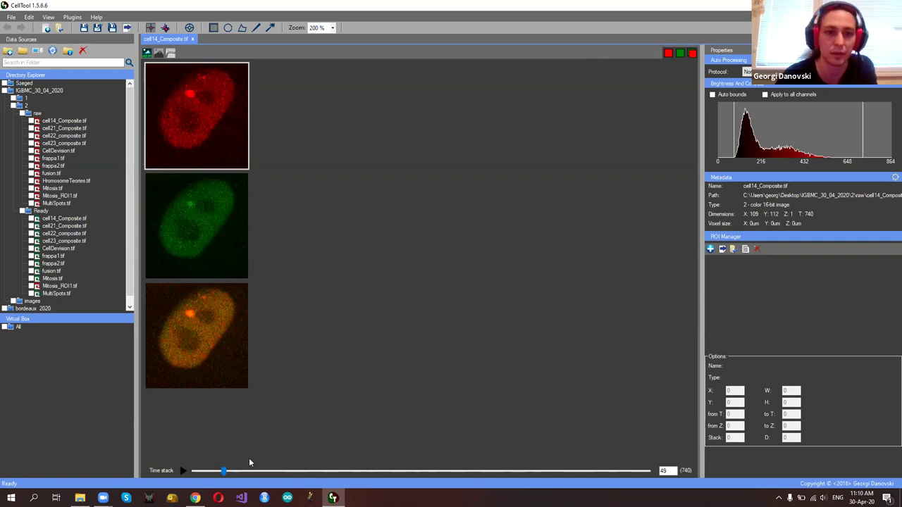
{"action": "left_click_drag", "start_coordinate": [225, 474], "coordinate": [200, 415]}
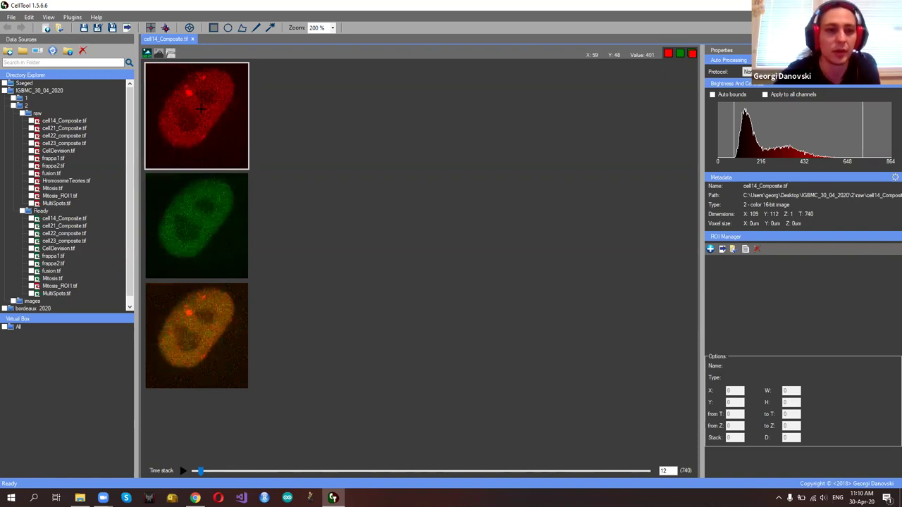
{"action": "left_click", "coordinate": [208, 229]}
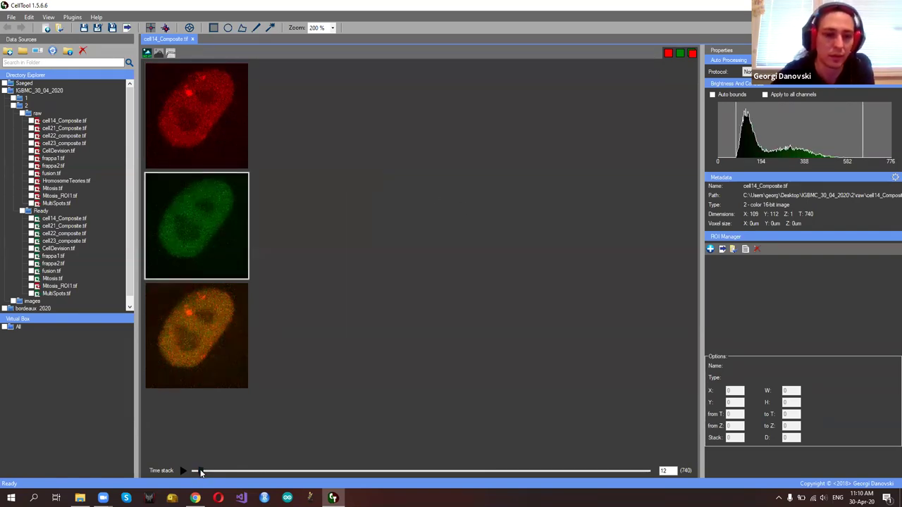
{"action": "left_click_drag", "start_coordinate": [208, 466], "coordinate": [336, 451]}
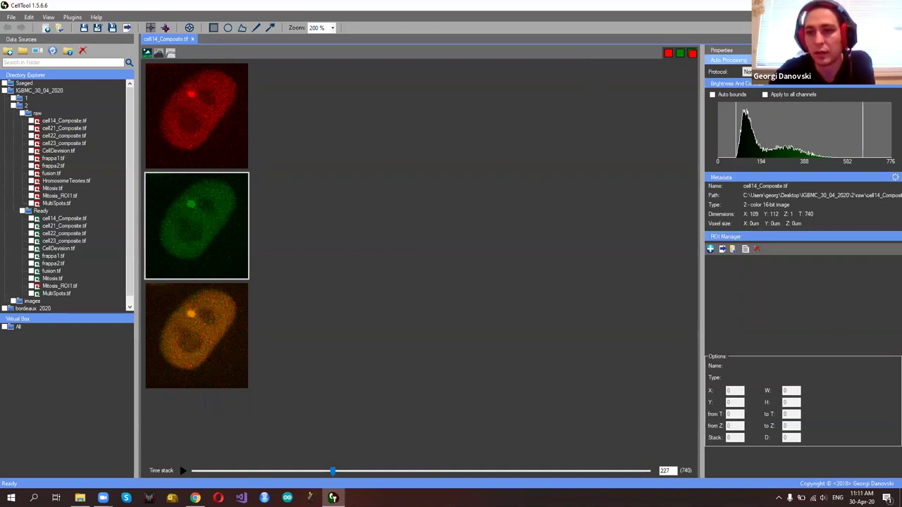
Recolour the first channel yellow, then change it back to red
{"action": "left_click", "coordinate": [668, 55]}
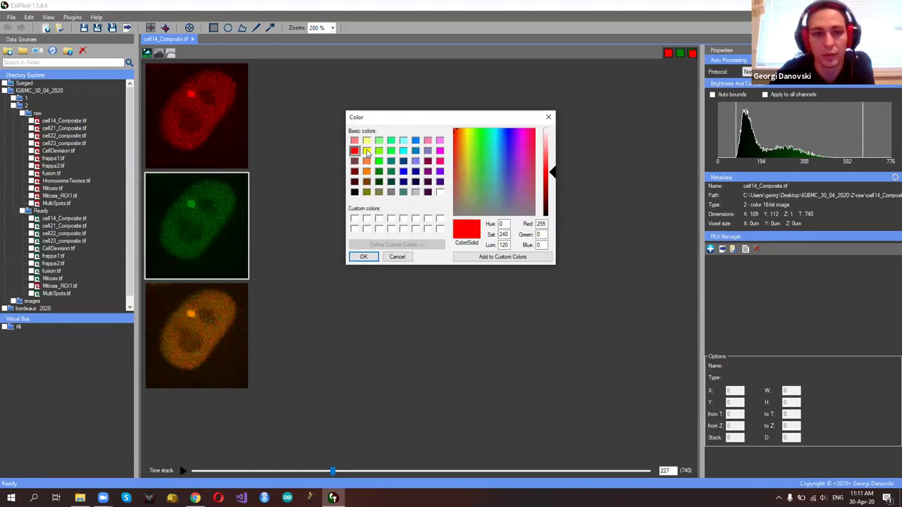
{"action": "left_click", "coordinate": [366, 150]}
{"action": "left_click", "coordinate": [364, 256]}
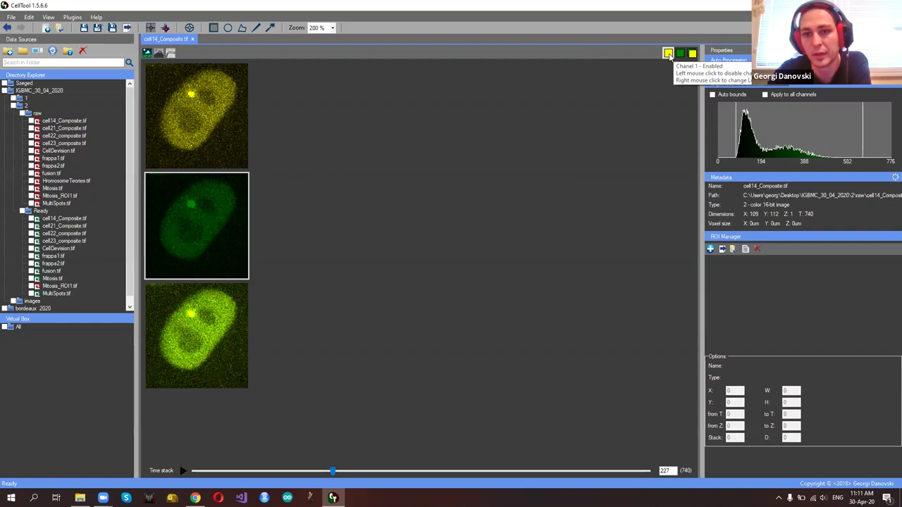
{"action": "right_click", "coordinate": [668, 55]}
{"action": "left_click", "coordinate": [354, 150]}
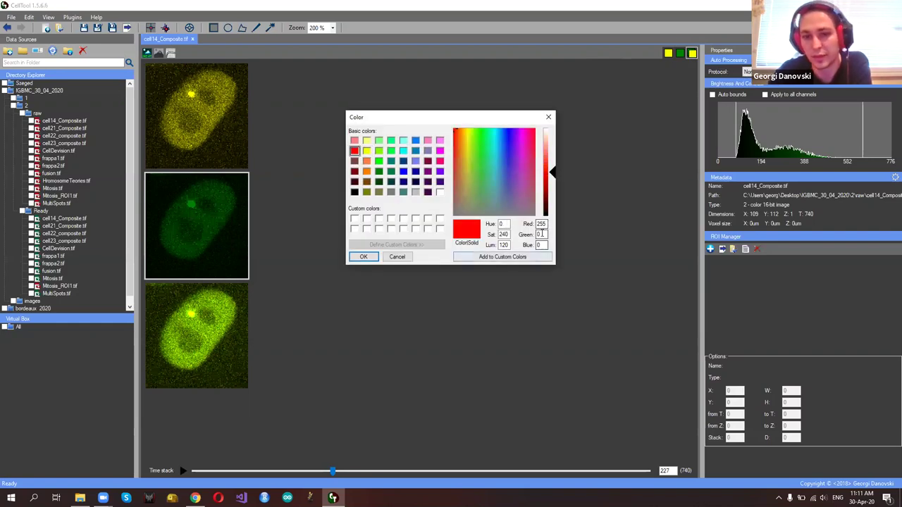
{"action": "left_click", "coordinate": [364, 257]}
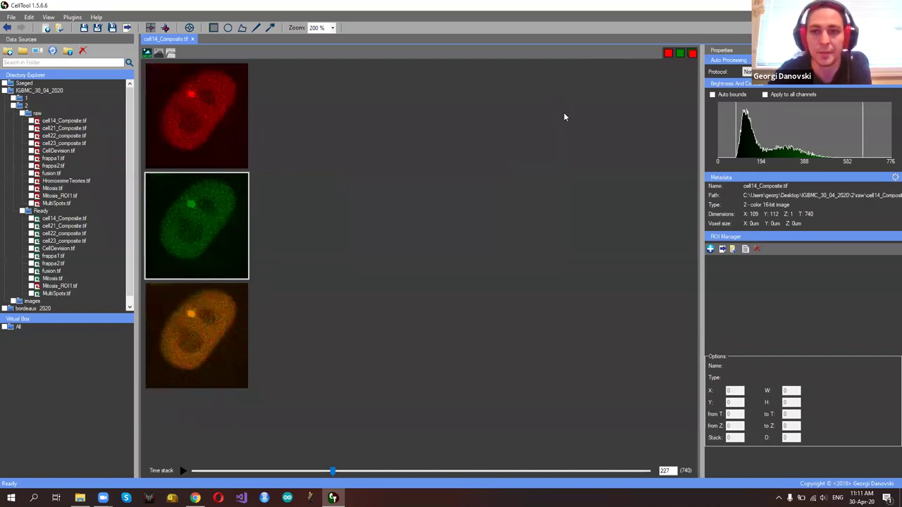
Toggle the red channel image off and on, then hide the merged composite
{"action": "left_click", "coordinate": [668, 54]}
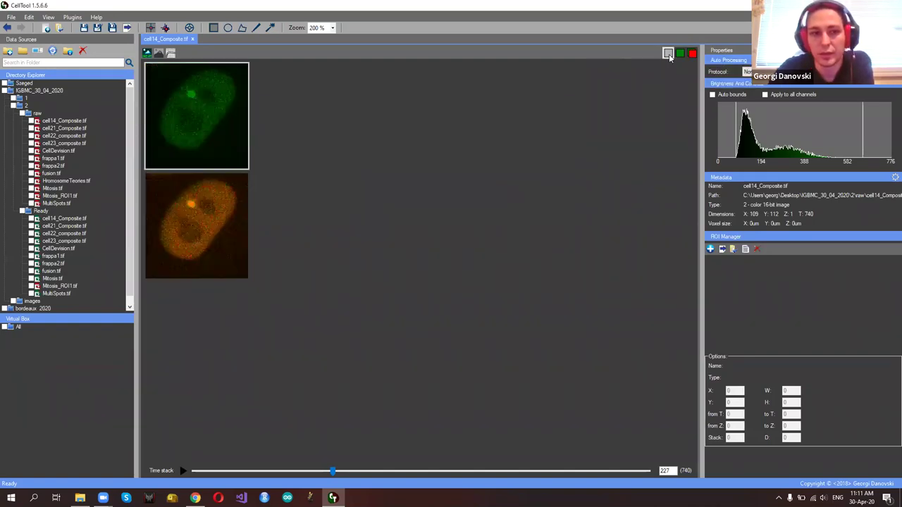
{"action": "left_click", "coordinate": [668, 53]}
{"action": "left_click", "coordinate": [692, 53]}
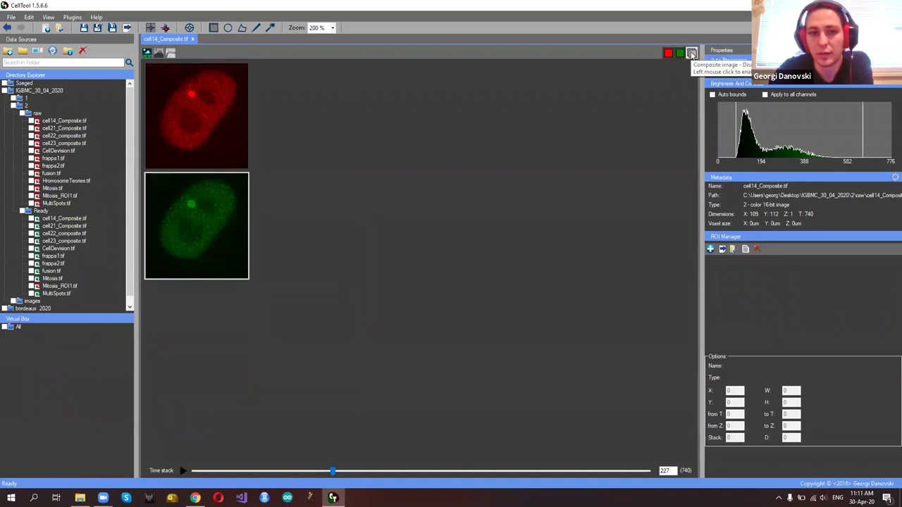
Show the merged composite again and zoom the canvas in, then back to 300%
{"action": "left_click", "coordinate": [692, 54]}
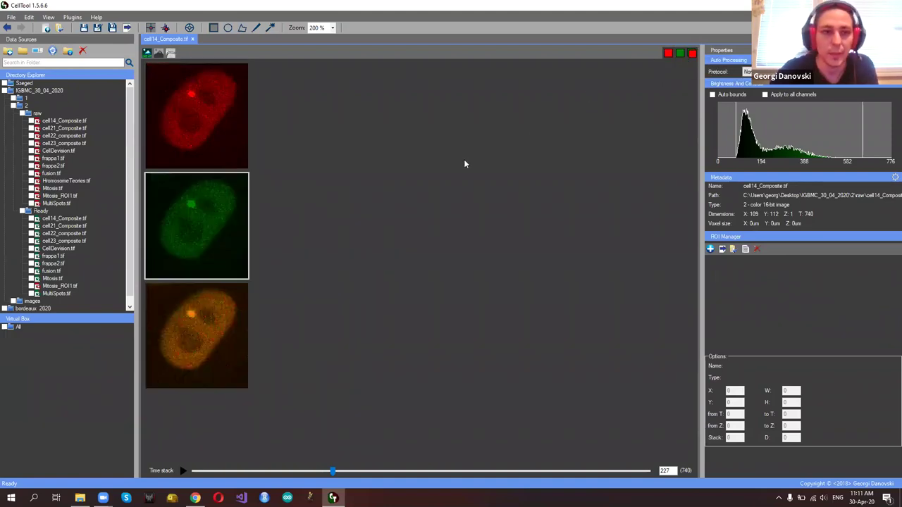
{"action": "scroll", "coordinate": [452, 152], "scroll_direction": "up", "scroll_amount": 1}
{"action": "scroll", "coordinate": [452, 157], "scroll_direction": "up", "scroll_amount": 2}
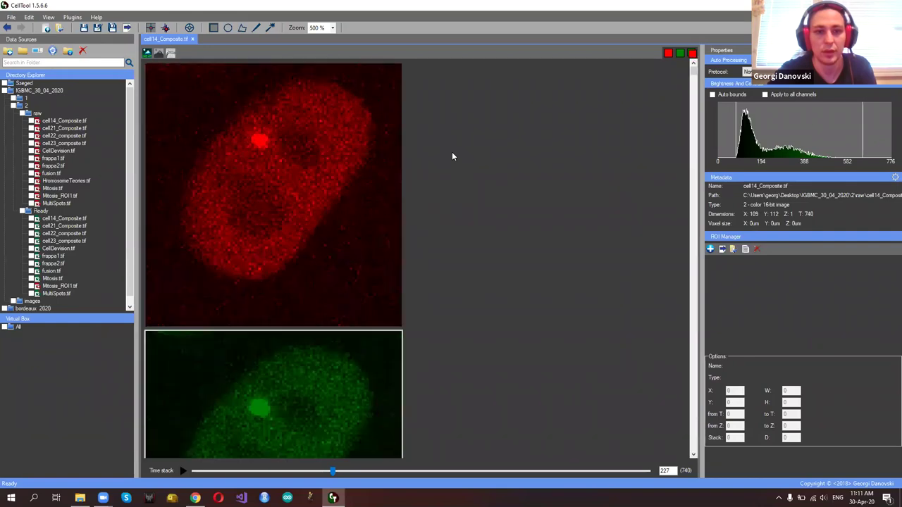
{"action": "scroll", "coordinate": [429, 236], "scroll_direction": "down", "scroll_amount": 2}
{"action": "scroll", "coordinate": [390, 130], "scroll_direction": "up", "scroll_amount": 2}
{"action": "scroll", "coordinate": [486, 184], "scroll_direction": "down", "scroll_amount": 2}
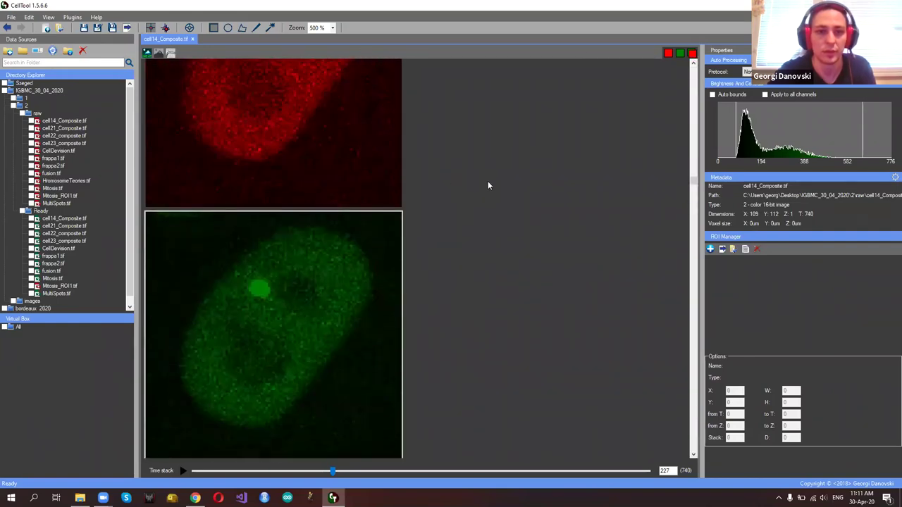
{"action": "scroll", "coordinate": [483, 171], "scroll_direction": "down", "scroll_amount": 1}
{"action": "scroll", "coordinate": [469, 184], "scroll_direction": "down", "scroll_amount": 1}
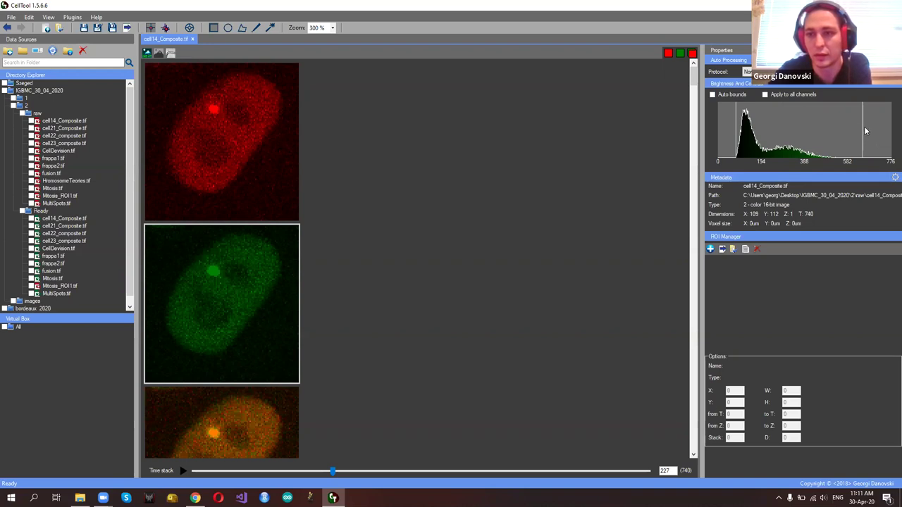
Adjust the upper brightness bound, toggle Apply to all channels, and enable Auto bounds
{"action": "left_click_drag", "start_coordinate": [864, 127], "coordinate": [844, 130]}
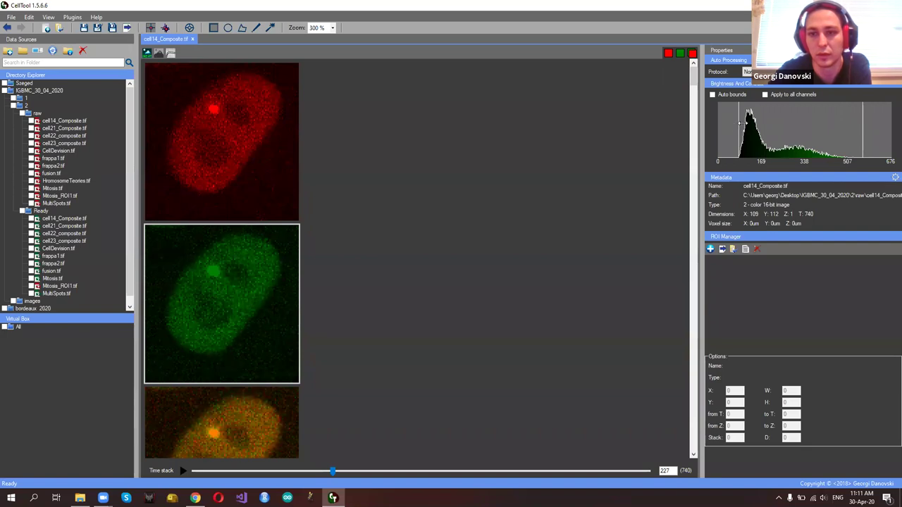
{"action": "left_click", "coordinate": [766, 95]}
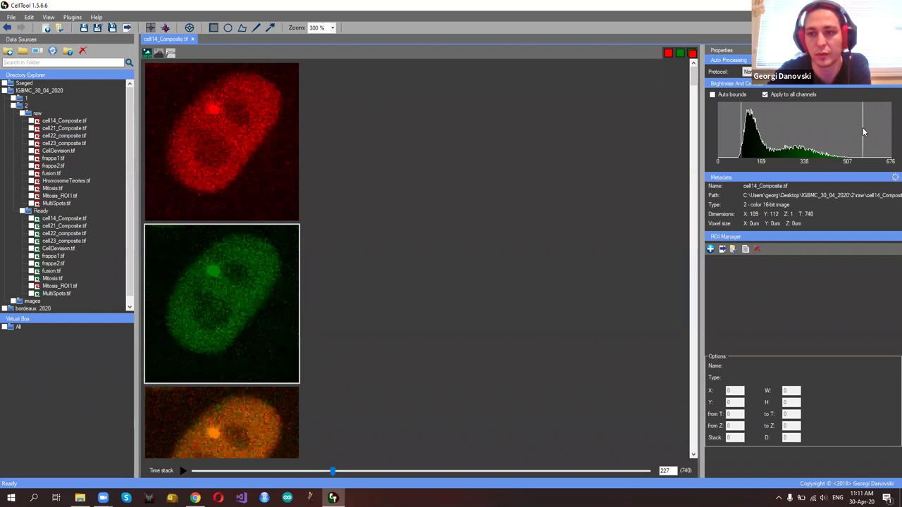
{"action": "mouse_move", "coordinate": [863, 128]}
{"action": "left_mouse_down"}
{"action": "mouse_move", "coordinate": [830, 124]}
{"action": "mouse_move", "coordinate": [878, 123]}
{"action": "mouse_move", "coordinate": [861, 121]}
{"action": "left_mouse_up"}
{"action": "left_click", "coordinate": [764, 94]}
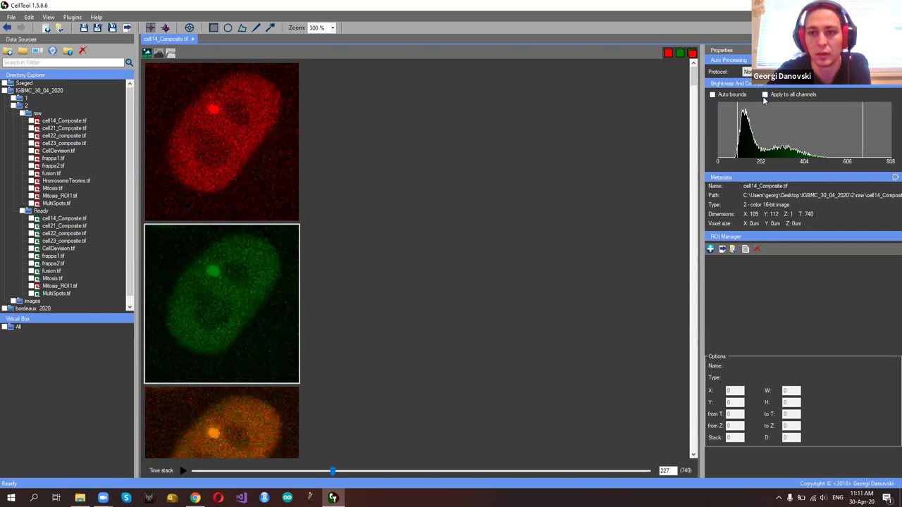
{"action": "left_click", "coordinate": [721, 98]}
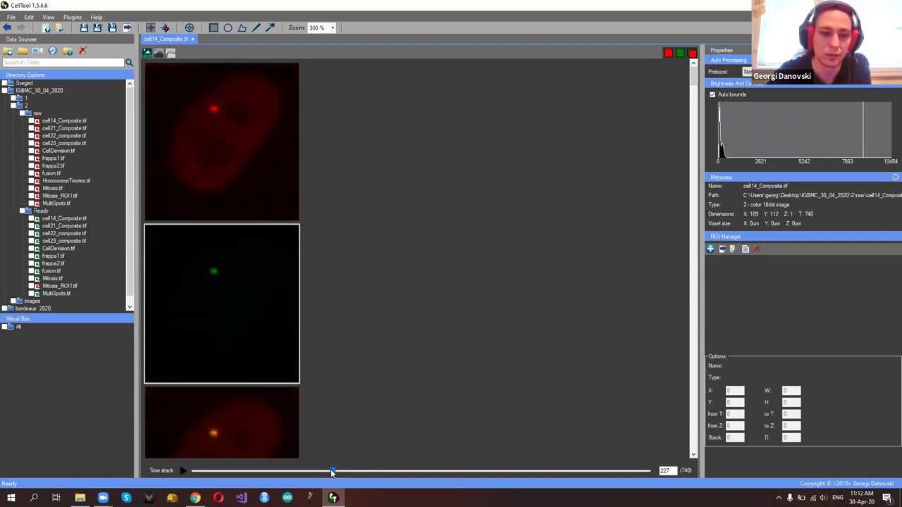
Rewind the series to frame 1, play it to frame 10, and turn Auto bounds off
{"action": "left_click_drag", "start_coordinate": [332, 470], "coordinate": [172, 468]}
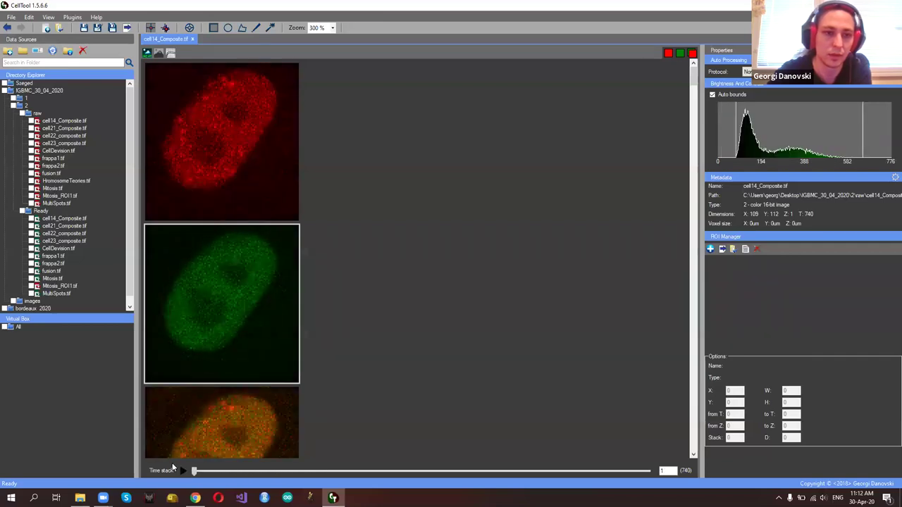
{"action": "left_click", "coordinate": [184, 470]}
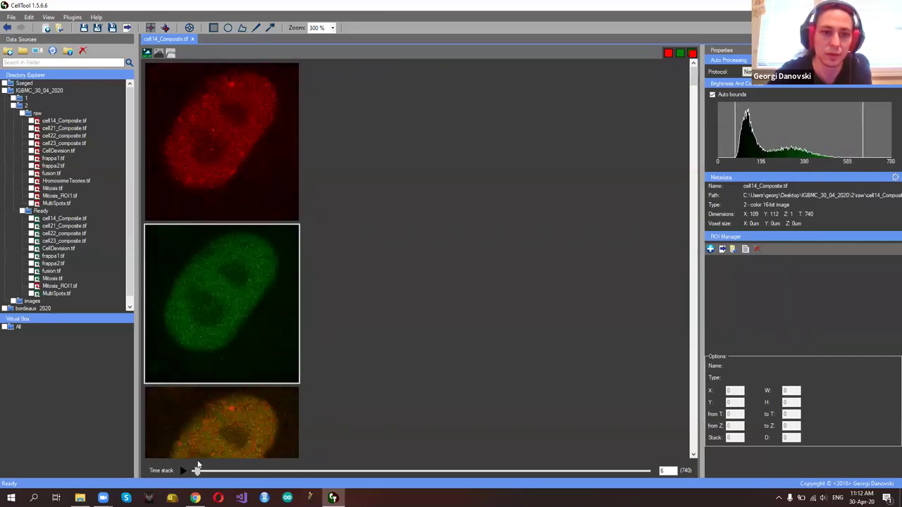
{"action": "left_click", "coordinate": [712, 95]}
Check the green channel's LUT range, minimum 100 and maximum 1043, then close it
{"action": "double_click", "coordinate": [792, 127]}
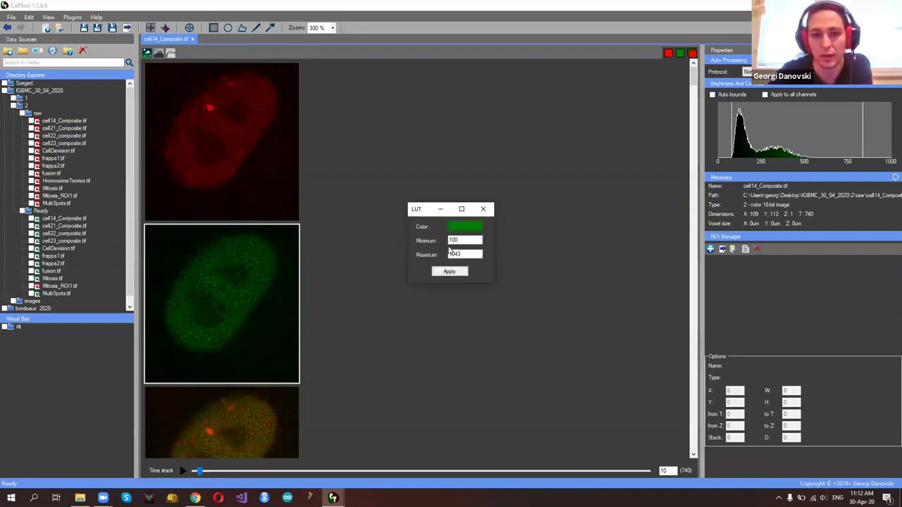
{"action": "left_click", "coordinate": [485, 210]}
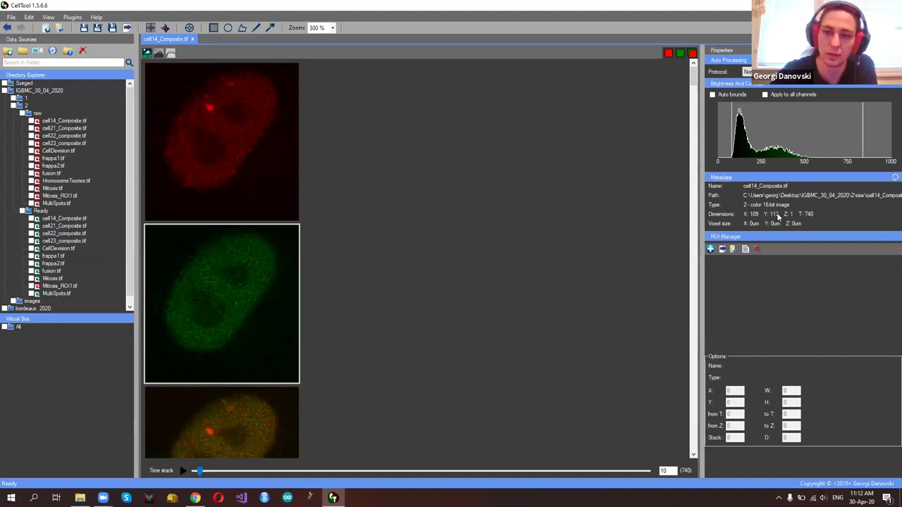
View cell14_Composite.tif's metadata and full file description, then close both windows
{"action": "left_click", "coordinate": [889, 180]}
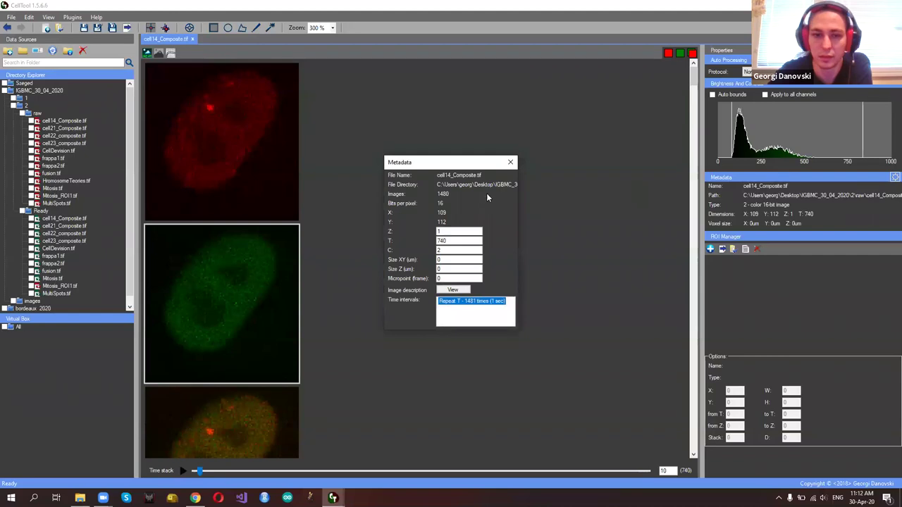
{"action": "left_click", "coordinate": [452, 289]}
{"action": "left_click", "coordinate": [580, 111]}
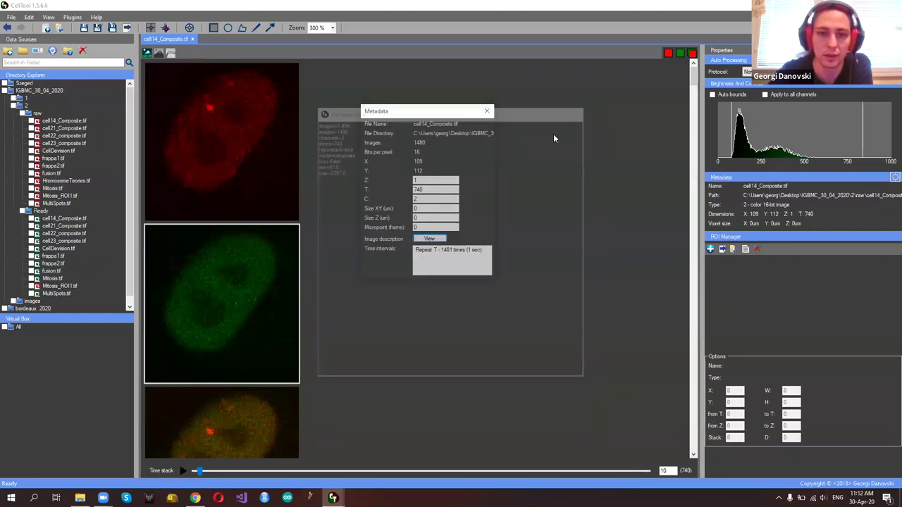
{"action": "left_click", "coordinate": [487, 110]}
Expand bordeaux_2020 and its images folder to list the five image files
{"action": "scroll", "coordinate": [78, 219], "scroll_direction": "down", "scroll_amount": 1}
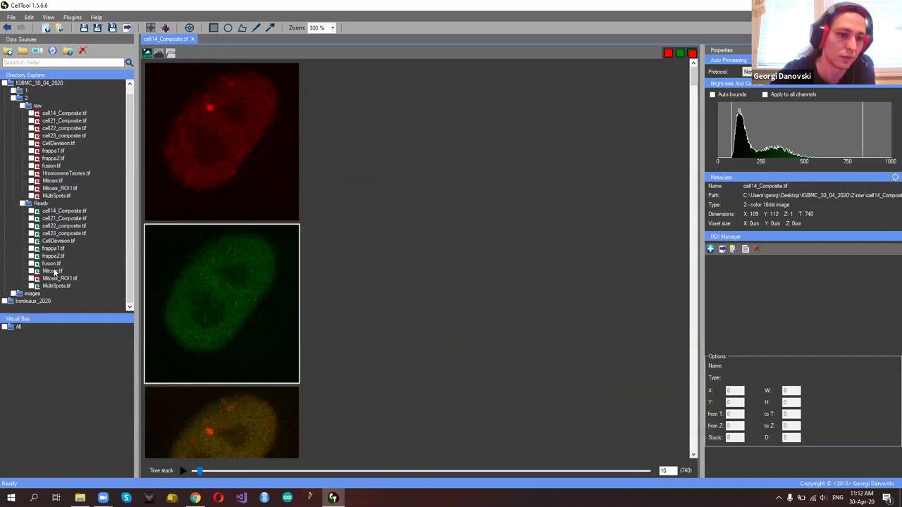
{"action": "double_click", "coordinate": [32, 301]}
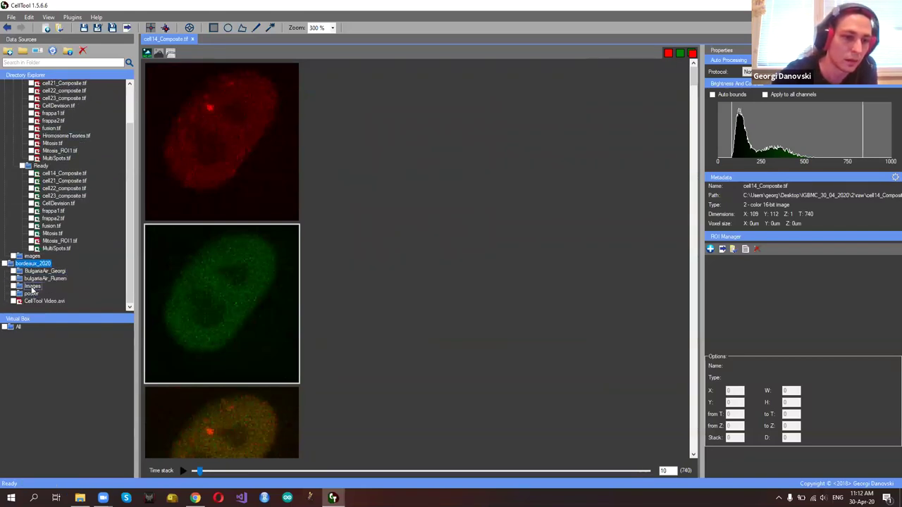
{"action": "scroll", "coordinate": [38, 162], "scroll_direction": "up", "scroll_amount": 2}
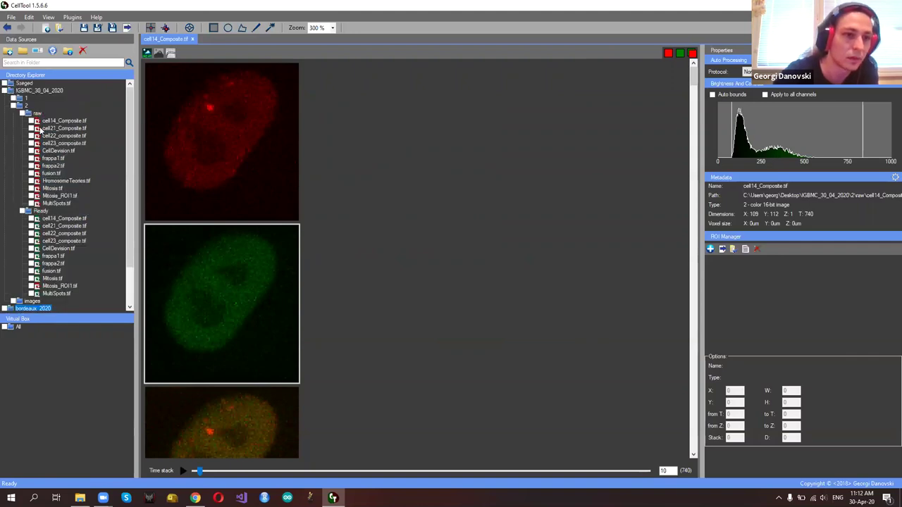
{"action": "left_click", "coordinate": [30, 302]}
{"action": "double_click", "coordinate": [29, 302]}
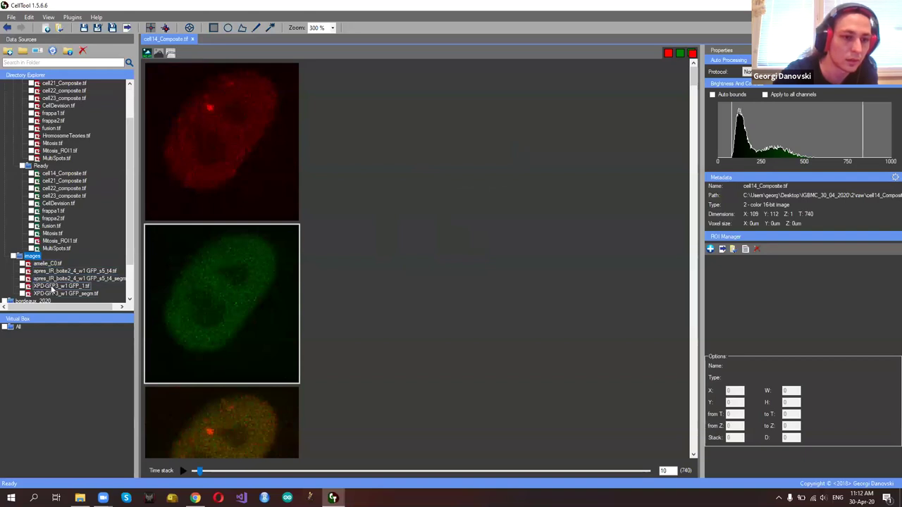
Open XPD-GFP3_w1 GFP_1.tif in a new tab
{"action": "left_click", "coordinate": [52, 287]}
{"action": "double_click", "coordinate": [46, 285]}
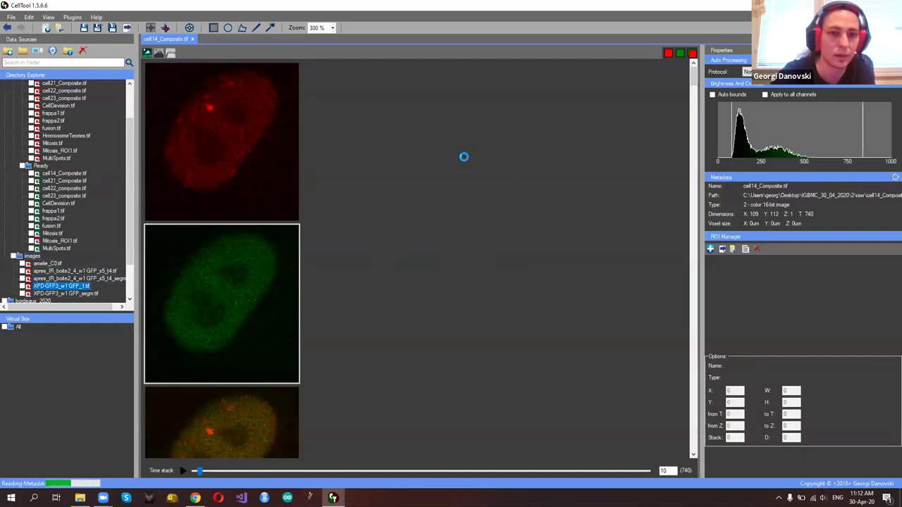
{"action": "scroll", "coordinate": [394, 194], "scroll_direction": "down", "scroll_amount": 2}
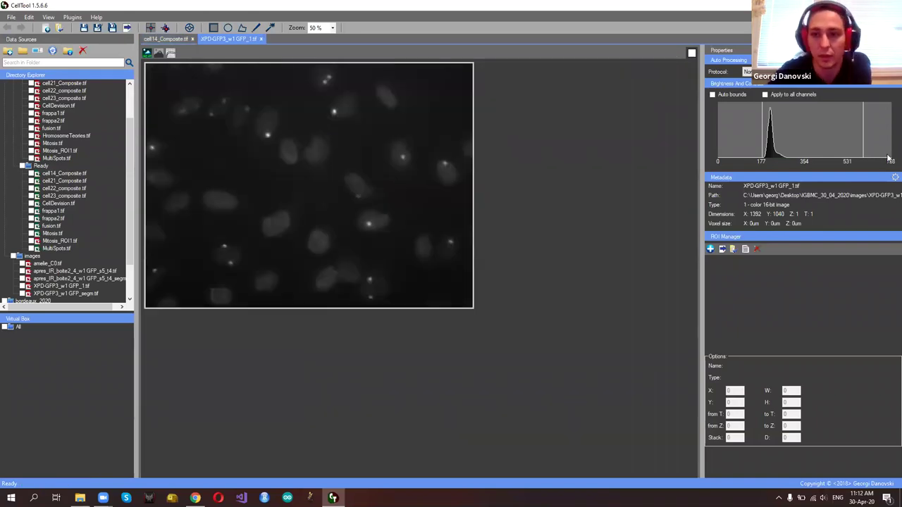
Check XPD-GFP3's file description, then open apres_IR_boite2_4_w1 GFP_s5_t4.tif in a new tab
{"action": "left_click", "coordinate": [894, 177]}
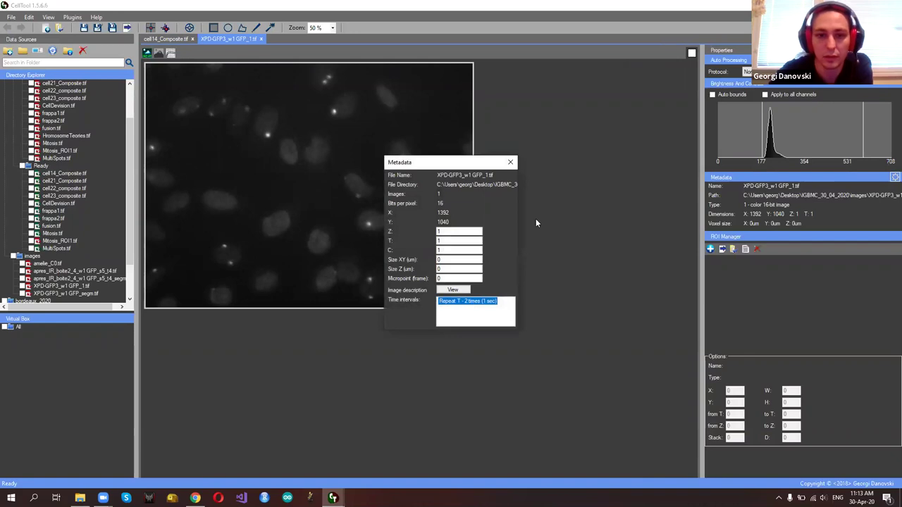
{"action": "left_click", "coordinate": [455, 290]}
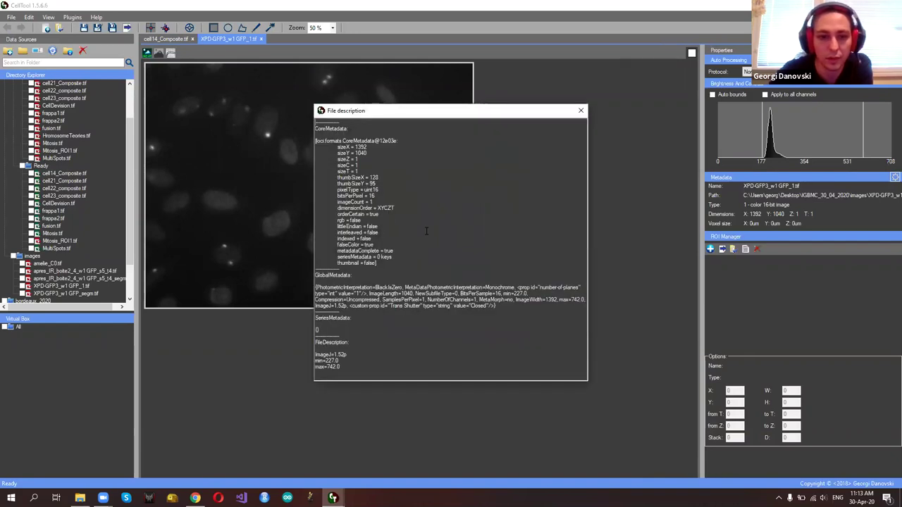
{"action": "left_click", "coordinate": [581, 111]}
{"action": "left_click", "coordinate": [510, 164]}
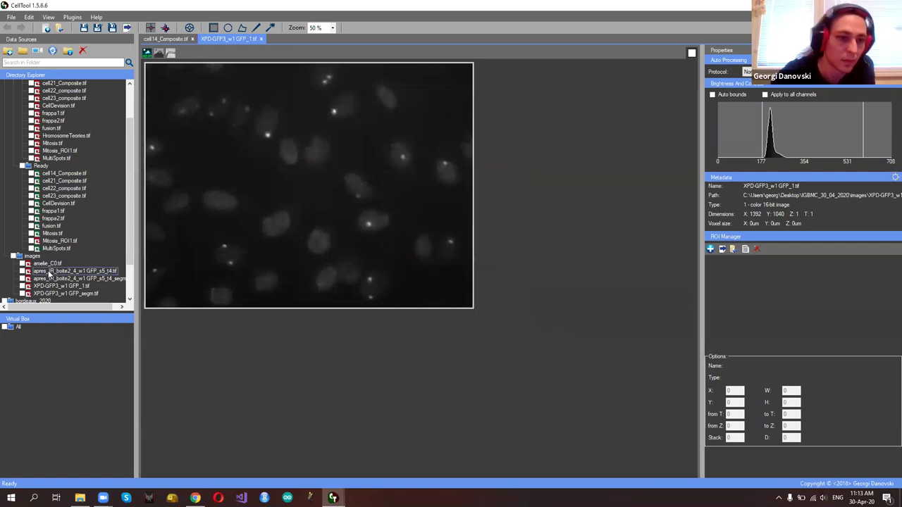
{"action": "double_click", "coordinate": [49, 273]}
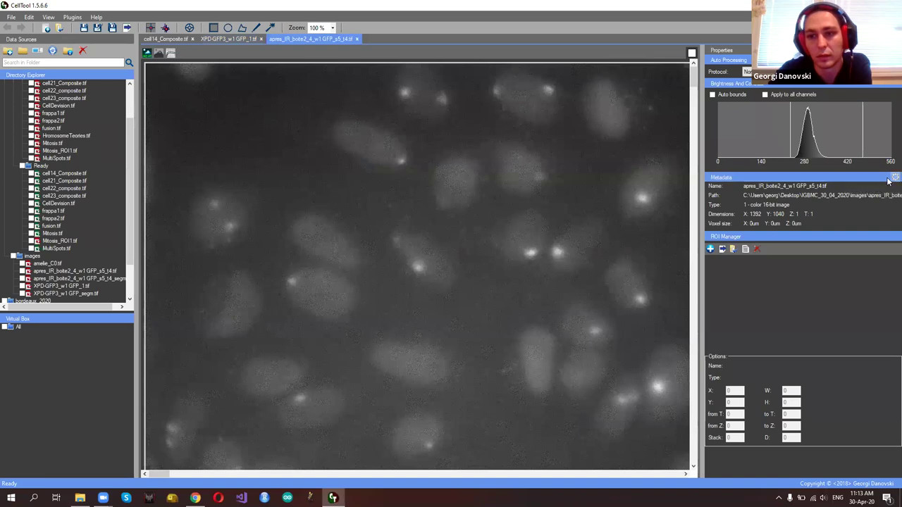
Open the apres_IR image's metadata, read its file description, and select the Z value of 1
{"action": "left_click", "coordinate": [895, 177]}
{"action": "left_click", "coordinate": [453, 290]}
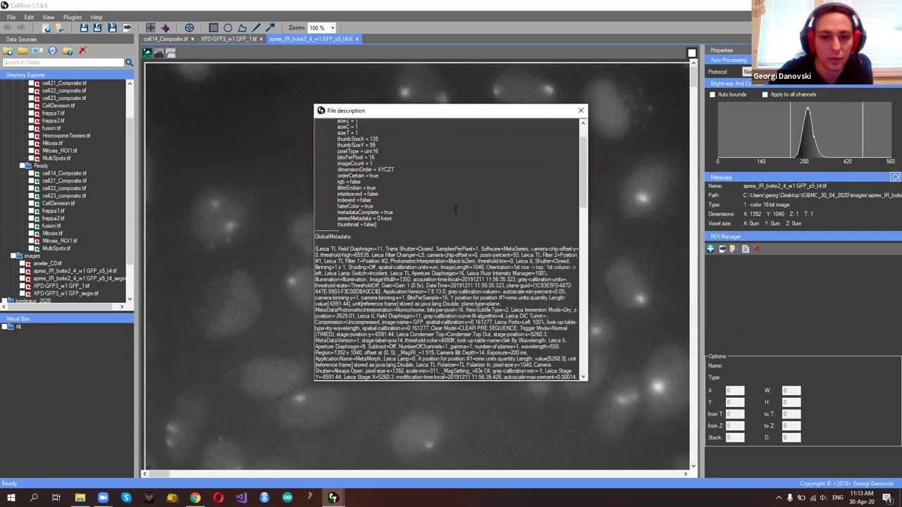
{"action": "scroll", "coordinate": [534, 202], "scroll_direction": "down", "scroll_amount": 3}
{"action": "scroll", "coordinate": [534, 202], "scroll_direction": "down", "scroll_amount": 1}
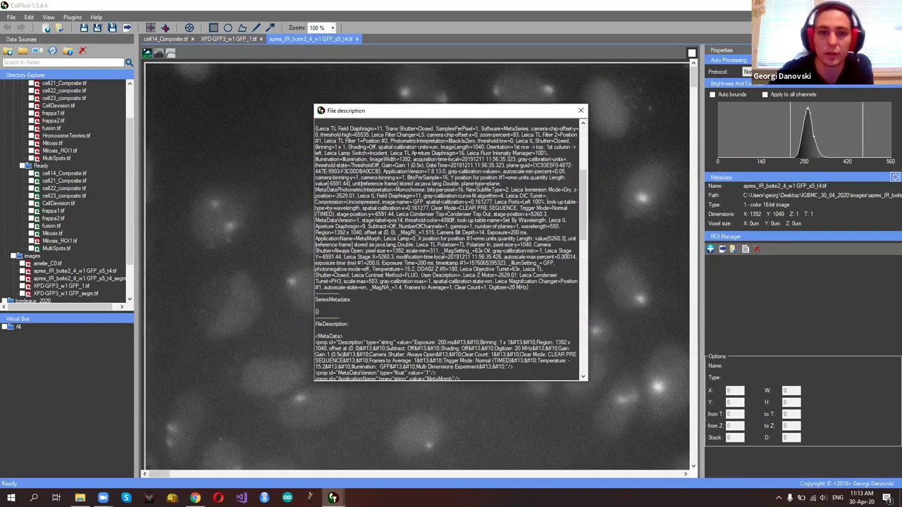
{"action": "scroll", "coordinate": [534, 211], "scroll_direction": "down", "scroll_amount": 15}
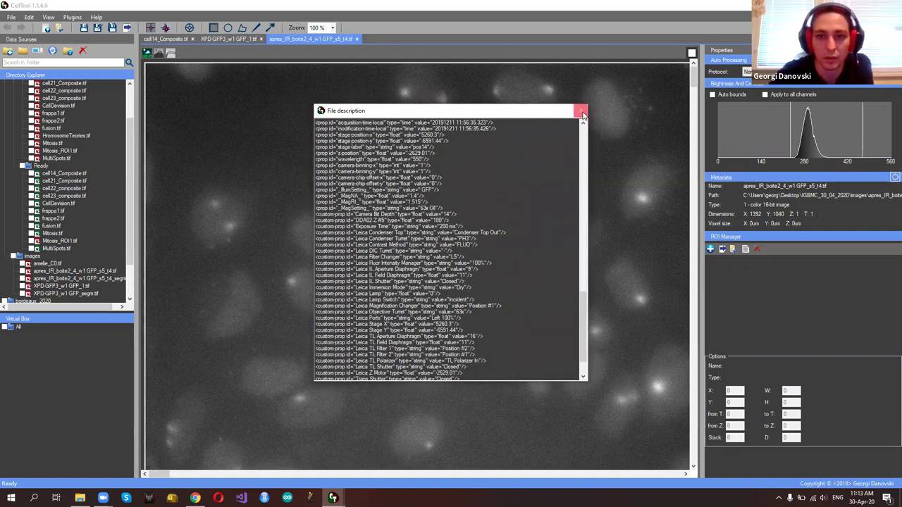
{"action": "left_click", "coordinate": [580, 111]}
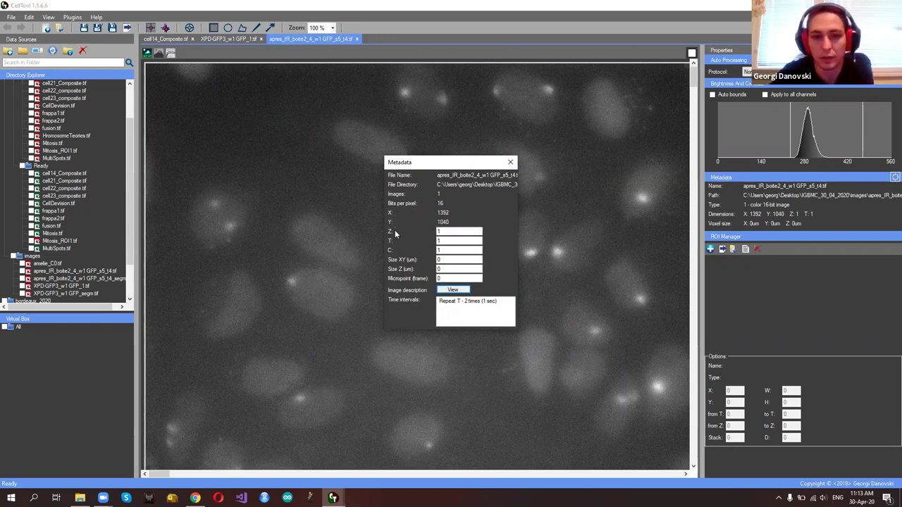
{"action": "left_click", "coordinate": [444, 231]}
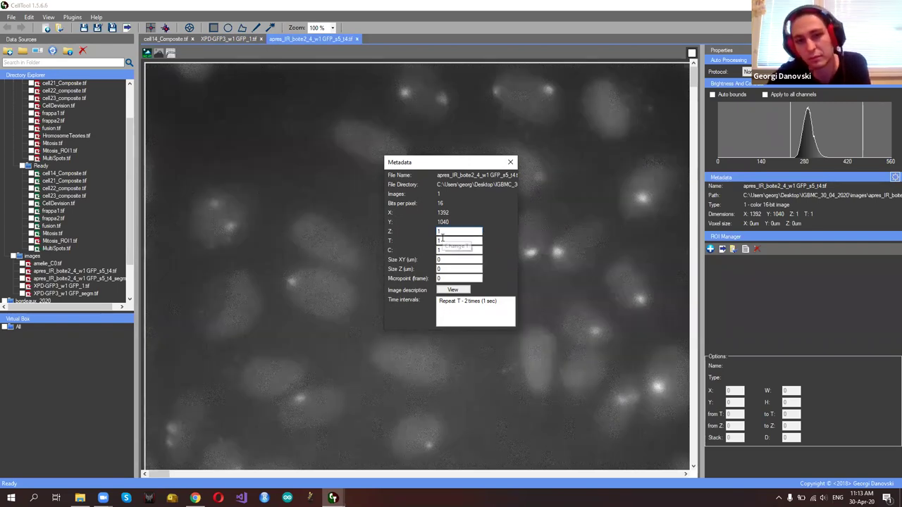
{"action": "double_click", "coordinate": [453, 230]}
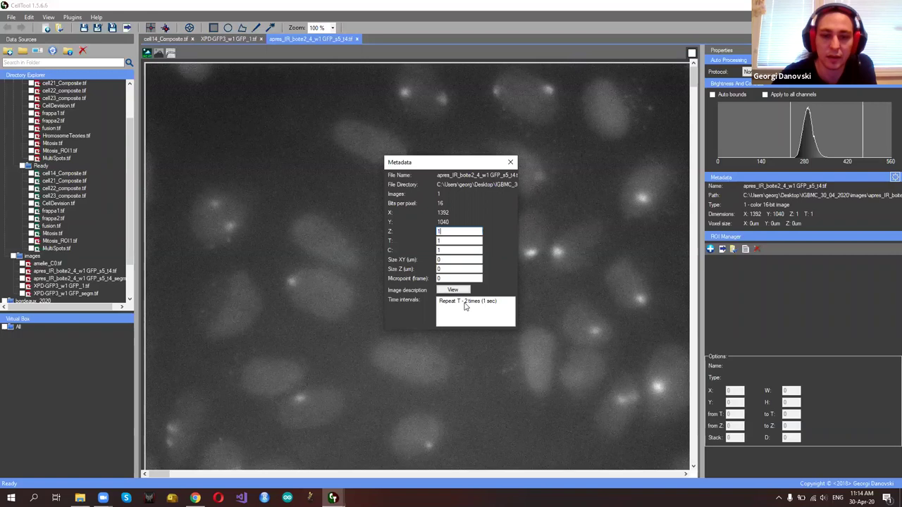
Edit the existing time interval to Repeat T - 5 times with a 10 sec step
{"action": "left_click", "coordinate": [465, 303]}
{"action": "right_click", "coordinate": [465, 303]}
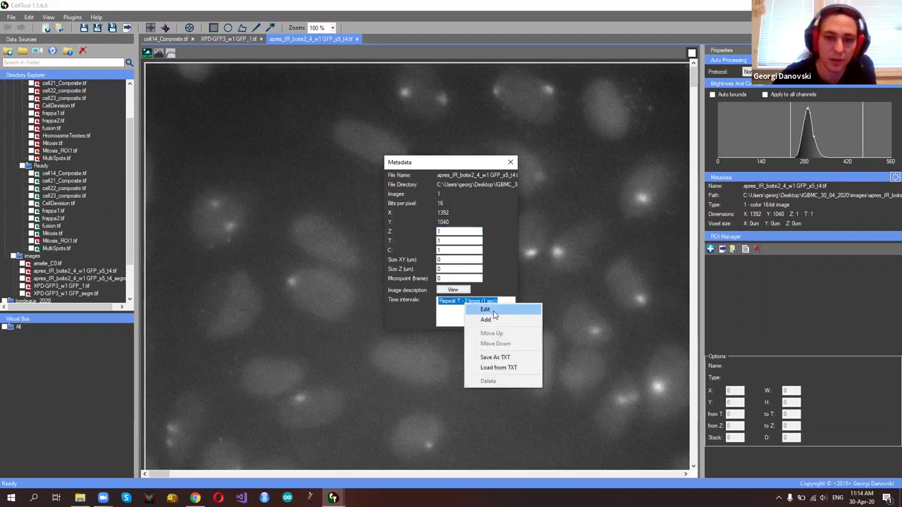
{"action": "left_click", "coordinate": [494, 310]}
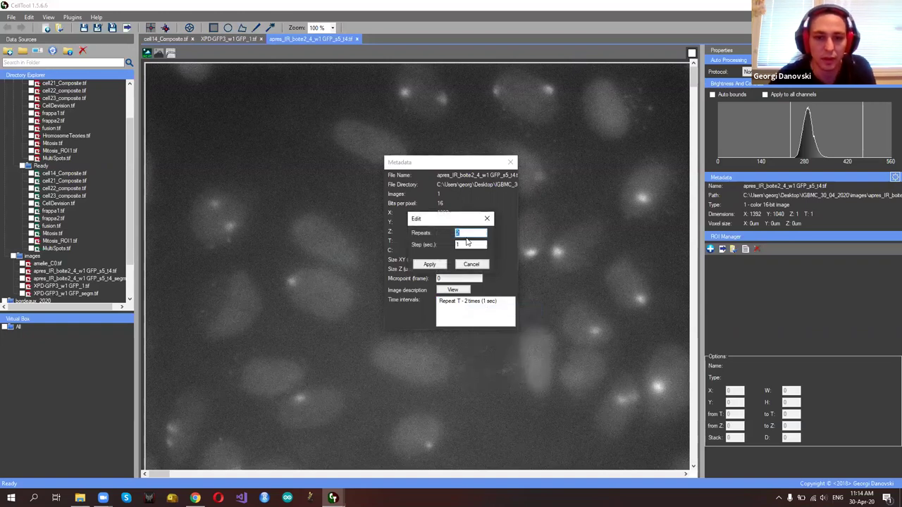
{"action": "double_click", "coordinate": [464, 245]}
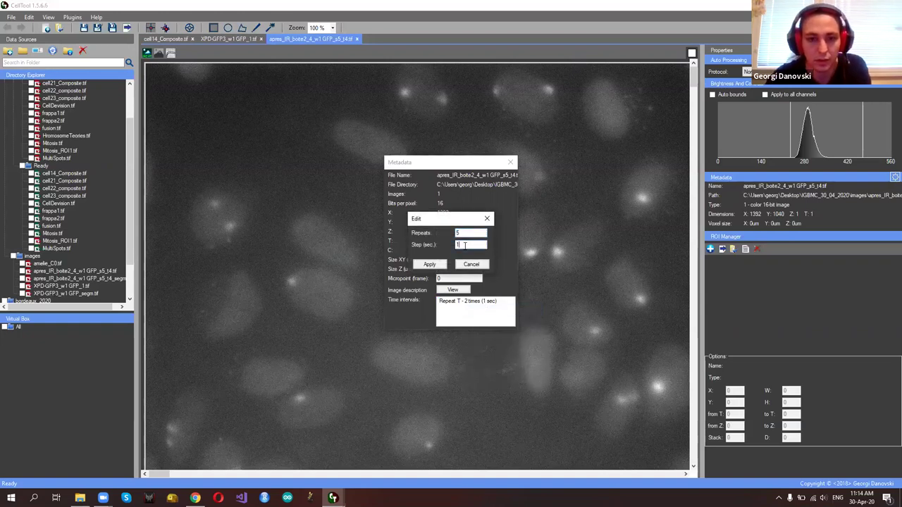
{"action": "left_click", "coordinate": [429, 264]}
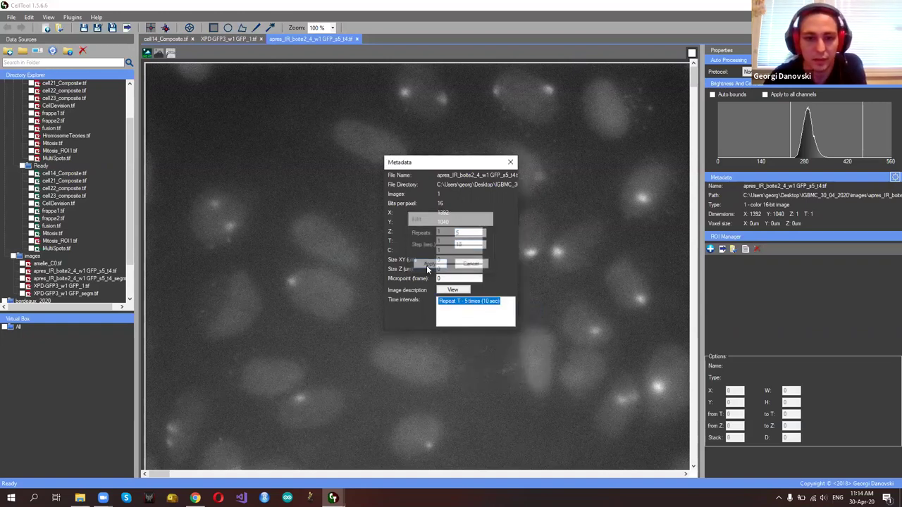
Add a second time interval of 100 repeats at 5 sec, then close the metadata dialog
{"action": "right_click", "coordinate": [462, 305]}
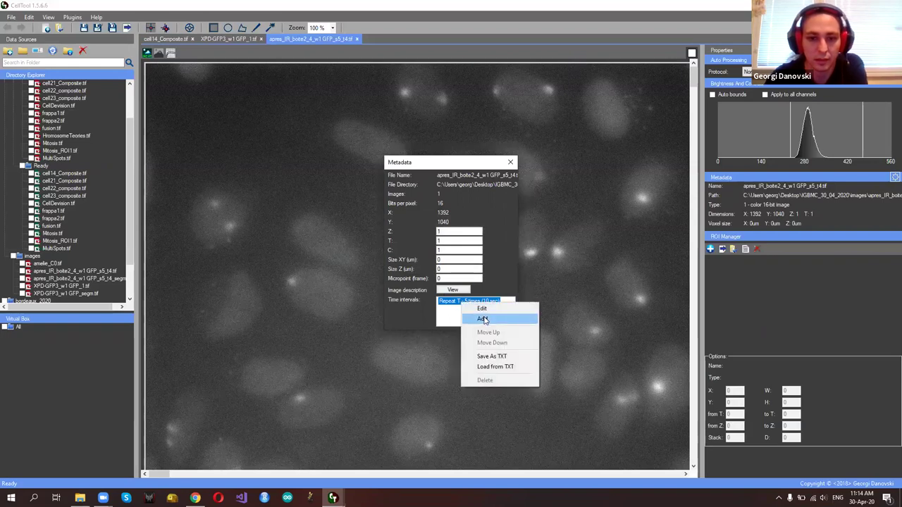
{"action": "left_click", "coordinate": [466, 315]}
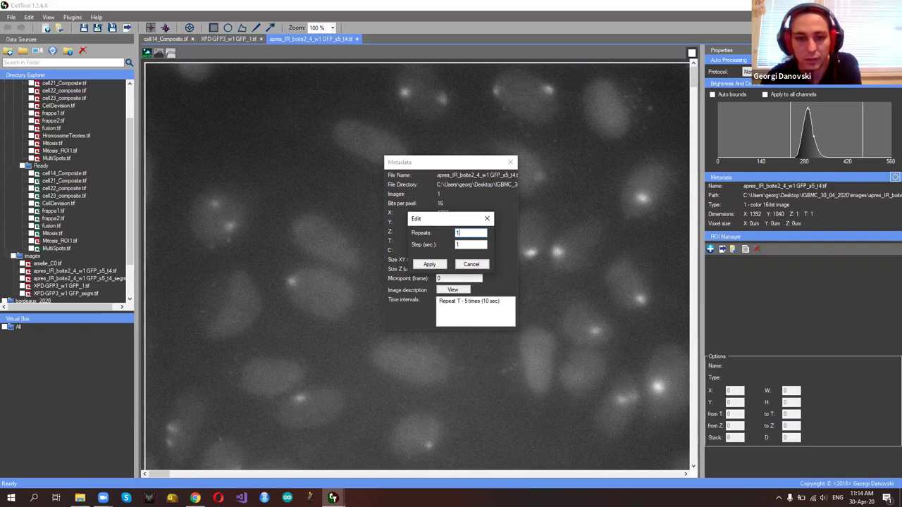
{"action": "left_click", "coordinate": [465, 245]}
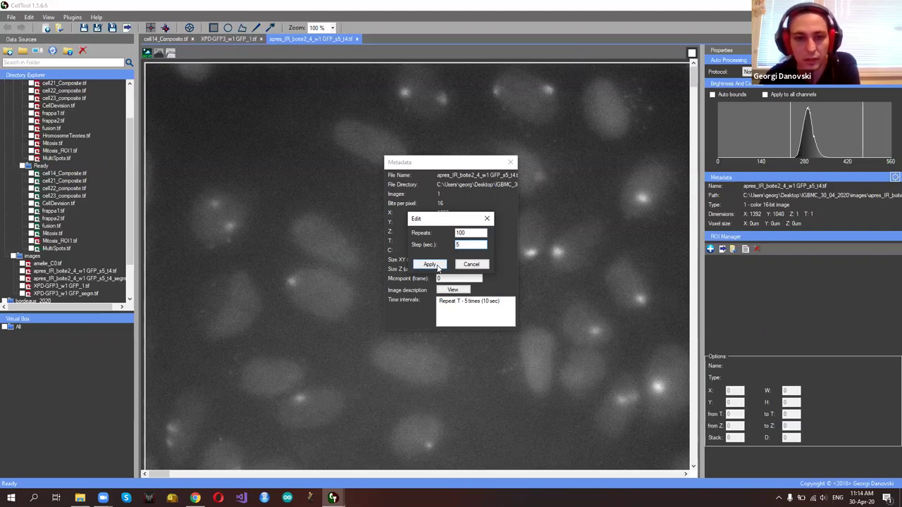
{"action": "left_click", "coordinate": [429, 265]}
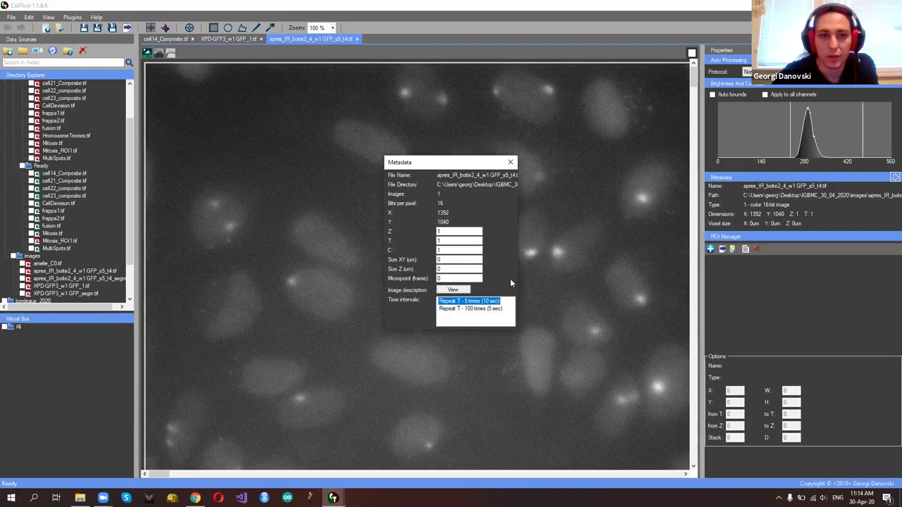
{"action": "left_click", "coordinate": [511, 164]}
Close the apres_IR_boite2_4 and XPD-GFP3_w1 GFP_1.tif tabs without saving changes
{"action": "left_click", "coordinate": [357, 39]}
{"action": "left_click", "coordinate": [483, 278]}
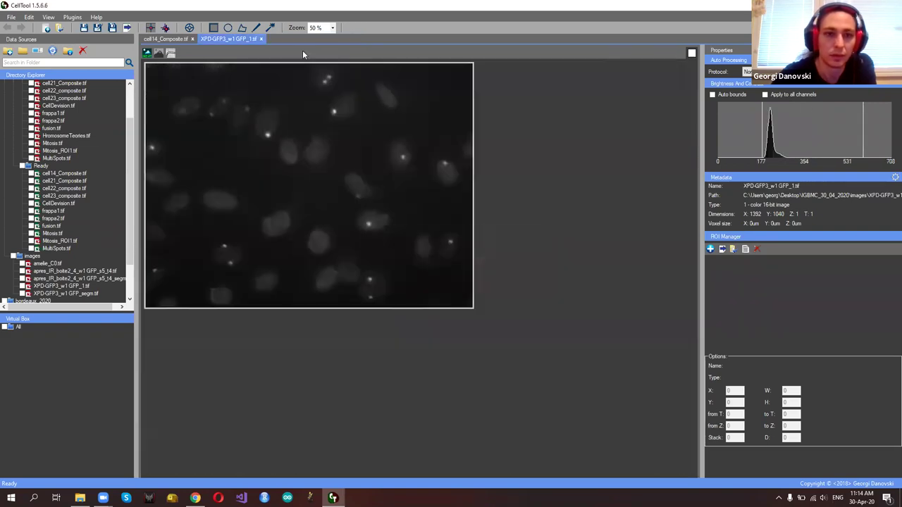
{"action": "left_click", "coordinate": [260, 39]}
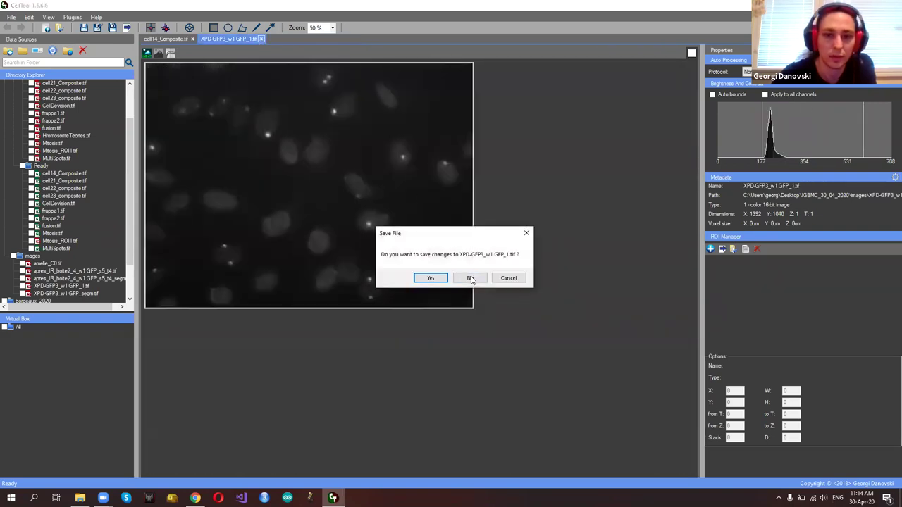
{"action": "left_click", "coordinate": [453, 276]}
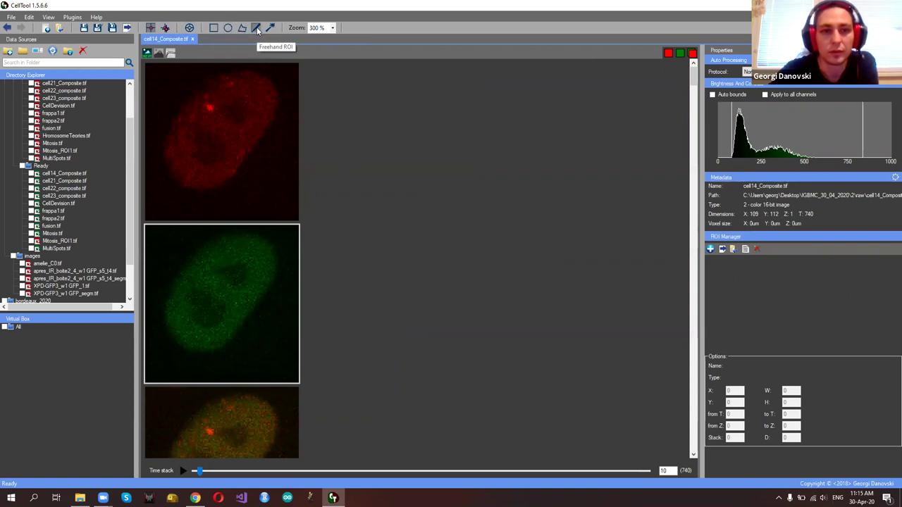
Draw a rectangle ROI, an oval ROI and a four-corner polygon ROI on the red channel image
{"action": "left_click", "coordinate": [188, 111]}
{"action": "left_click_drag", "start_coordinate": [165, 85], "coordinate": [197, 123]}
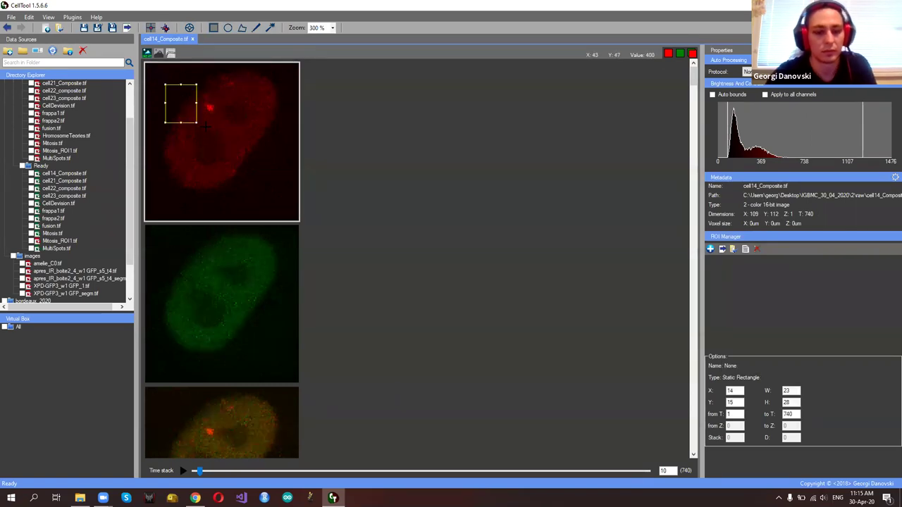
{"action": "left_click", "coordinate": [208, 121]}
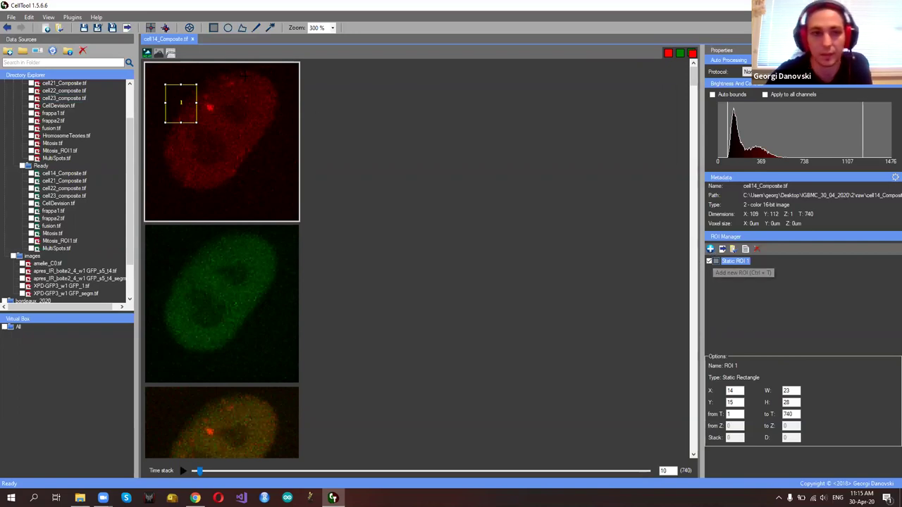
{"action": "left_click_drag", "start_coordinate": [215, 97], "coordinate": [255, 136]}
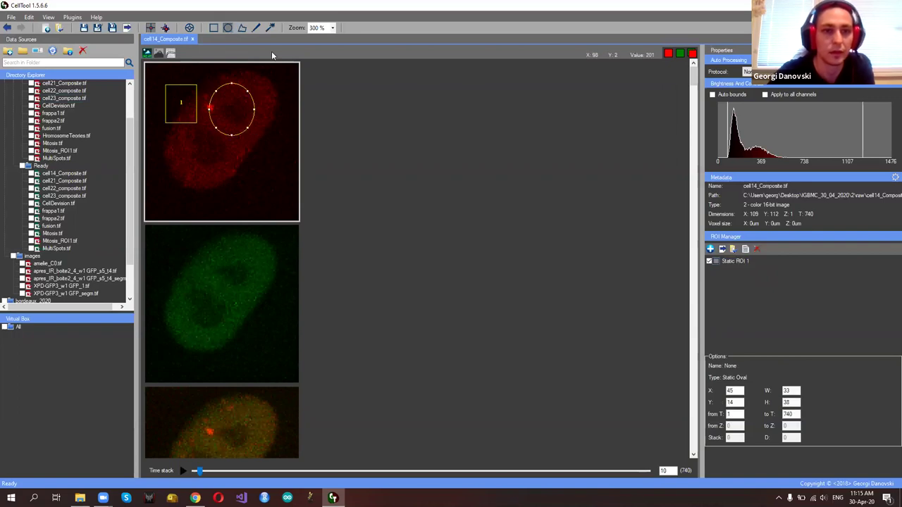
{"action": "left_click", "coordinate": [241, 28]}
{"action": "left_click", "coordinate": [187, 141]}
{"action": "left_click", "coordinate": [177, 175]}
{"action": "left_click", "coordinate": [229, 166]}
{"action": "left_click", "coordinate": [229, 149]}
{"action": "left_click", "coordinate": [187, 141]}
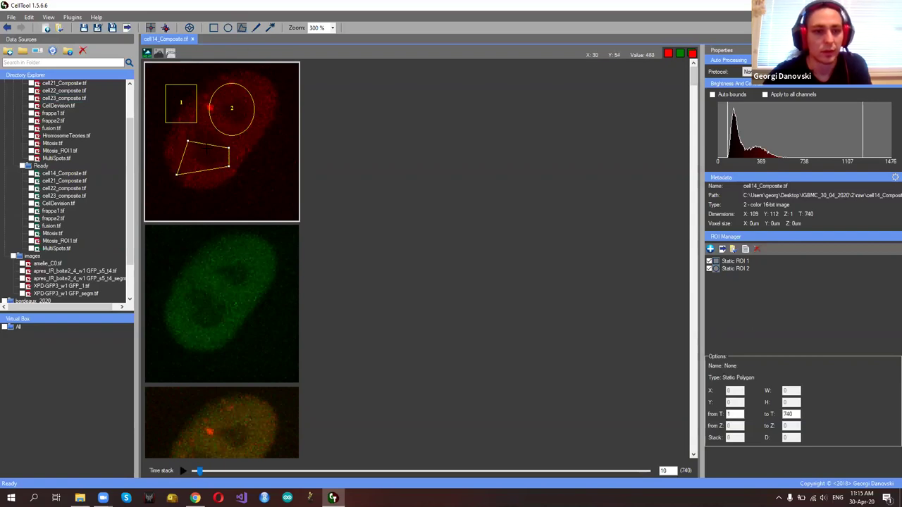
Add a freehand ROI over the lower nucleus, then delete all ROIs from the list
{"action": "left_click", "coordinate": [255, 27]}
{"action": "mouse_move", "coordinate": [258, 128]}
{"action": "left_mouse_down"}
{"action": "mouse_move", "coordinate": [290, 132]}
{"action": "mouse_move", "coordinate": [282, 106]}
{"action": "left_mouse_up"}
{"action": "key", "text": "Return"}
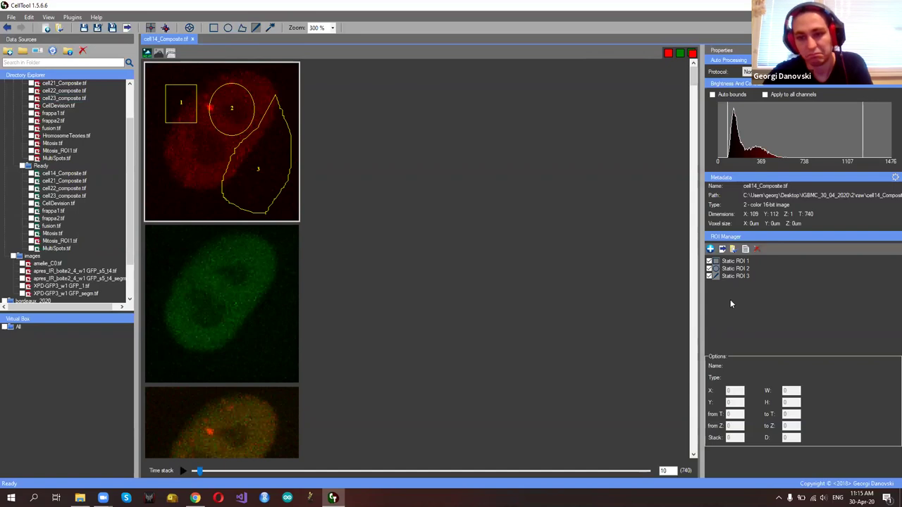
{"action": "key", "text": "ctrl+a"}
{"action": "key", "text": "Delete"}
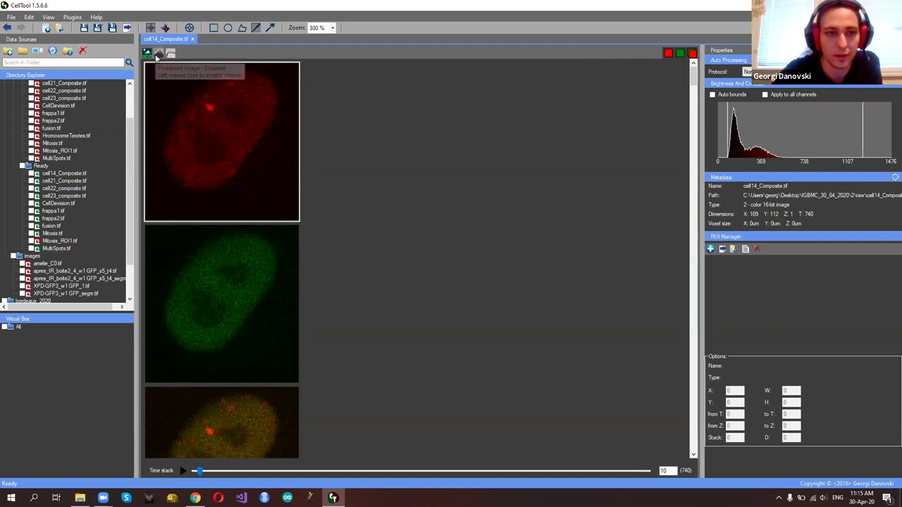
Show processed copies of each channel and bring up the processed red image's processing settings
{"action": "left_click", "coordinate": [160, 54]}
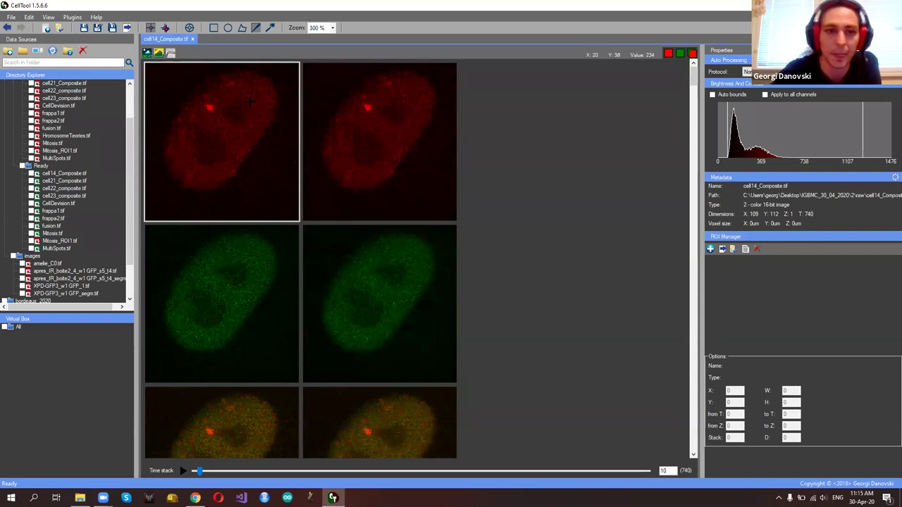
{"action": "left_click", "coordinate": [383, 101]}
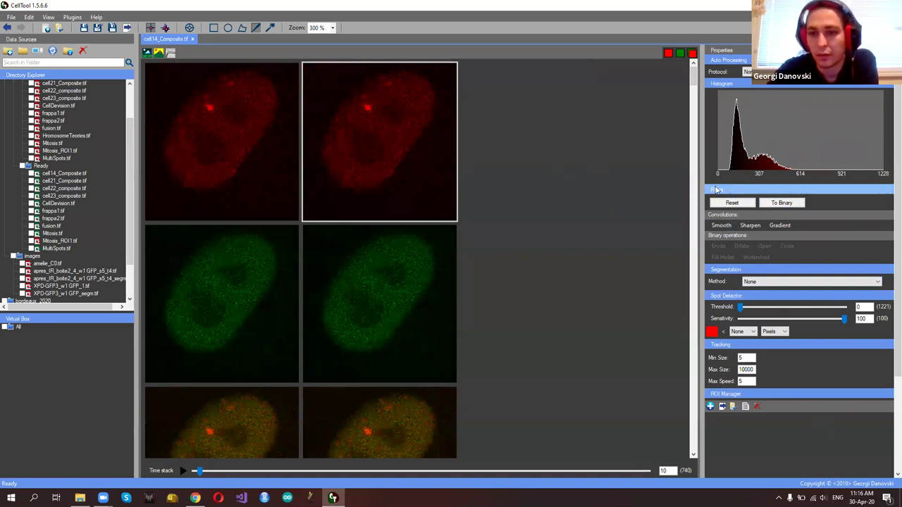
{"action": "left_click", "coordinate": [720, 225]}
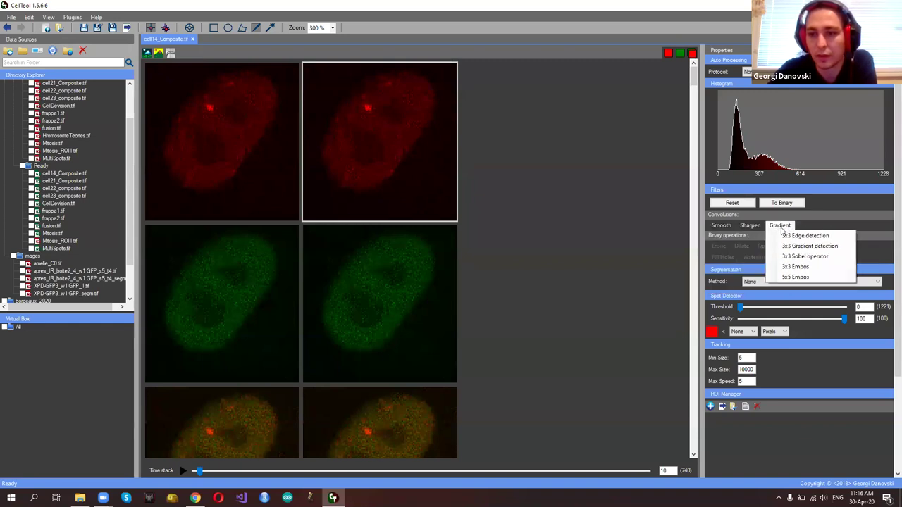
{"action": "mouse_move", "coordinate": [750, 228]}
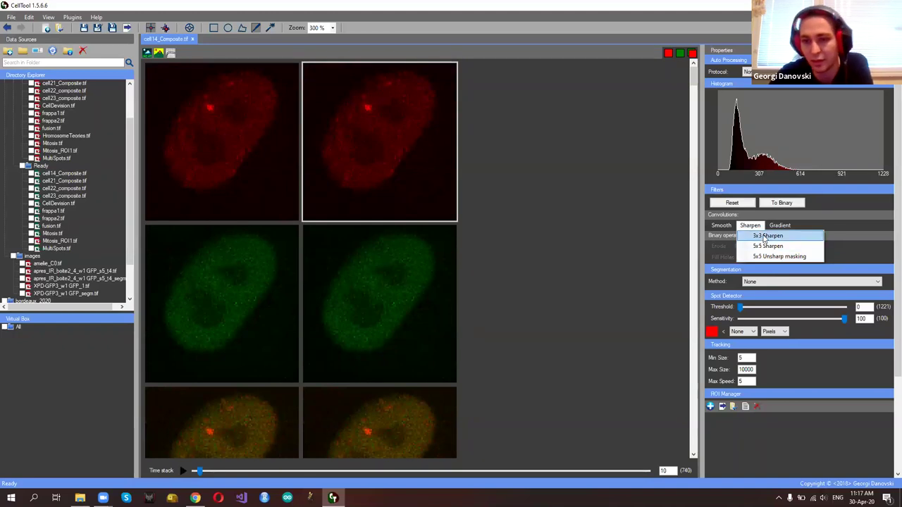
{"action": "left_click", "coordinate": [779, 226]}
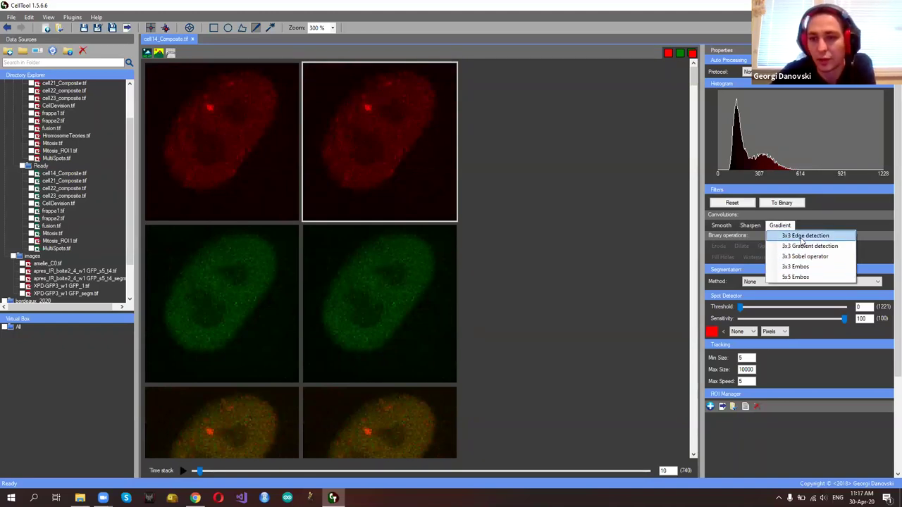
{"action": "left_click", "coordinate": [805, 255]}
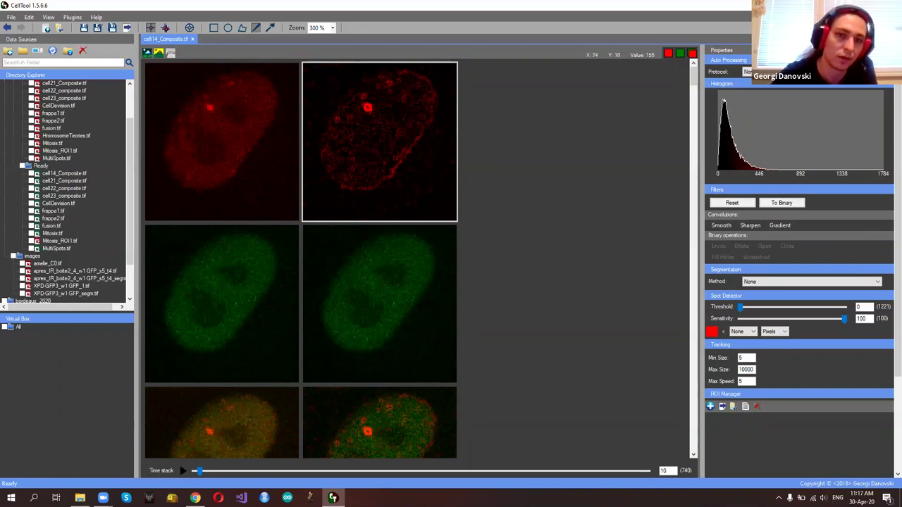
{"action": "left_click", "coordinate": [732, 203]}
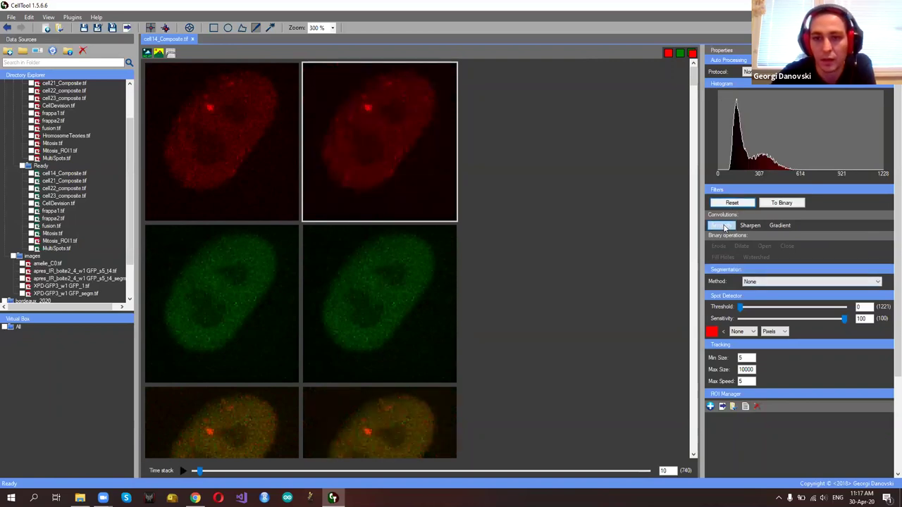
Apply a blur smoothing filter to the processed green image at time point 133
{"action": "left_click", "coordinate": [384, 352]}
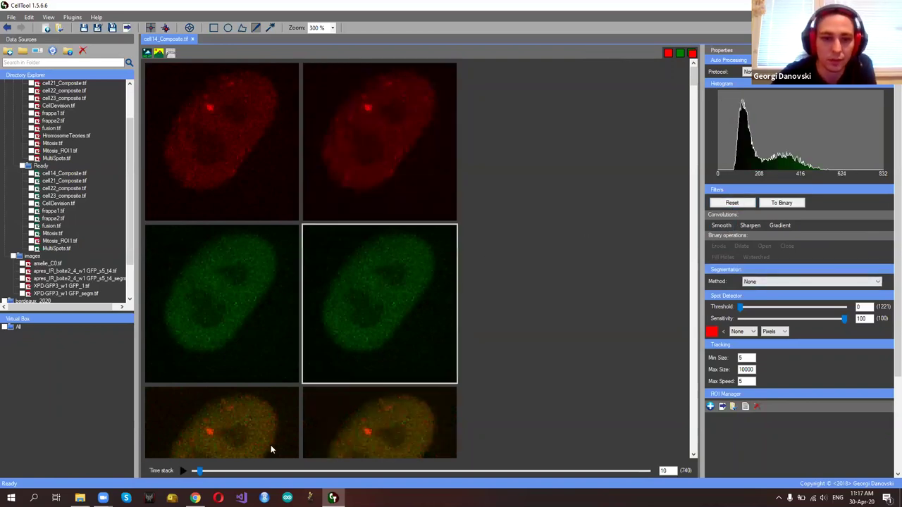
{"action": "left_click", "coordinate": [184, 471]}
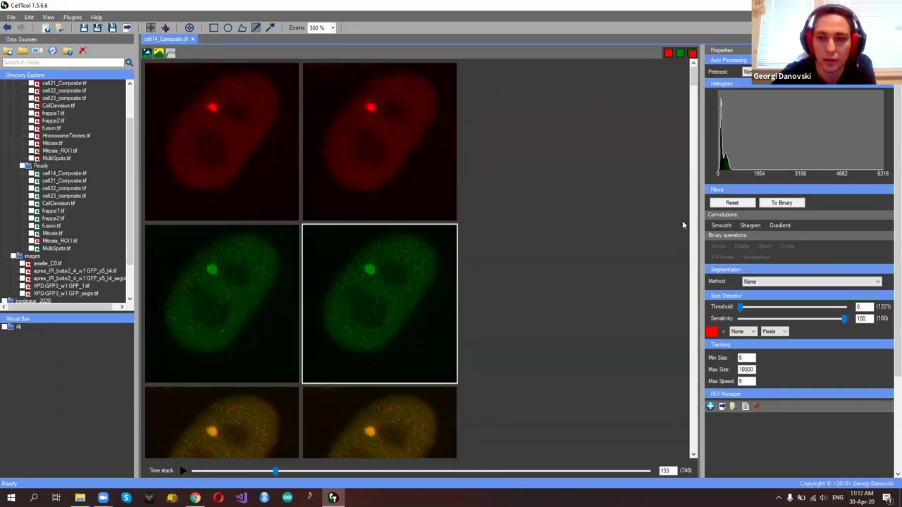
{"action": "left_click", "coordinate": [715, 229]}
{"action": "left_click", "coordinate": [745, 262]}
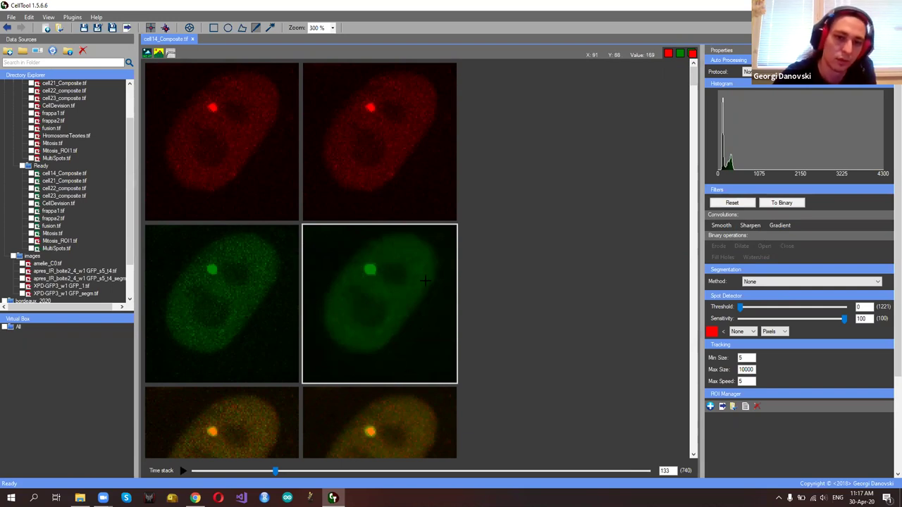
{"action": "left_click", "coordinate": [778, 283]}
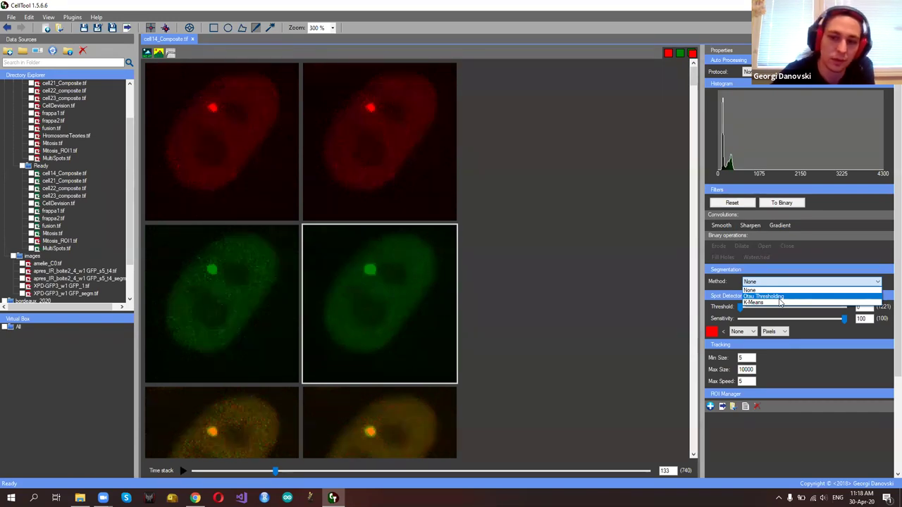
Segment the green image with single-threshold Otsu Thresholding using the SUM histogram
{"action": "left_click", "coordinate": [780, 299]}
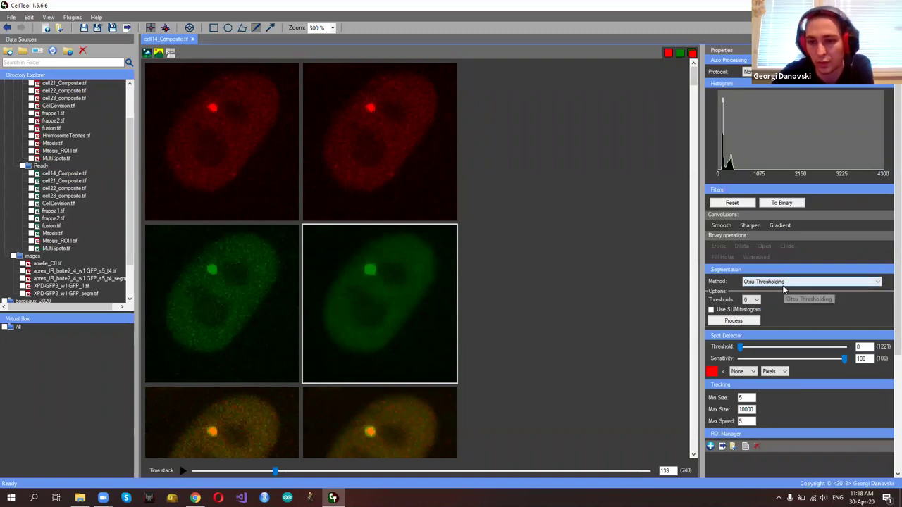
{"action": "left_click", "coordinate": [756, 301]}
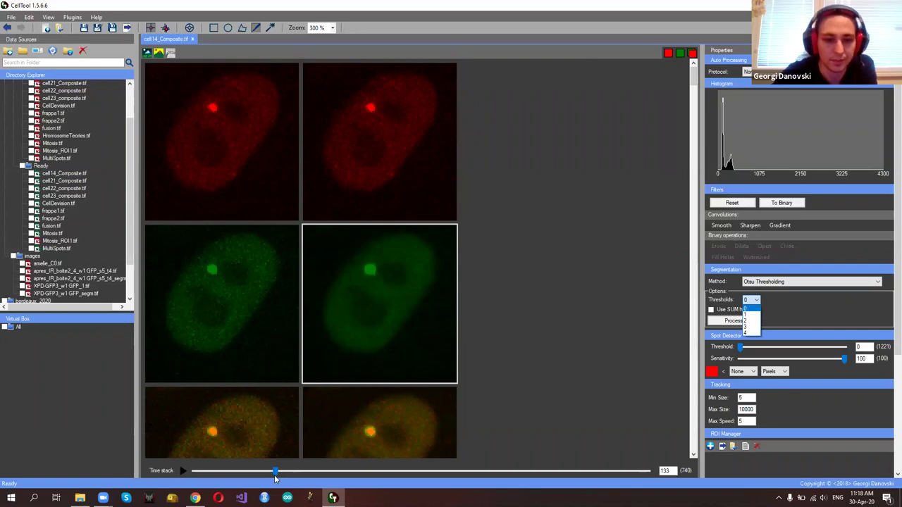
{"action": "left_click", "coordinate": [747, 314]}
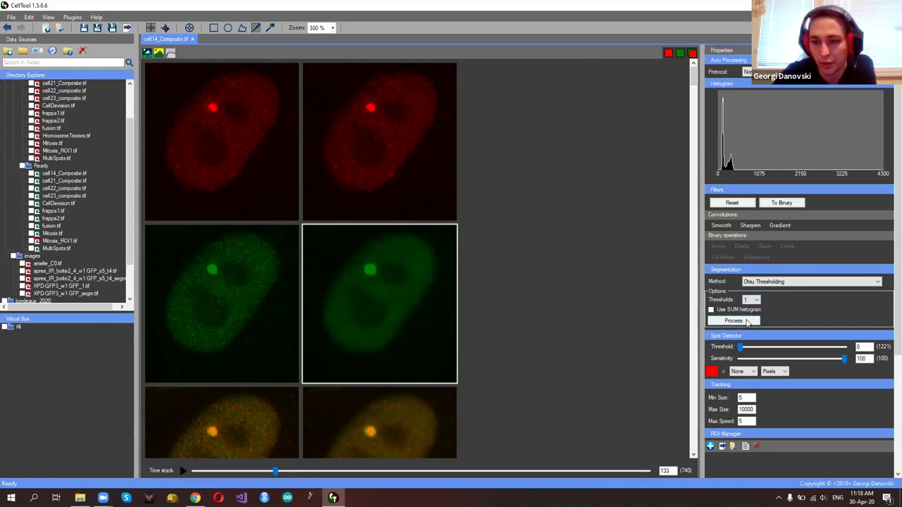
{"action": "left_click", "coordinate": [711, 310]}
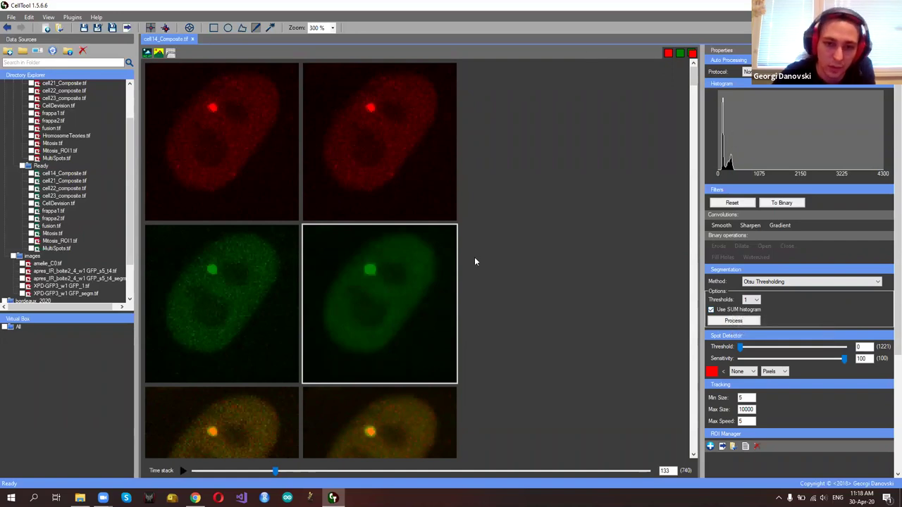
{"action": "left_click", "coordinate": [711, 310]}
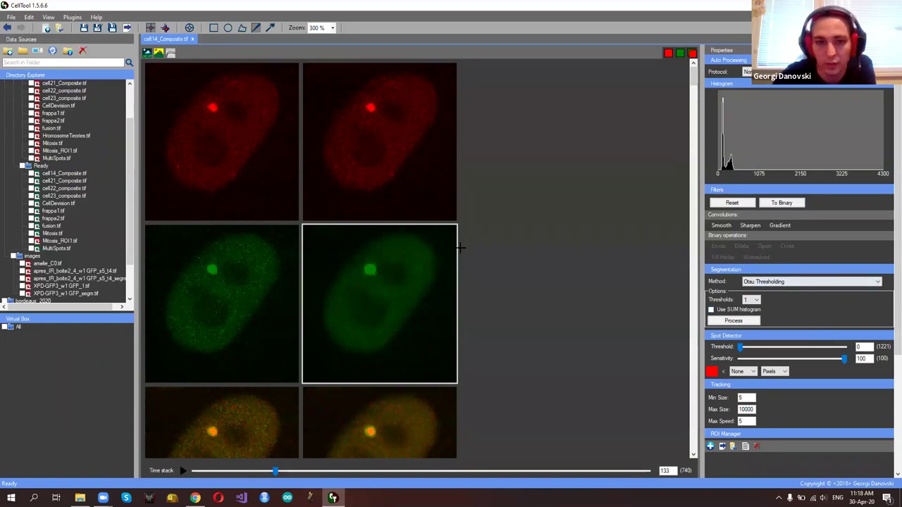
{"action": "left_click", "coordinate": [711, 309]}
{"action": "left_click", "coordinate": [733, 321]}
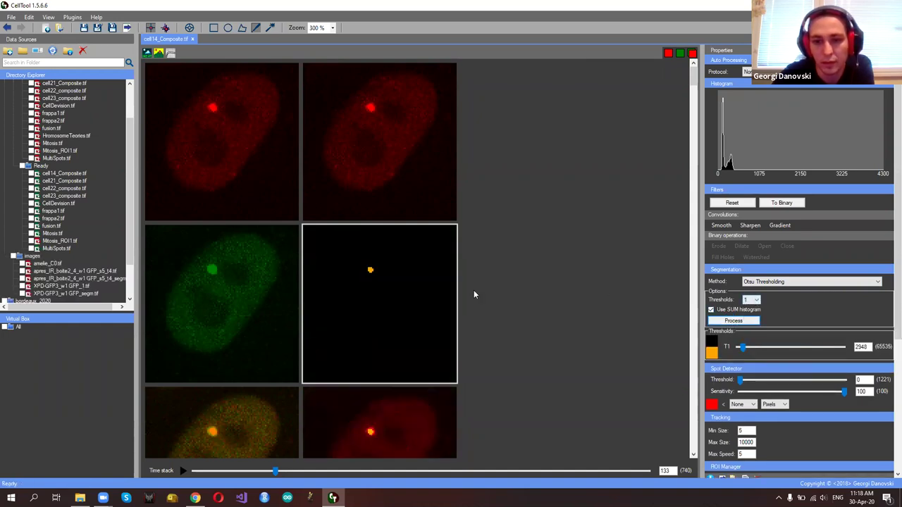
Rerun the Otsu segmentation with 2, then 3 thresholds, and check the mask across time points
{"action": "left_click", "coordinate": [751, 300]}
{"action": "left_click", "coordinate": [752, 322]}
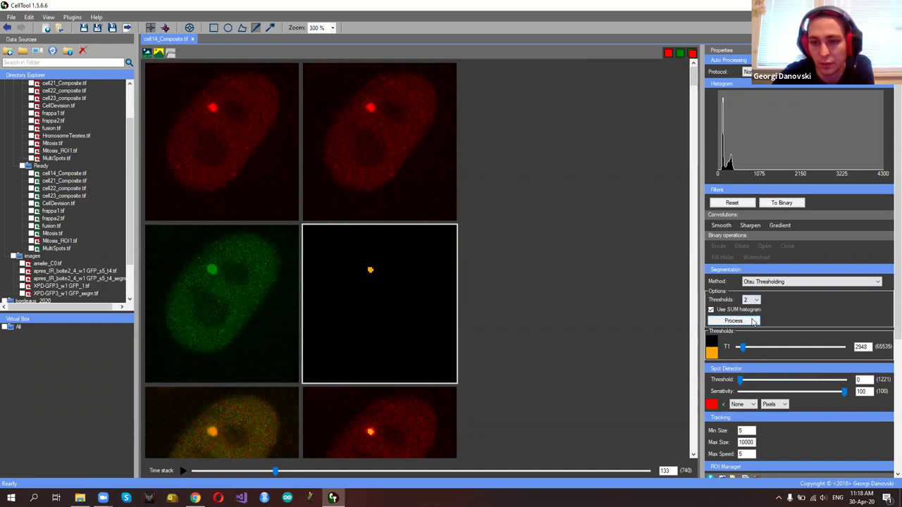
{"action": "left_click", "coordinate": [742, 323]}
{"action": "left_click", "coordinate": [754, 300]}
{"action": "left_click", "coordinate": [748, 331]}
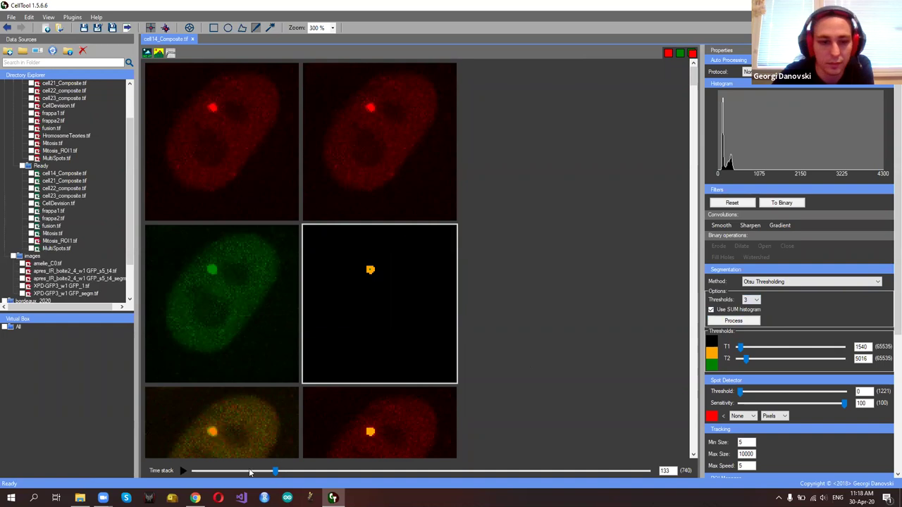
{"action": "left_click_drag", "start_coordinate": [275, 471], "coordinate": [214, 486]}
{"action": "left_click", "coordinate": [732, 321]}
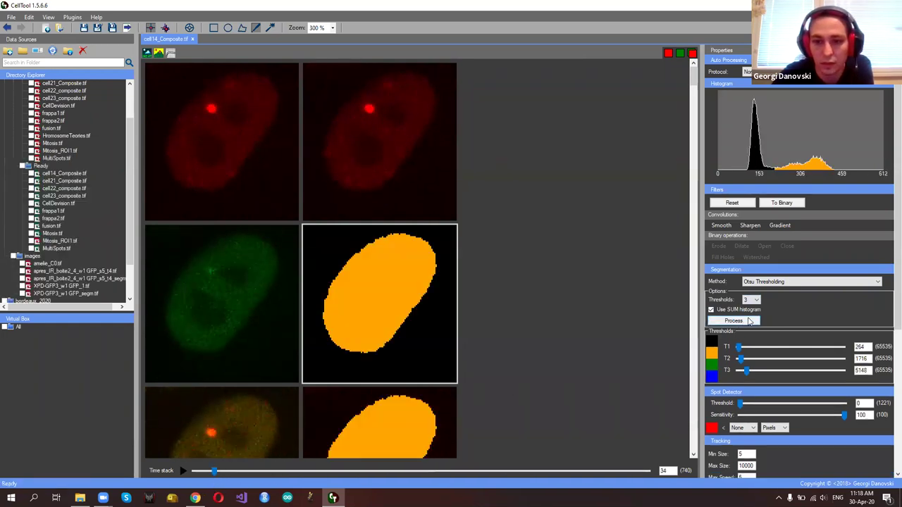
{"action": "left_click_drag", "start_coordinate": [215, 471], "coordinate": [415, 470]}
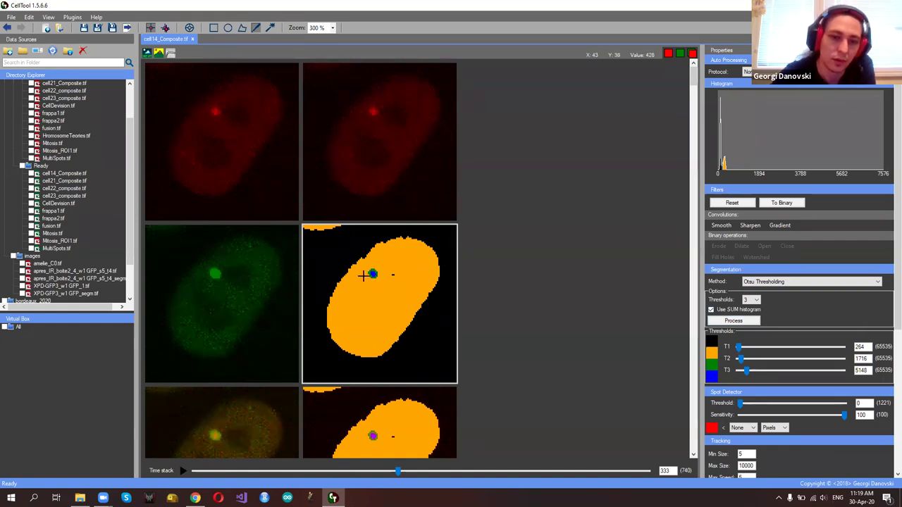
Confirm the T2 class colour and set the T3 threshold class colour to green
{"action": "left_click", "coordinate": [712, 368]}
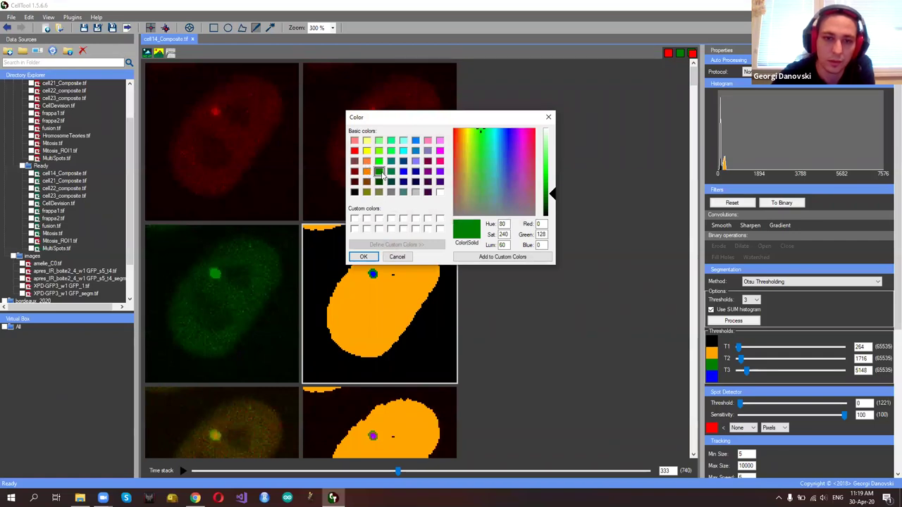
{"action": "left_click", "coordinate": [365, 257]}
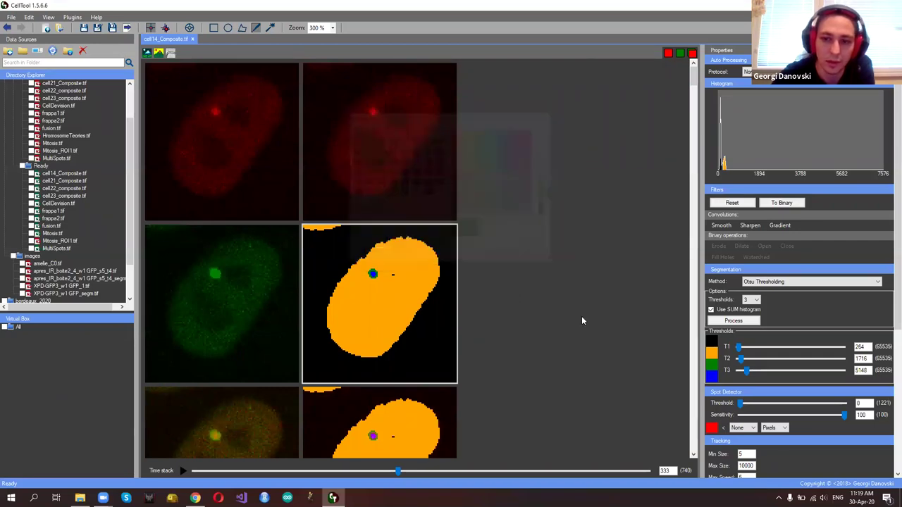
{"action": "left_click", "coordinate": [711, 377]}
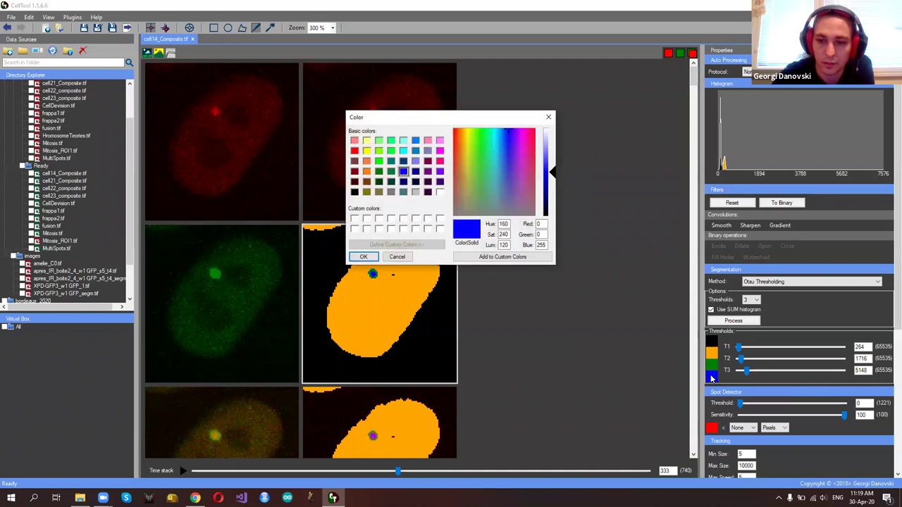
{"action": "left_click", "coordinate": [378, 173]}
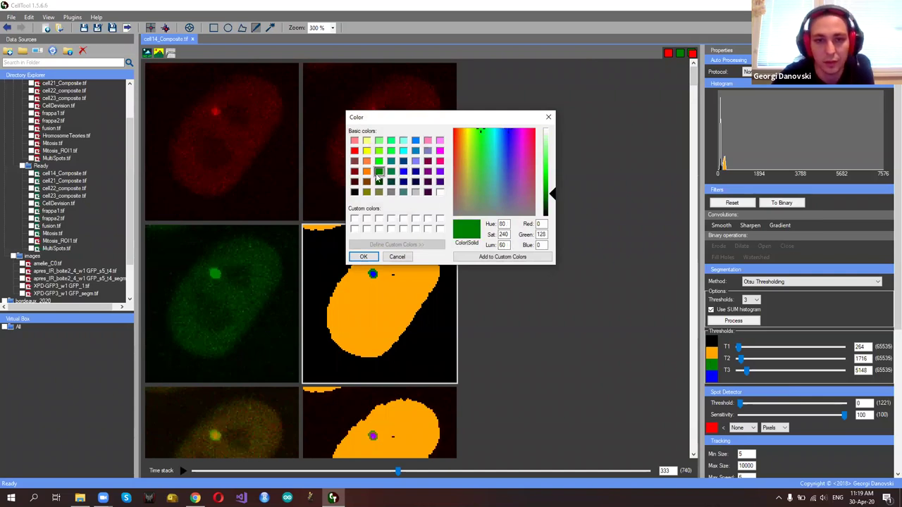
{"action": "left_click", "coordinate": [363, 258]}
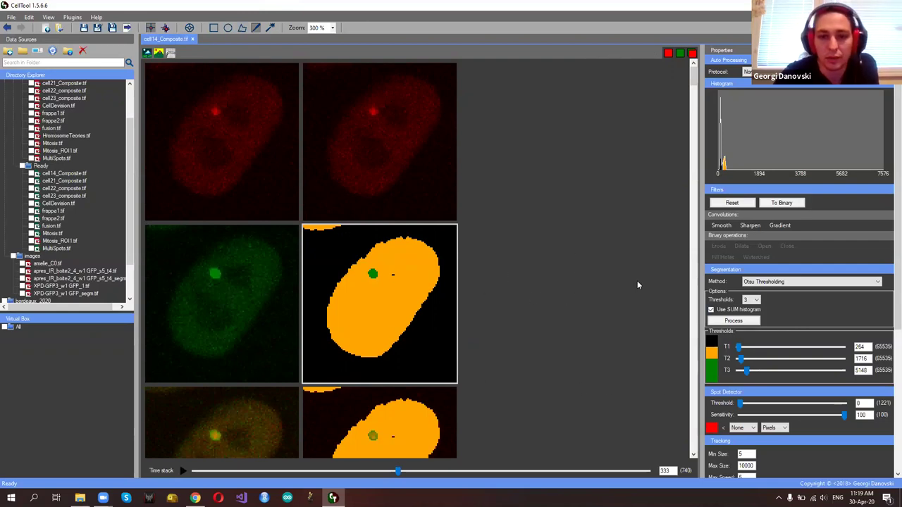
Step through the time-lapse, return to frame 172, and select the oval ROI tool
{"action": "left_click_drag", "start_coordinate": [397, 472], "coordinate": [470, 470]}
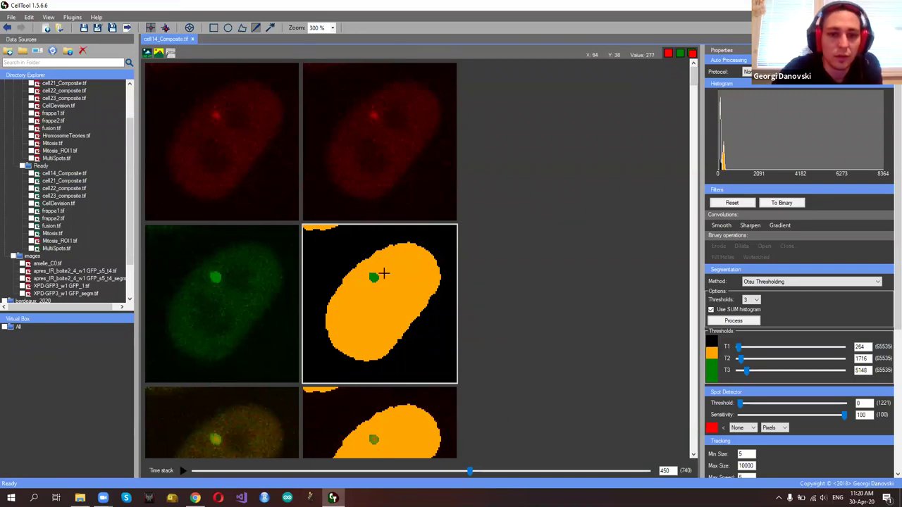
{"action": "left_click_drag", "start_coordinate": [470, 471], "coordinate": [300, 471]}
{"action": "left_click", "coordinate": [227, 27]}
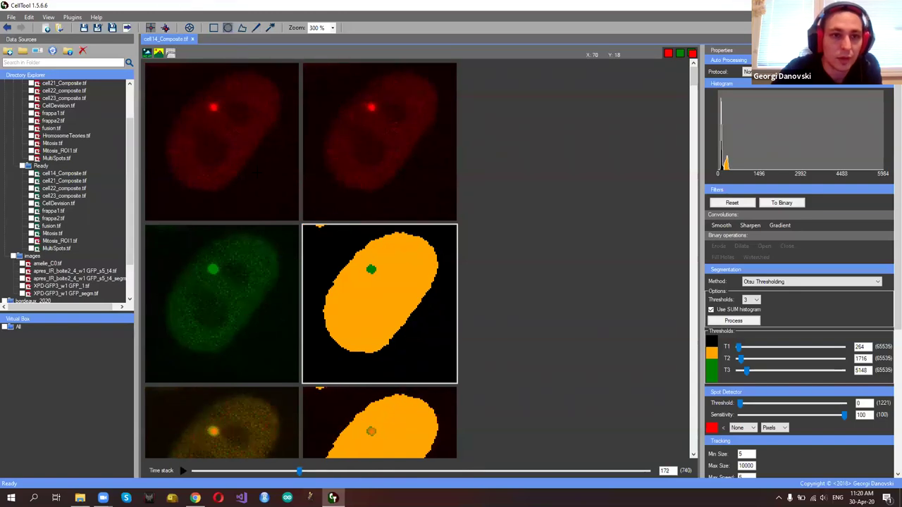
Draw an oval ROI over the green spot, plot its mean intensity over time, and centre it
{"action": "left_click", "coordinate": [210, 266]}
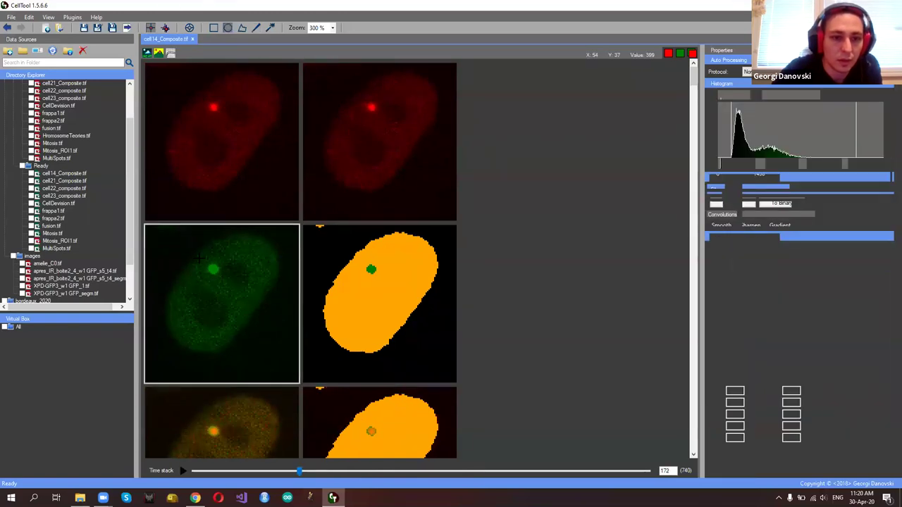
{"action": "left_click_drag", "start_coordinate": [206, 263], "coordinate": [221, 276]}
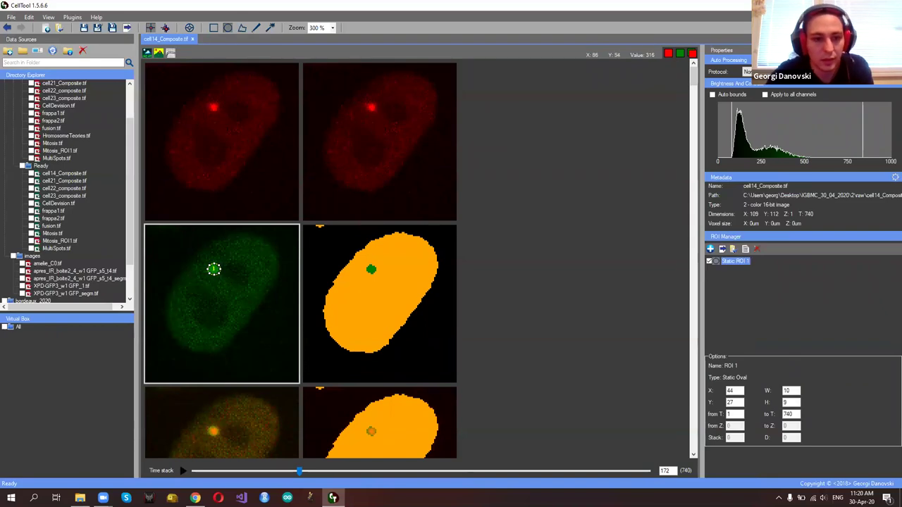
{"action": "left_click_drag", "start_coordinate": [300, 471], "coordinate": [195, 473]}
{"action": "left_click", "coordinate": [182, 471]}
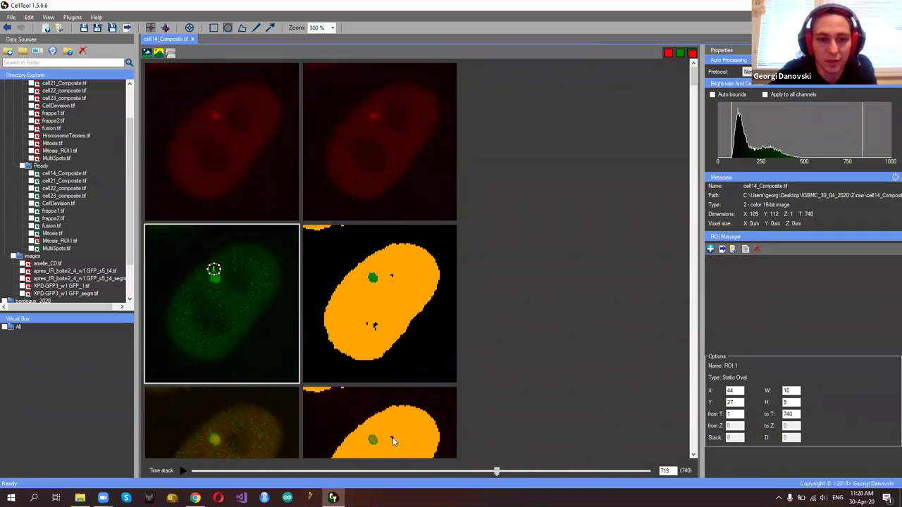
{"action": "left_click", "coordinate": [159, 52]}
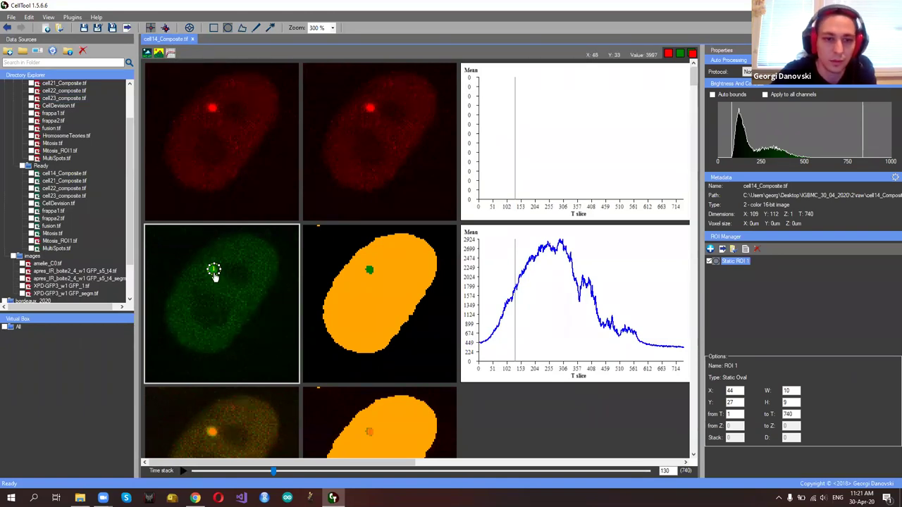
{"action": "mouse_move", "coordinate": [214, 270]}
{"action": "left_mouse_down"}
{"action": "mouse_move", "coordinate": [223, 258]}
{"action": "mouse_move", "coordinate": [211, 275]}
{"action": "left_mouse_up"}
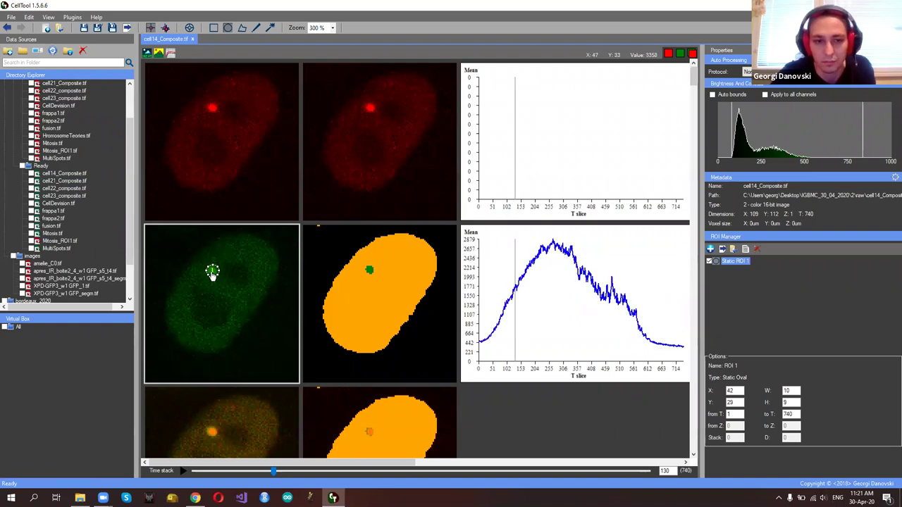
{"action": "left_click_drag", "start_coordinate": [210, 273], "coordinate": [207, 269]}
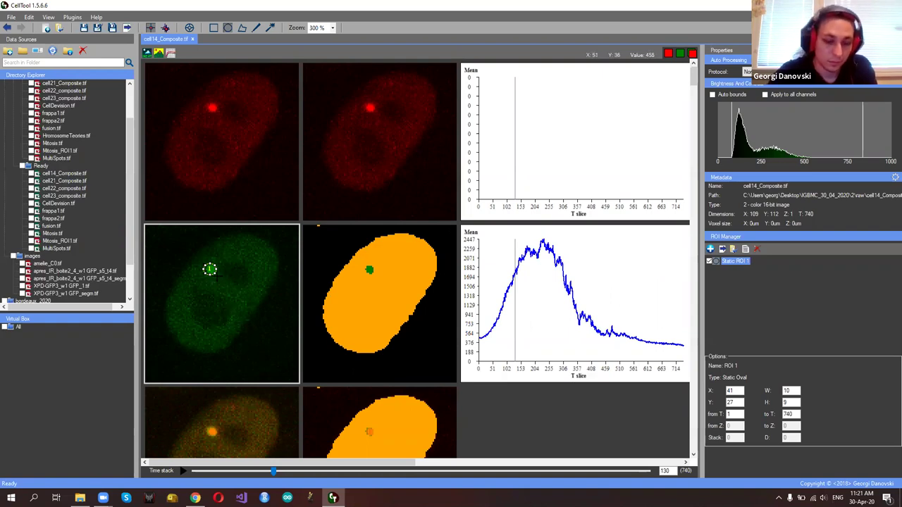
Replace the static oval with a tracking ROI on the green spot; its Mean climbs from ~400 to ~3600
{"action": "key", "text": "Delete"}
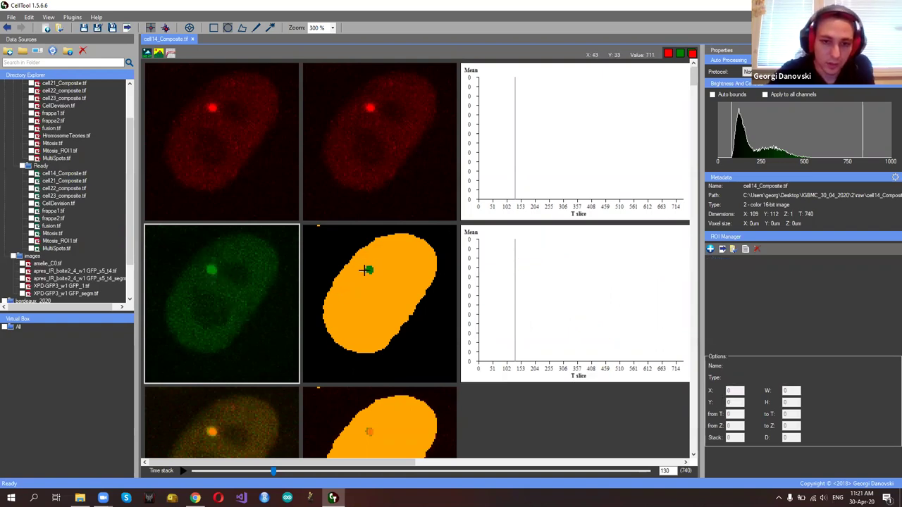
{"action": "left_click", "coordinate": [165, 29]}
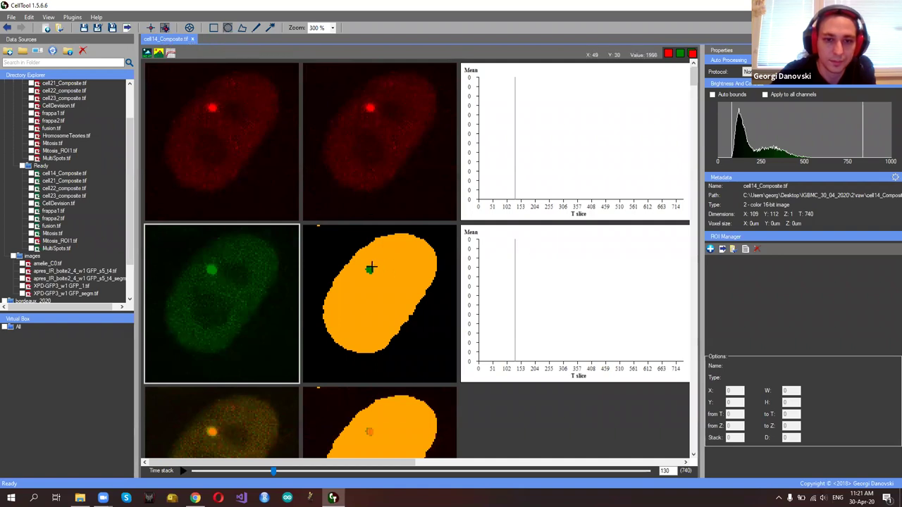
{"action": "left_click", "coordinate": [369, 268]}
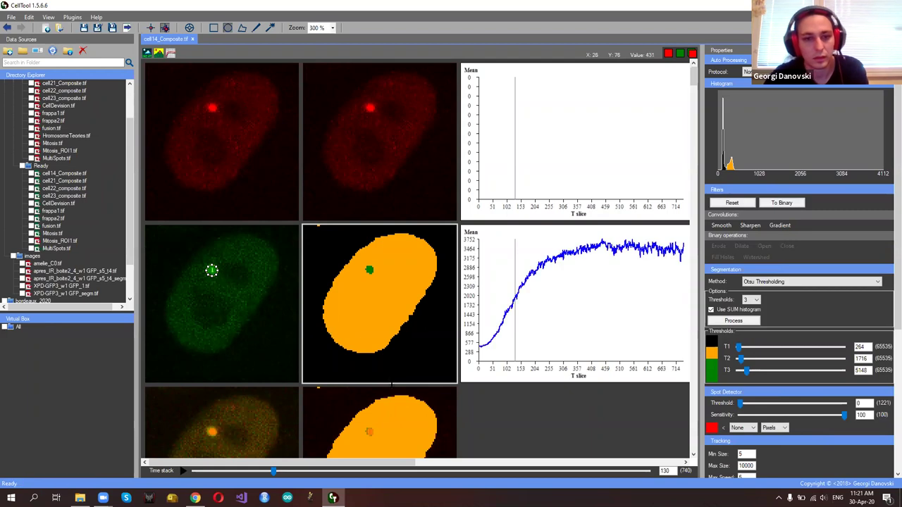
{"action": "left_click", "coordinate": [361, 471]}
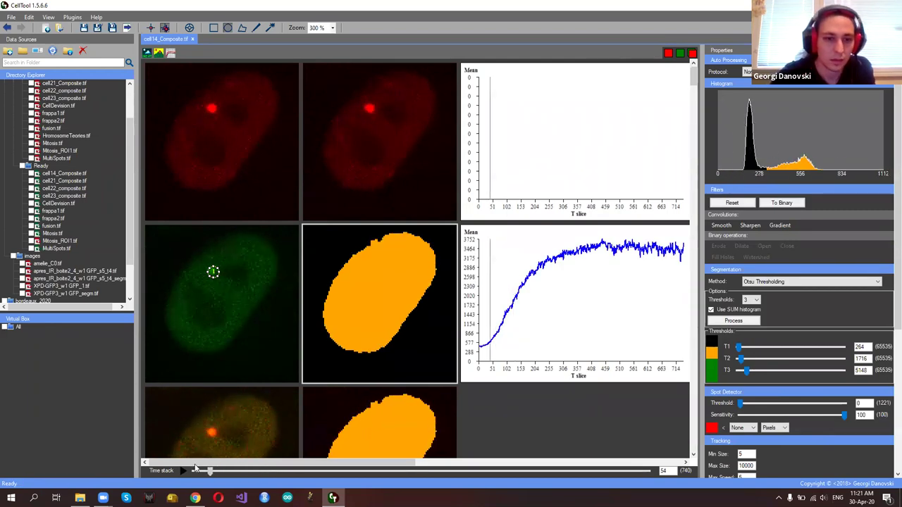
Go to frame 497 and hide the Data Sources and Properties panels with F11
{"action": "mouse_move", "coordinate": [361, 471]}
{"action": "left_mouse_down"}
{"action": "mouse_move", "coordinate": [556, 472]}
{"action": "mouse_move", "coordinate": [393, 472]}
{"action": "left_mouse_up"}
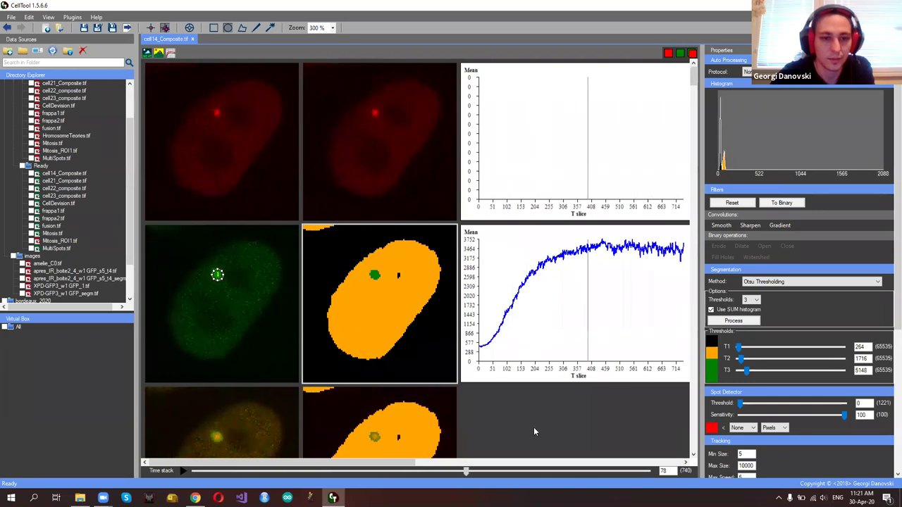
{"action": "left_click", "coordinate": [498, 472]}
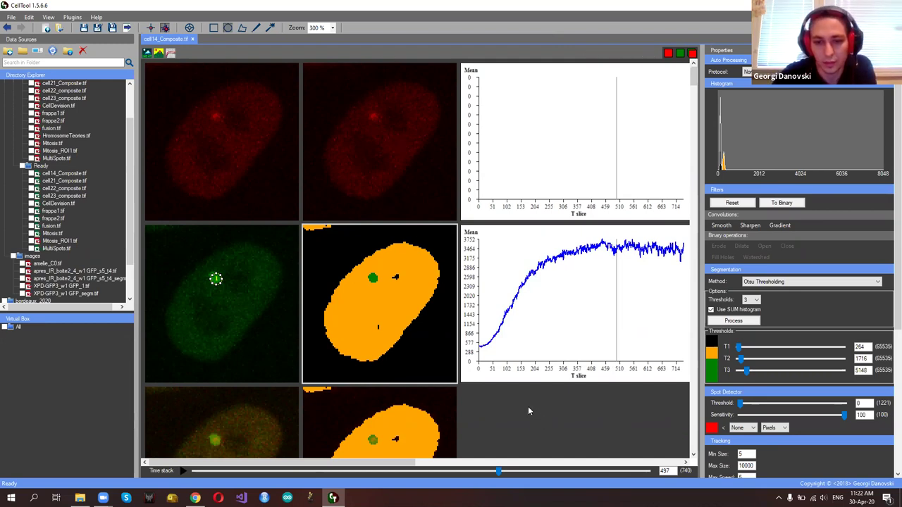
{"action": "key", "text": "F11"}
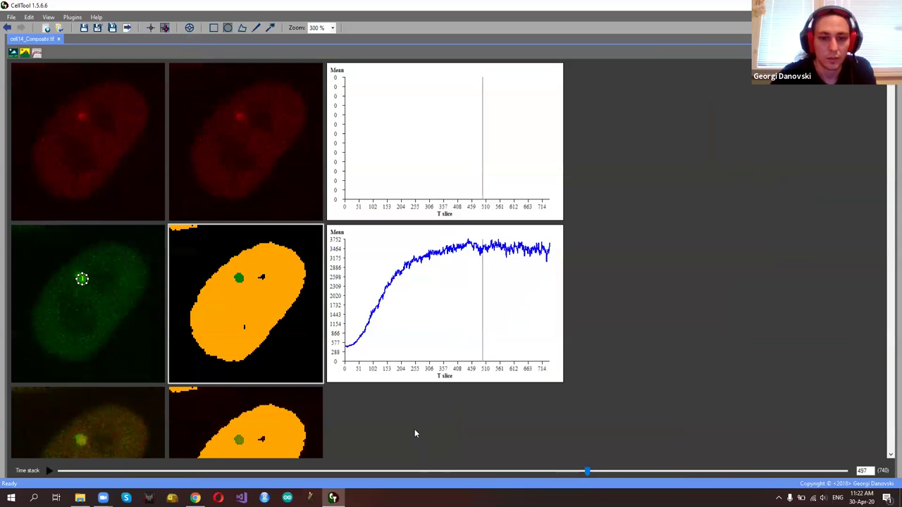
Bring the side panels back and scrub the time stack to frame 709 of 740
{"action": "key", "text": "F11"}
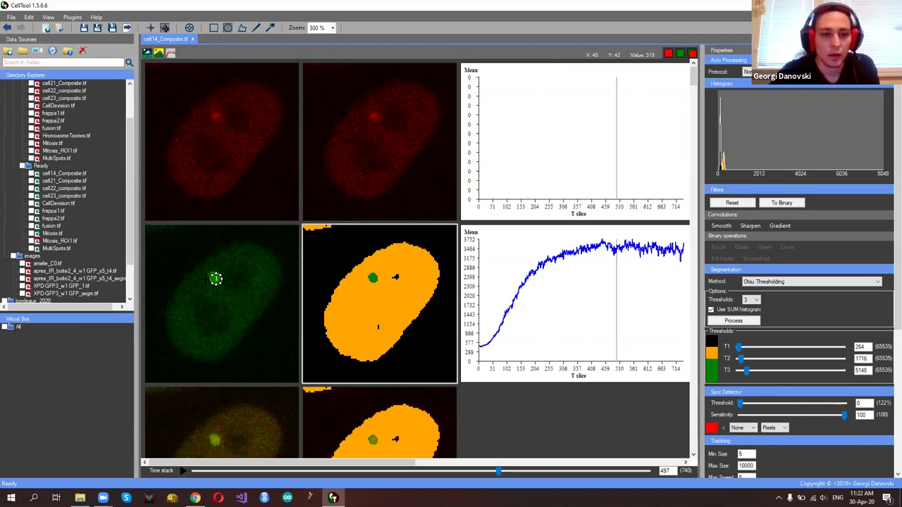
{"action": "mouse_move", "coordinate": [497, 472]}
{"action": "left_mouse_down"}
{"action": "mouse_move", "coordinate": [618, 474]}
{"action": "mouse_move", "coordinate": [128, 462]}
{"action": "mouse_move", "coordinate": [267, 472]}
{"action": "mouse_move", "coordinate": [630, 472]}
{"action": "left_mouse_up"}
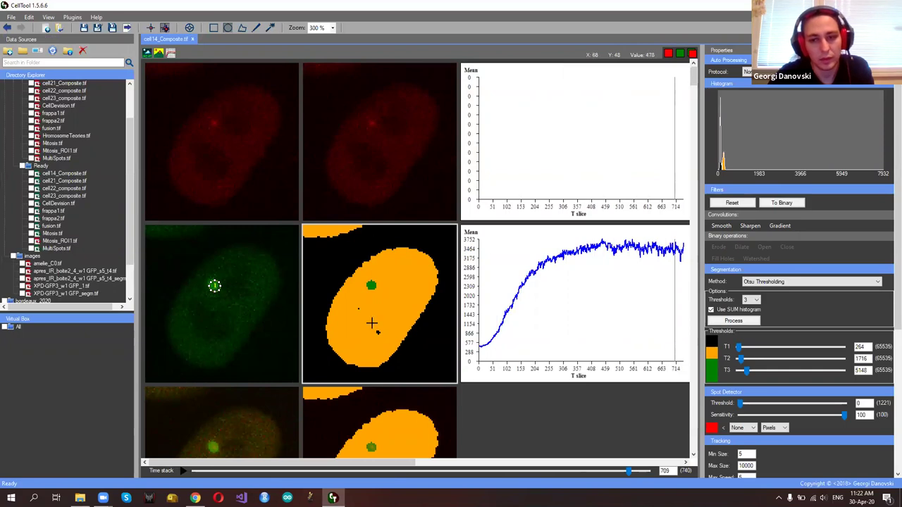
Copy the green channel's tracking ROI onto the red spot, whose Mean peaks near 1452 then decays
{"action": "scroll", "coordinate": [846, 420], "scroll_direction": "down", "scroll_amount": 5}
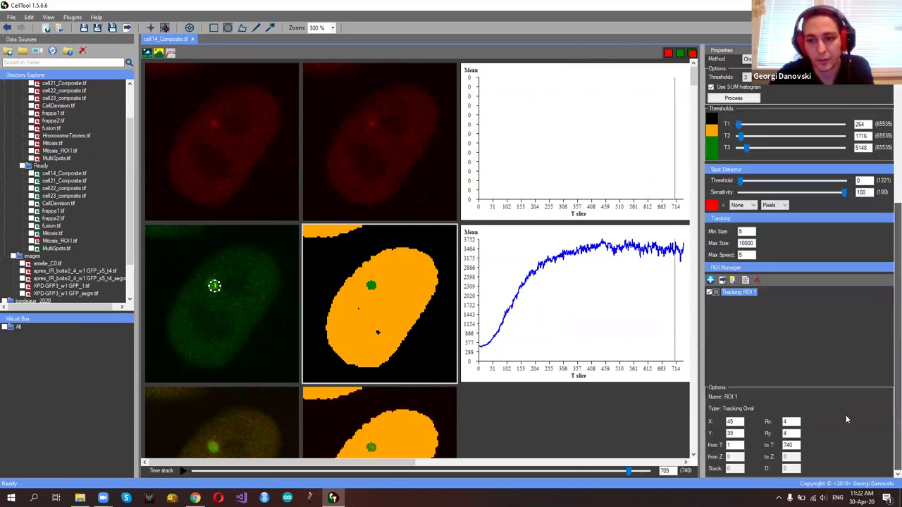
{"action": "right_click", "coordinate": [748, 292]}
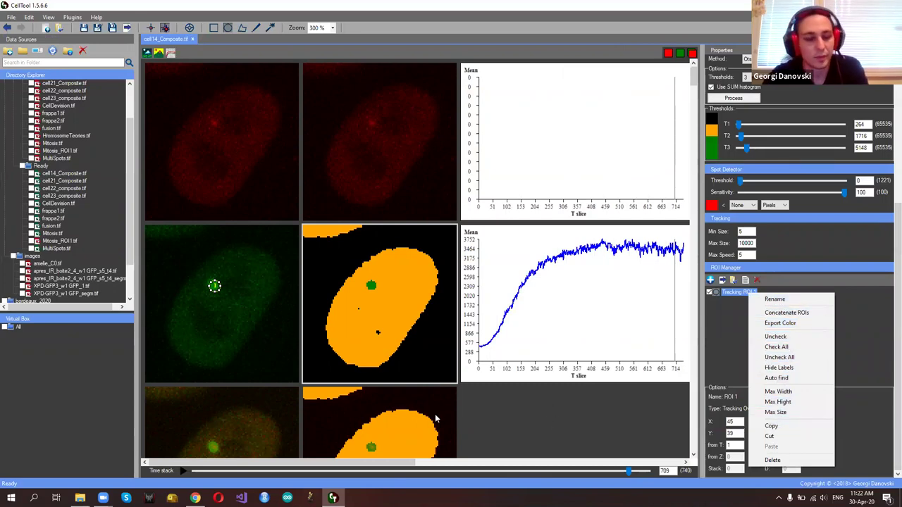
{"action": "left_click", "coordinate": [578, 419]}
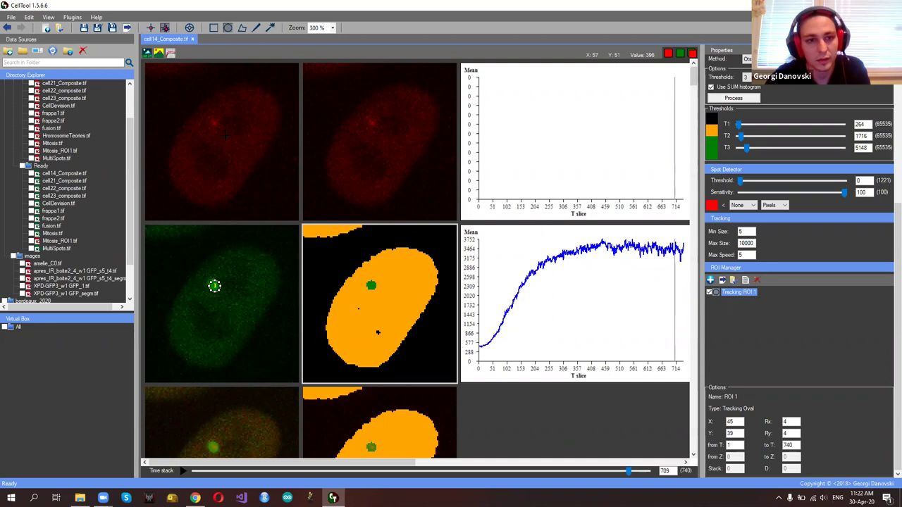
{"action": "left_click", "coordinate": [252, 278]}
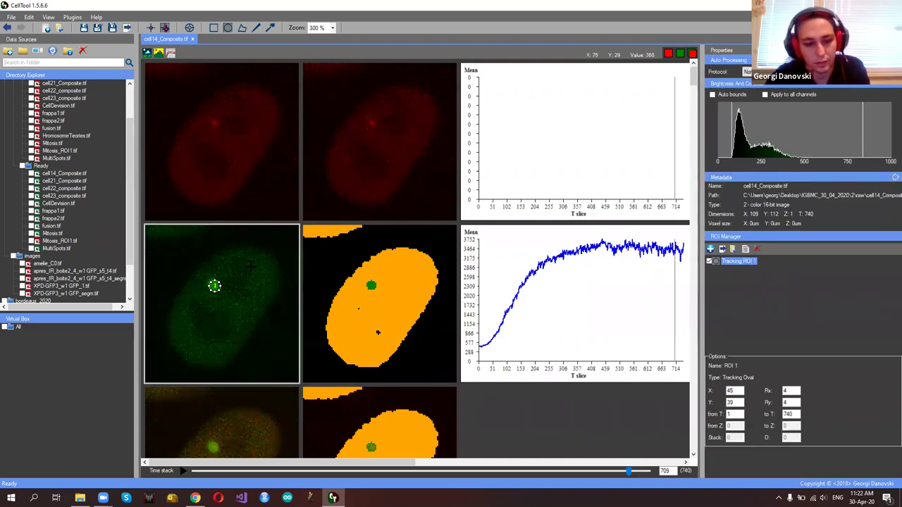
{"action": "left_click", "coordinate": [236, 112]}
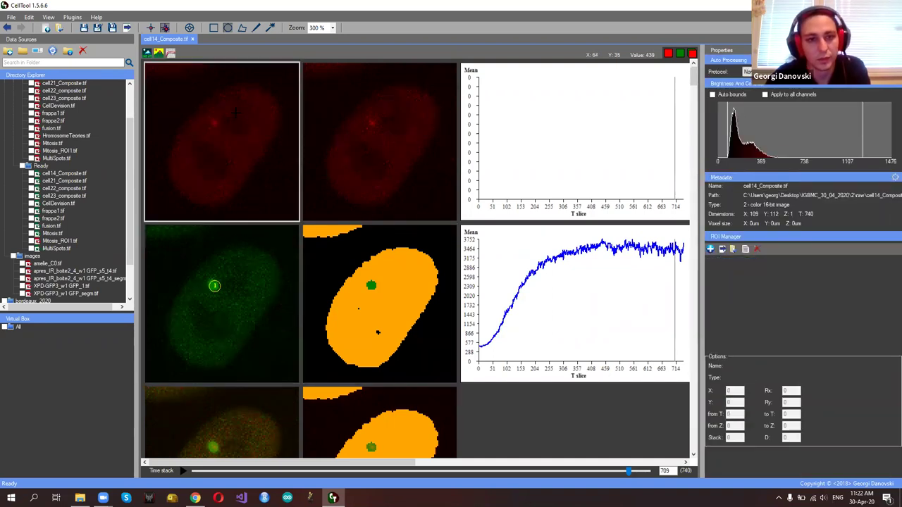
{"action": "key", "text": "ctrl+v"}
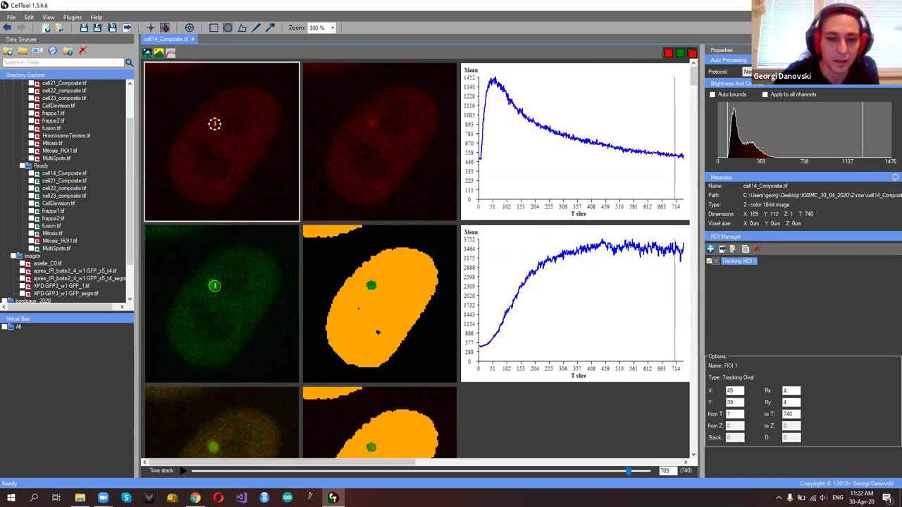
Scrub the time stack back and forth to confirm the ROIs follow the spots, ending at frame 90
{"action": "left_click_drag", "start_coordinate": [630, 474], "coordinate": [250, 470]}
{"action": "left_click_drag", "start_coordinate": [249, 423], "coordinate": [472, 421]}
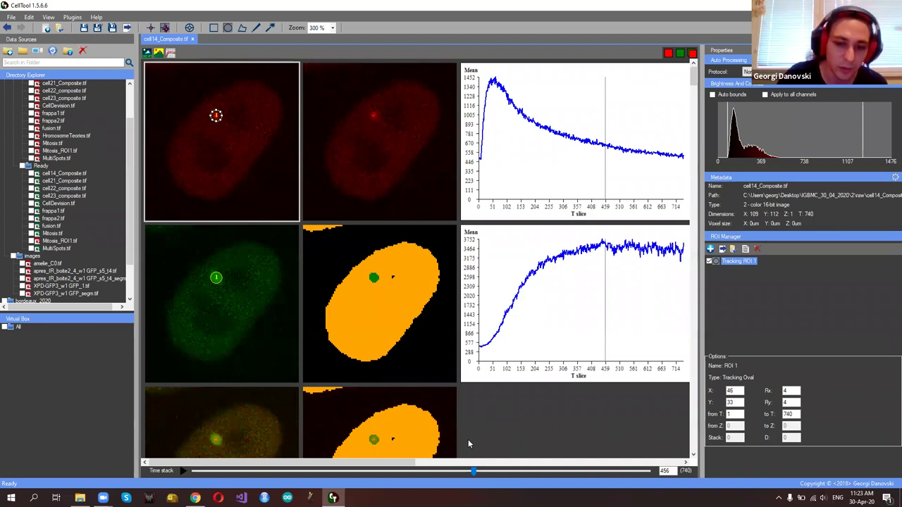
{"action": "left_click_drag", "start_coordinate": [473, 471], "coordinate": [360, 459]}
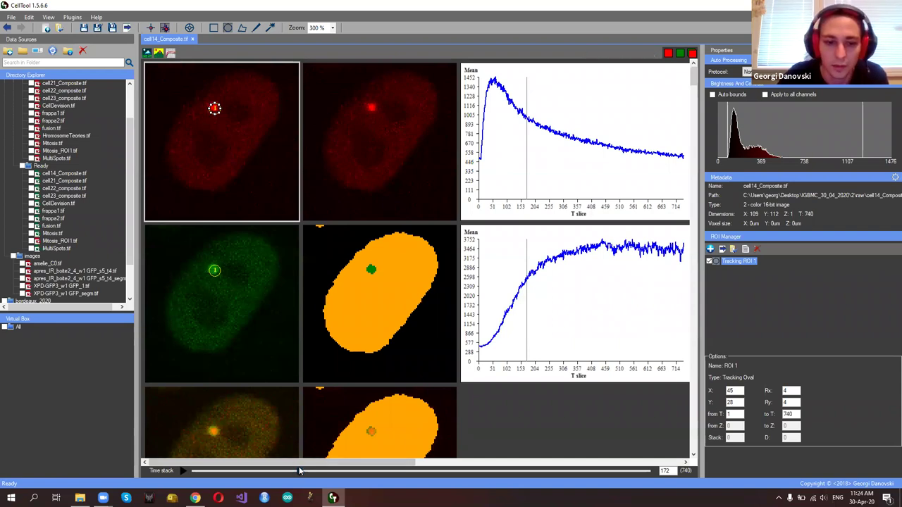
{"action": "left_click_drag", "start_coordinate": [299, 472], "coordinate": [249, 449]}
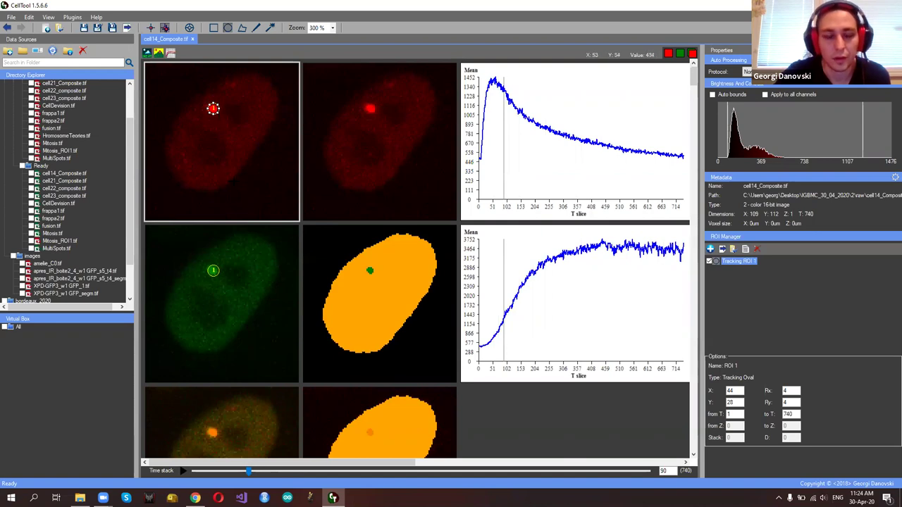
Delete the tracking ROI on the green spot and scroll back to frame 6
{"action": "left_click", "coordinate": [213, 271]}
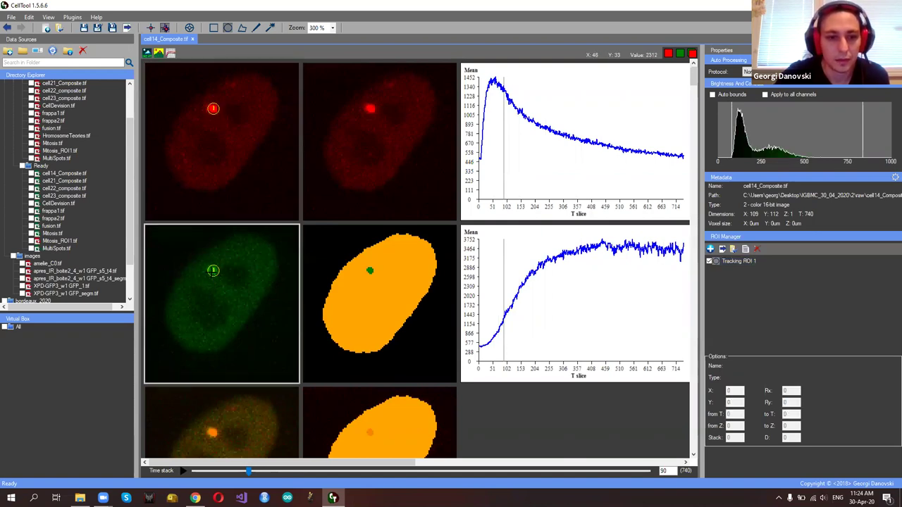
{"action": "left_click", "coordinate": [212, 270]}
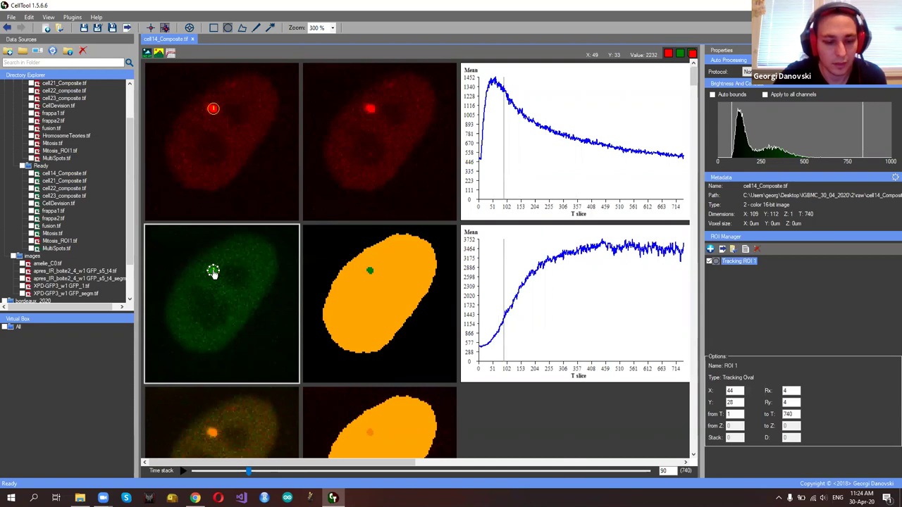
{"action": "key", "text": "Delete"}
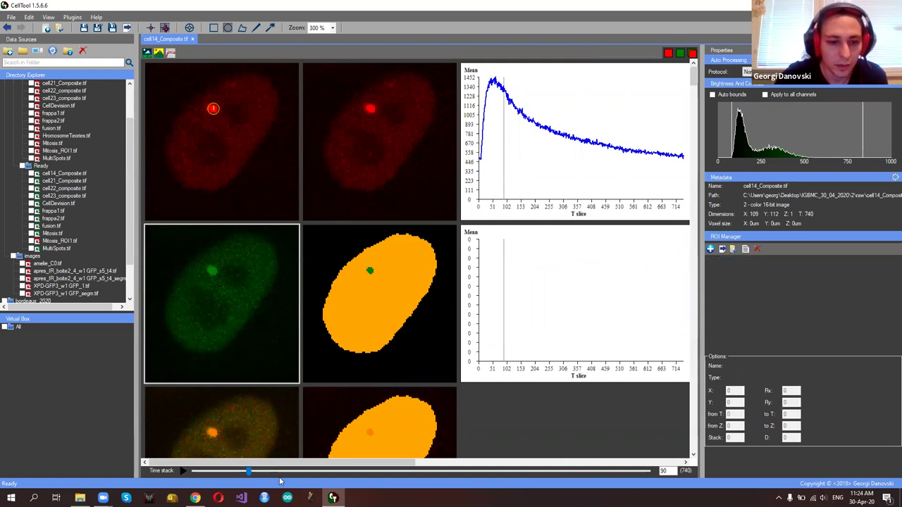
{"action": "scroll", "coordinate": [252, 472], "scroll_direction": "down", "scroll_amount": 20}
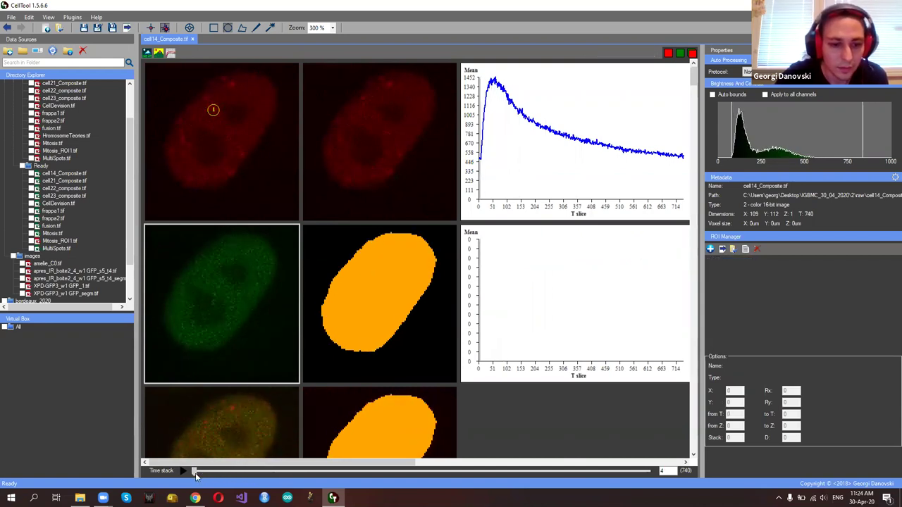
{"action": "scroll", "coordinate": [256, 343], "scroll_direction": "up", "scroll_amount": 2}
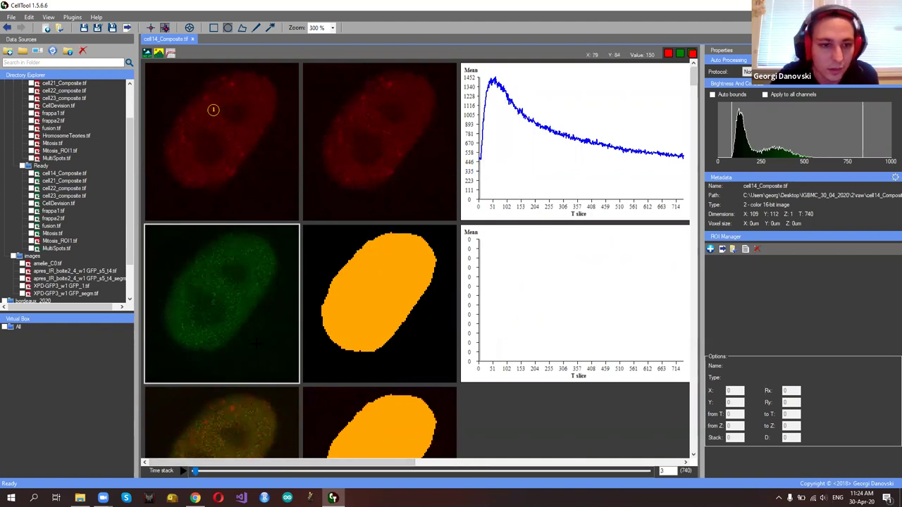
{"action": "scroll", "coordinate": [256, 343], "scroll_direction": "up", "scroll_amount": 2}
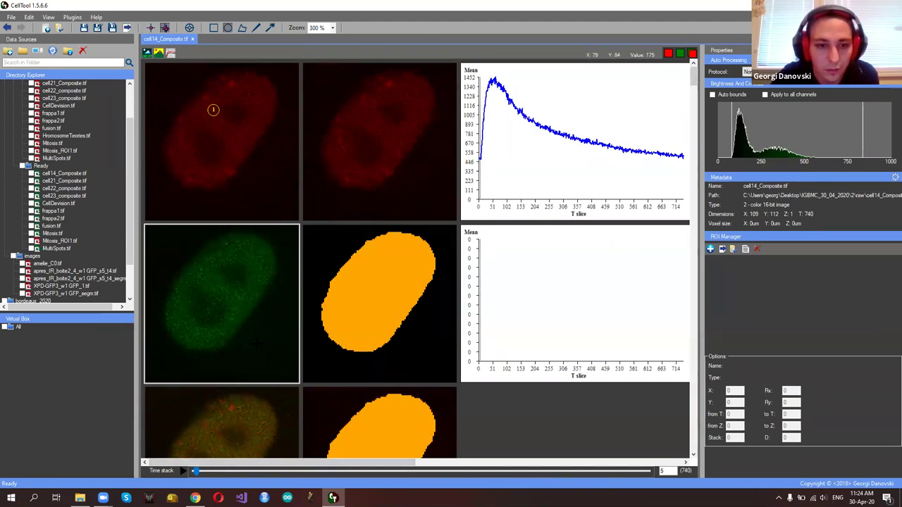
{"action": "scroll", "coordinate": [256, 343], "scroll_direction": "up", "scroll_amount": 1}
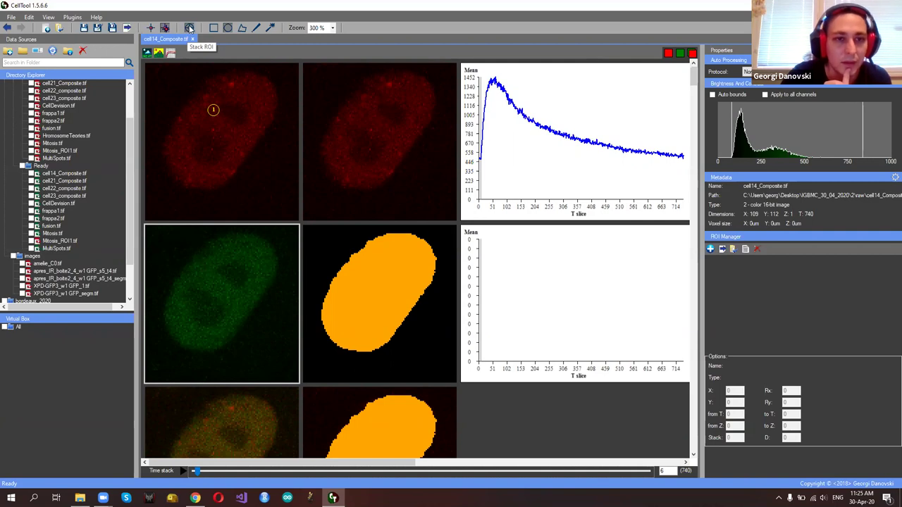
Place a new stack ROI on the green spot at frame 159, its Mean rising to about 3600
{"action": "scroll", "coordinate": [213, 109], "scroll_direction": "down", "scroll_amount": 10}
{"action": "left_click", "coordinate": [212, 107]}
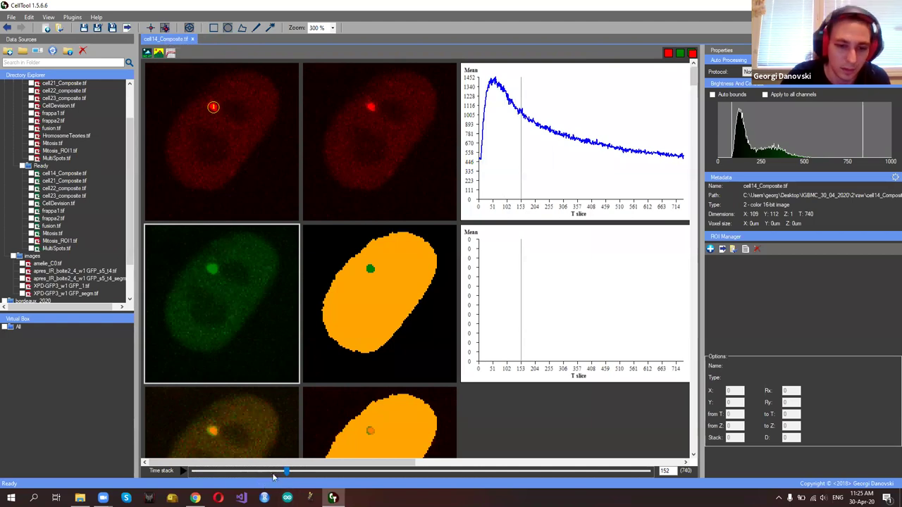
{"action": "left_click_drag", "start_coordinate": [289, 472], "coordinate": [292, 471]}
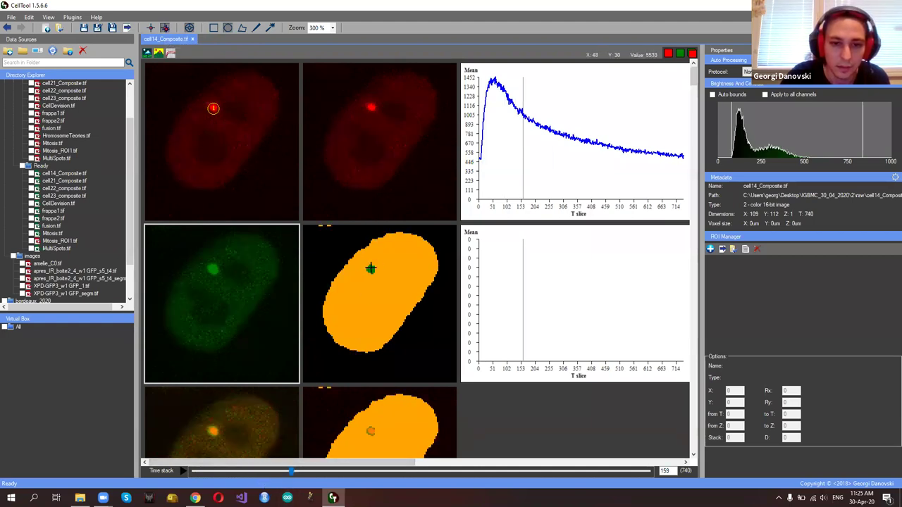
{"action": "left_click", "coordinate": [371, 269]}
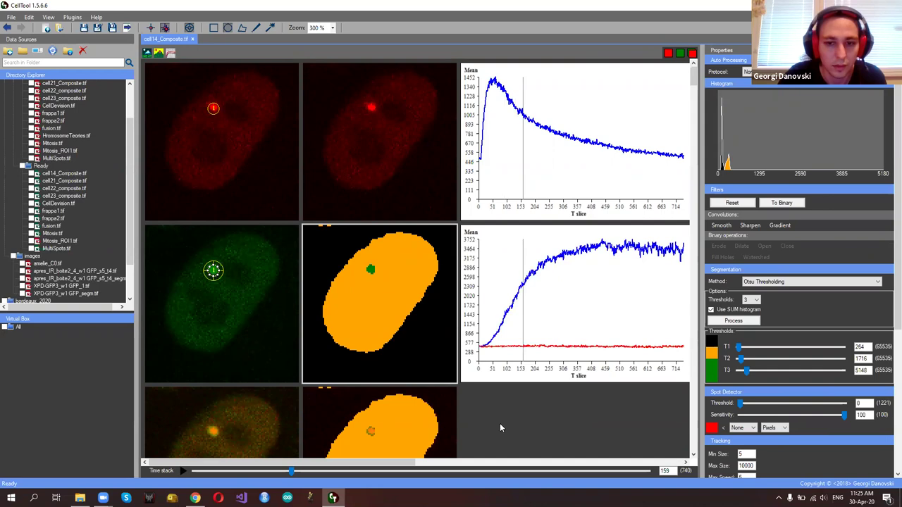
{"action": "scroll", "coordinate": [313, 217], "scroll_direction": "up", "scroll_amount": 2}
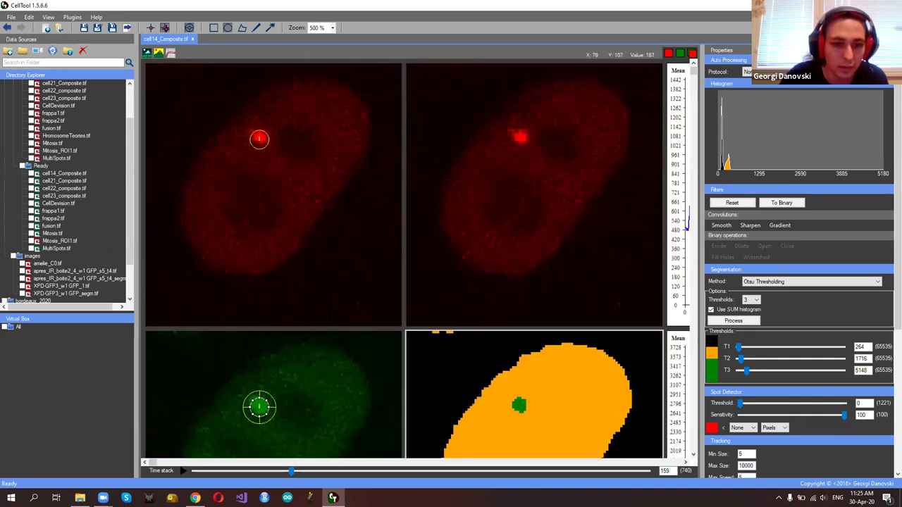
{"action": "scroll", "coordinate": [314, 217], "scroll_direction": "down", "scroll_amount": 1}
{"action": "scroll", "coordinate": [314, 217], "scroll_direction": "down", "scroll_amount": 3}
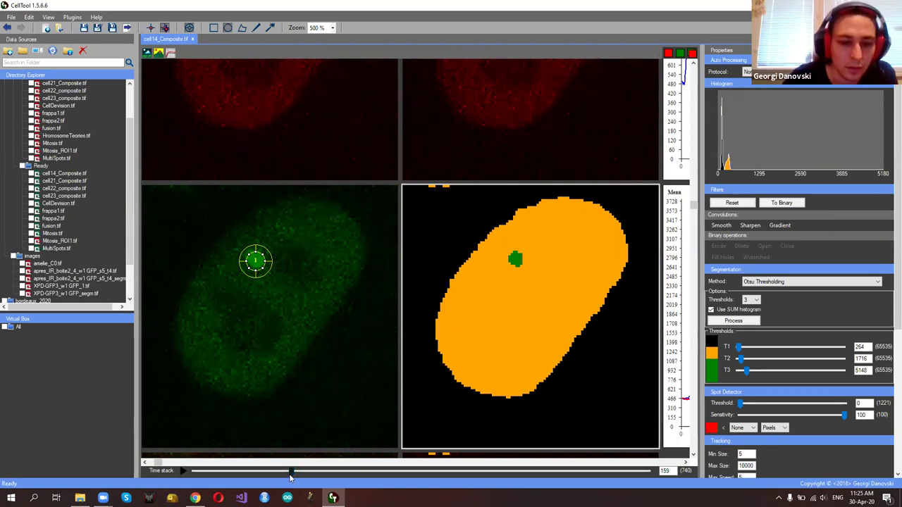
{"action": "left_click", "coordinate": [237, 472]}
{"action": "left_click_drag", "start_coordinate": [237, 475], "coordinate": [647, 478]}
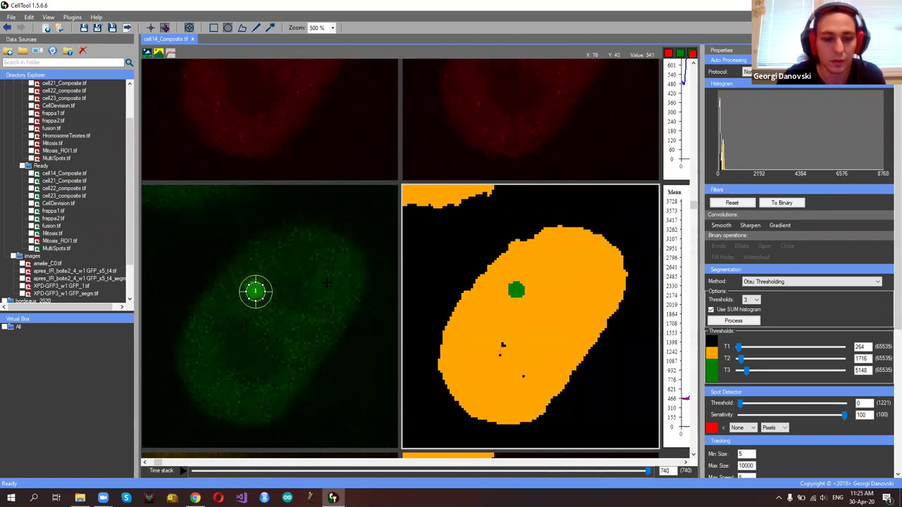
{"action": "scroll", "coordinate": [319, 280], "scroll_direction": "down", "scroll_amount": 2}
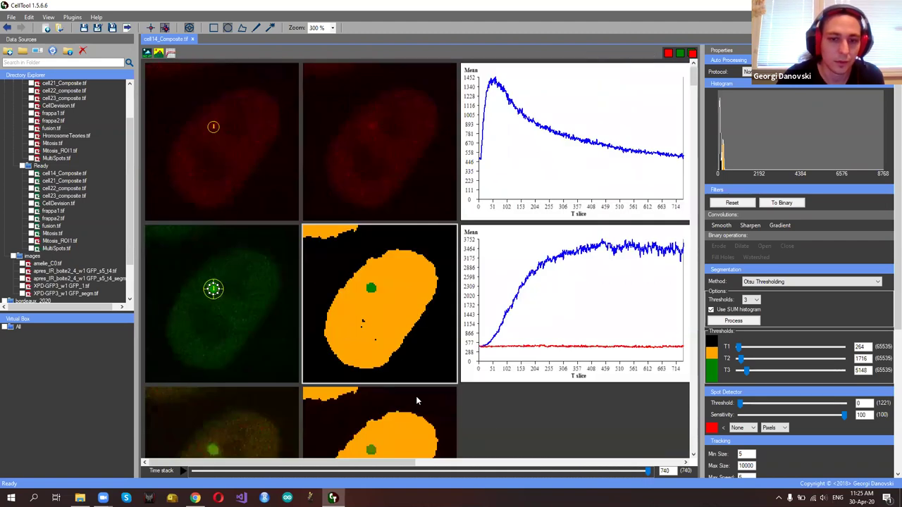
{"action": "scroll", "coordinate": [465, 338], "scroll_direction": "down", "scroll_amount": 1}
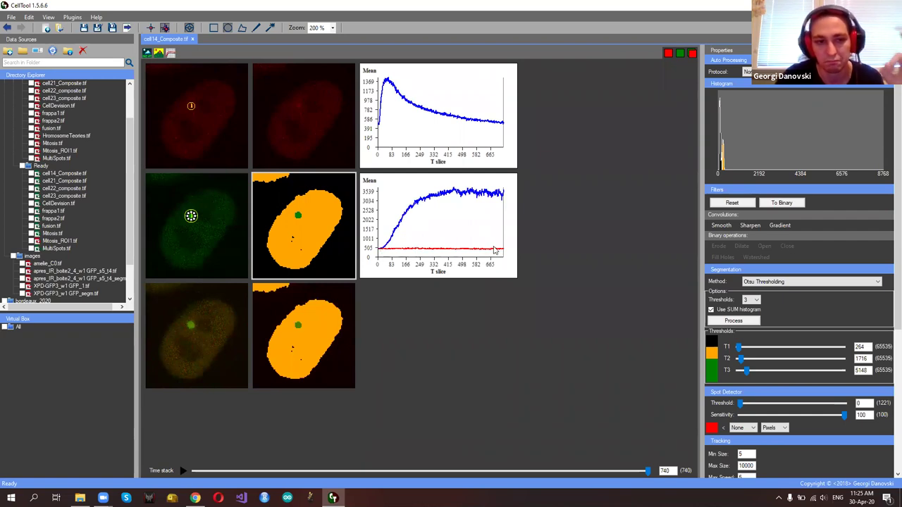
Plot the lower chart against T (sec.) with Mean on the Y axis, and open the Function editor
{"action": "left_click", "coordinate": [472, 190]}
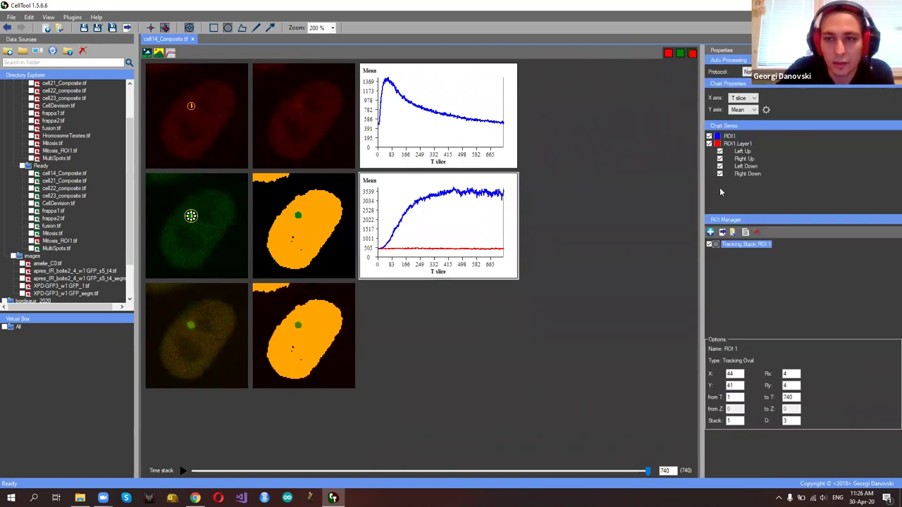
{"action": "left_click", "coordinate": [753, 99]}
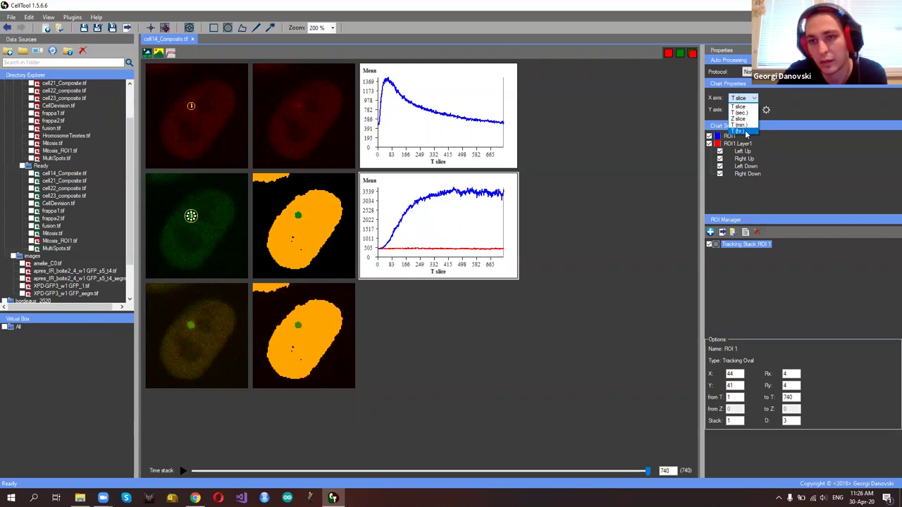
{"action": "left_click", "coordinate": [738, 113]}
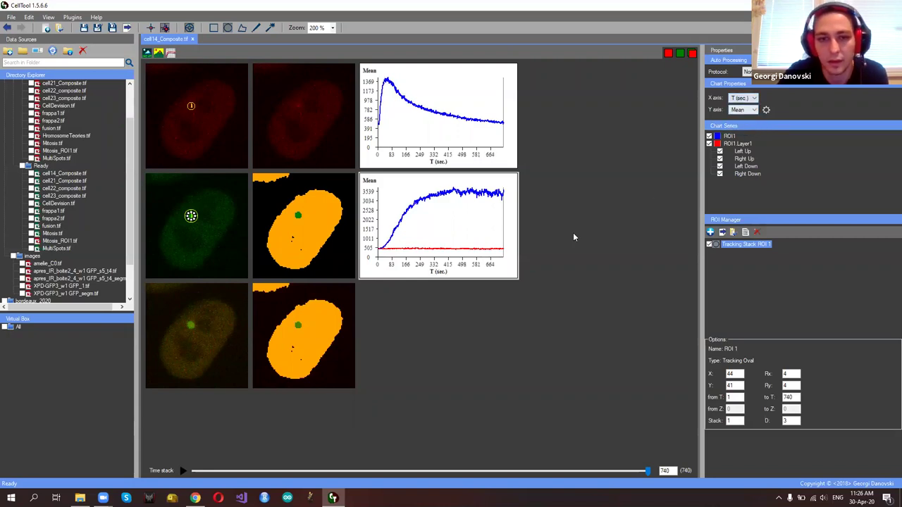
{"action": "left_click", "coordinate": [754, 110]}
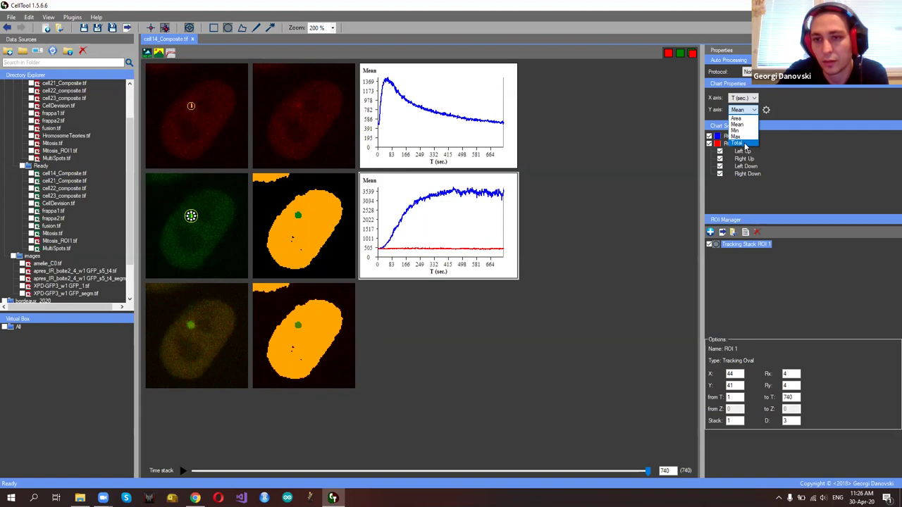
{"action": "left_click", "coordinate": [778, 112]}
{"action": "left_click", "coordinate": [766, 110]}
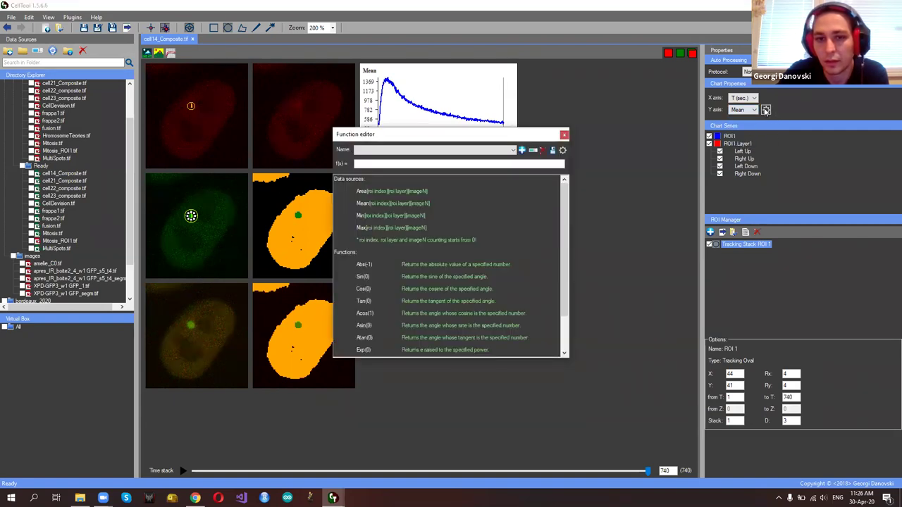
Move the Function editor beside the charts and briefly check folder 2 in File Explorer
{"action": "left_click_drag", "start_coordinate": [548, 134], "coordinate": [770, 147]}
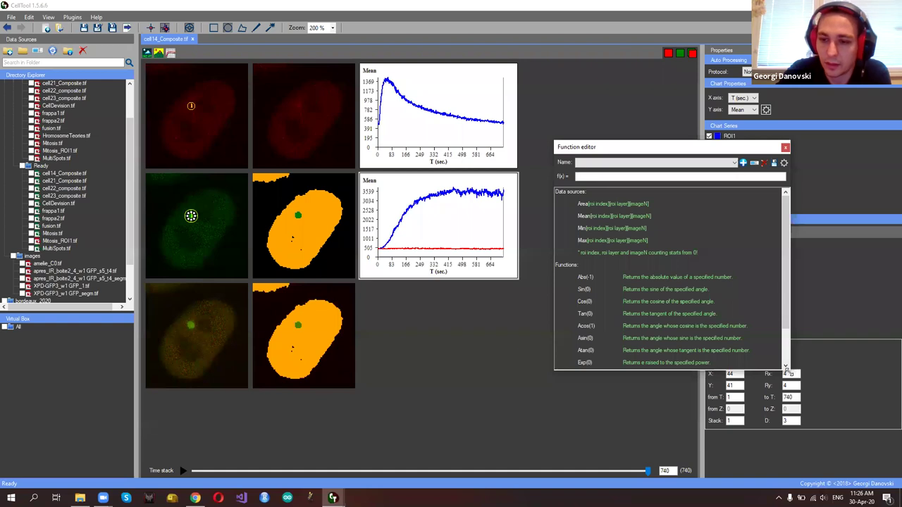
{"action": "mouse_move", "coordinate": [784, 208]}
{"action": "left_mouse_down"}
{"action": "mouse_move", "coordinate": [782, 254]}
{"action": "mouse_move", "coordinate": [783, 200]}
{"action": "left_mouse_up"}
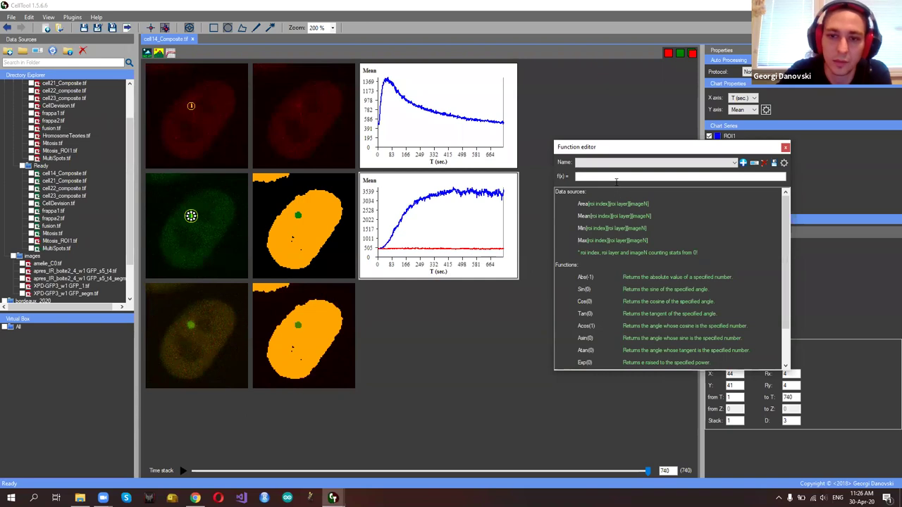
{"action": "left_click", "coordinate": [79, 497]}
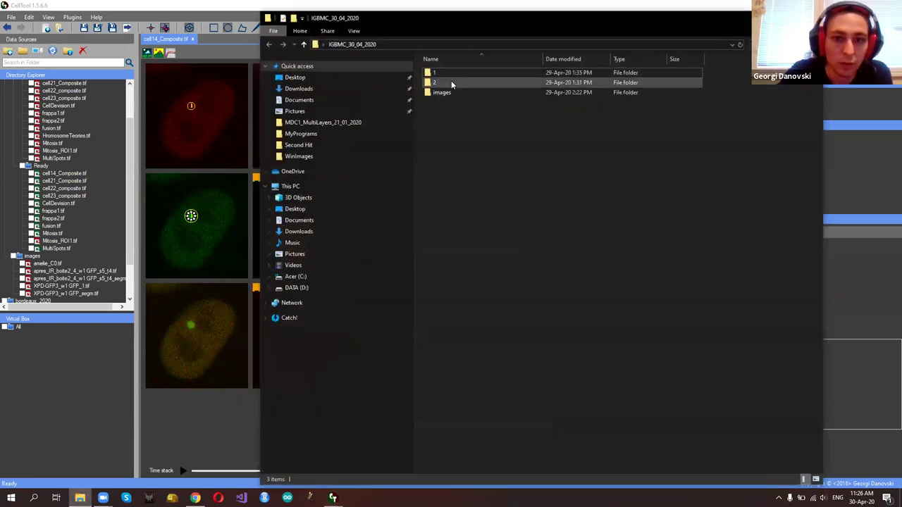
{"action": "left_click", "coordinate": [441, 82]}
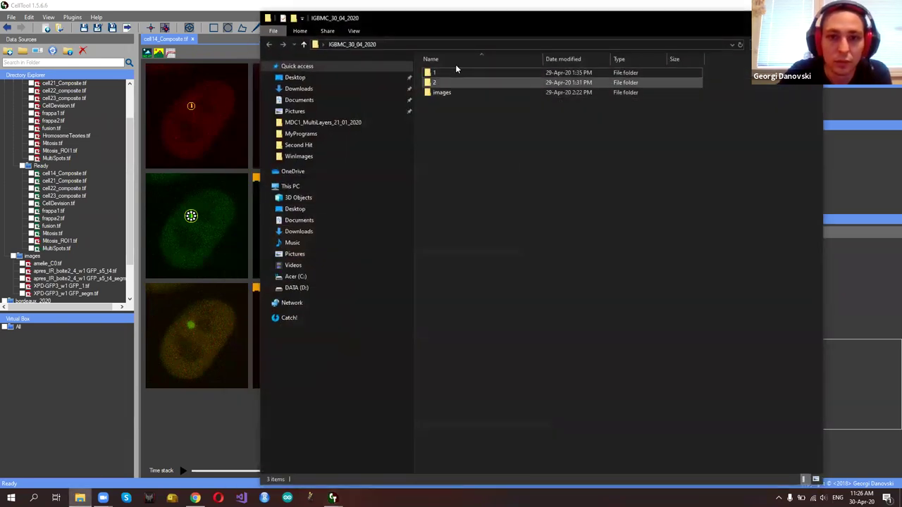
{"action": "key", "text": "alt+Tab"}
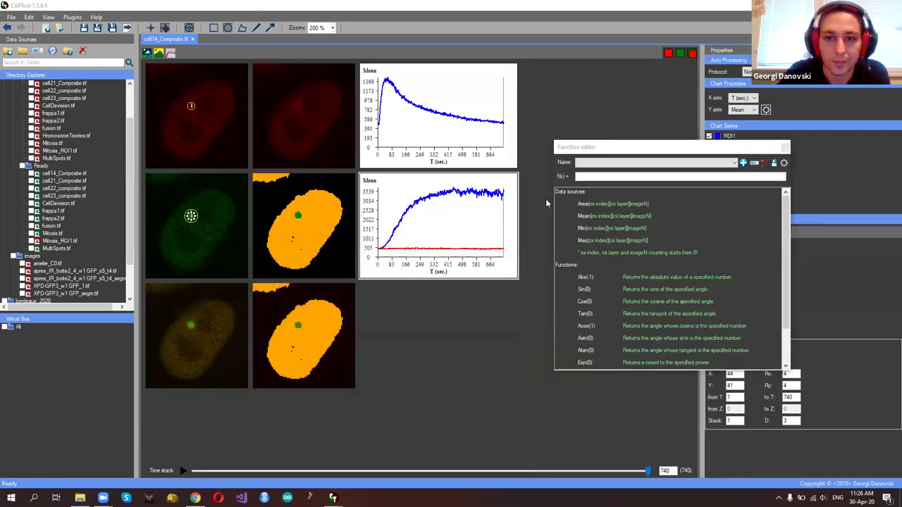
Write the background-corrected term (Mean[][][]-Mean[][1][]) in the f(x) field
{"action": "left_click", "coordinate": [604, 175]}
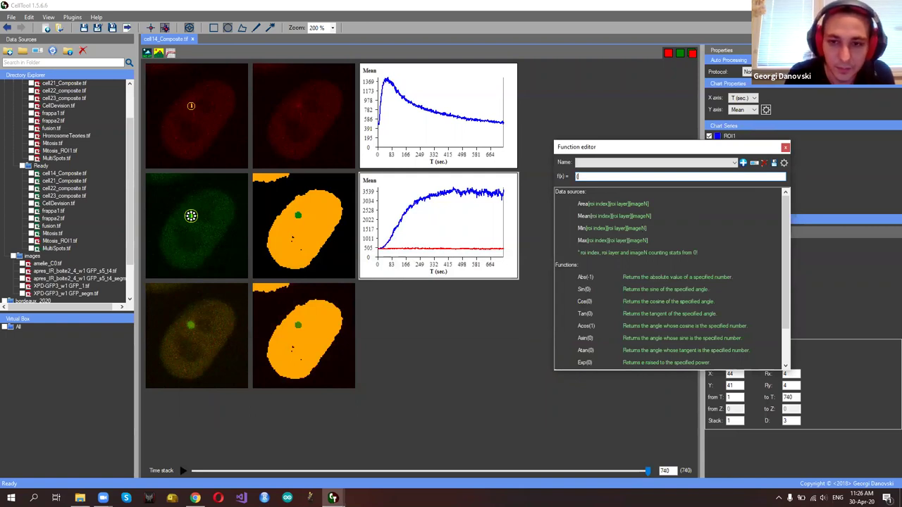
{"action": "type", "text": "(M"}
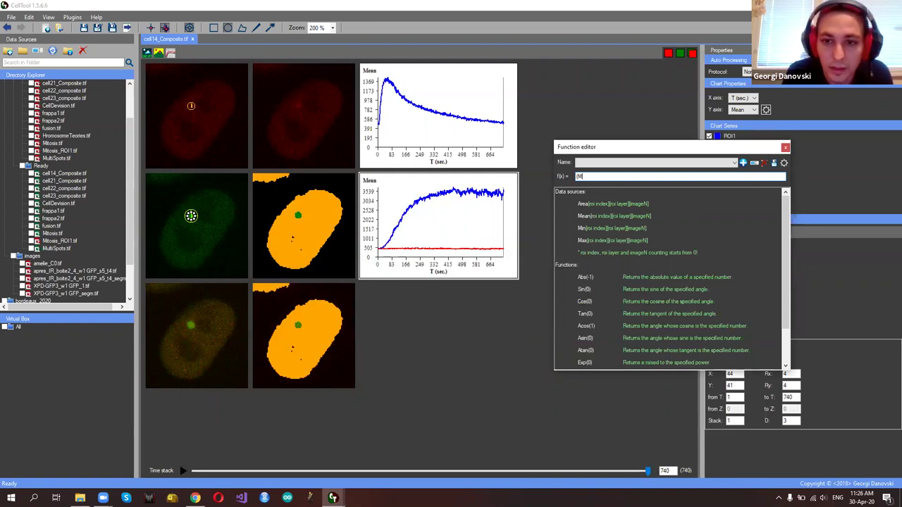
{"action": "type", "text": "ean[0][0"}
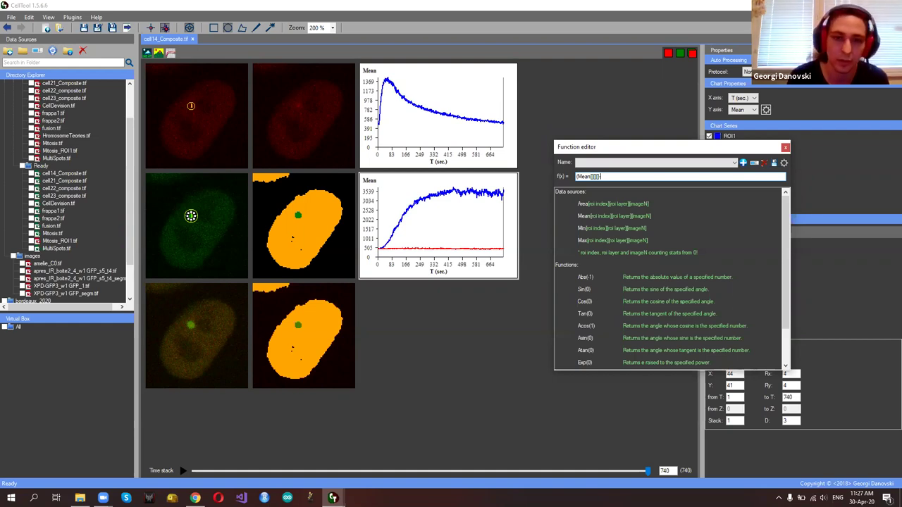
{"action": "type", "text": "-Mean[1][0"}
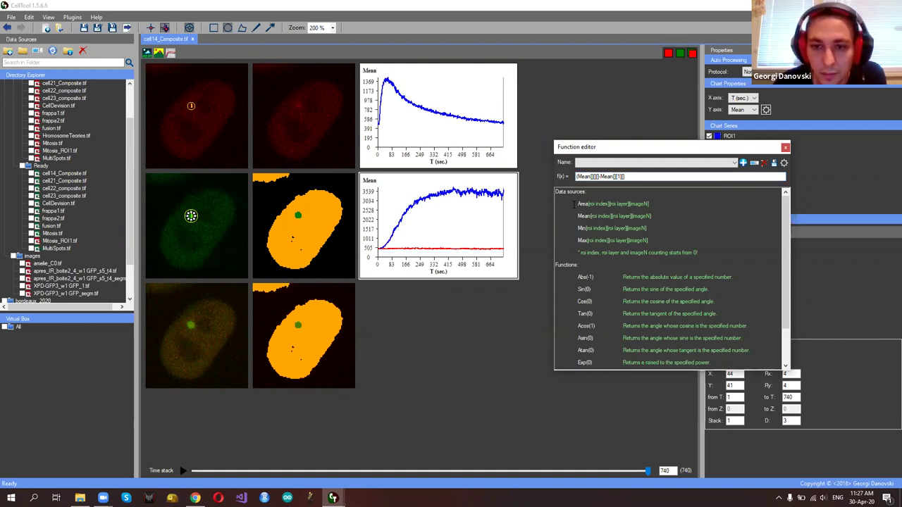
{"action": "left_click_drag", "start_coordinate": [590, 216], "coordinate": [612, 217]}
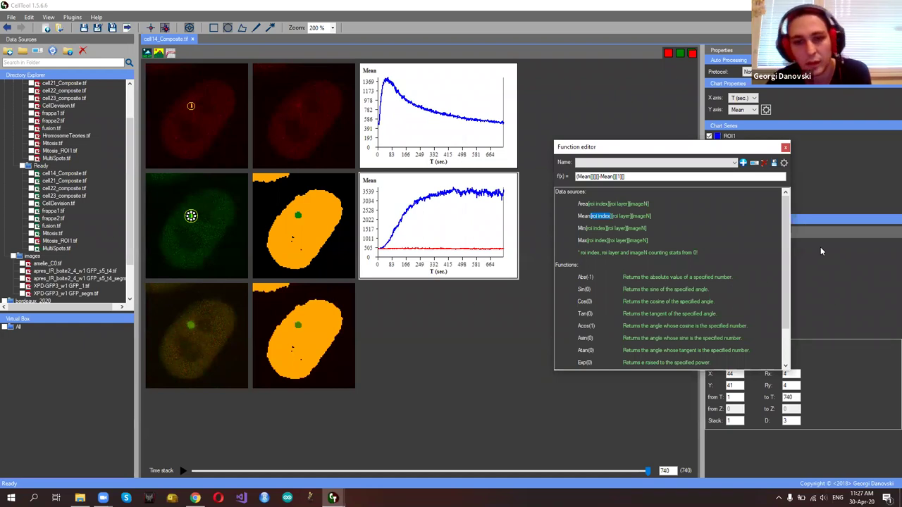
{"action": "left_click", "coordinate": [594, 176]}
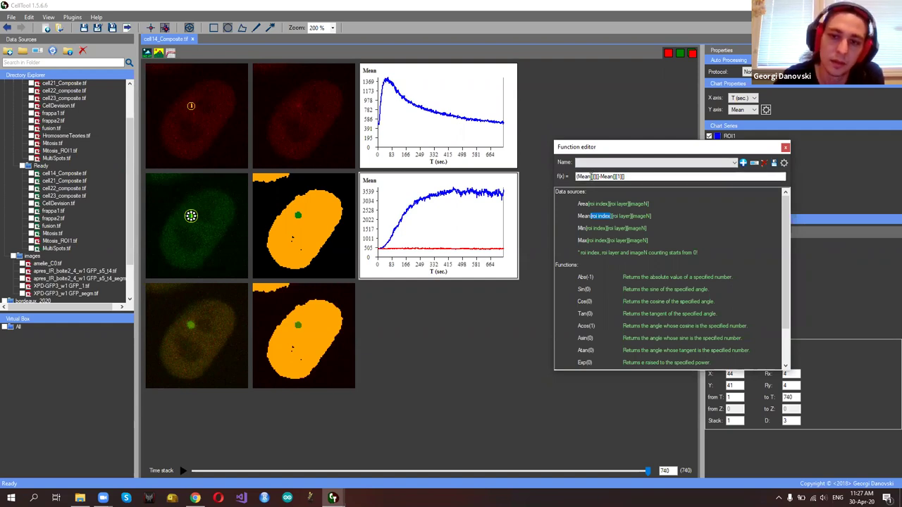
{"action": "left_click", "coordinate": [623, 215]}
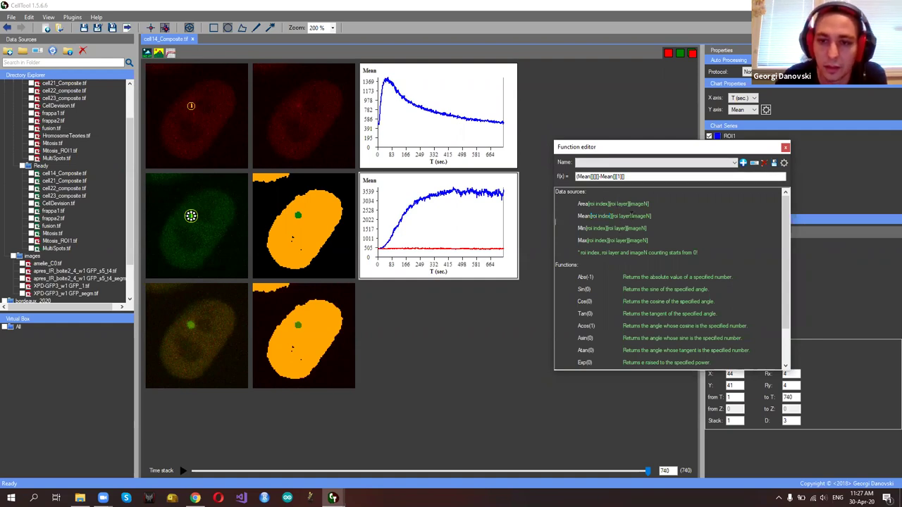
{"action": "left_click_drag", "start_coordinate": [611, 215], "coordinate": [630, 215]}
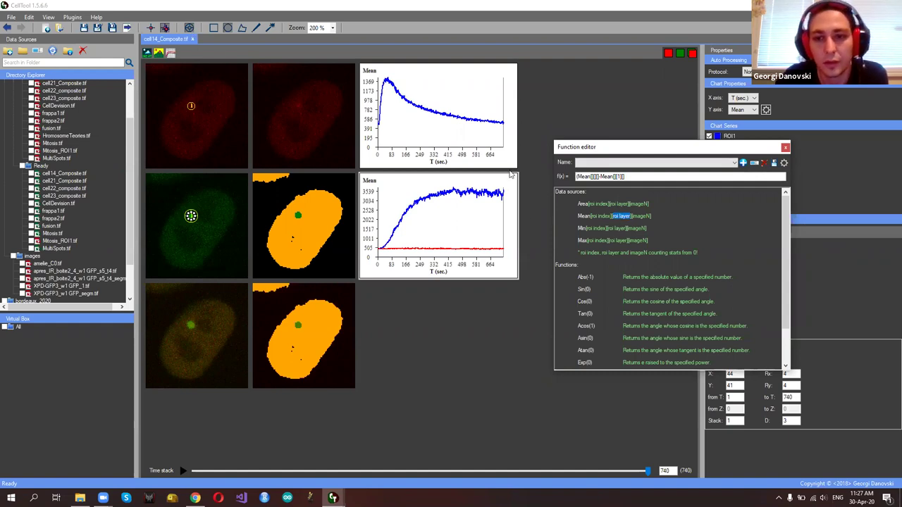
{"action": "left_click", "coordinate": [622, 177]}
{"action": "type", "text": "[]"}
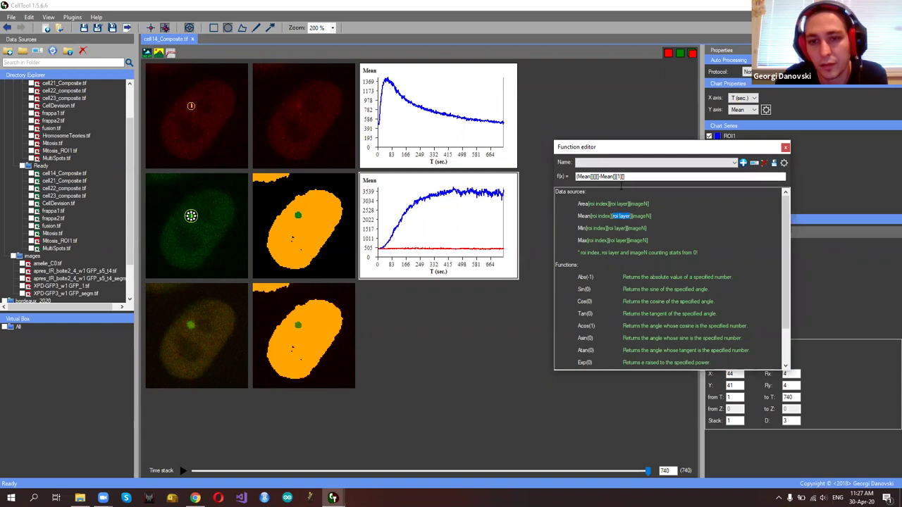
{"action": "left_click", "coordinate": [620, 177]}
{"action": "type", "text": "1"}
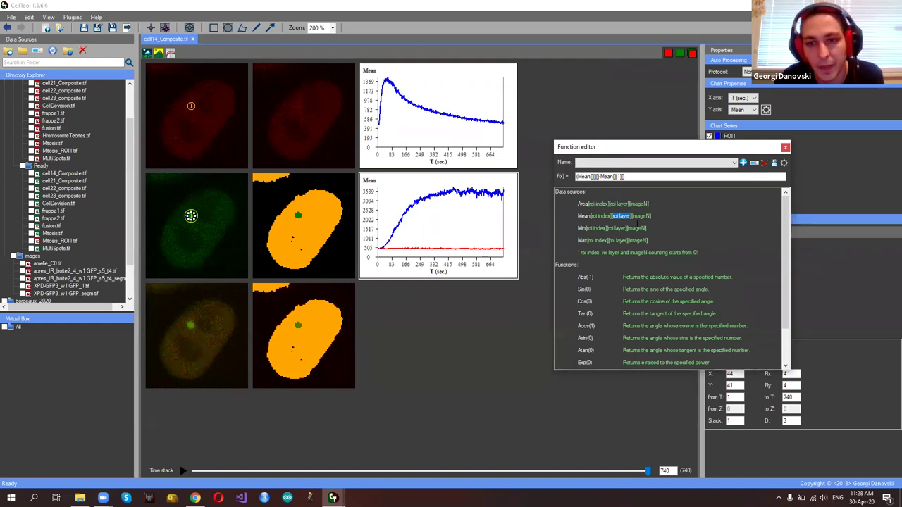
{"action": "left_click", "coordinate": [642, 217]}
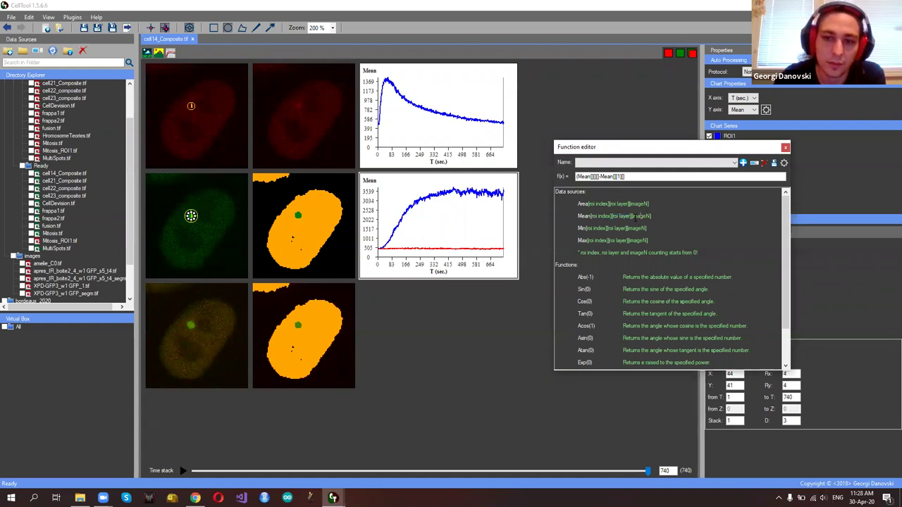
{"action": "left_click", "coordinate": [625, 177]}
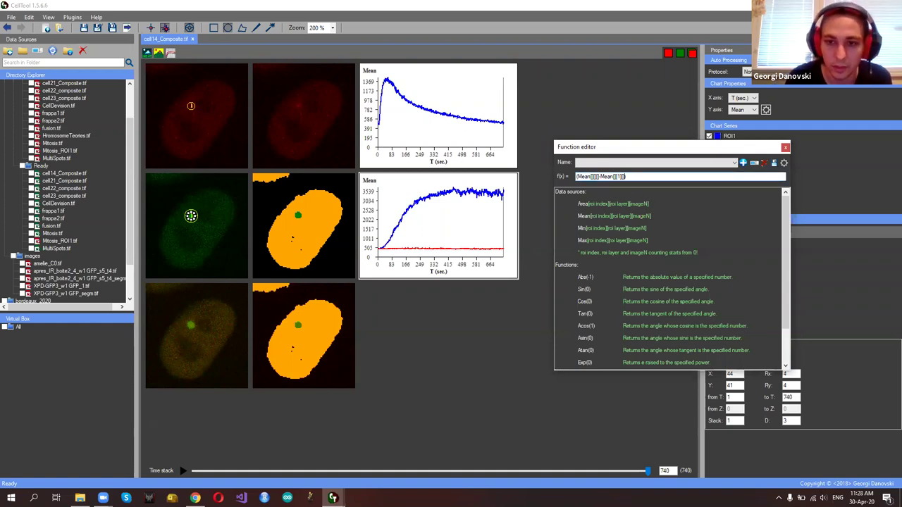
{"action": "type", "text": "("}
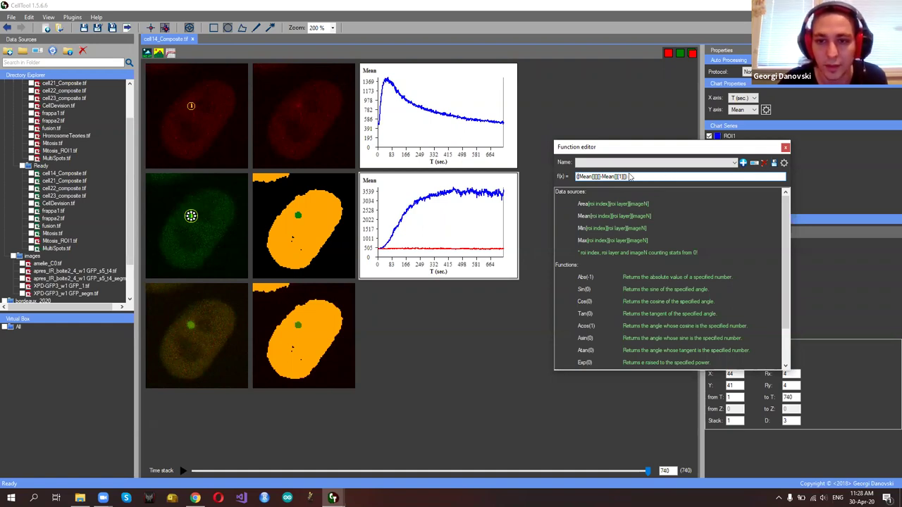
Subtract a pasted copy of that term with frame index 5: (Mean[][][5]-Mean[][1][5])
{"action": "left_click_drag", "start_coordinate": [629, 176], "coordinate": [575, 176]}
{"action": "key", "text": "ctrl+c"}
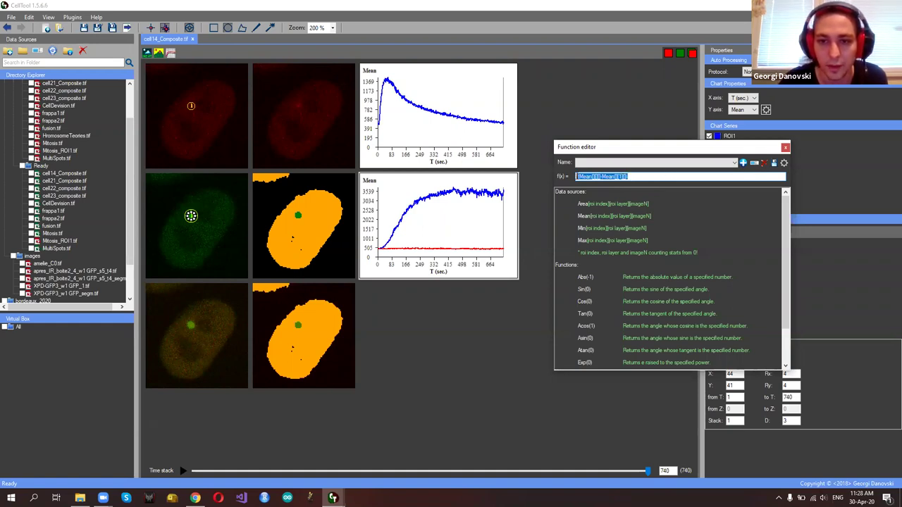
{"action": "left_click", "coordinate": [637, 176]}
{"action": "type", "text": "-"}
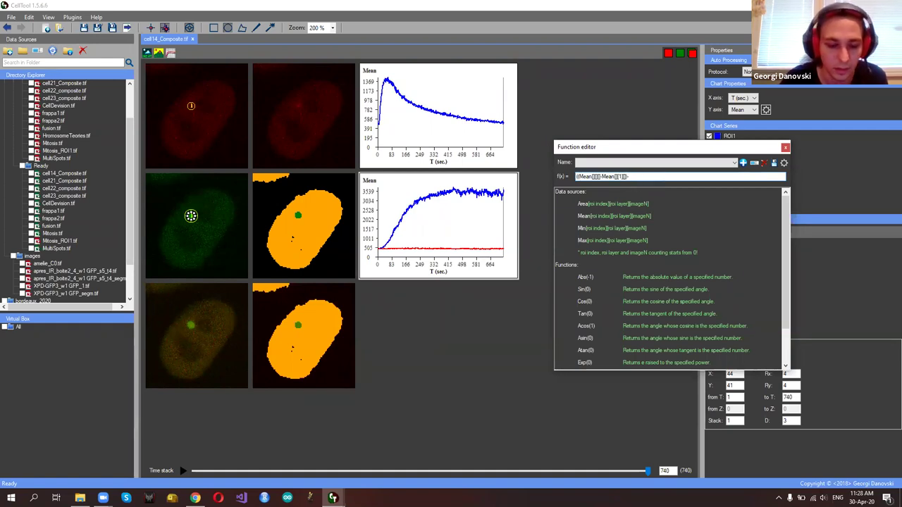
{"action": "key", "text": "ctrl+v"}
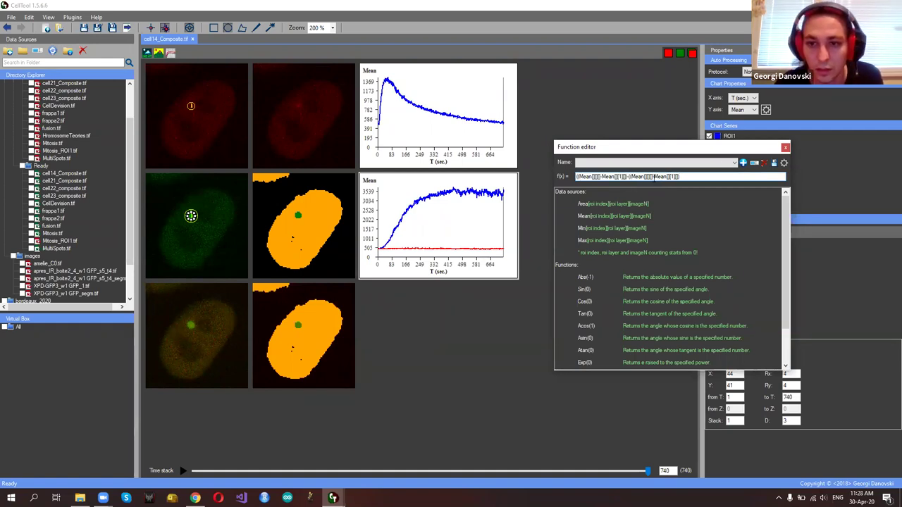
{"action": "left_click", "coordinate": [655, 179]}
{"action": "type", "text": "5"}
{"action": "left_click", "coordinate": [679, 177]}
{"action": "type", "text": "5"}
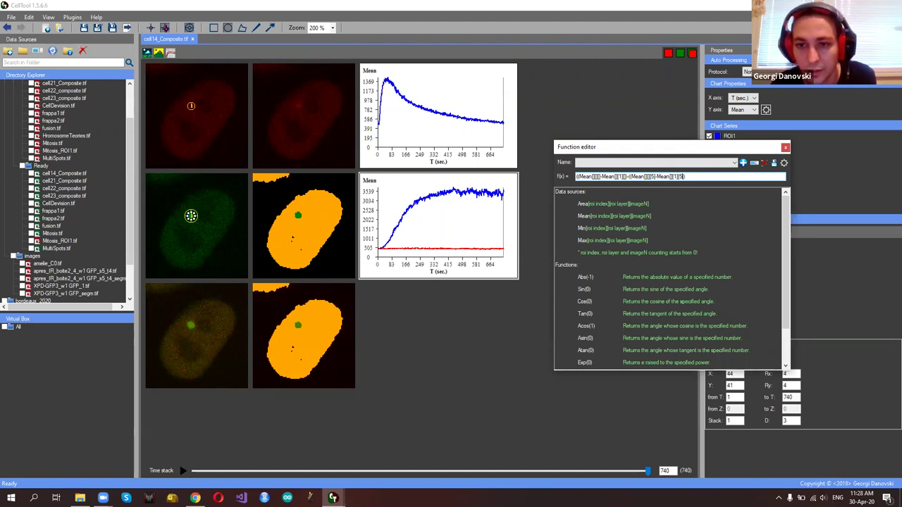
{"action": "left_click", "coordinate": [697, 181]}
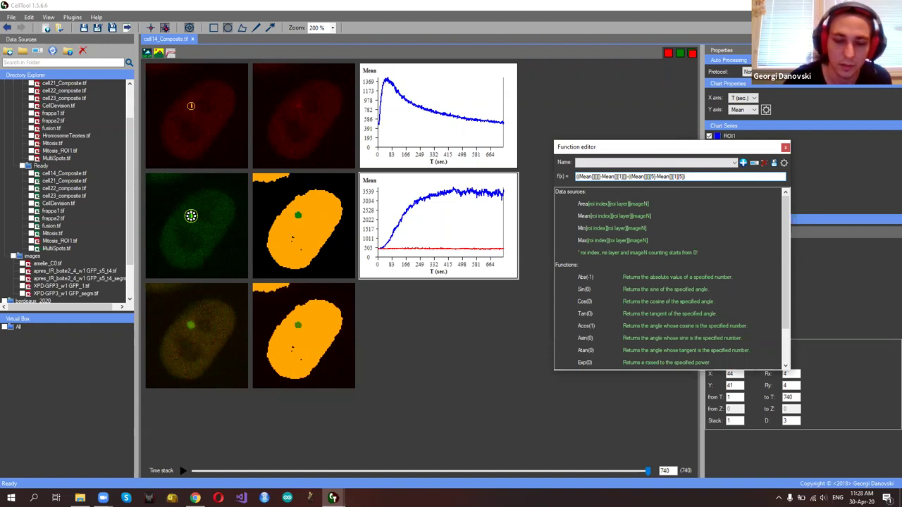
{"action": "type", "text": ")"}
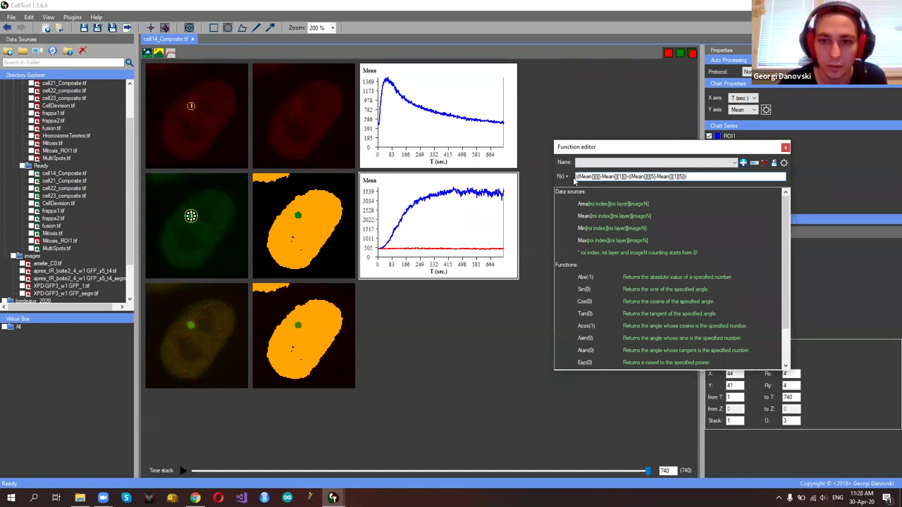
{"action": "left_click", "coordinate": [590, 163]}
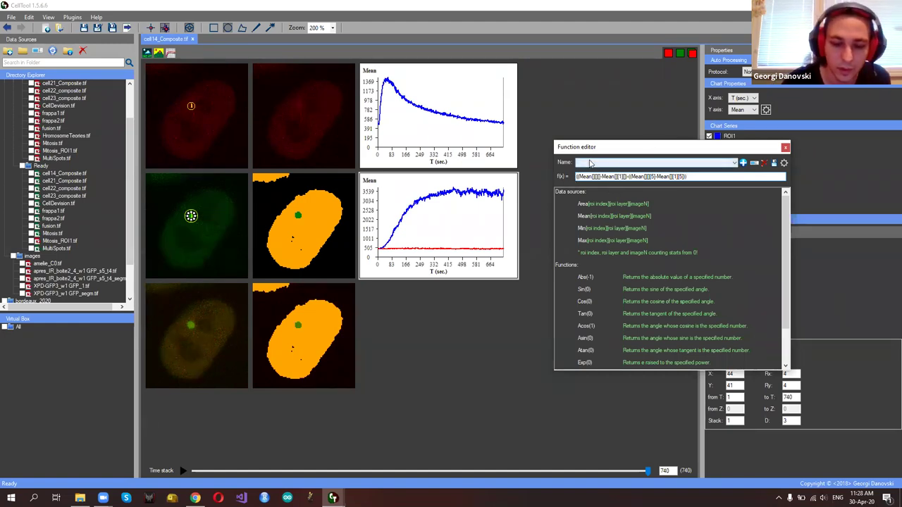
{"action": "left_click", "coordinate": [693, 177]}
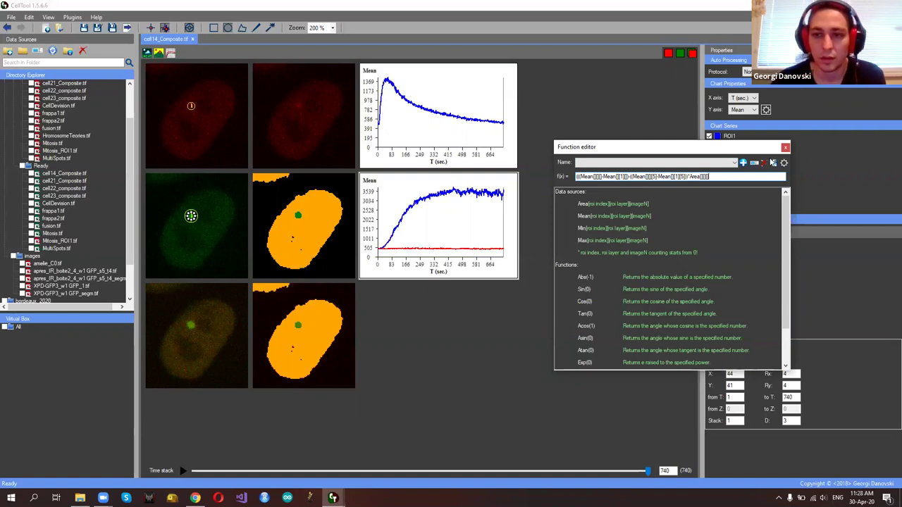
Save the formula as custom function MP and plot MP on the charts' Y axis
{"action": "left_click", "coordinate": [744, 163]}
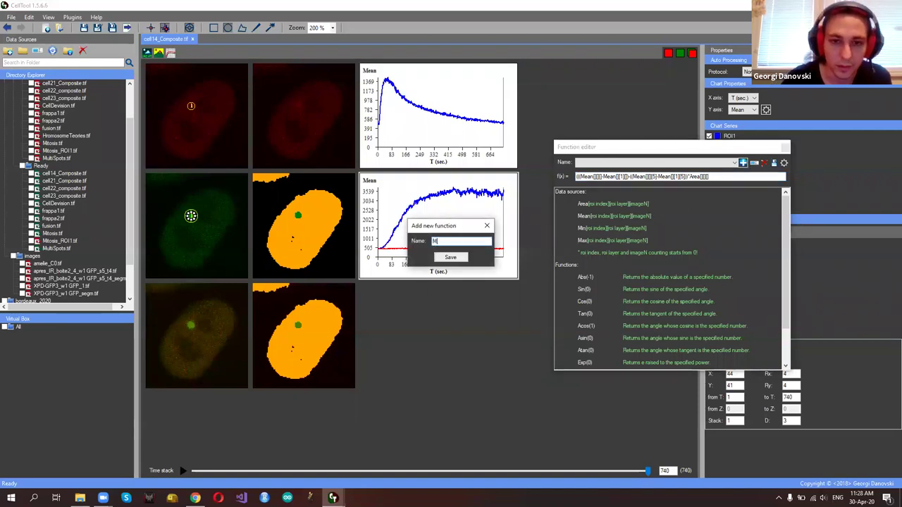
{"action": "left_click", "coordinate": [451, 257]}
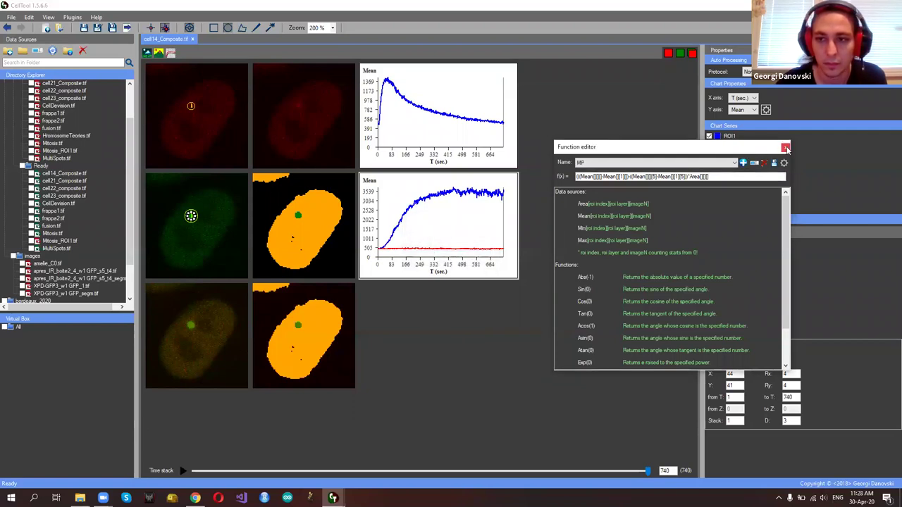
{"action": "left_click", "coordinate": [785, 148]}
{"action": "left_click", "coordinate": [754, 111]}
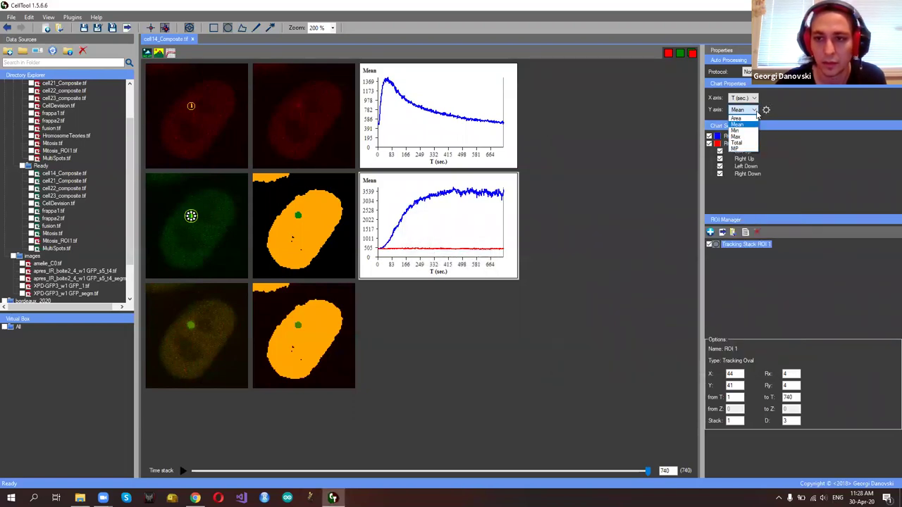
{"action": "left_click", "coordinate": [736, 149]}
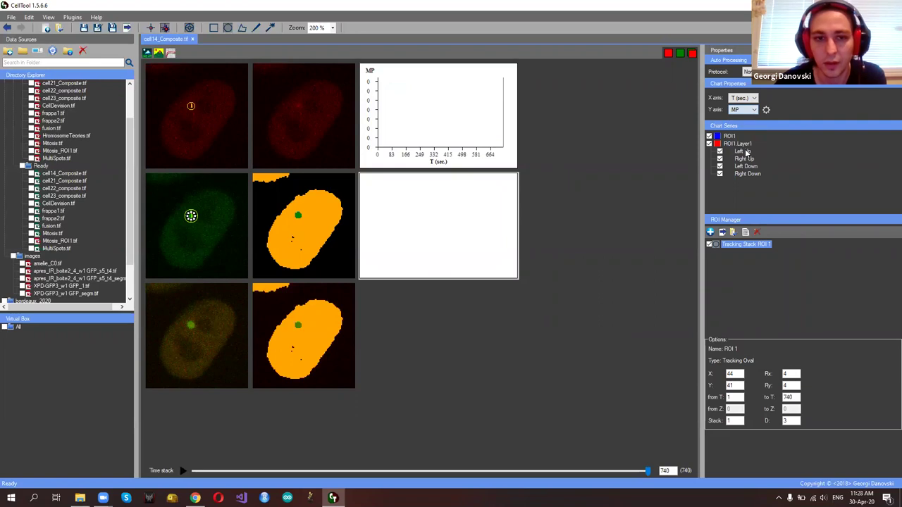
{"action": "left_click", "coordinate": [765, 110]}
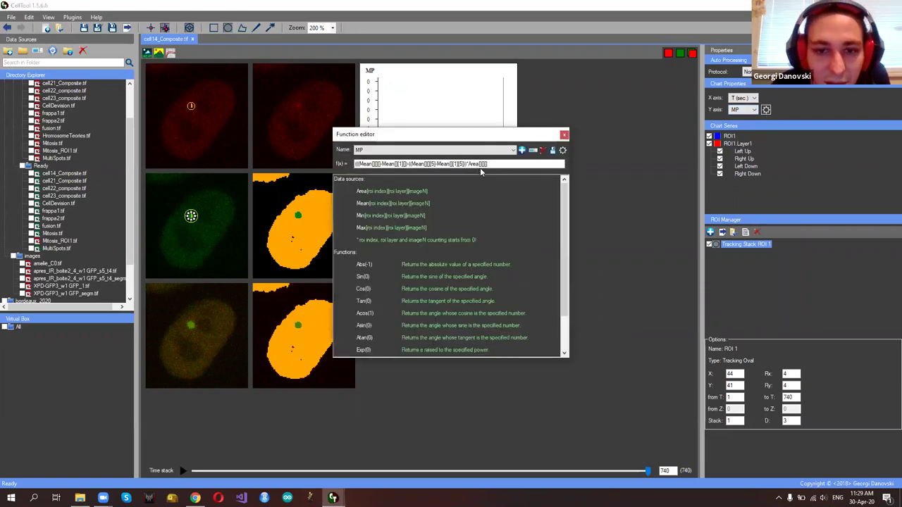
Delete the stray character after the [5] reference in the MP formula
{"action": "left_click", "coordinate": [371, 165]}
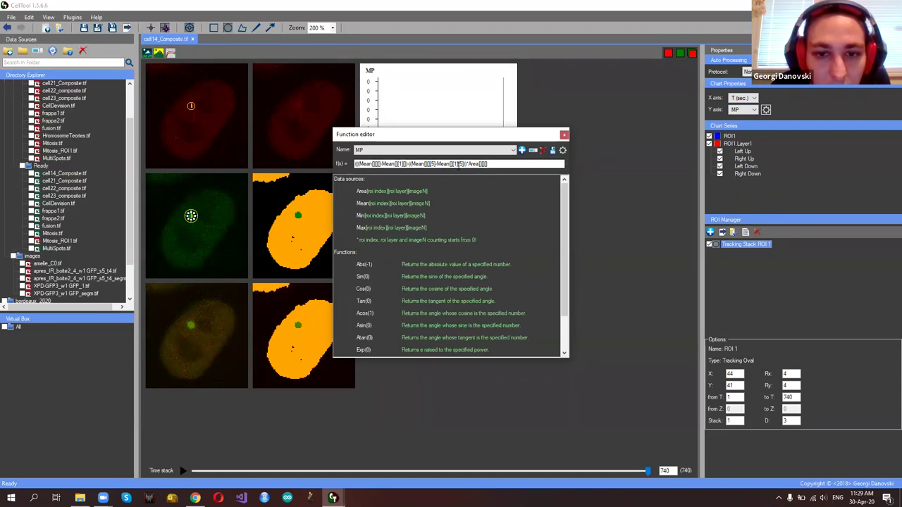
{"action": "left_click", "coordinate": [465, 164]}
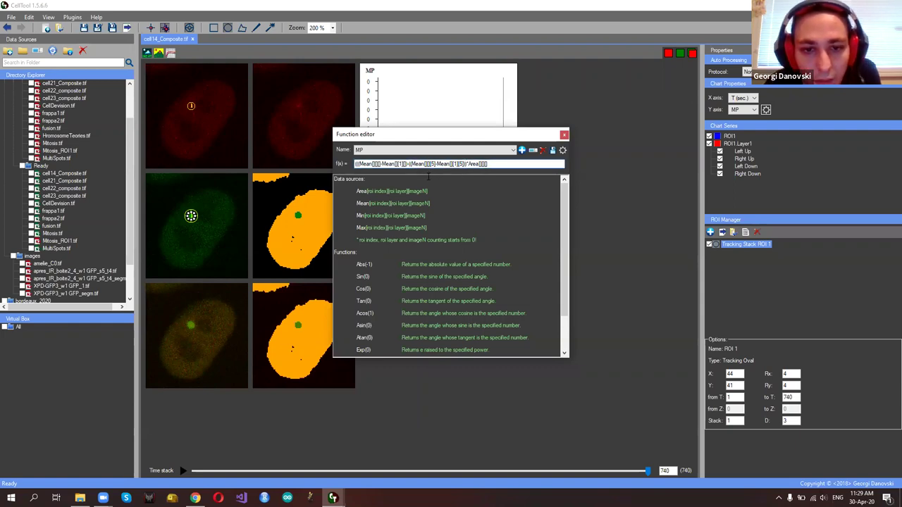
{"action": "key", "text": "BackSpace"}
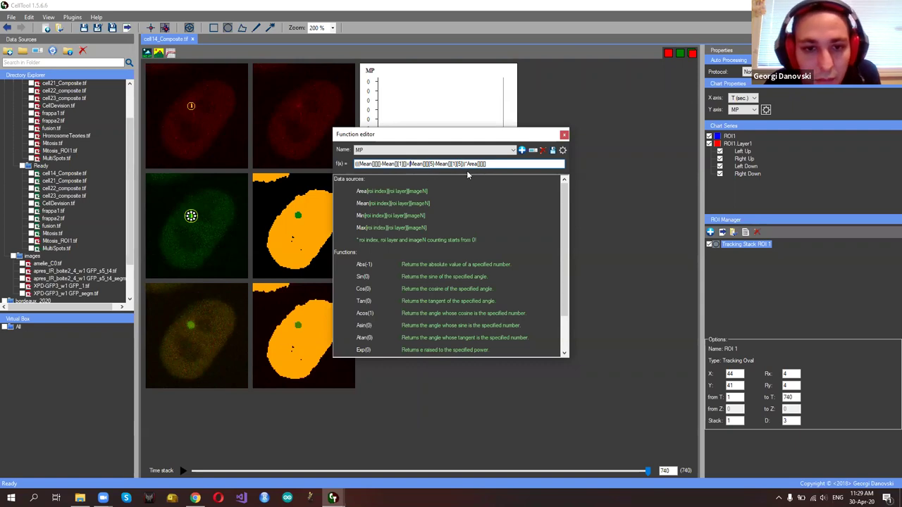
{"action": "left_click", "coordinate": [563, 133]}
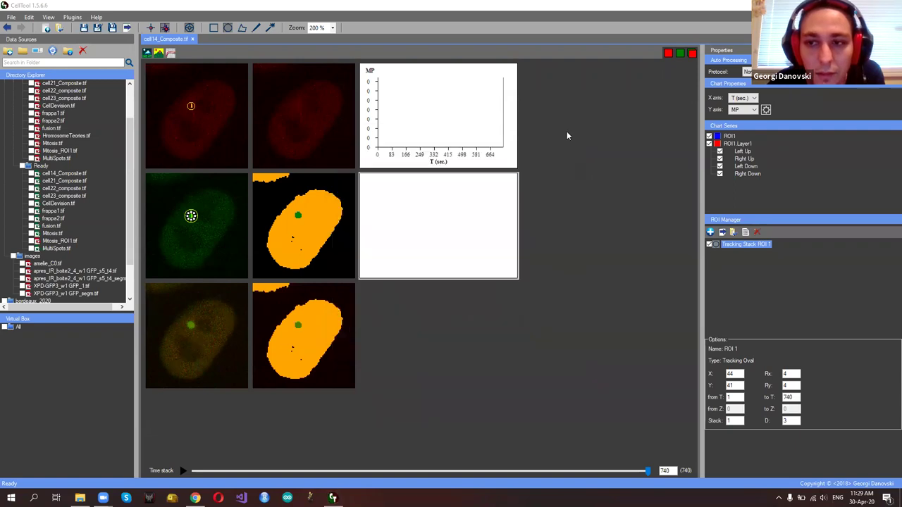
Reselect MP on the Y axis and refresh so the lower chart shows the rising MP curve
{"action": "left_click", "coordinate": [746, 110]}
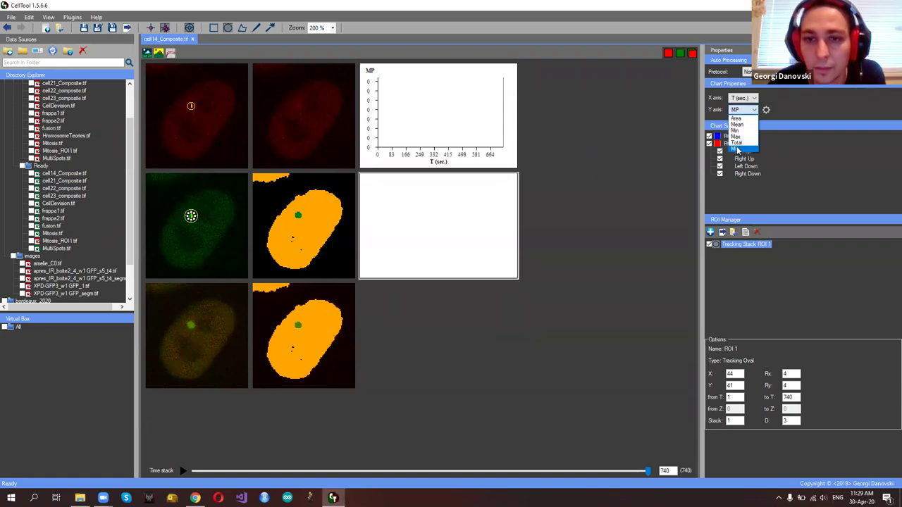
{"action": "left_click", "coordinate": [735, 150]}
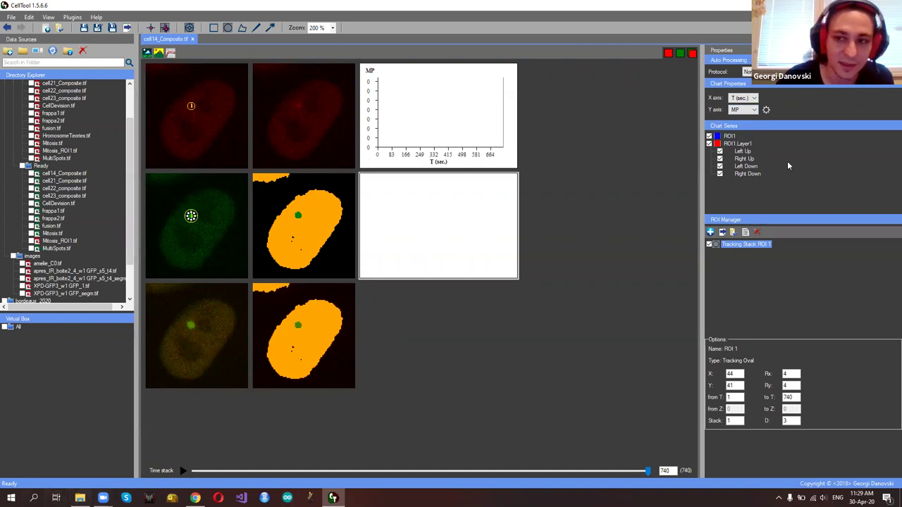
{"action": "left_click", "coordinate": [767, 110]}
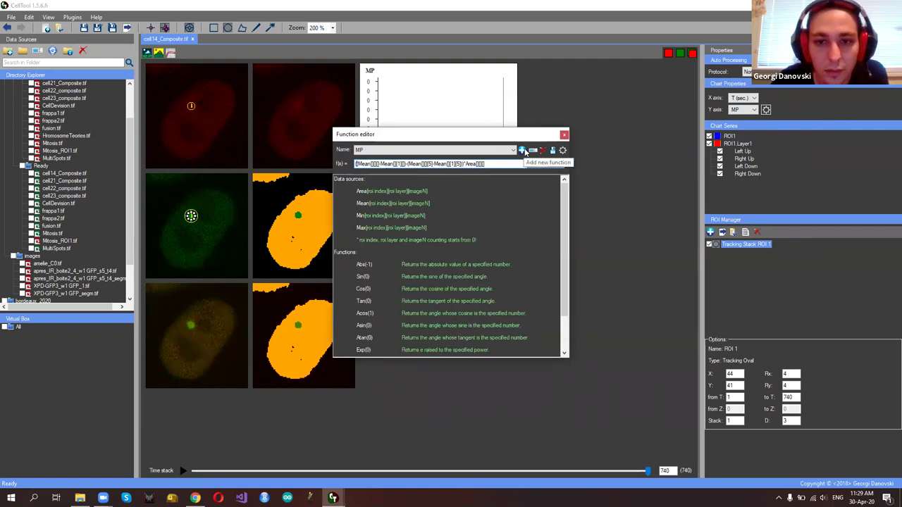
{"action": "left_click", "coordinate": [564, 135]}
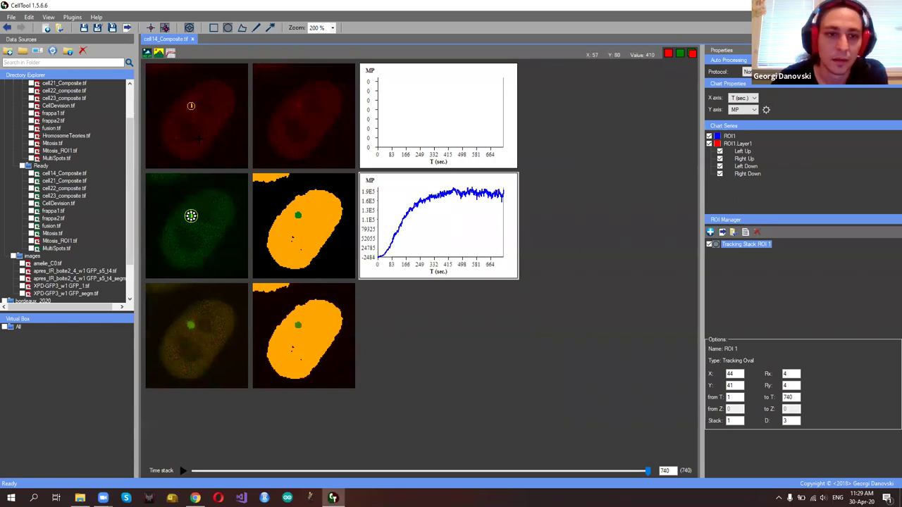
Inspect the MP charts, then save the cell14_Composite image with its ROI results
{"action": "left_click", "coordinate": [657, 118]}
{"action": "left_click", "coordinate": [446, 106]}
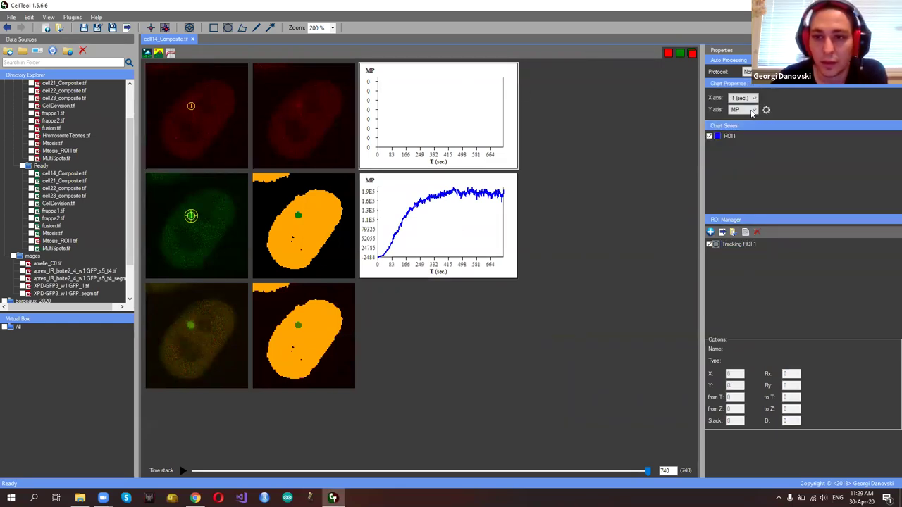
{"action": "left_click", "coordinate": [437, 210]}
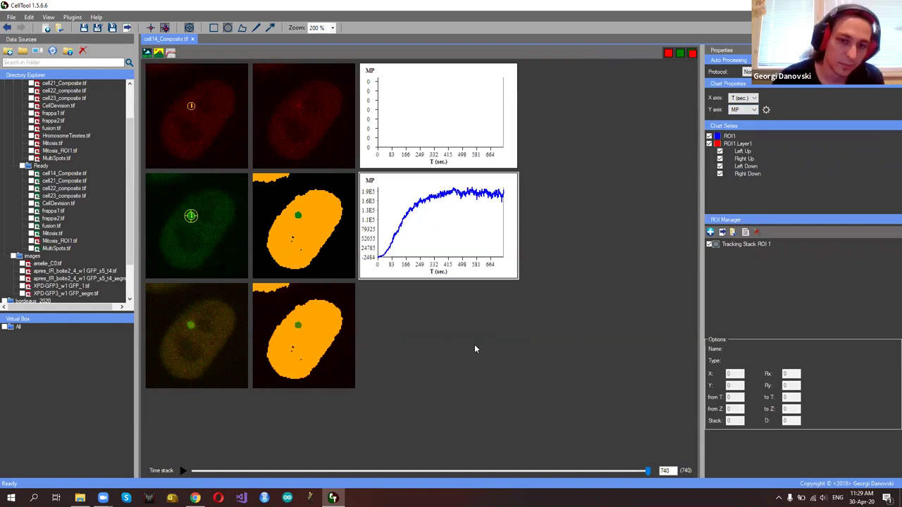
{"action": "scroll", "coordinate": [463, 351], "scroll_direction": "up", "scroll_amount": 1}
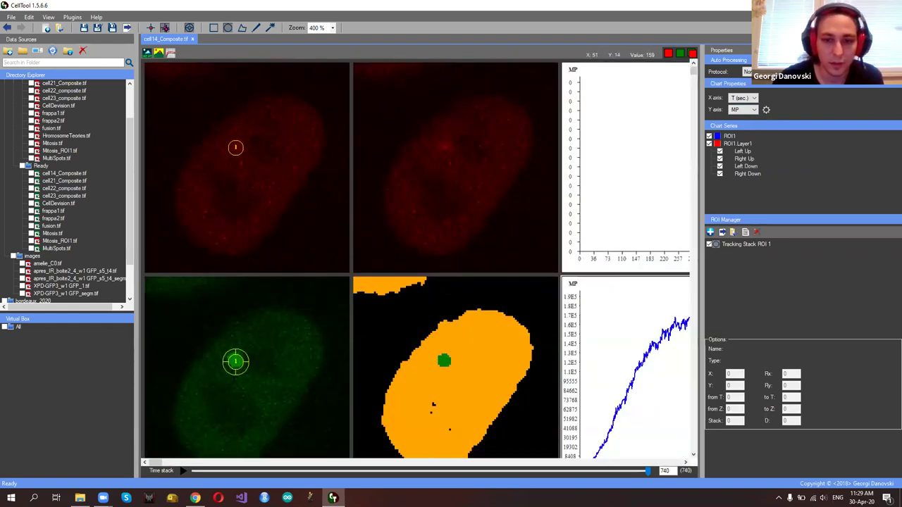
{"action": "scroll", "coordinate": [433, 405], "scroll_direction": "down", "scroll_amount": 1}
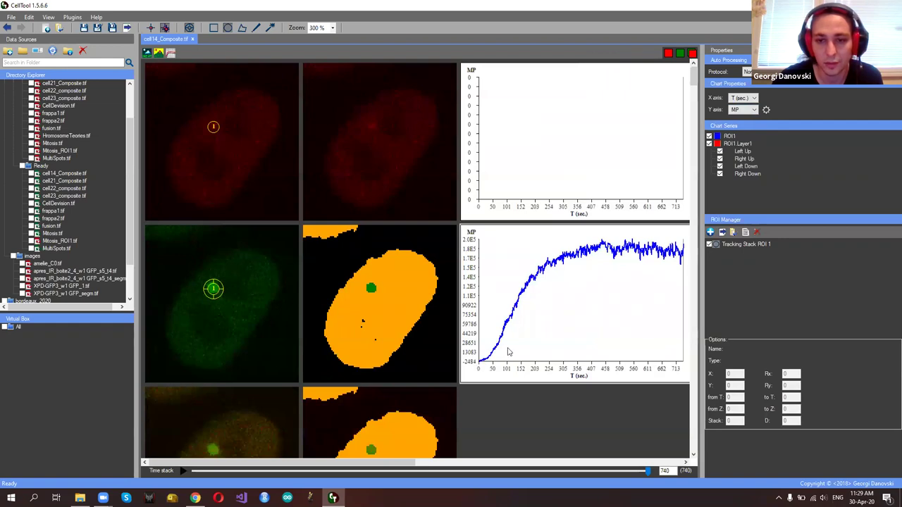
{"action": "scroll", "coordinate": [540, 276], "scroll_direction": "down", "scroll_amount": 1}
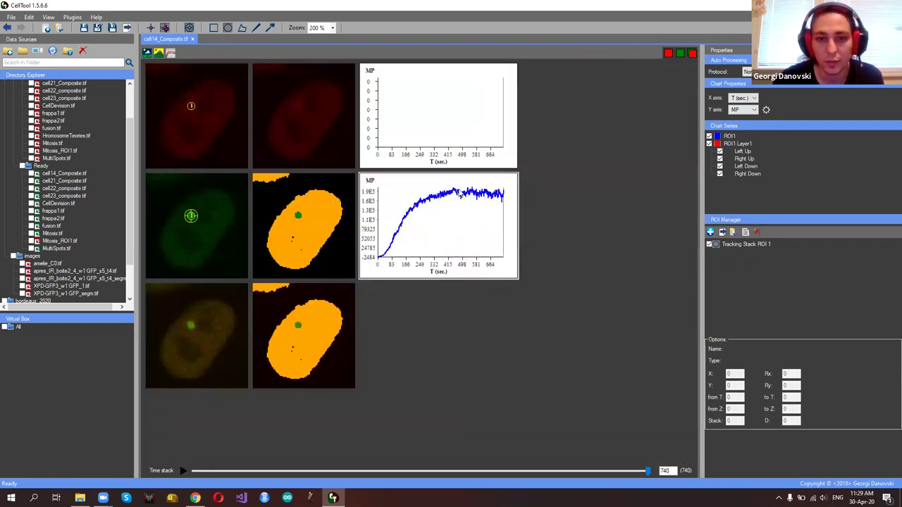
{"action": "left_click", "coordinate": [83, 29]}
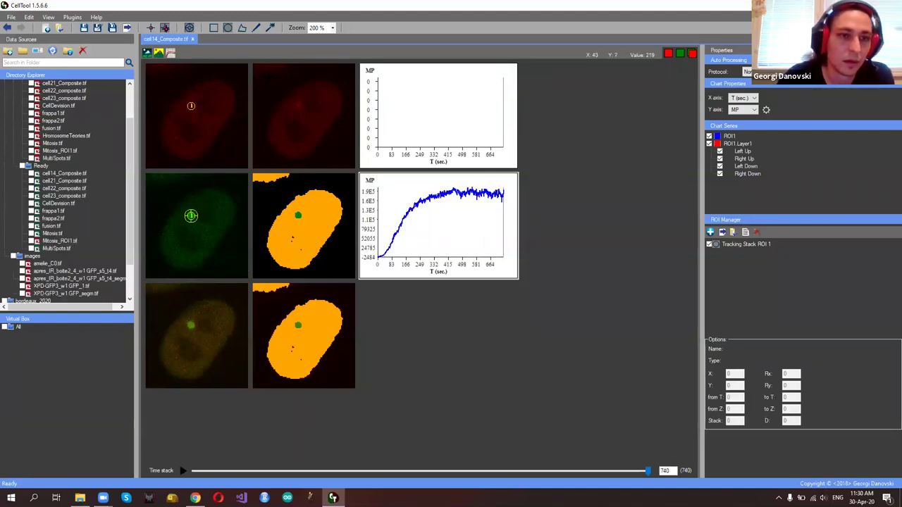
Open CellTool's raw folder in a separate File Explorer window
{"action": "left_click", "coordinate": [10, 17]}
{"action": "left_click", "coordinate": [40, 93]}
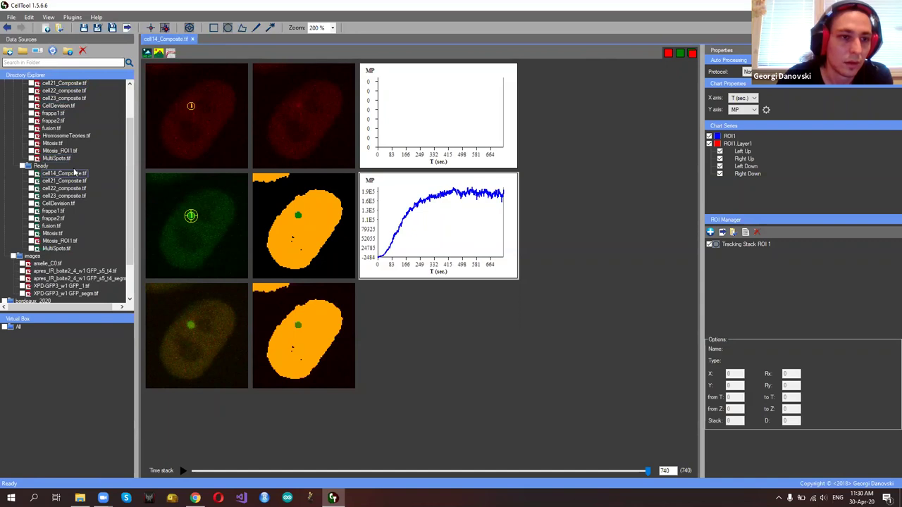
{"action": "scroll", "coordinate": [46, 152], "scroll_direction": "up", "scroll_amount": 2}
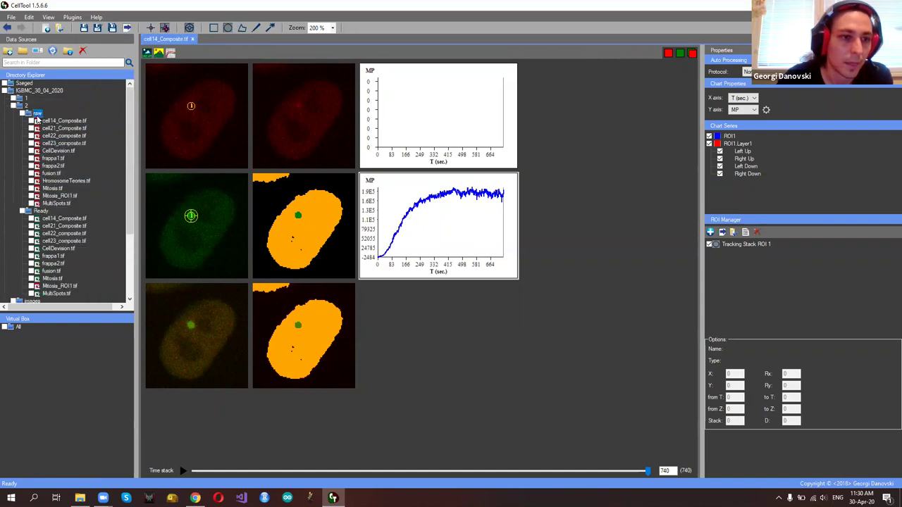
{"action": "right_click", "coordinate": [37, 116]}
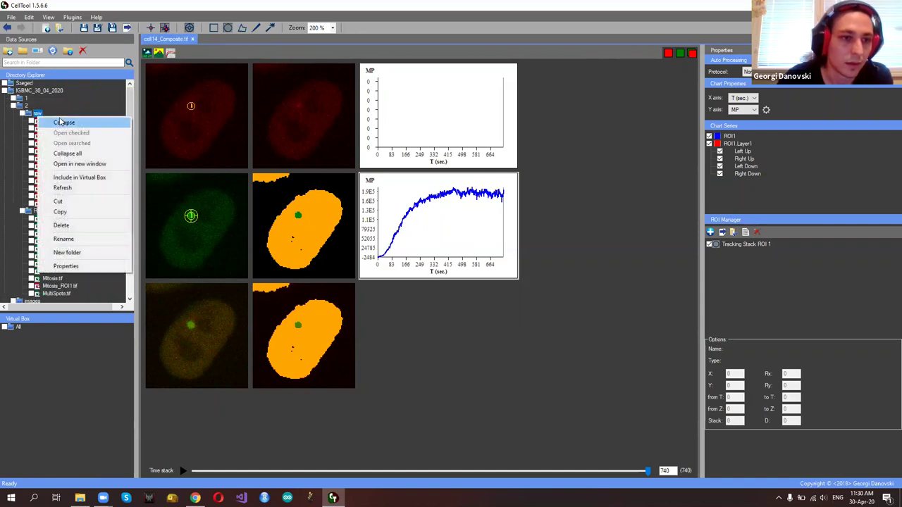
{"action": "left_click", "coordinate": [83, 164]}
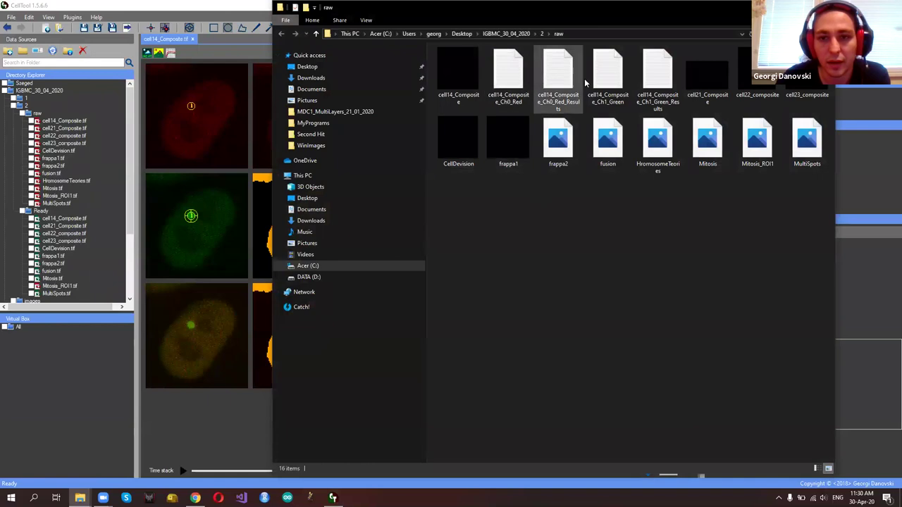
Open the cell14_Composite_Ch1_Green results file with Excel
{"action": "left_click", "coordinate": [620, 83]}
{"action": "right_click", "coordinate": [616, 82]}
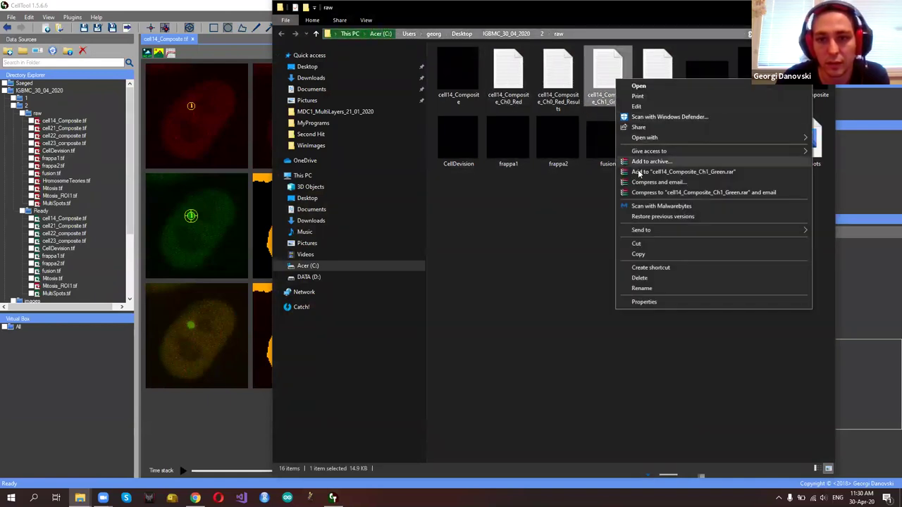
{"action": "mouse_move", "coordinate": [639, 140]}
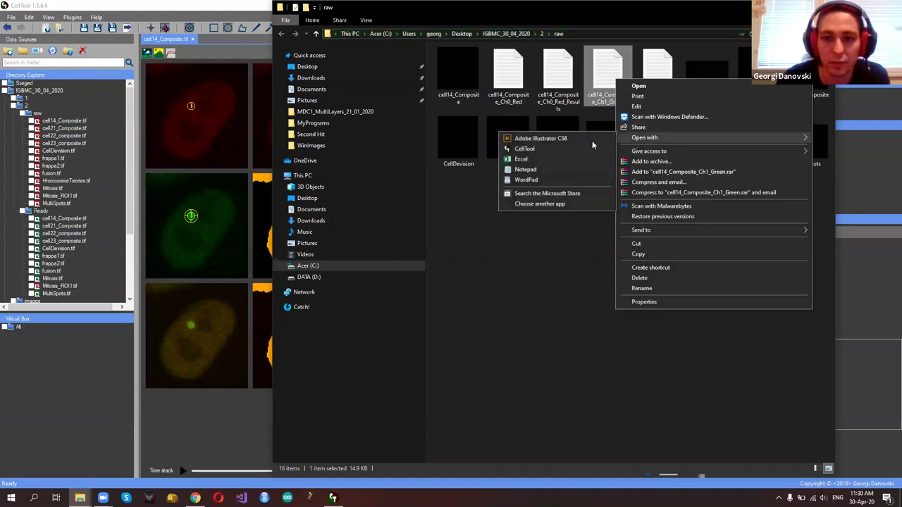
{"action": "left_click", "coordinate": [543, 159]}
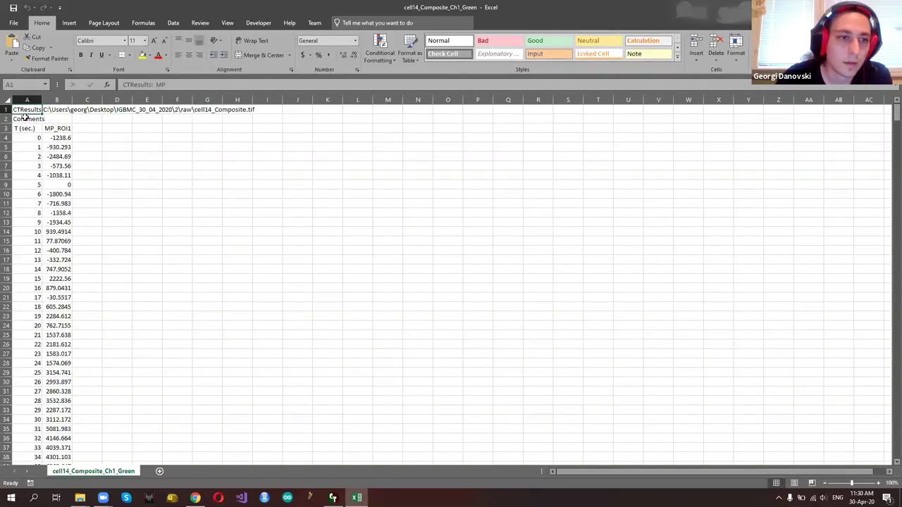
Clear and delete the file path and Comments header rows 1–2
{"action": "left_click", "coordinate": [24, 129]}
{"action": "left_click", "coordinate": [65, 128]}
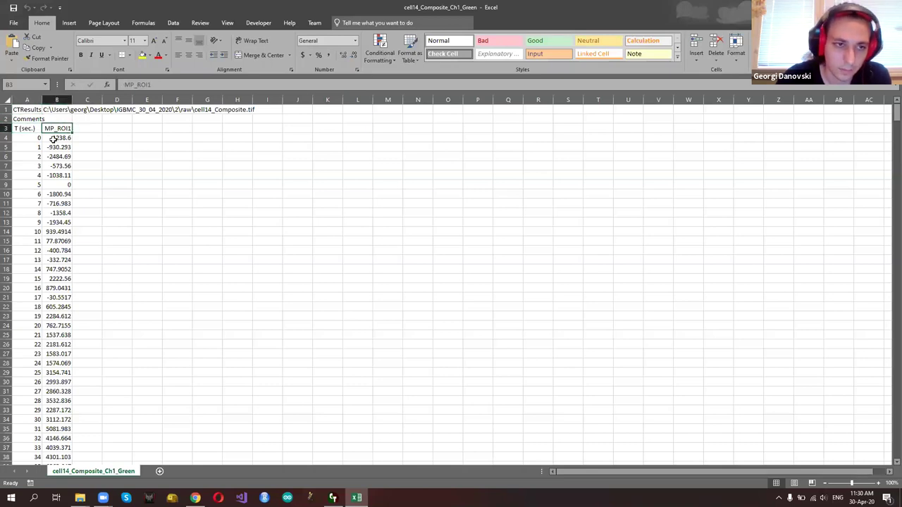
{"action": "left_click", "coordinate": [19, 129]}
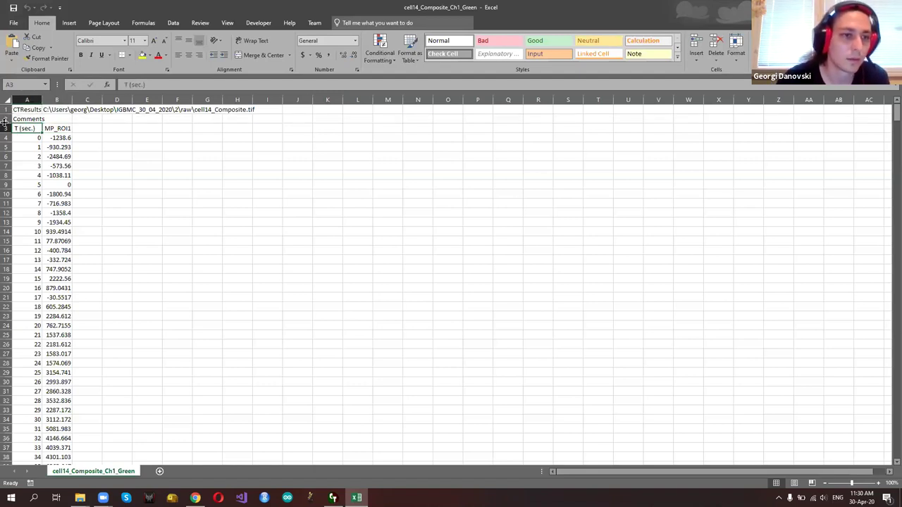
{"action": "left_click", "coordinate": [5, 118]}
{"action": "left_click", "coordinate": [5, 111], "text": "shift"}
{"action": "key", "text": "Delete"}
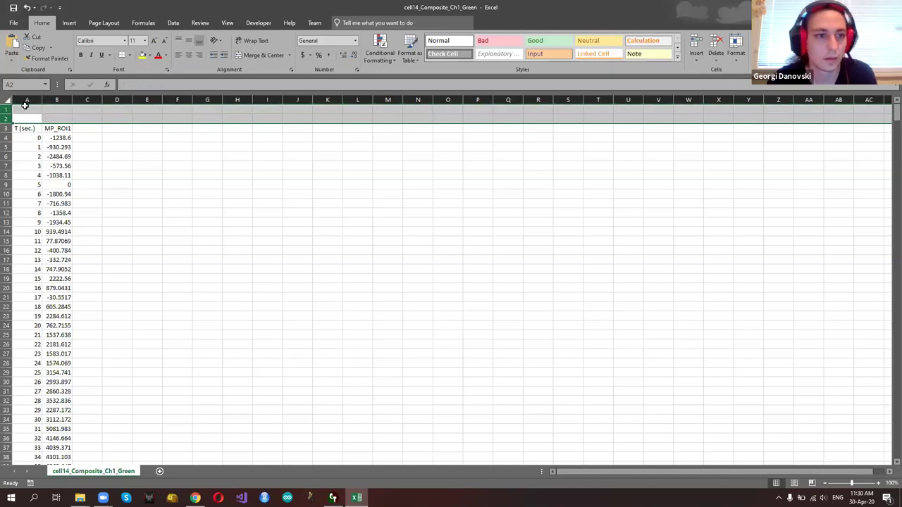
{"action": "left_click", "coordinate": [9, 101]}
{"action": "left_click", "coordinate": [5, 111]}
{"action": "left_click_drag", "start_coordinate": [5, 110], "coordinate": [5, 119]}
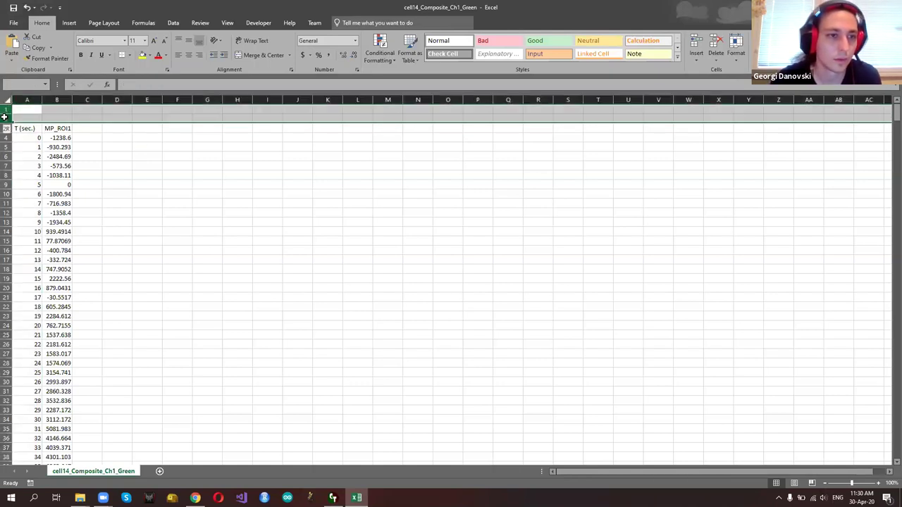
{"action": "right_click", "coordinate": [6, 118]}
{"action": "left_click", "coordinate": [62, 128]}
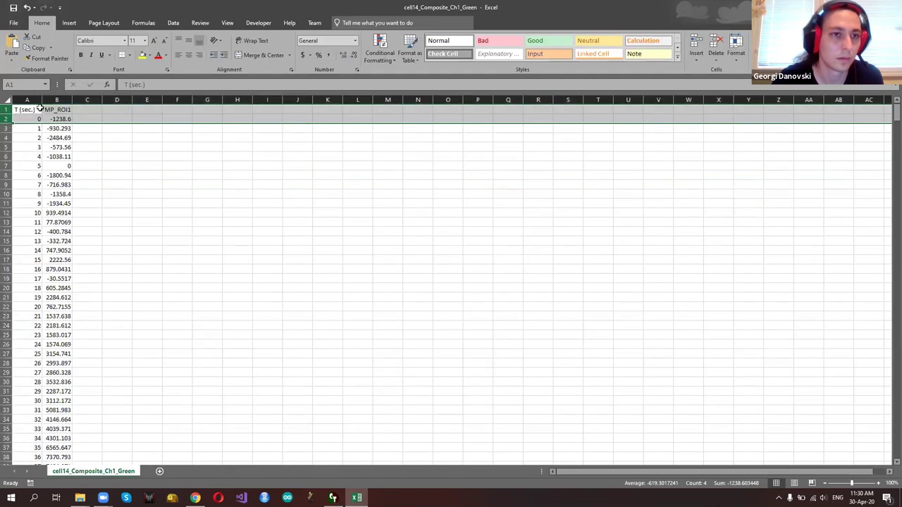
Plot MP_ROI1 against T (sec.) as a scatter chart, then close Excel without saving
{"action": "left_click", "coordinate": [28, 98]}
{"action": "left_click_drag", "start_coordinate": [28, 99], "coordinate": [56, 99]}
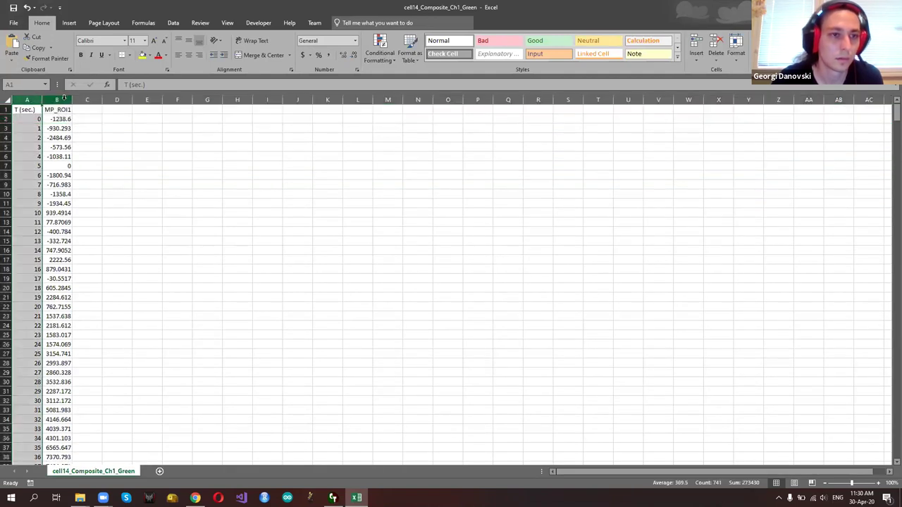
{"action": "left_click", "coordinate": [69, 22]}
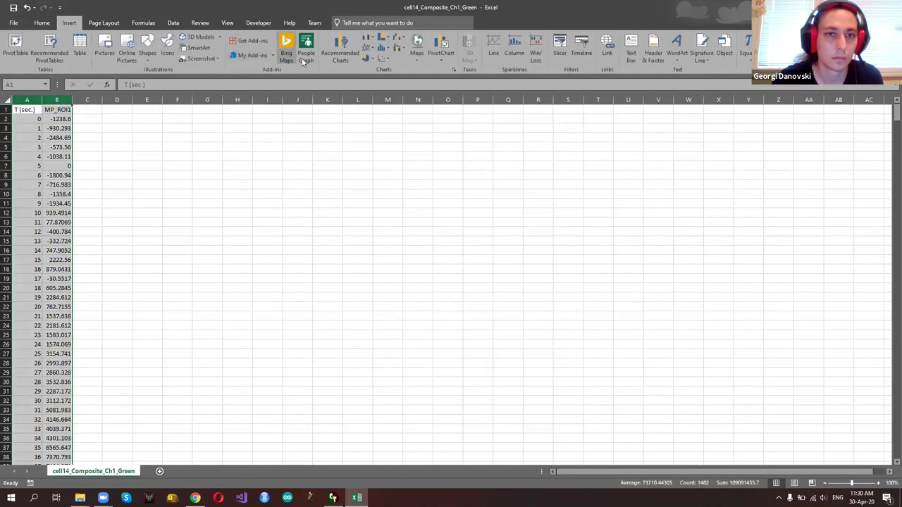
{"action": "left_click", "coordinate": [384, 59]}
{"action": "left_click", "coordinate": [443, 88]}
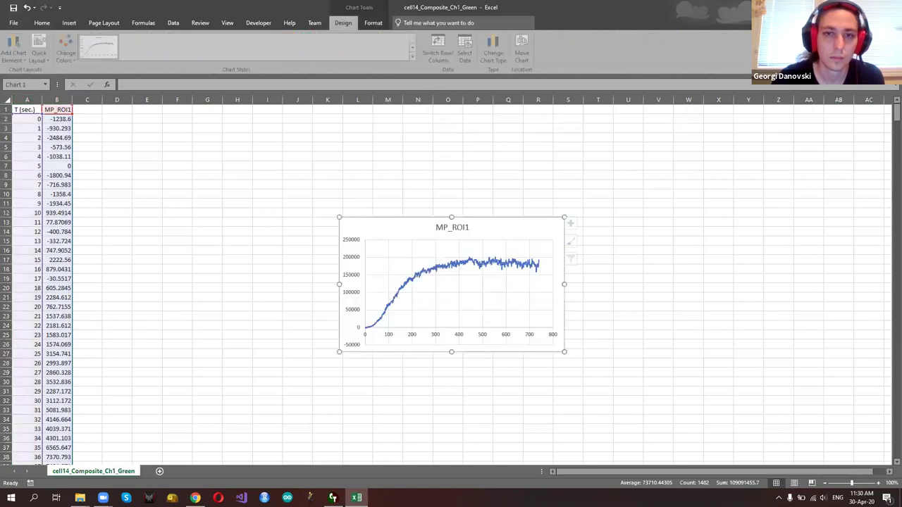
{"action": "key", "text": "alt+F4"}
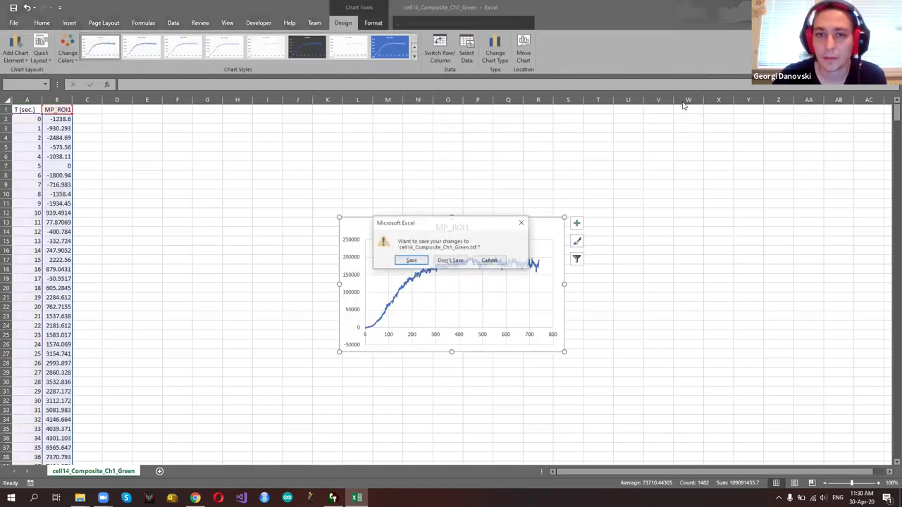
{"action": "left_click", "coordinate": [449, 259]}
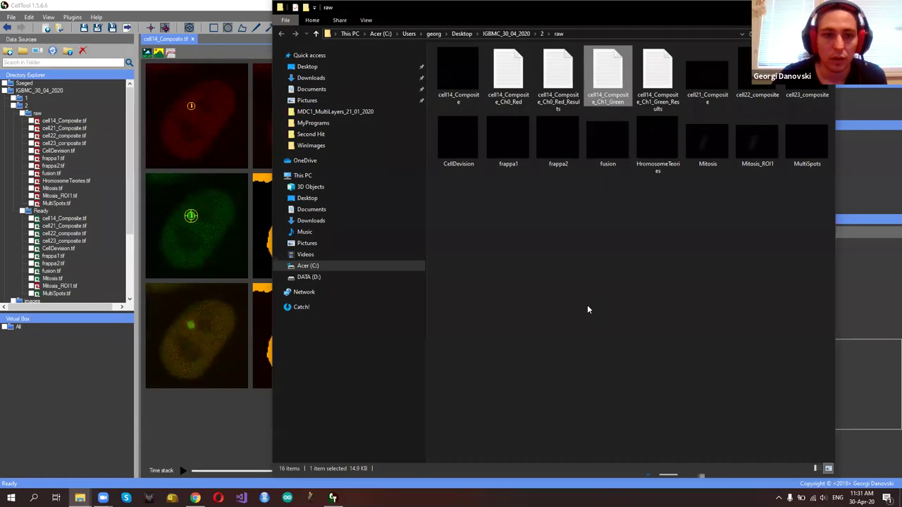
Load the raw folder into a new Results Extractor, charting both cell14_Composite MP_ROI1 files
{"action": "left_click", "coordinate": [32, 23]}
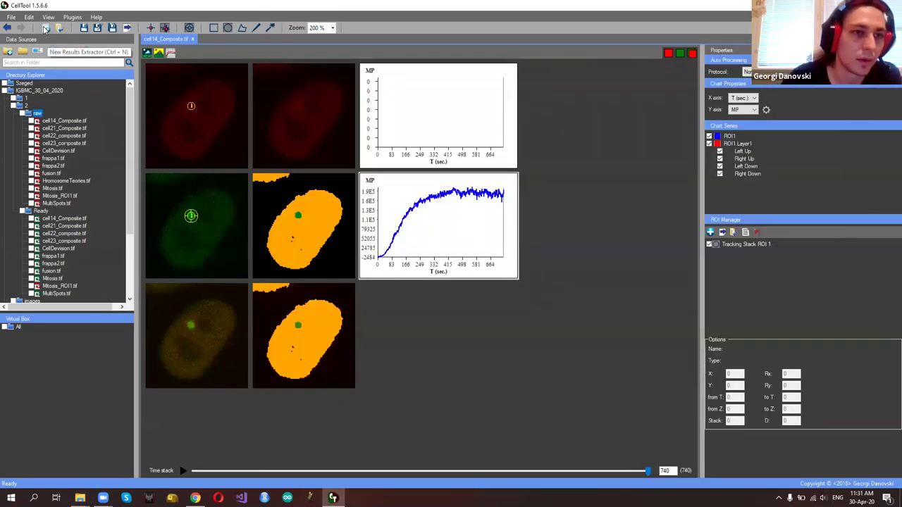
{"action": "left_click", "coordinate": [45, 29]}
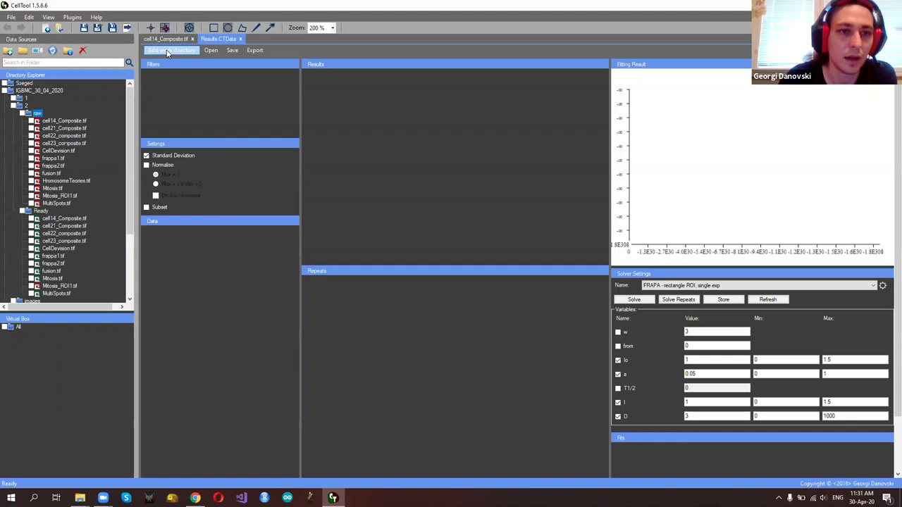
{"action": "left_click", "coordinate": [179, 52]}
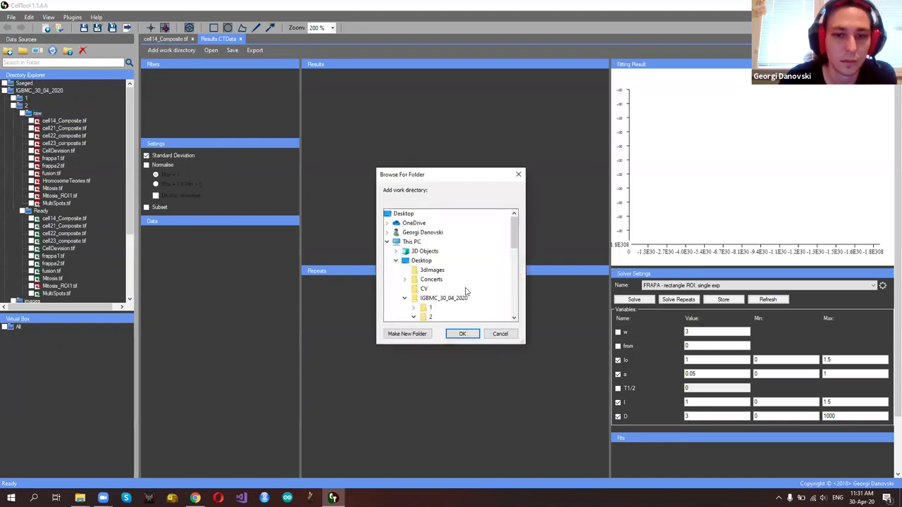
{"action": "left_click", "coordinate": [462, 334]}
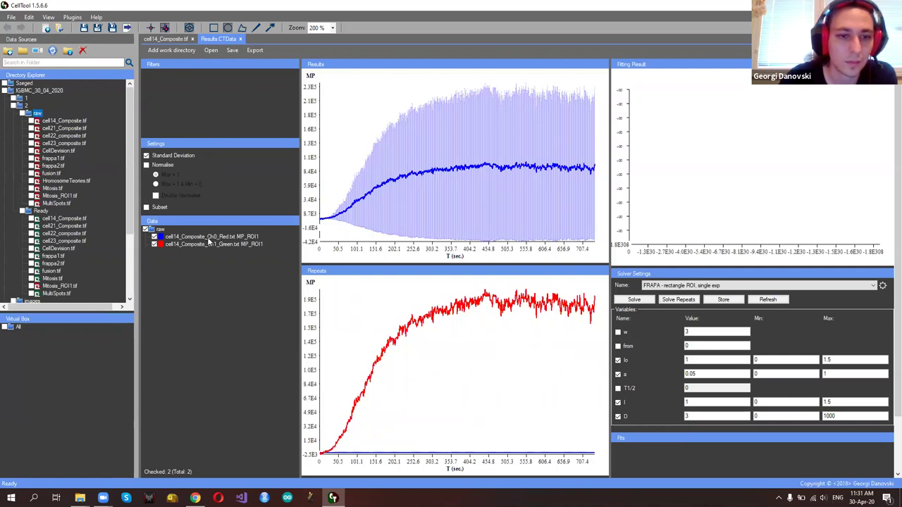
Add a filter named Red so only the Ch1_Green MP_ROI1 curve remains
{"action": "left_click", "coordinate": [155, 243]}
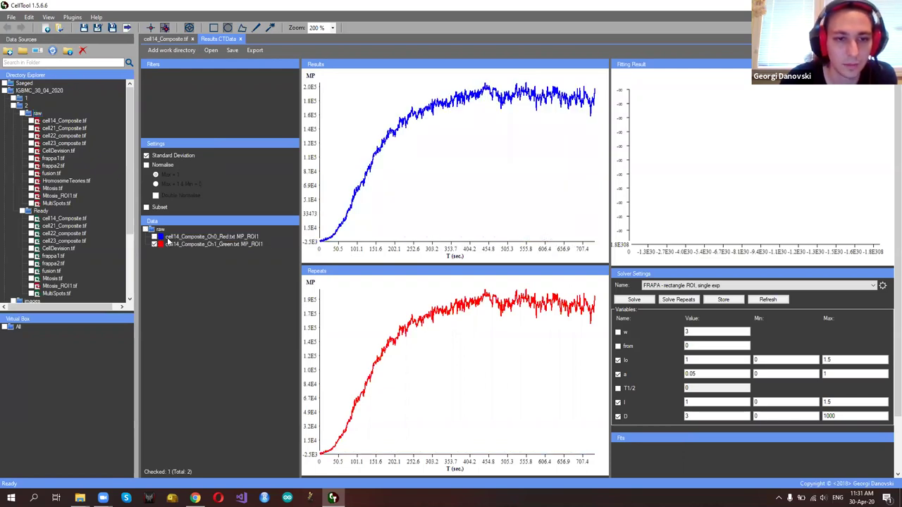
{"action": "left_click", "coordinate": [155, 243]}
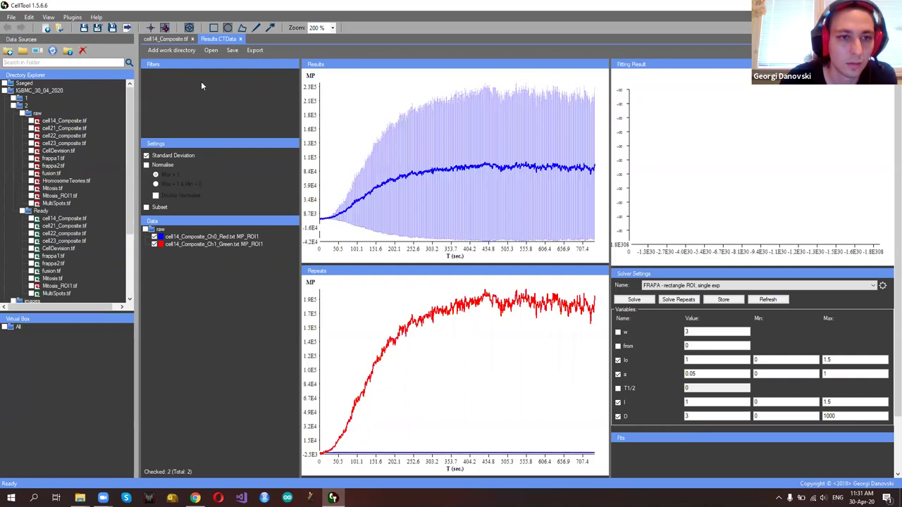
{"action": "right_click", "coordinate": [181, 84]}
{"action": "left_click", "coordinate": [199, 85]}
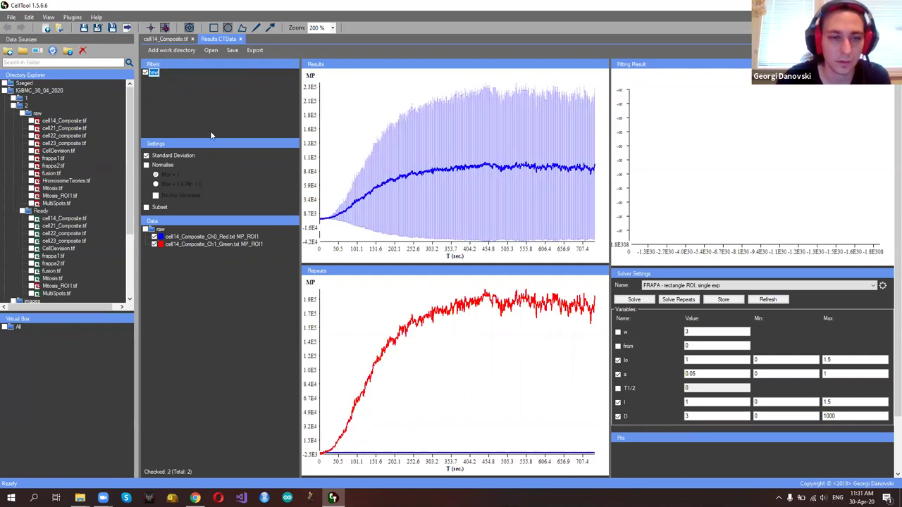
{"action": "key", "text": "BackSpace"}
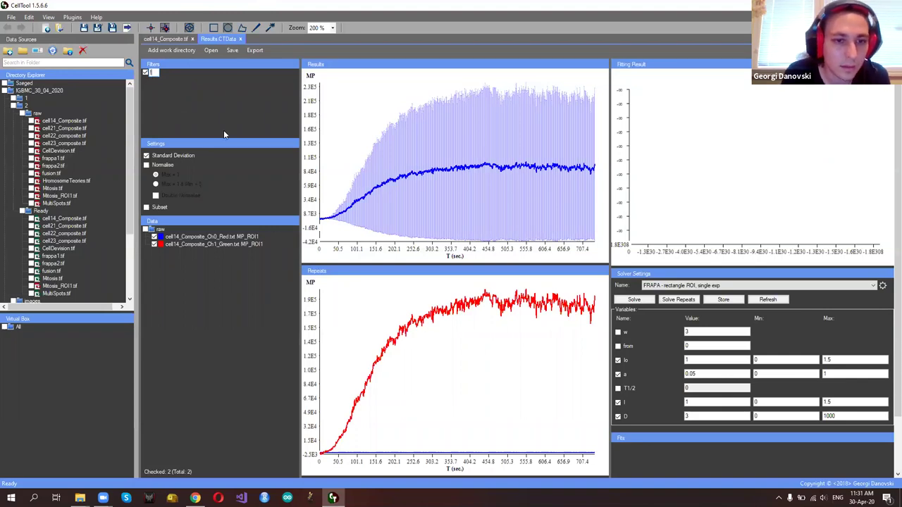
{"action": "type", "text": "Red"}
{"action": "key", "text": "Return"}
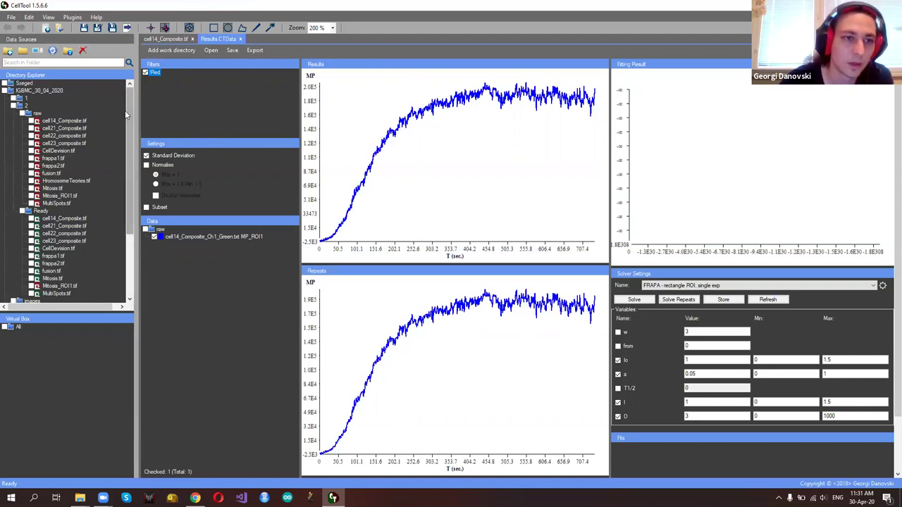
Expand folder 1 in the directory tree and select MP_fit.CTData
{"action": "scroll", "coordinate": [124, 125], "scroll_direction": "down", "scroll_amount": 4}
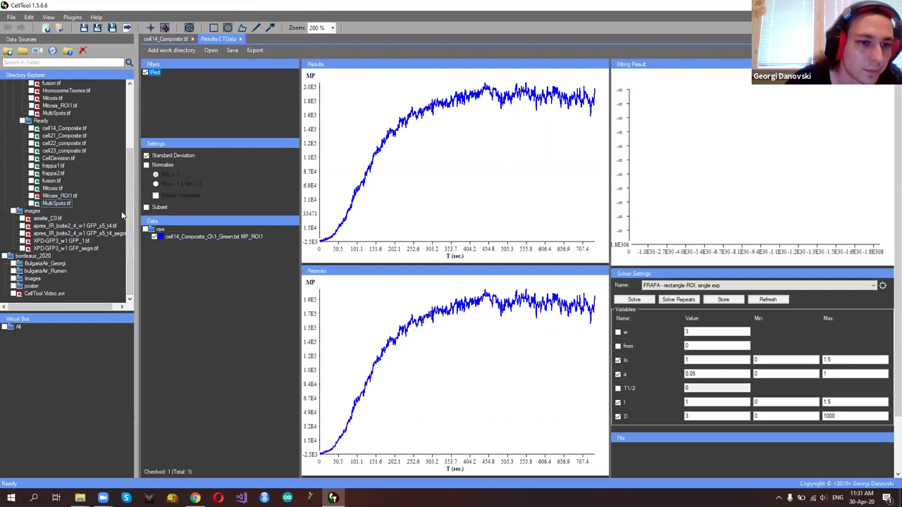
{"action": "scroll", "coordinate": [129, 202], "scroll_direction": "up", "scroll_amount": 4}
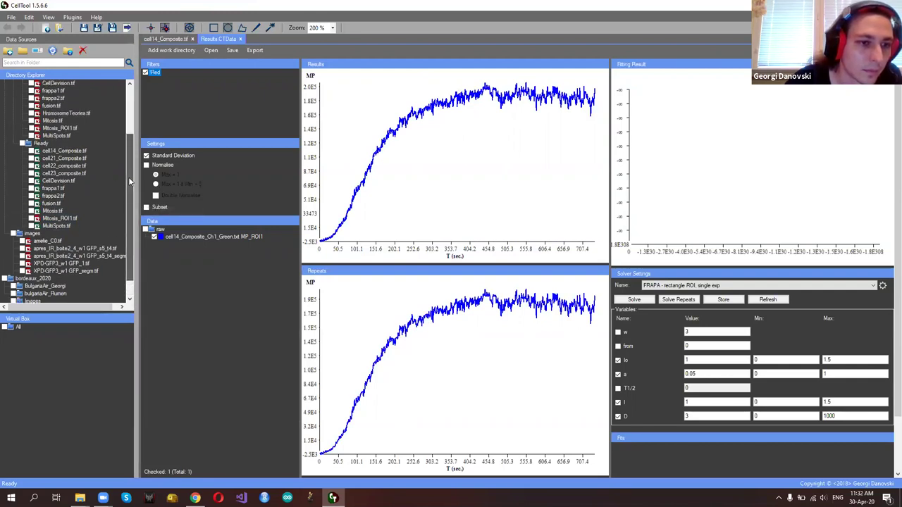
{"action": "double_click", "coordinate": [26, 100]}
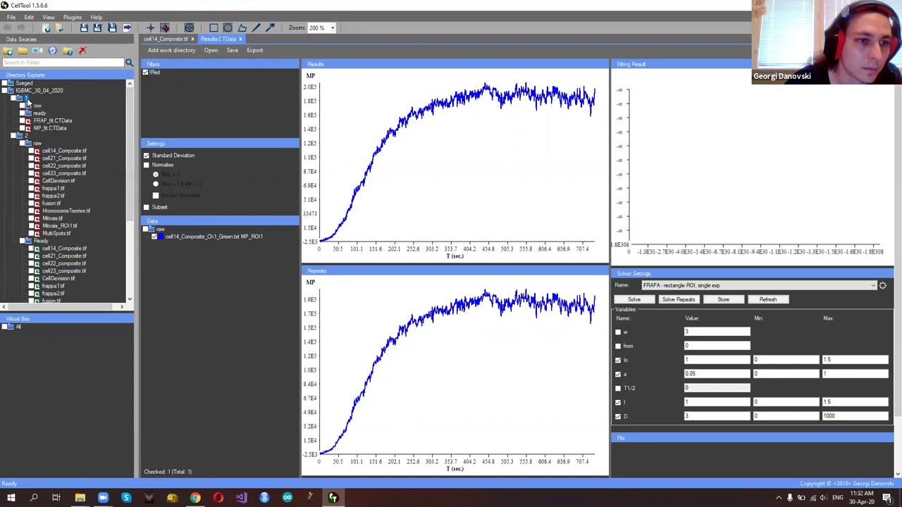
{"action": "left_click", "coordinate": [48, 128]}
Open MP_fit.CTData and overlay the MP1 and MP2 ROI curves on the plots
{"action": "double_click", "coordinate": [48, 128]}
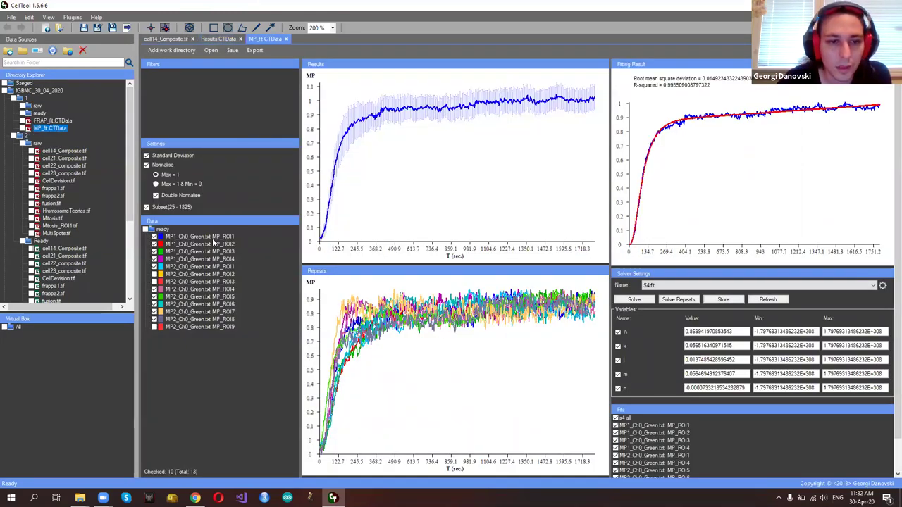
{"action": "left_click", "coordinate": [212, 237]}
{"action": "left_click", "coordinate": [212, 243]}
{"action": "left_click", "coordinate": [210, 259]}
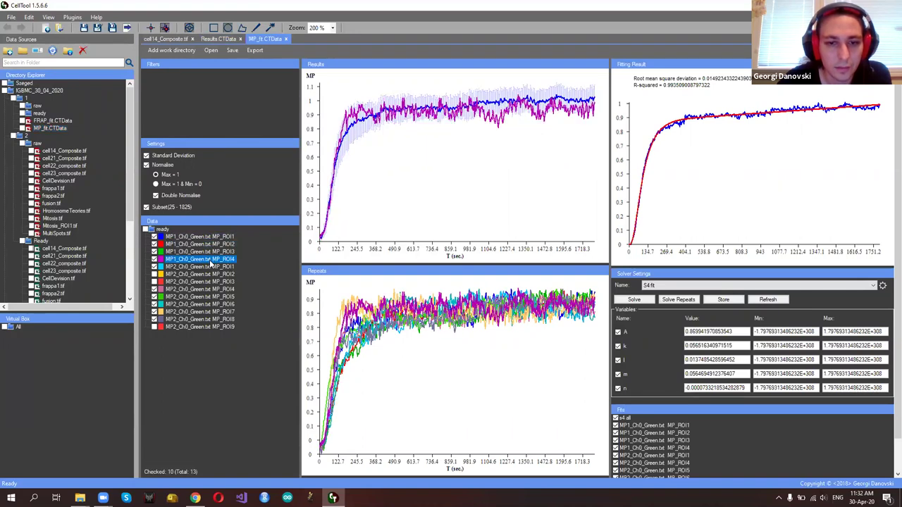
{"action": "left_click", "coordinate": [210, 274]}
{"action": "left_click", "coordinate": [210, 281]}
{"action": "left_click", "coordinate": [210, 289]}
{"action": "left_click", "coordinate": [211, 303]}
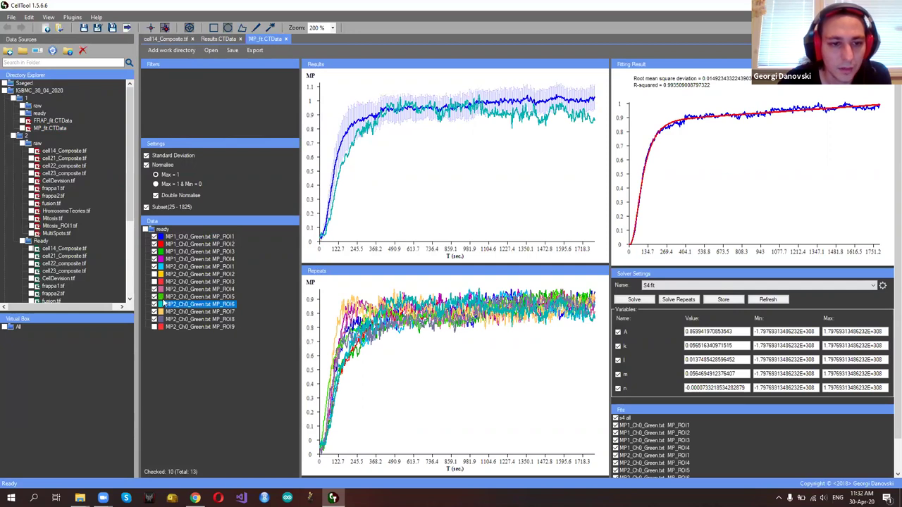
Compare the MP2 ROI6 and ROI7 overlays and exclude the MP2_Ch0_Green MP_ROI7 outlier
{"action": "left_click", "coordinate": [343, 308]}
{"action": "left_click", "coordinate": [343, 308]}
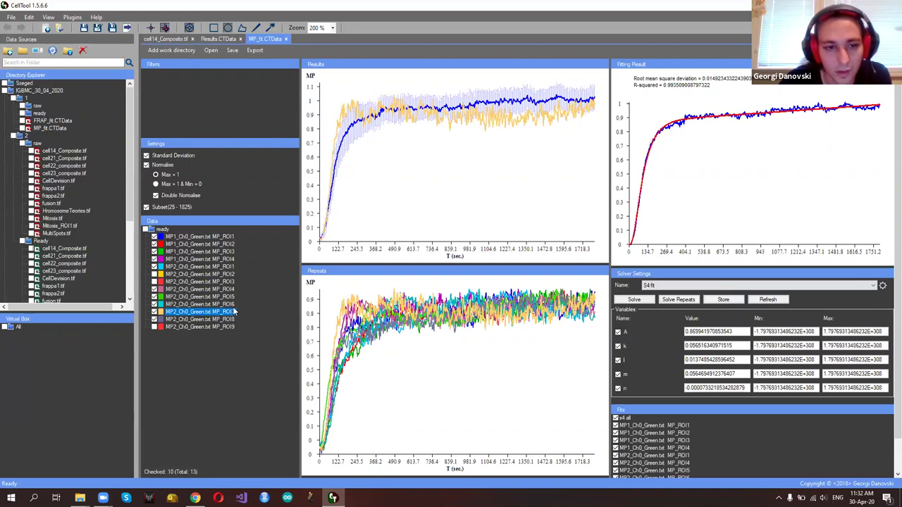
{"action": "left_click", "coordinate": [154, 312]}
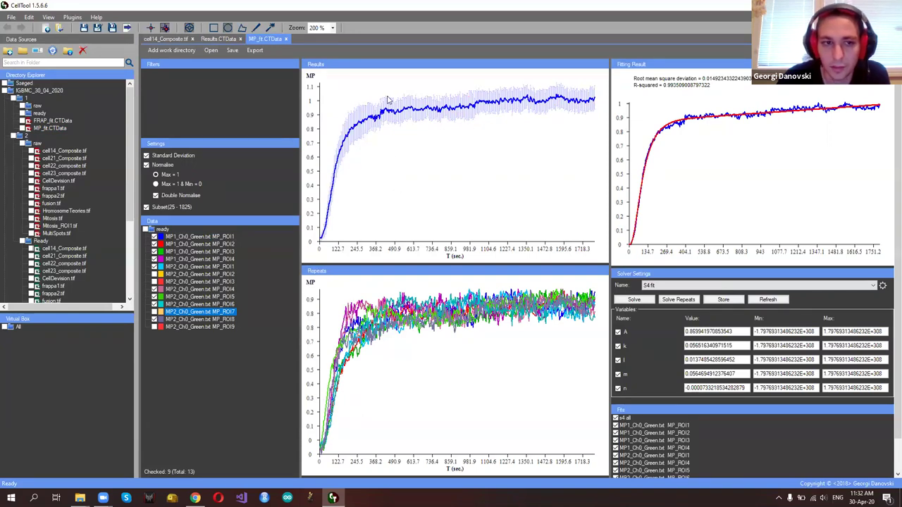
Briefly view raw values, then renormalise with Max = 1 so the Results axis tops at 1
{"action": "left_click", "coordinate": [147, 162]}
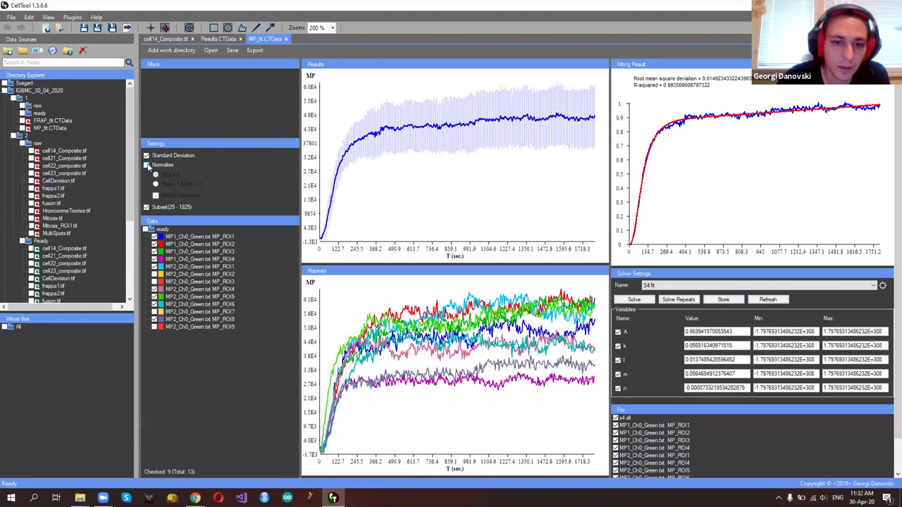
{"action": "left_click", "coordinate": [147, 163]}
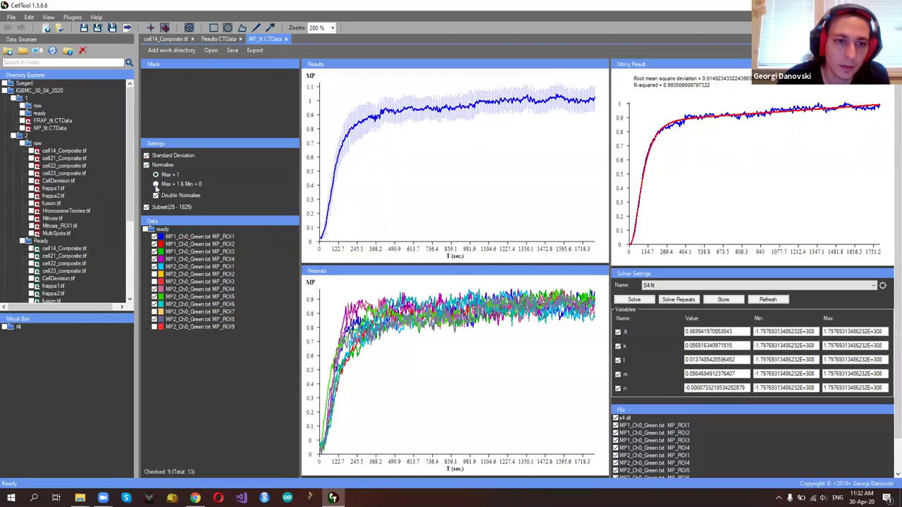
{"action": "left_click", "coordinate": [156, 184]}
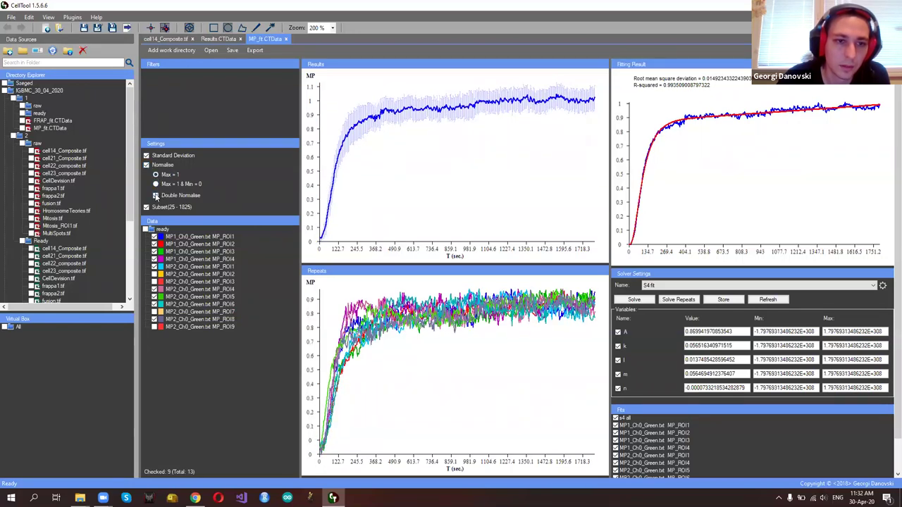
{"action": "left_click", "coordinate": [156, 196]}
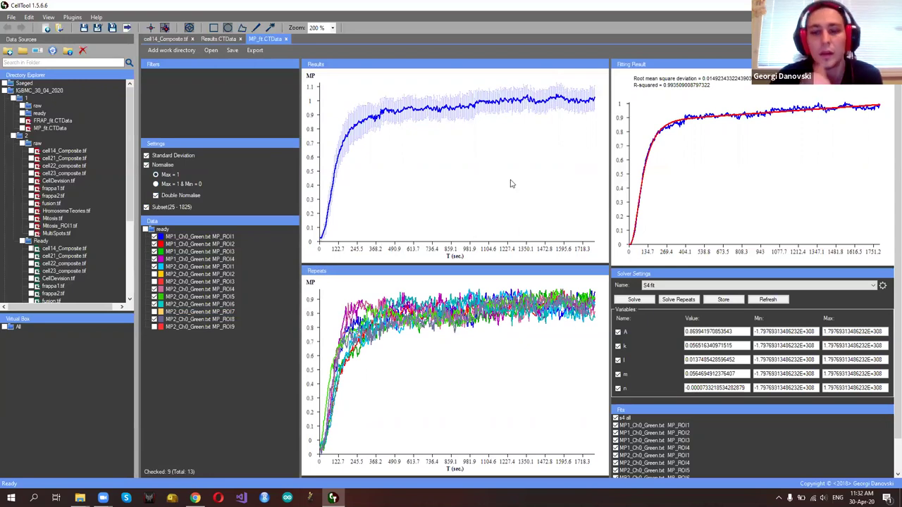
{"action": "scroll", "coordinate": [792, 417], "scroll_direction": "down", "scroll_amount": 1}
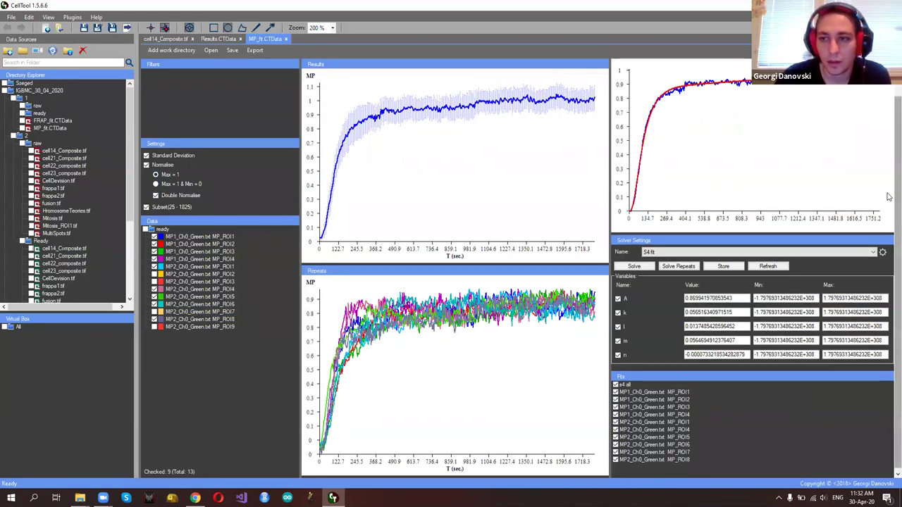
{"action": "scroll", "coordinate": [889, 192], "scroll_direction": "up", "scroll_amount": 1}
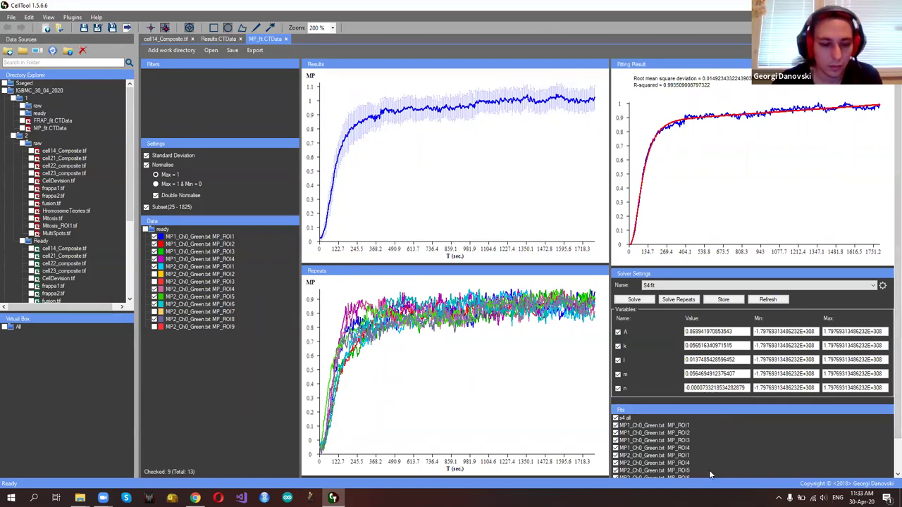
Check the MP1 ROI2 and MP1 ROI4 fits and delete all checked fits
{"action": "left_click", "coordinate": [687, 434]}
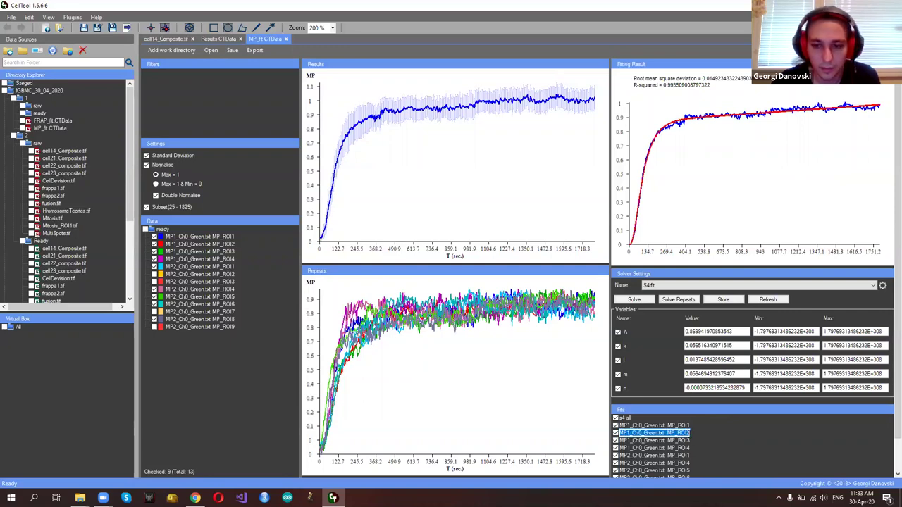
{"action": "left_click", "coordinate": [682, 449]}
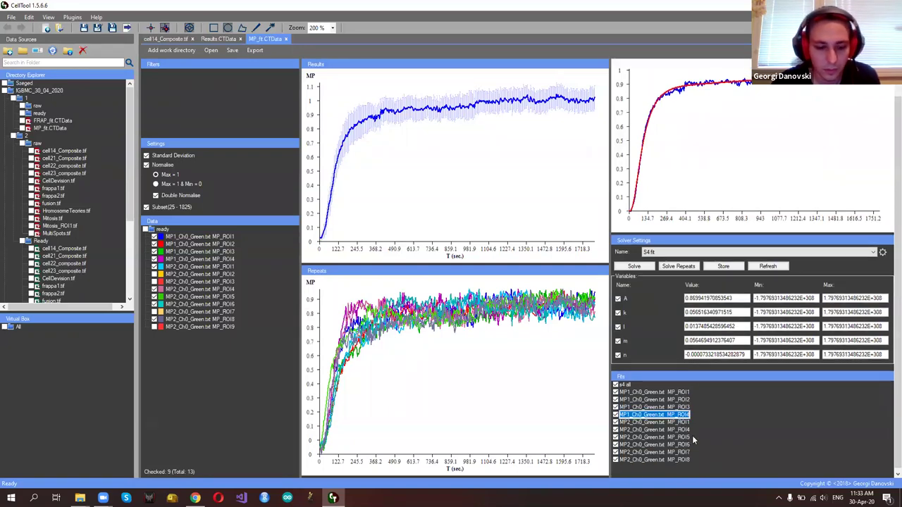
{"action": "right_click", "coordinate": [679, 417]}
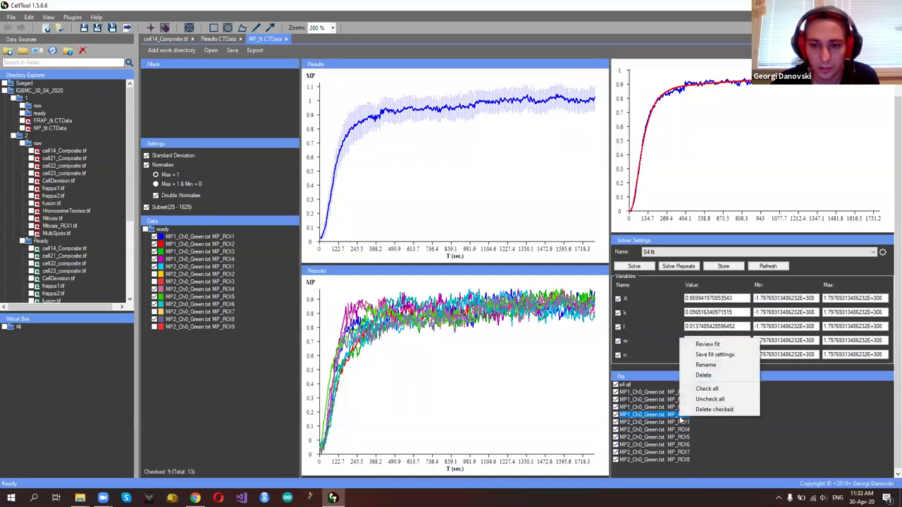
{"action": "left_click", "coordinate": [718, 413]}
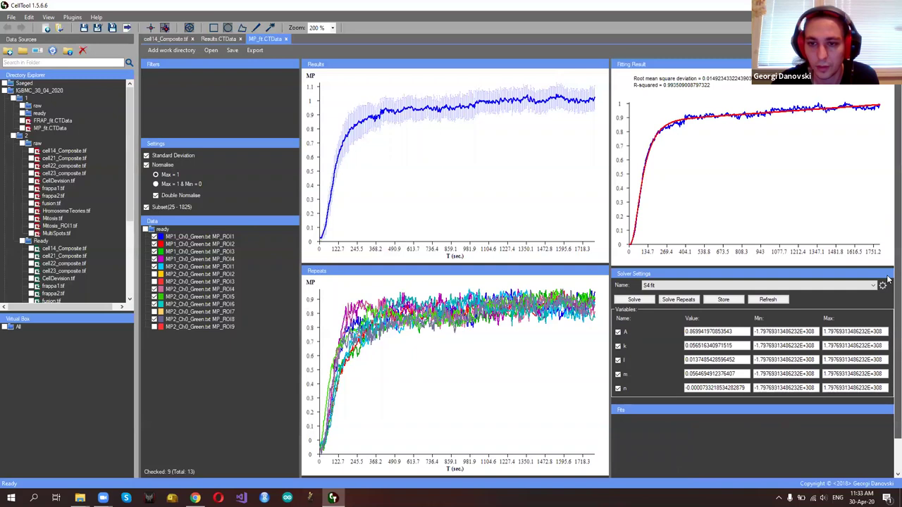
Select 'S4 fit' as the fit model in Solver Settings
{"action": "left_click", "coordinate": [866, 287]}
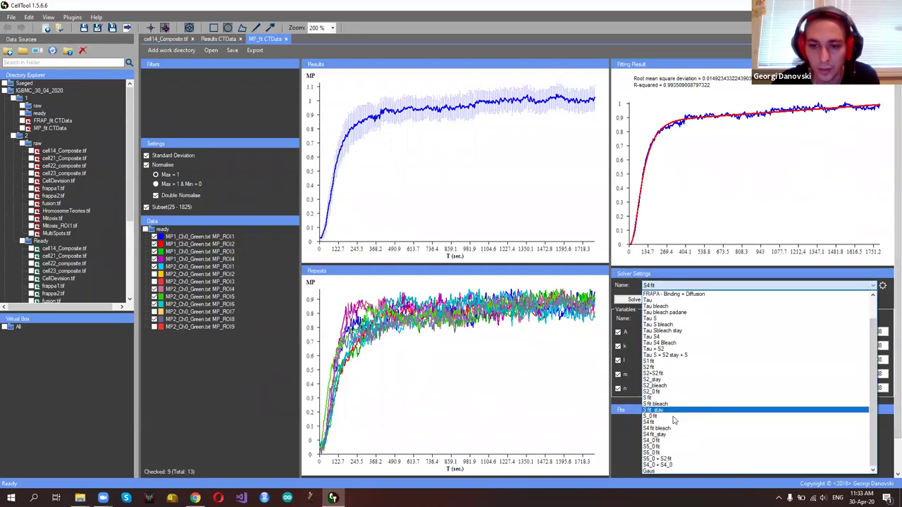
{"action": "left_click", "coordinate": [666, 424]}
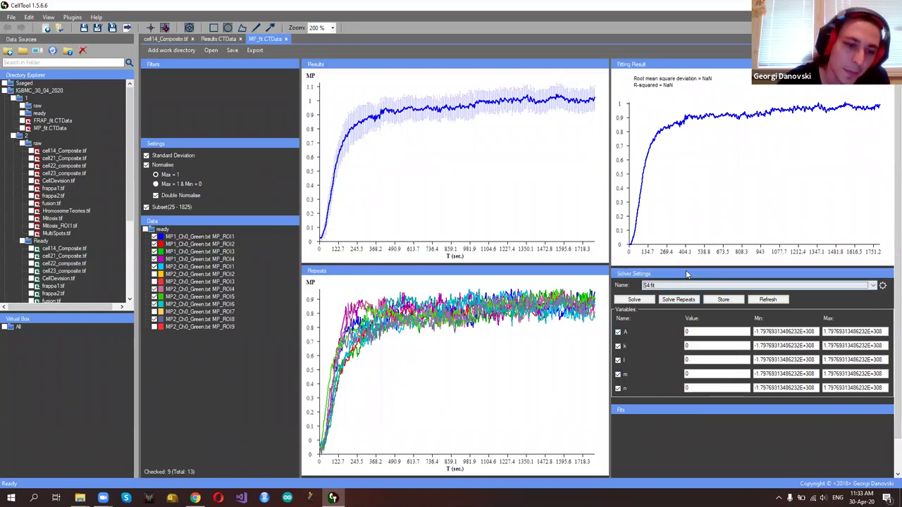
{"action": "left_click", "coordinate": [871, 286]}
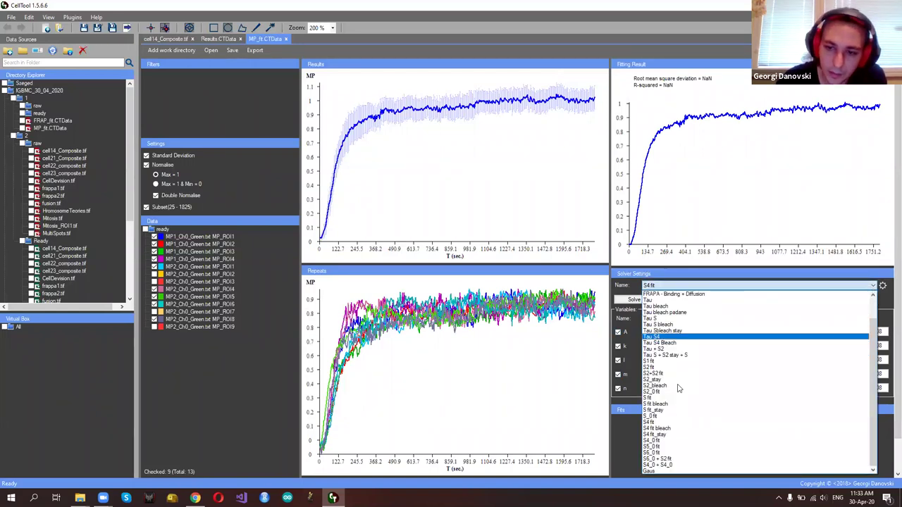
{"action": "left_click", "coordinate": [875, 285]}
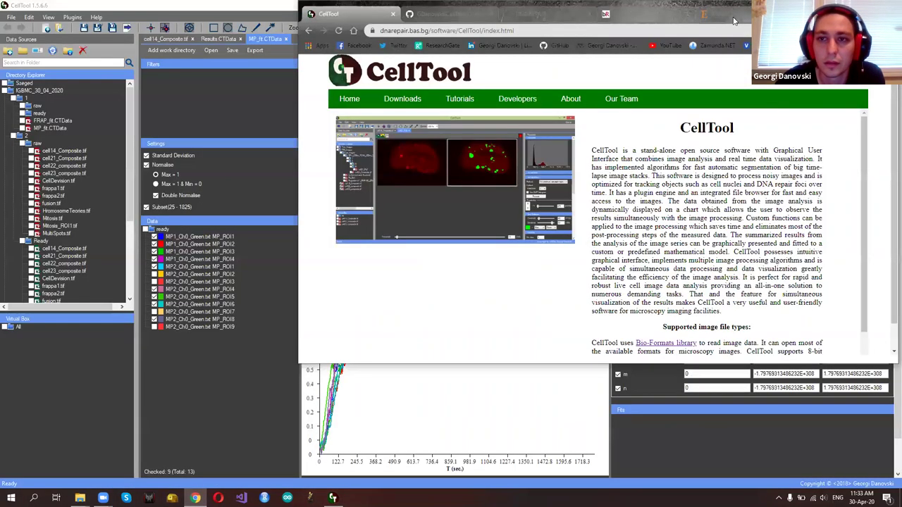
Maximise Chrome and open the DNArepairK Database page showing kinetics of all proteins
{"action": "left_click", "coordinate": [726, 16]}
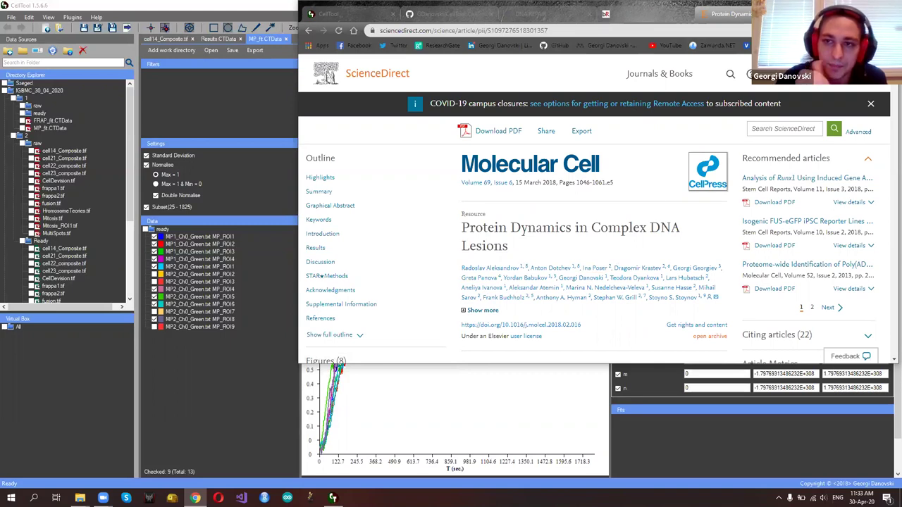
{"action": "double_click", "coordinate": [643, 4]}
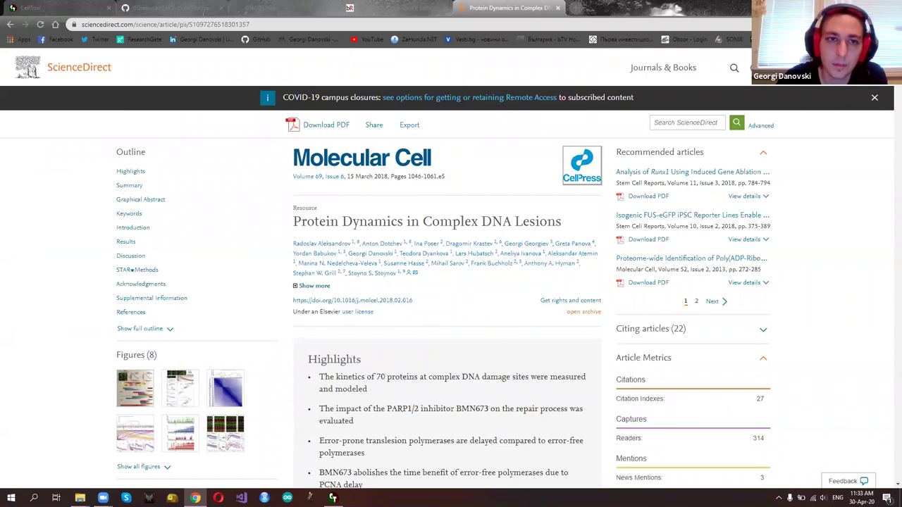
{"action": "key", "text": "ctrl+3"}
{"action": "mouse_move", "coordinate": [56, 132]}
{"action": "left_click", "coordinate": [199, 135]}
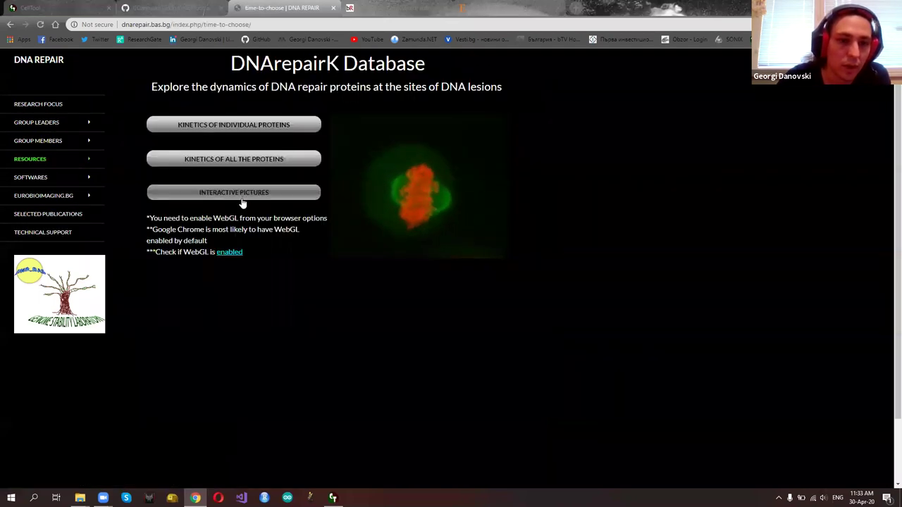
{"action": "left_click", "coordinate": [305, 158]}
{"action": "left_click", "coordinate": [336, 128]}
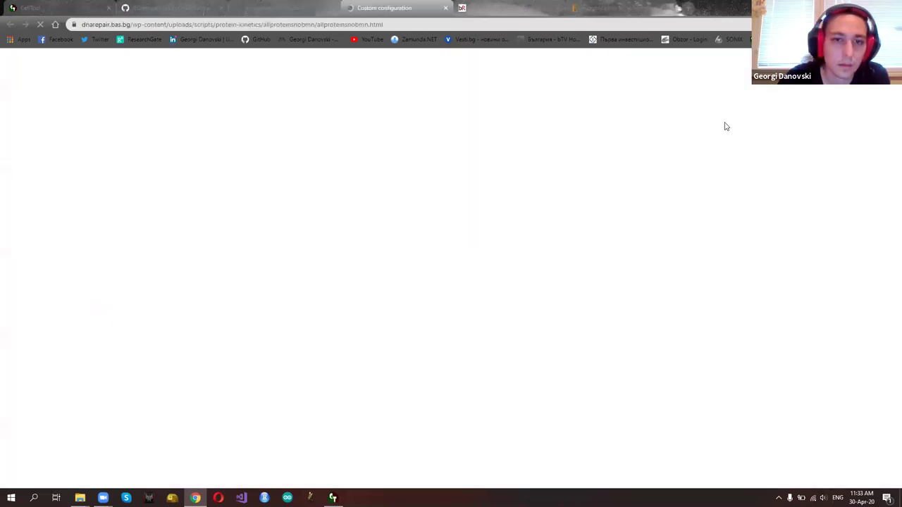
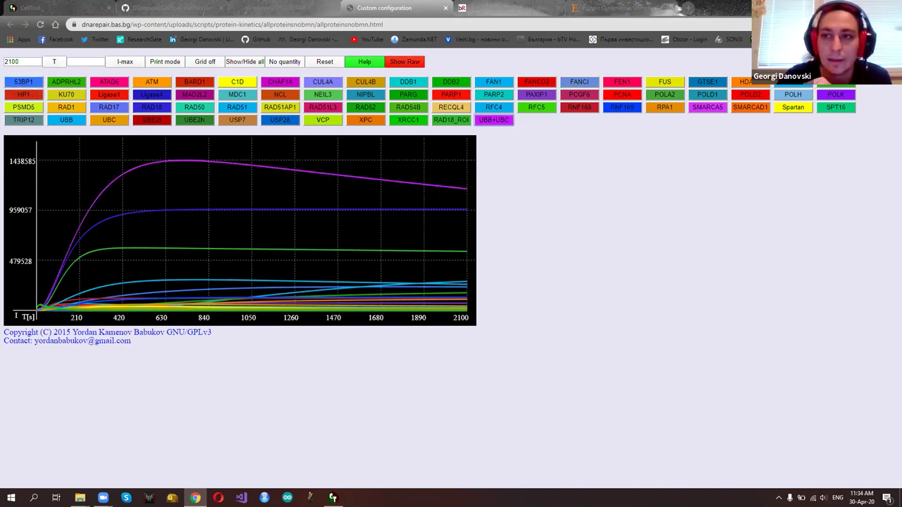
Switch from Chrome to the CellTool curve-fitting window showing MP_fit
{"action": "key", "text": "alt+Tab"}
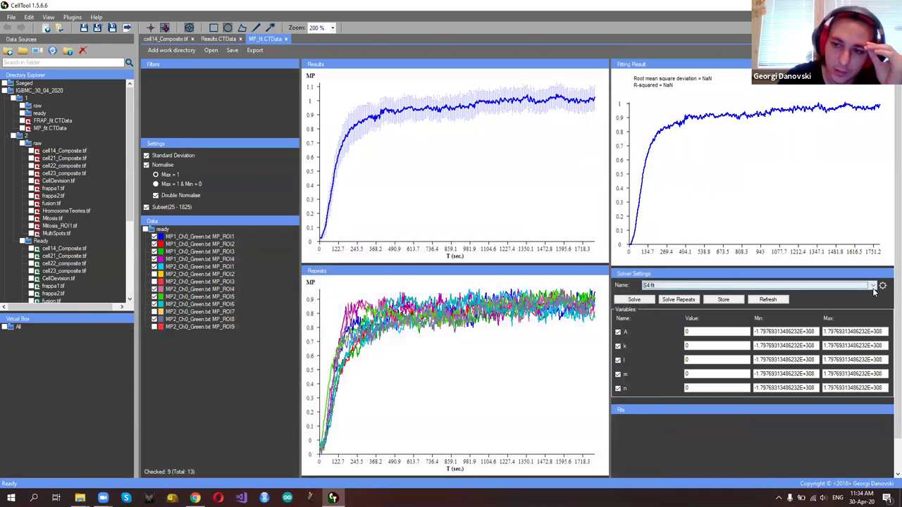
Choose the S4 fit model, review its F1 and F2 formulas, and select A's starting value
{"action": "left_click", "coordinate": [726, 286]}
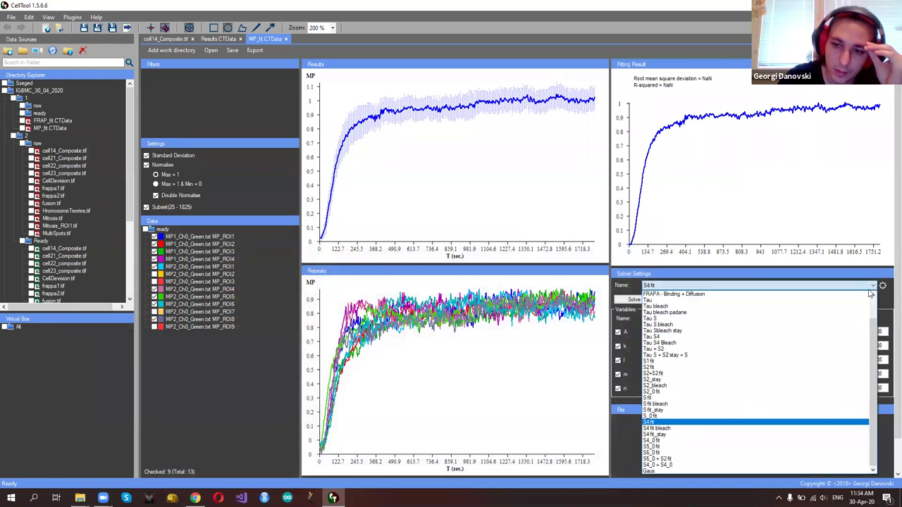
{"action": "left_click", "coordinate": [676, 423]}
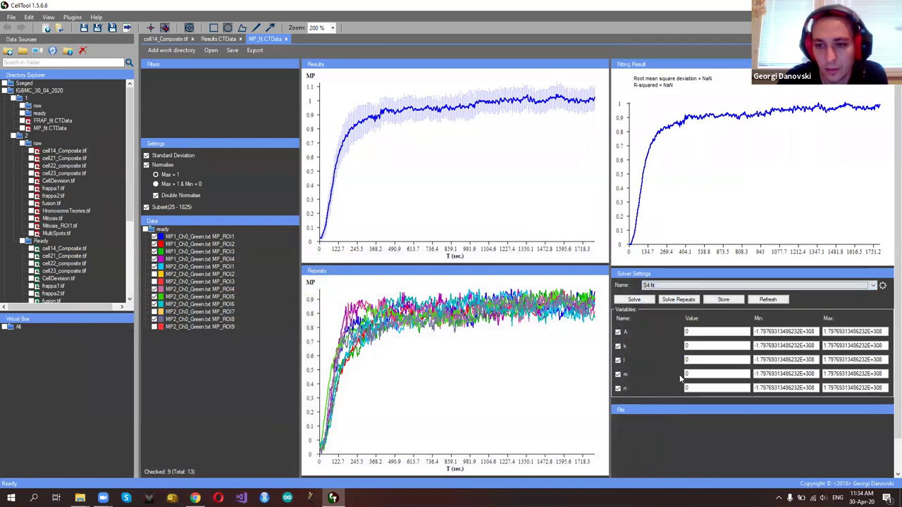
{"action": "left_click", "coordinate": [883, 285]}
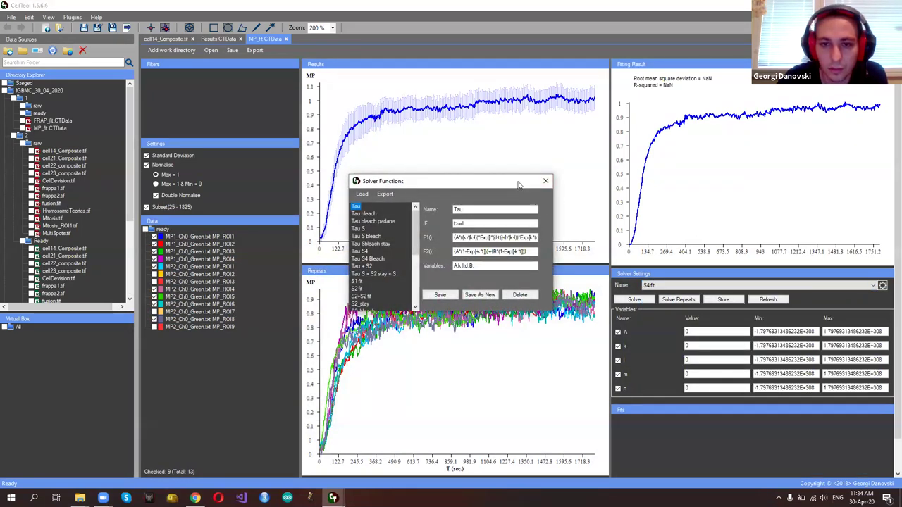
{"action": "left_click_drag", "start_coordinate": [518, 185], "coordinate": [419, 158]}
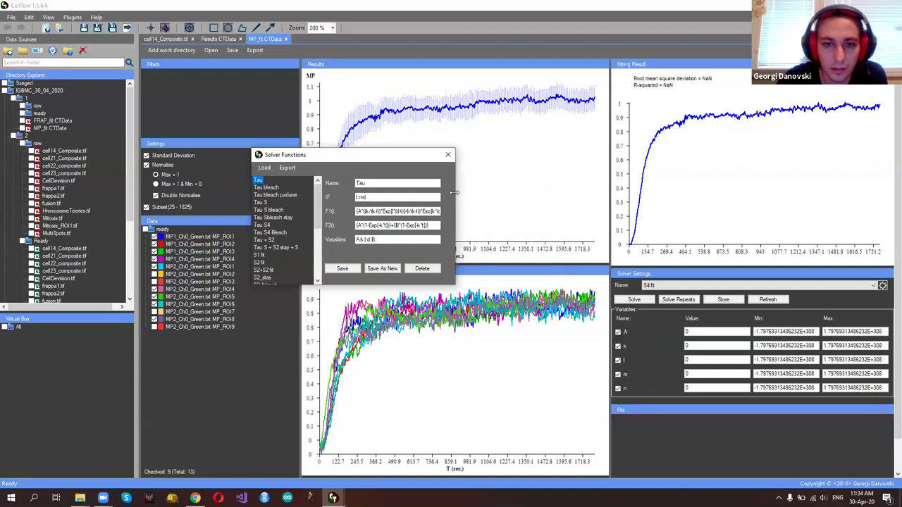
{"action": "left_click_drag", "start_coordinate": [455, 192], "coordinate": [753, 191]}
{"action": "left_click_drag", "start_coordinate": [522, 211], "coordinate": [357, 211]}
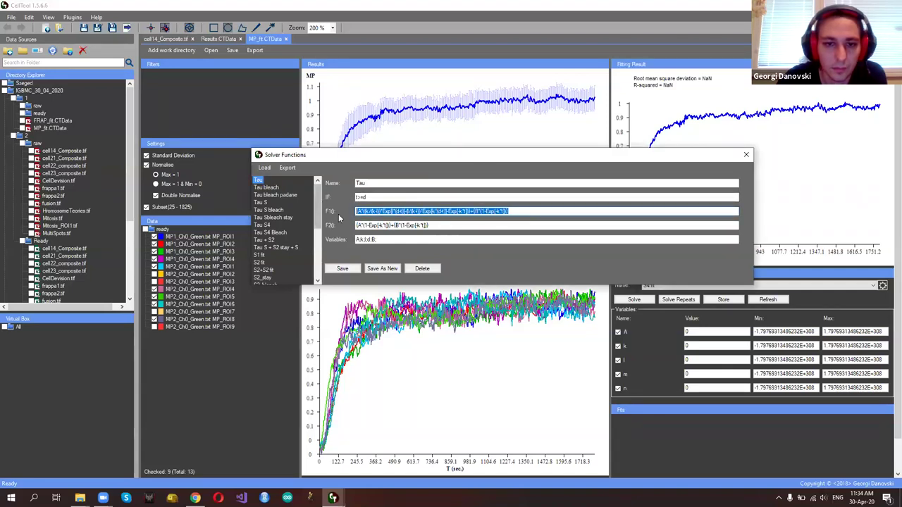
{"action": "left_click_drag", "start_coordinate": [447, 226], "coordinate": [352, 224]}
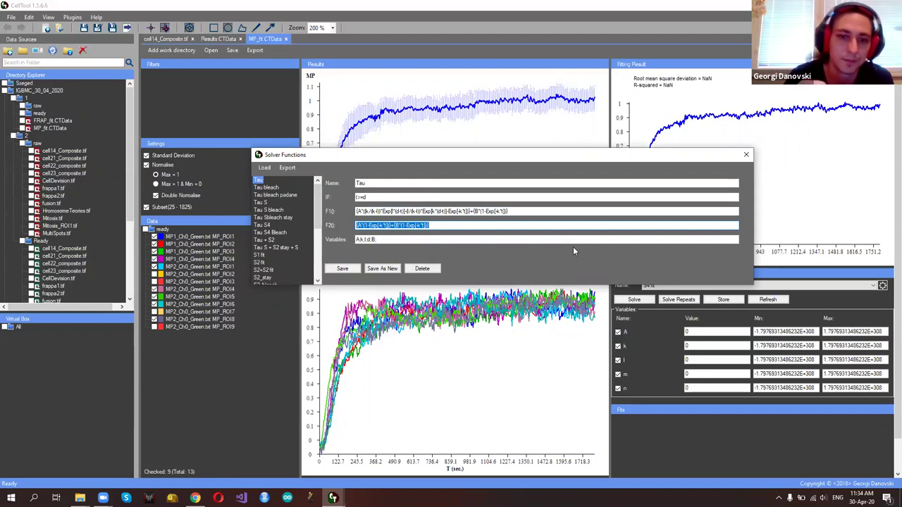
{"action": "left_click", "coordinate": [747, 154]}
{"action": "double_click", "coordinate": [706, 332]}
Set S4 fit starting values A = 1, k = 0.1, l = 0.2 and m = 0.3
{"action": "type", "text": "1"}
{"action": "left_click", "coordinate": [699, 345]}
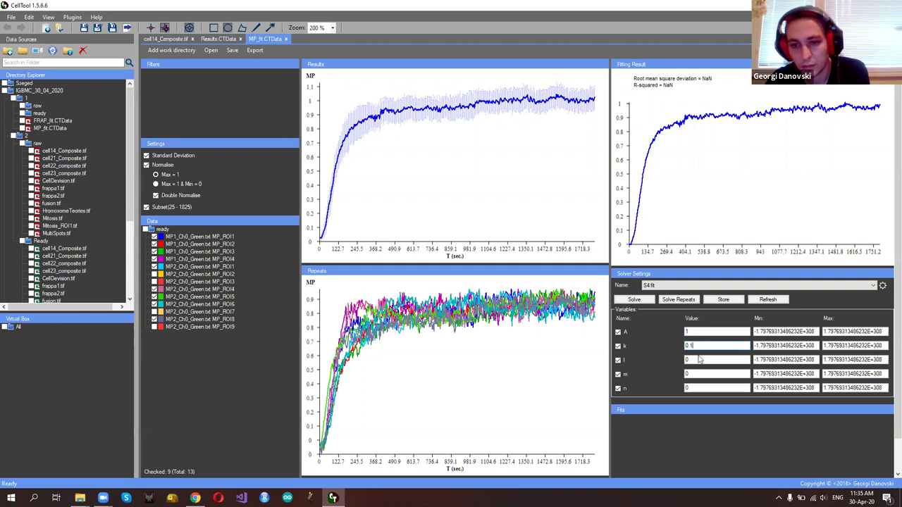
{"action": "double_click", "coordinate": [699, 360]}
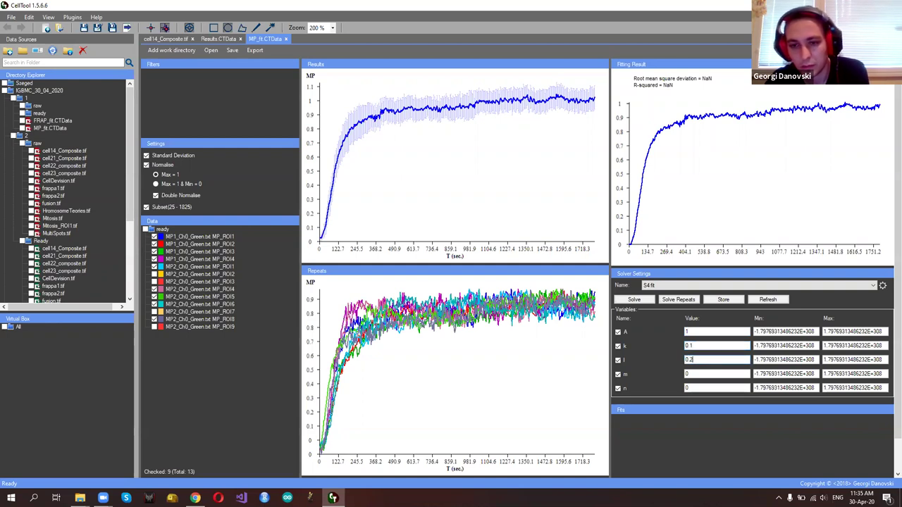
{"action": "double_click", "coordinate": [700, 374]}
{"action": "type", "text": "0.3"}
{"action": "key", "text": "Tab"}
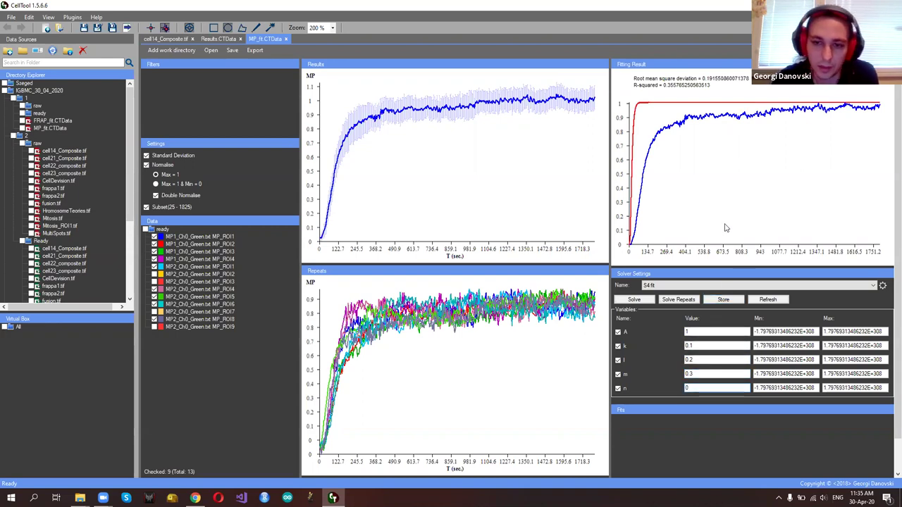
Solve the fit on the averaged curve and store it as 'avg' (R-squared ≈ 0.9936)
{"action": "left_click", "coordinate": [632, 300]}
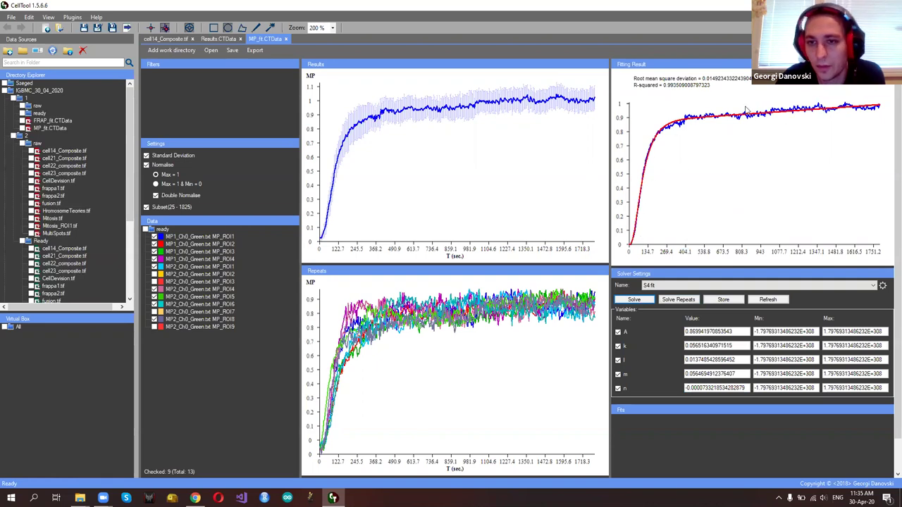
{"action": "left_click", "coordinate": [723, 300]}
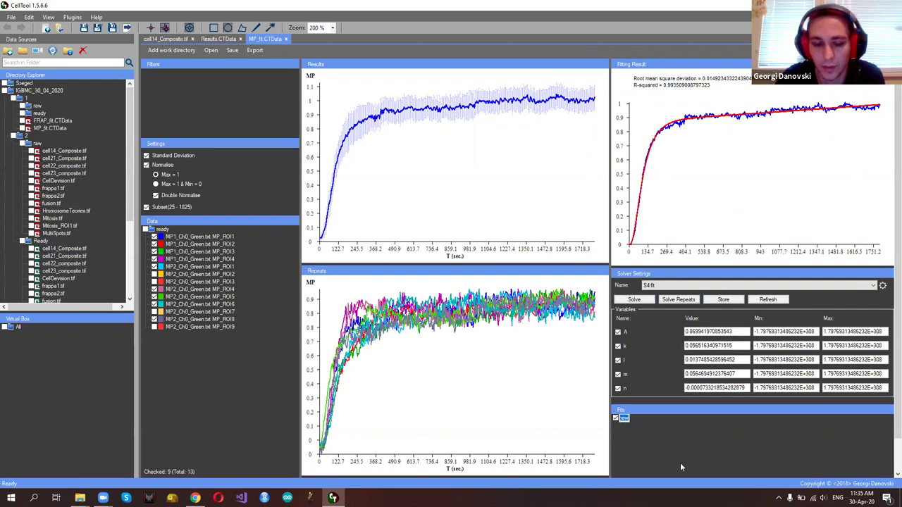
{"action": "type", "text": "avg"}
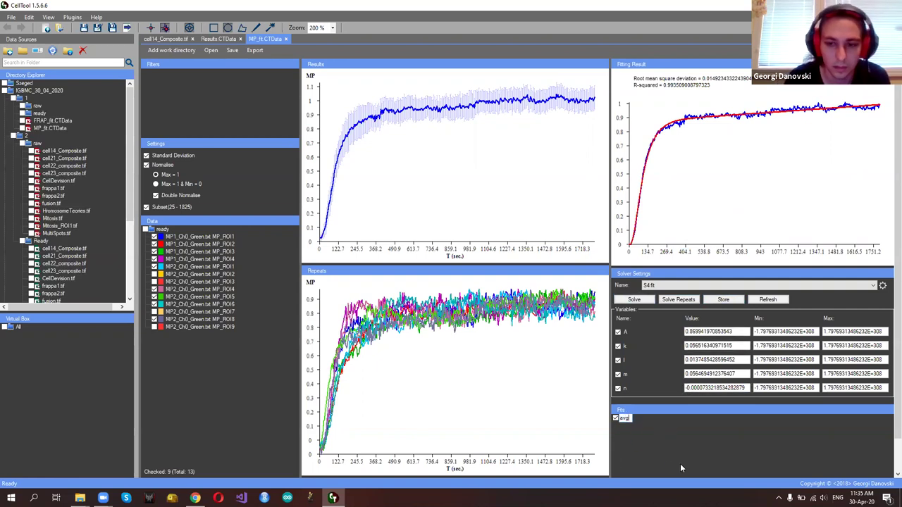
{"action": "key", "text": "Return"}
{"action": "scroll", "coordinate": [680, 463], "scroll_direction": "down", "scroll_amount": 1}
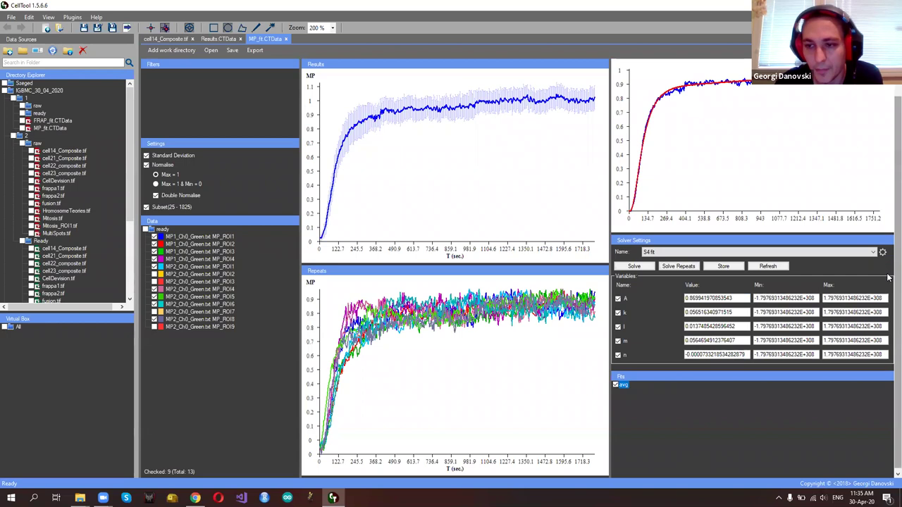
{"action": "scroll", "coordinate": [889, 266], "scroll_direction": "up", "scroll_amount": 1}
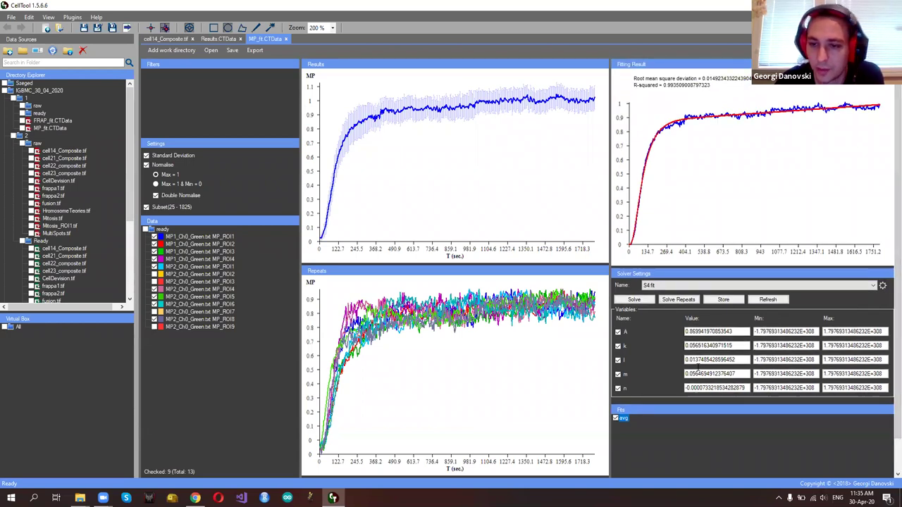
{"action": "left_click", "coordinate": [637, 300]}
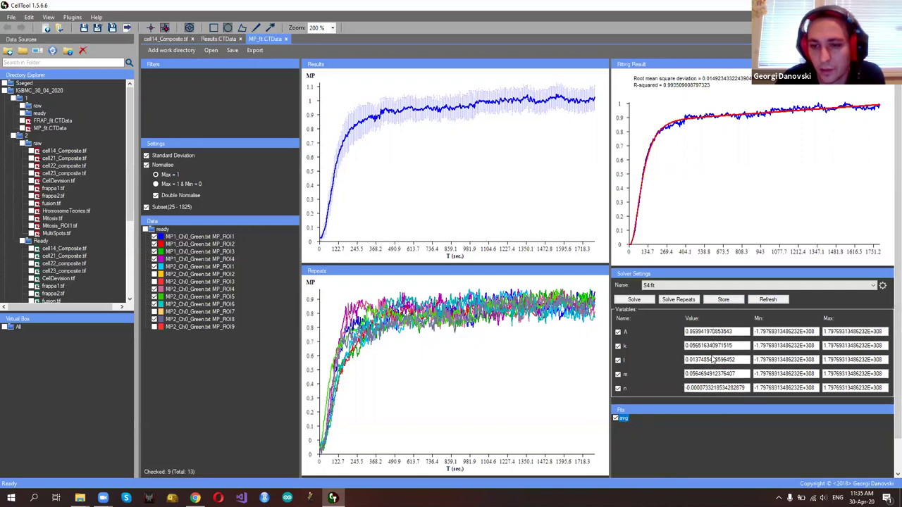
Fit the nine repeats separately and review MP1 ROI1–4 and MP2 ROI1, 4, 5, 6, 8
{"action": "left_click", "coordinate": [677, 301]}
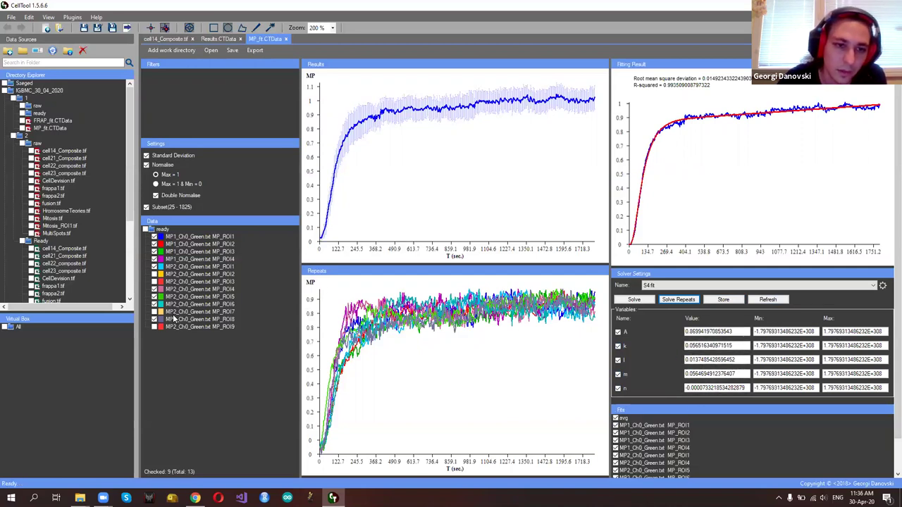
{"action": "scroll", "coordinate": [644, 396], "scroll_direction": "down", "scroll_amount": 1}
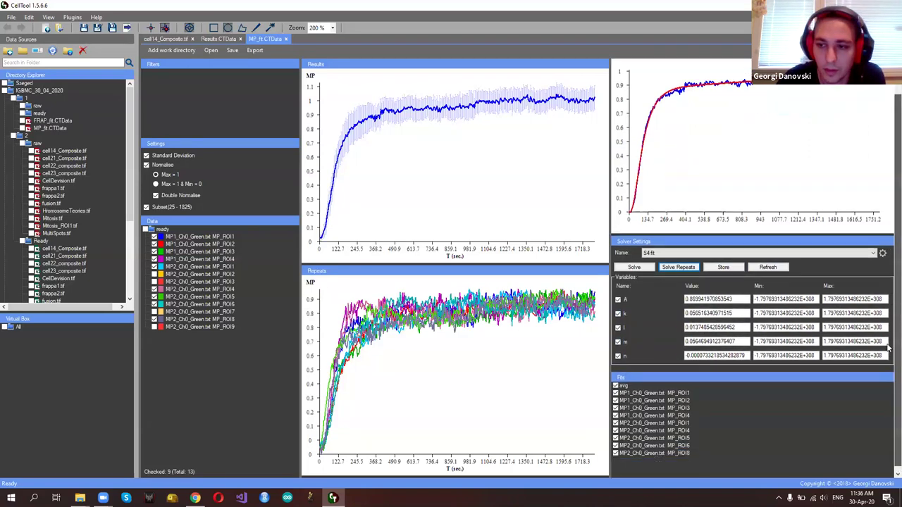
{"action": "left_click", "coordinate": [644, 391]}
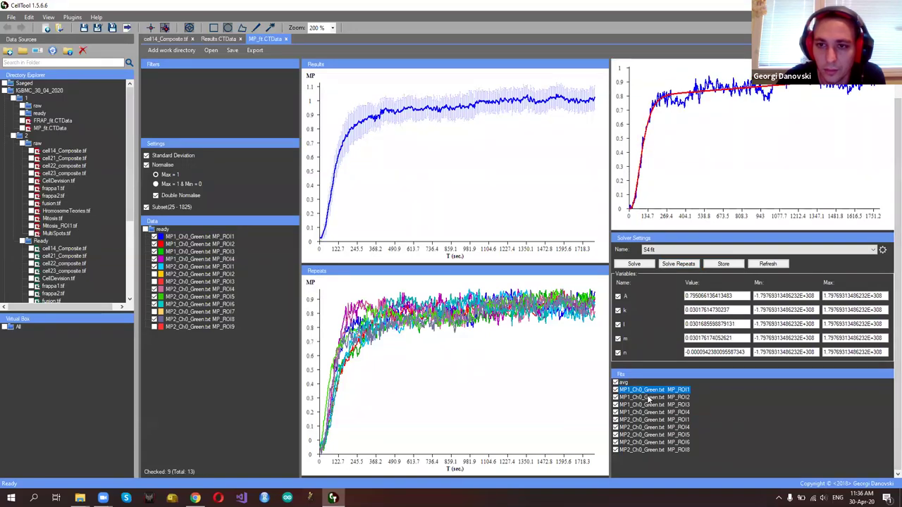
{"action": "left_click", "coordinate": [649, 398]}
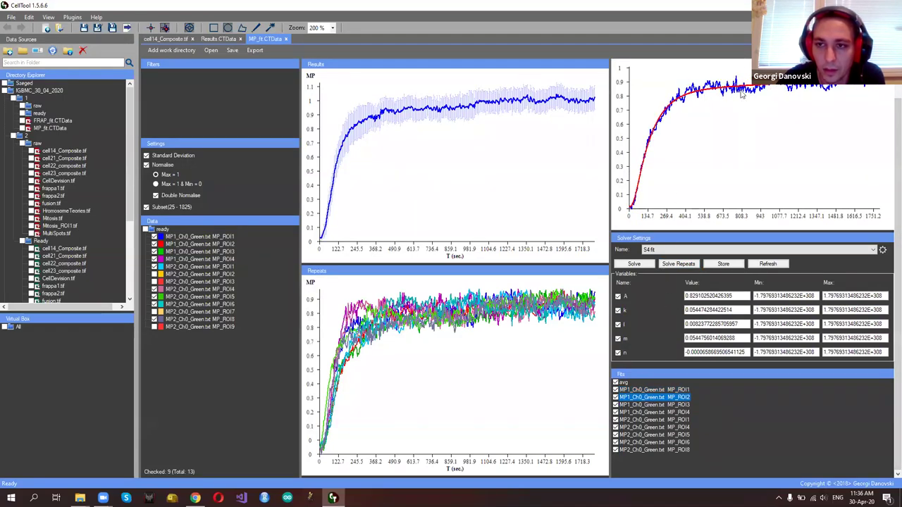
{"action": "left_click", "coordinate": [660, 405]}
{"action": "left_click", "coordinate": [662, 413]}
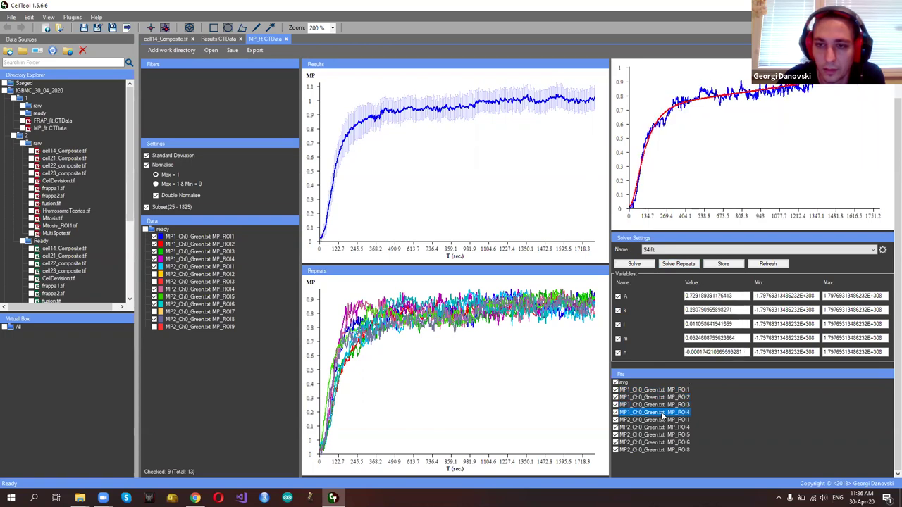
{"action": "left_click", "coordinate": [662, 419]}
{"action": "left_click", "coordinate": [663, 428]}
{"action": "left_click", "coordinate": [662, 436]}
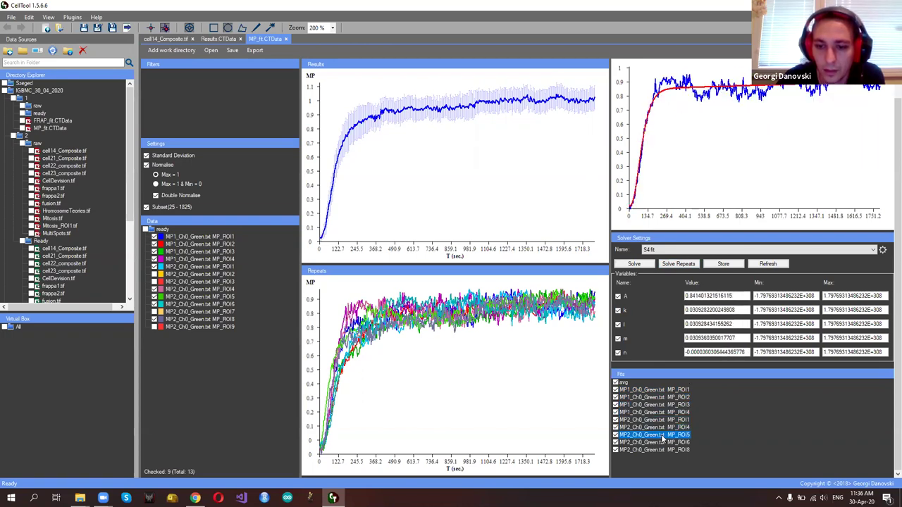
{"action": "left_click", "coordinate": [664, 443]}
{"action": "left_click", "coordinate": [662, 450]}
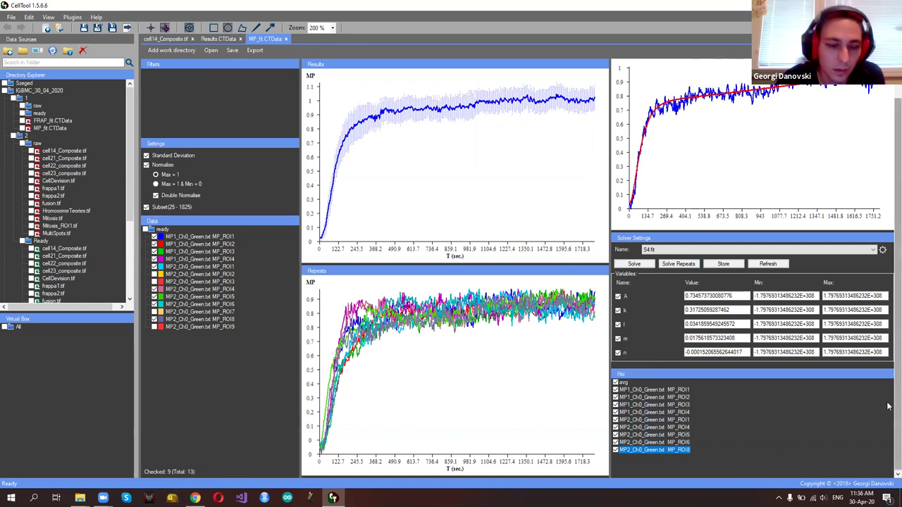
{"action": "scroll", "coordinate": [888, 407], "scroll_direction": "up", "scroll_amount": 2}
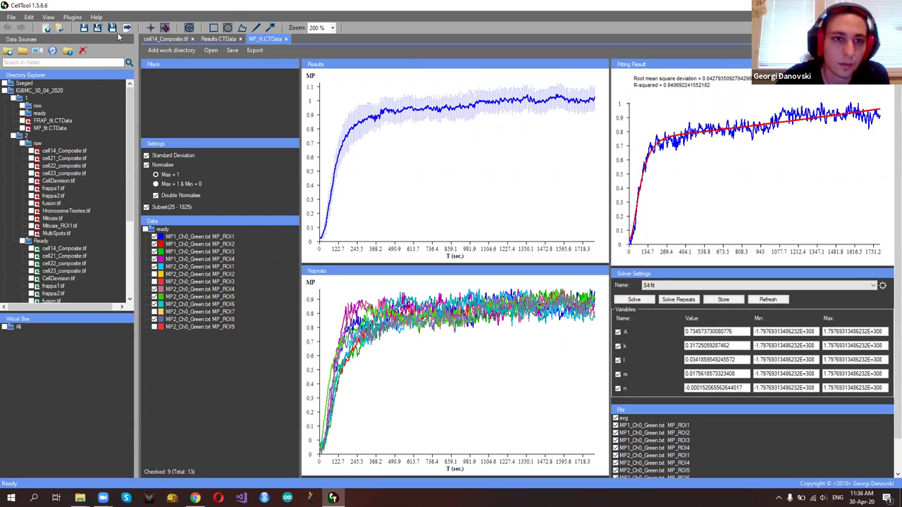
Export the fit results to the Desktop as the tab-delimited file 'awda'
{"action": "left_click", "coordinate": [255, 51]}
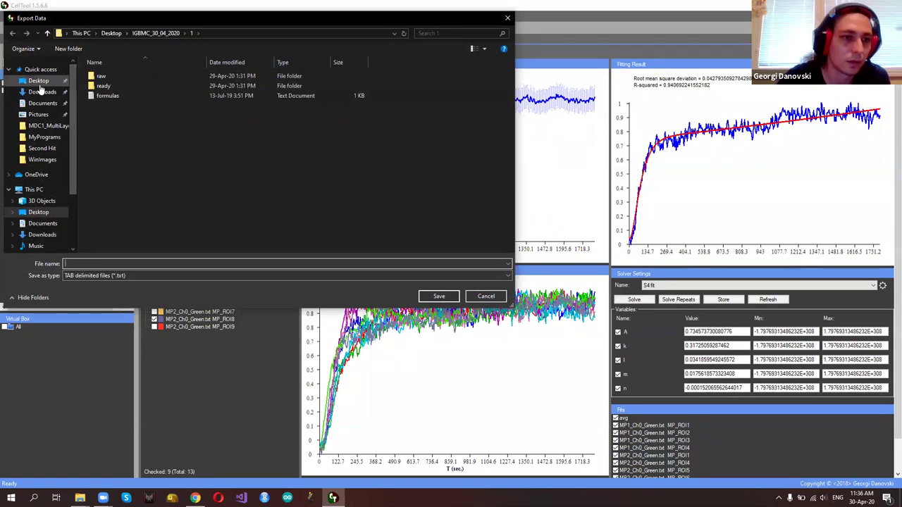
{"action": "left_click", "coordinate": [40, 83]}
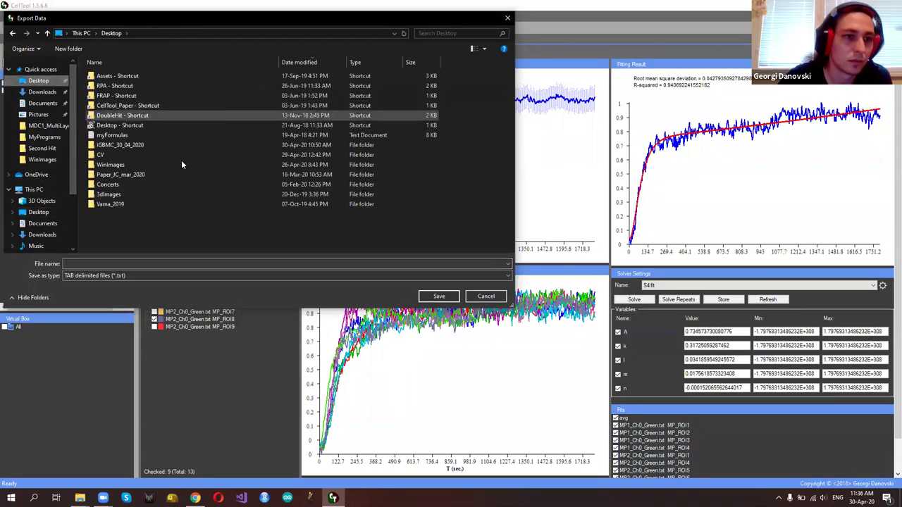
{"action": "left_click", "coordinate": [139, 263]}
{"action": "type", "text": "awda"}
{"action": "left_click", "coordinate": [439, 296]}
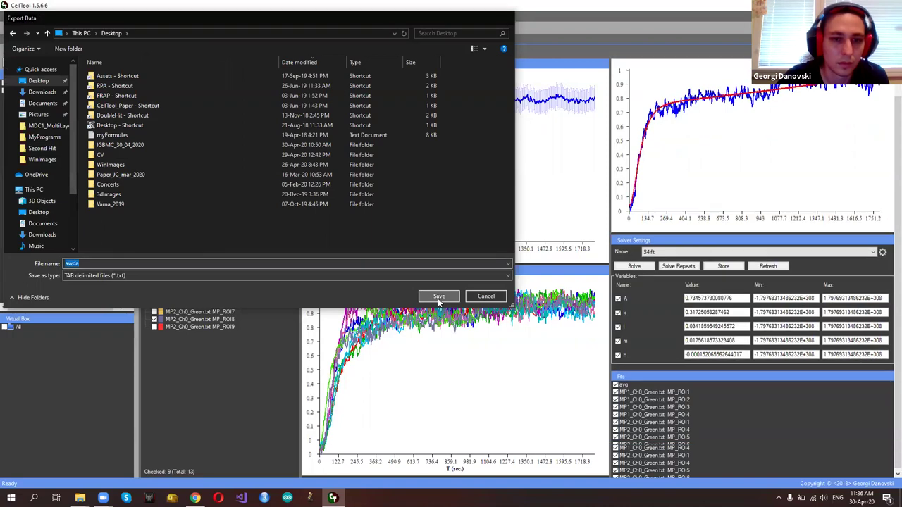
Open the awda file from the desktop in Excel
{"action": "key", "text": "super+Down"}
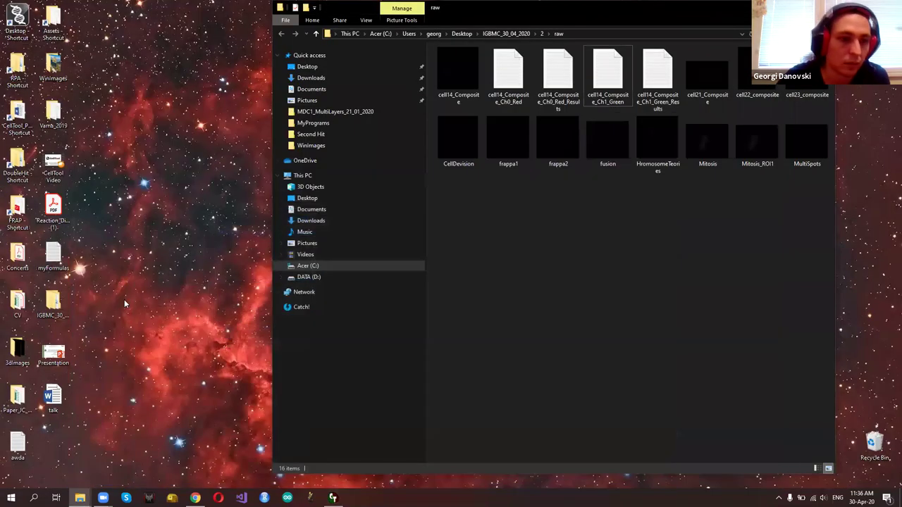
{"action": "left_click", "coordinate": [43, 410]}
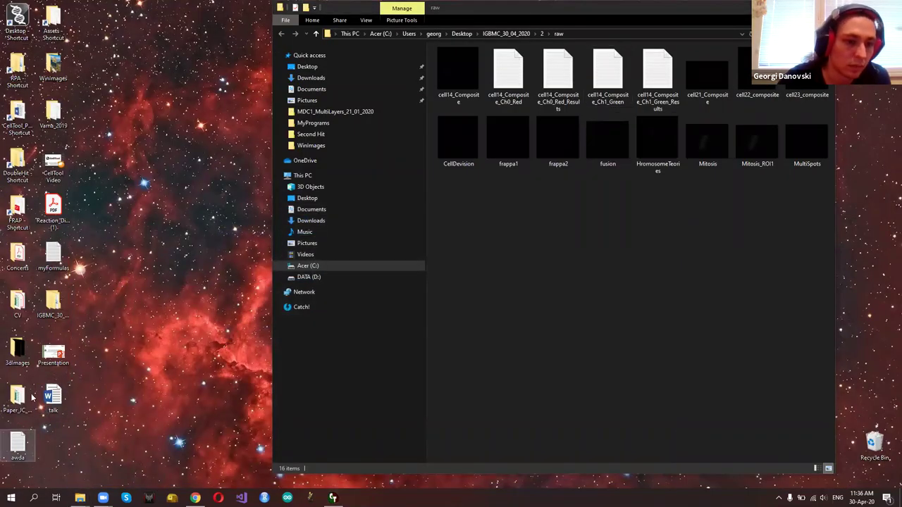
{"action": "right_click", "coordinate": [11, 436]}
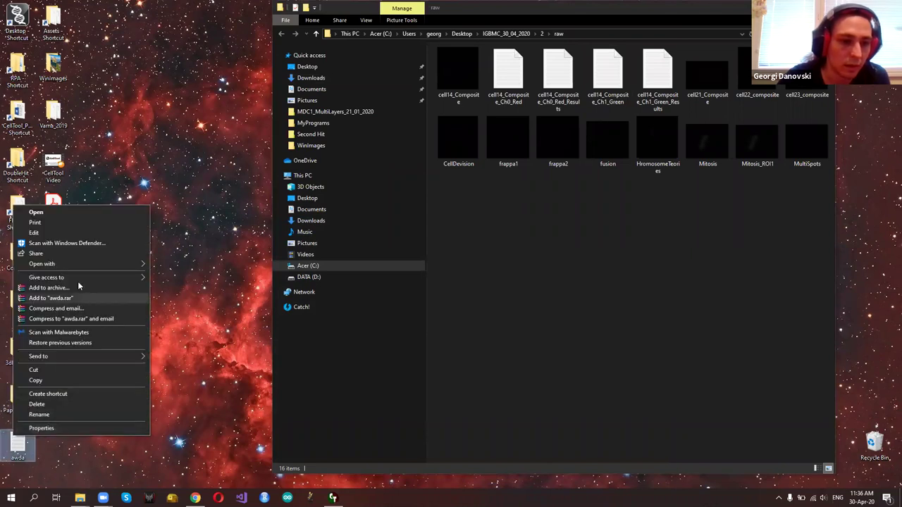
{"action": "mouse_move", "coordinate": [106, 263]}
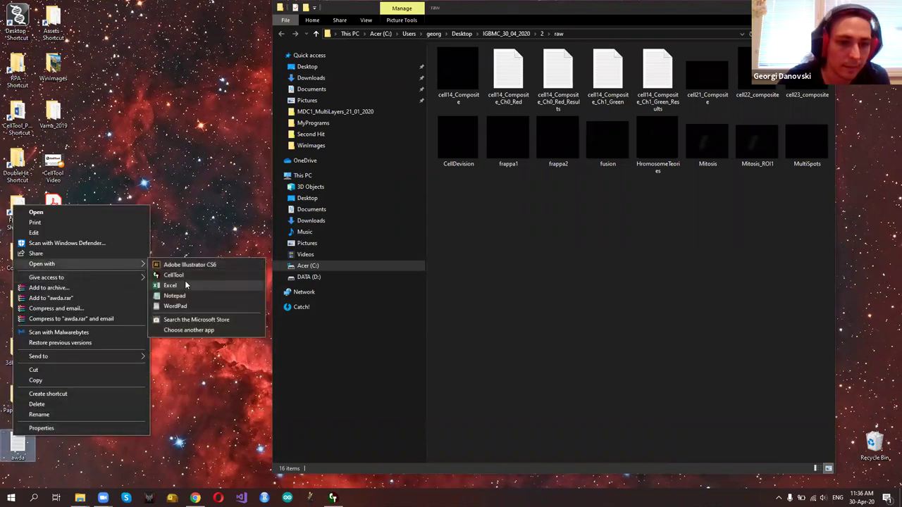
{"action": "left_click", "coordinate": [172, 285]}
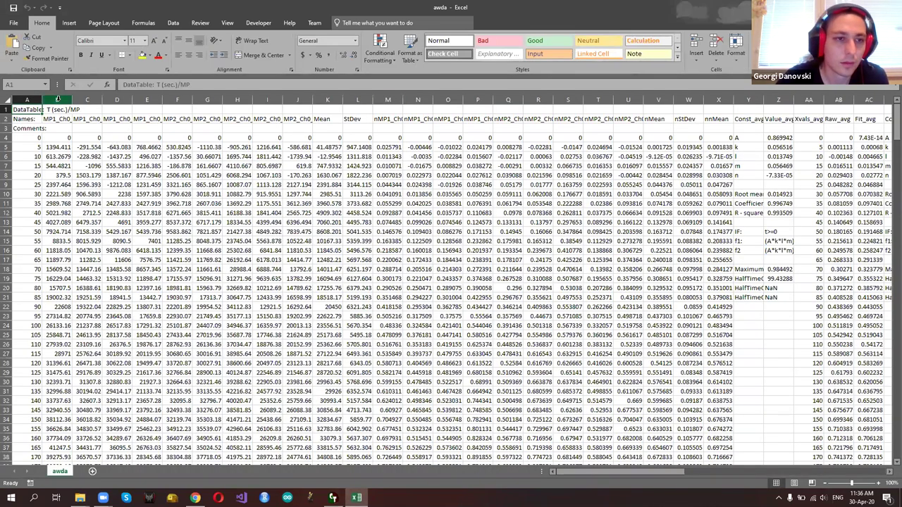
Review the raw B–J, Mean, StDev, normalised M–V and nStDev columns
{"action": "left_click", "coordinate": [57, 99]}
{"action": "left_click", "coordinate": [299, 100], "text": "shift"}
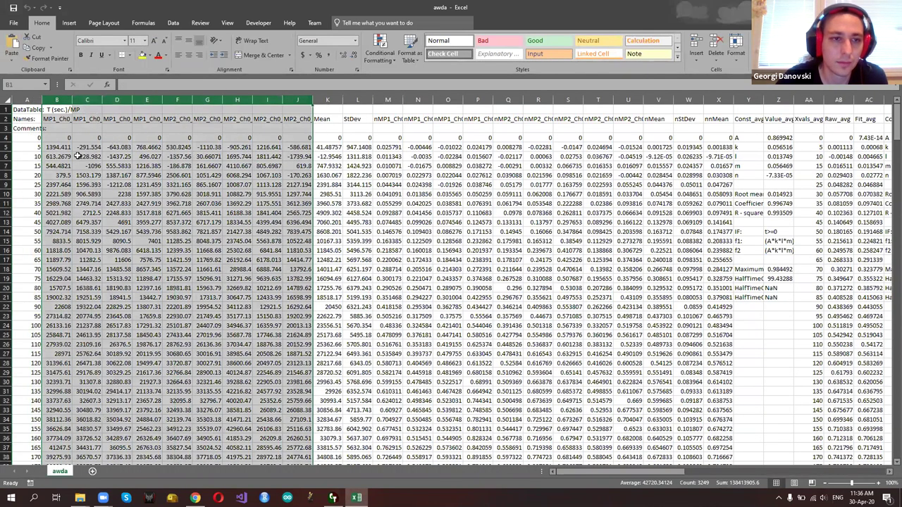
{"action": "left_click", "coordinate": [324, 100]}
{"action": "left_click", "coordinate": [358, 101]}
{"action": "left_click_drag", "start_coordinate": [399, 99], "coordinate": [665, 95]}
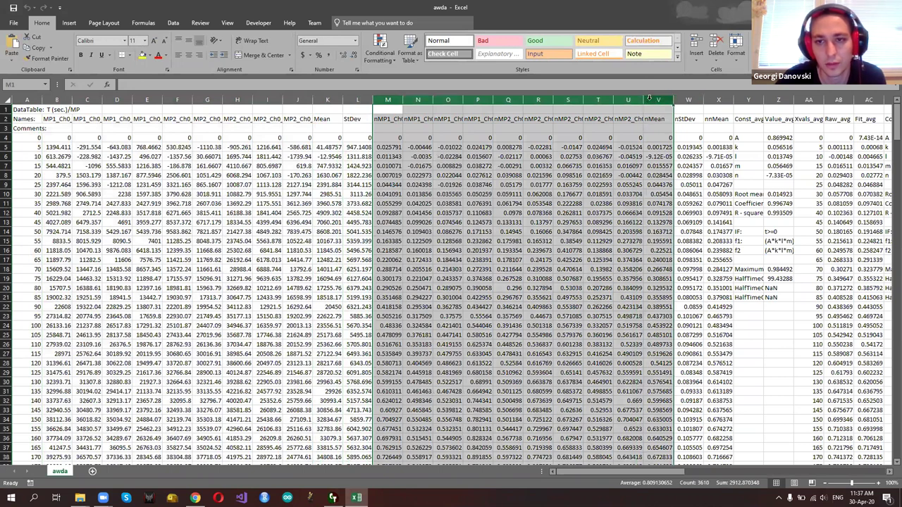
{"action": "left_click", "coordinate": [688, 99]}
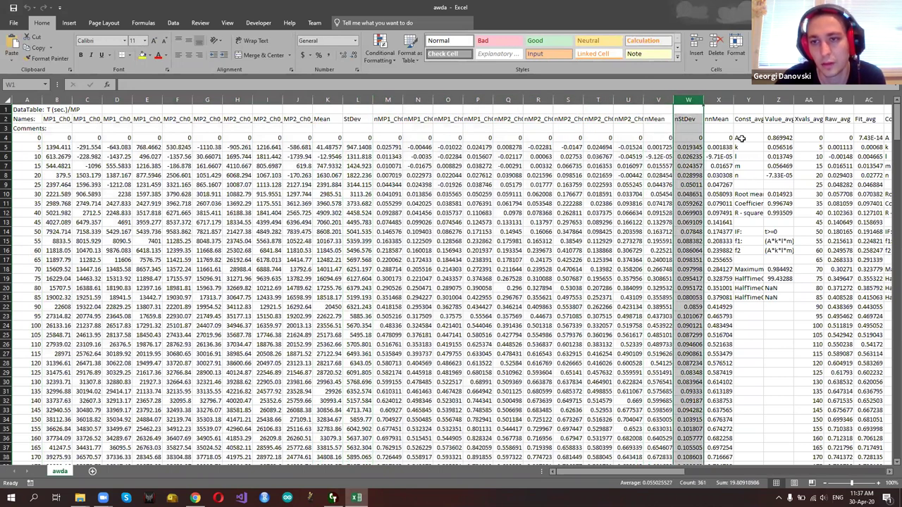
{"action": "scroll", "coordinate": [669, 468], "scroll_direction": "right", "scroll_amount": 5}
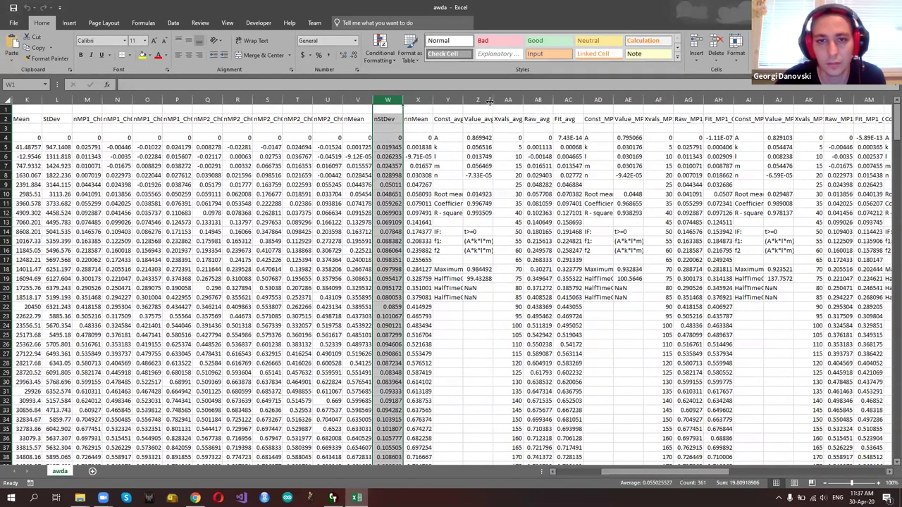
Select the Xvals_avg, Raw_avg and Fit_avg columns (AA:AC) as chart data
{"action": "left_click", "coordinate": [449, 99]}
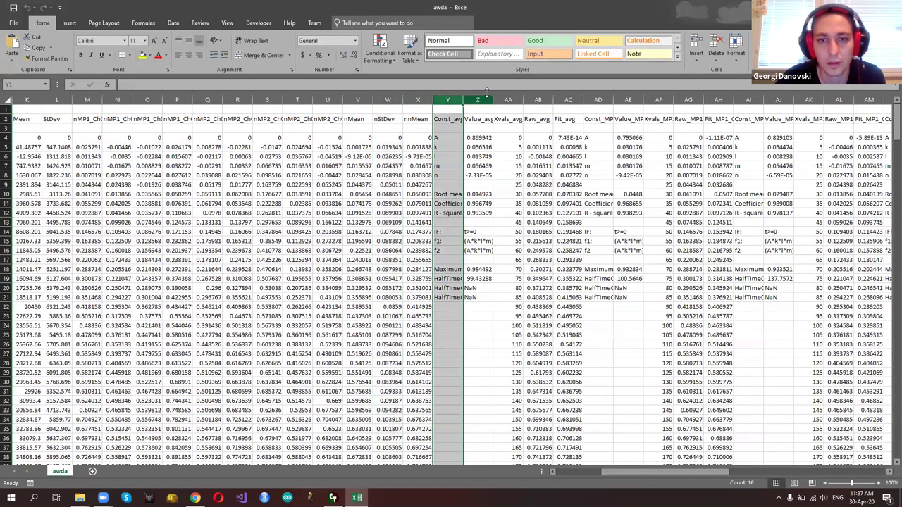
{"action": "left_click_drag", "start_coordinate": [481, 99], "coordinate": [558, 145]}
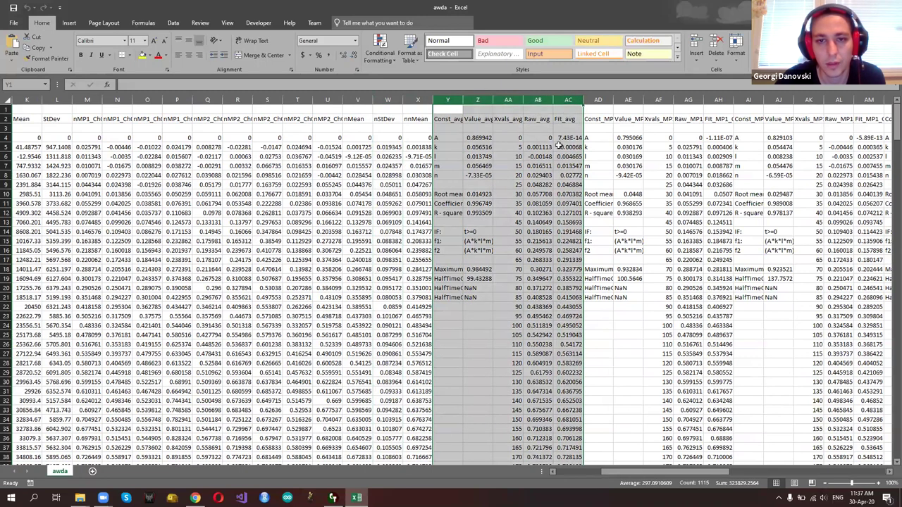
{"action": "left_click", "coordinate": [510, 98]}
{"action": "left_click", "coordinate": [540, 100]}
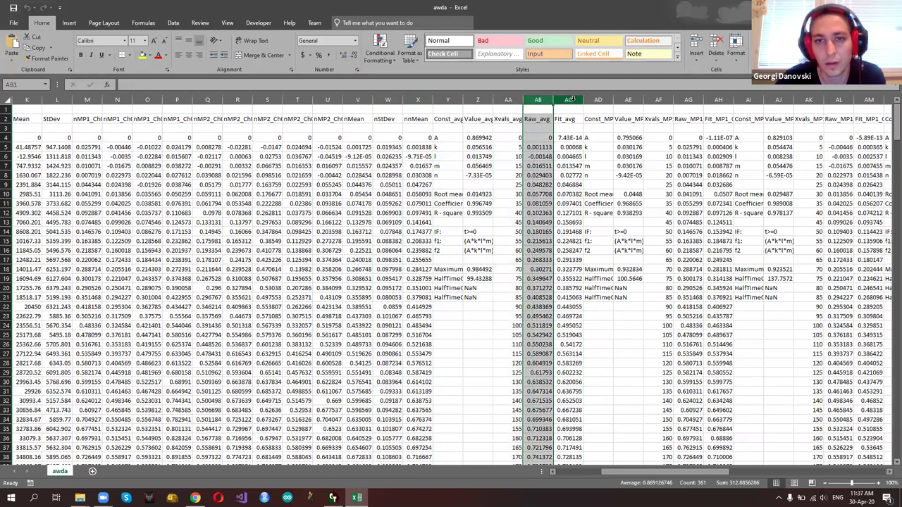
{"action": "left_click", "coordinate": [569, 100]}
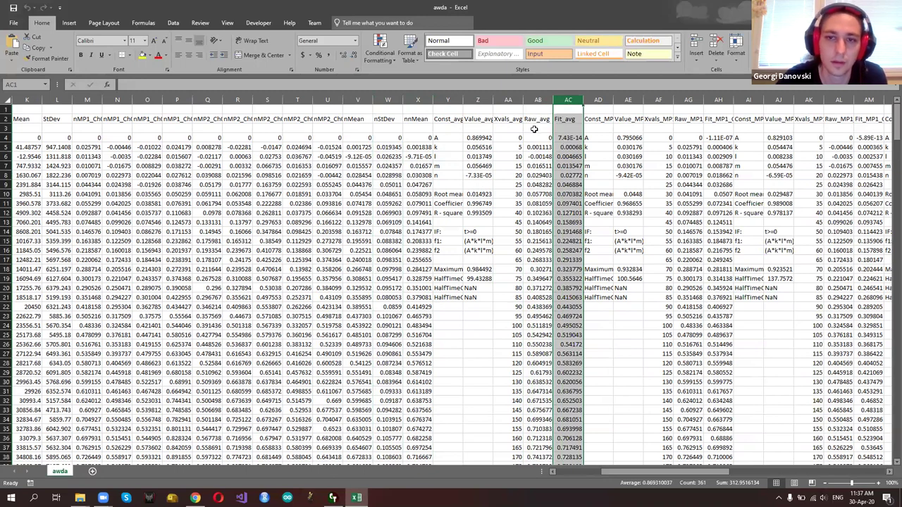
{"action": "left_click_drag", "start_coordinate": [507, 99], "coordinate": [568, 99]}
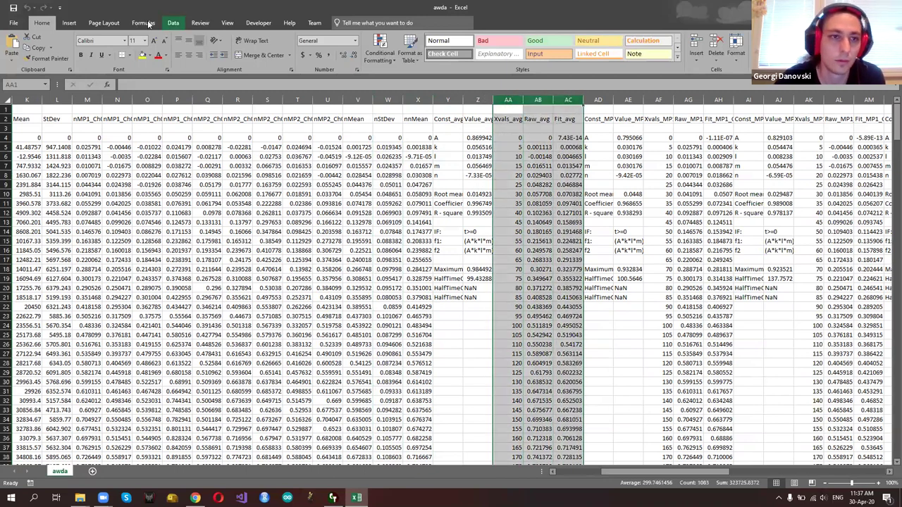
{"action": "left_click", "coordinate": [69, 22]}
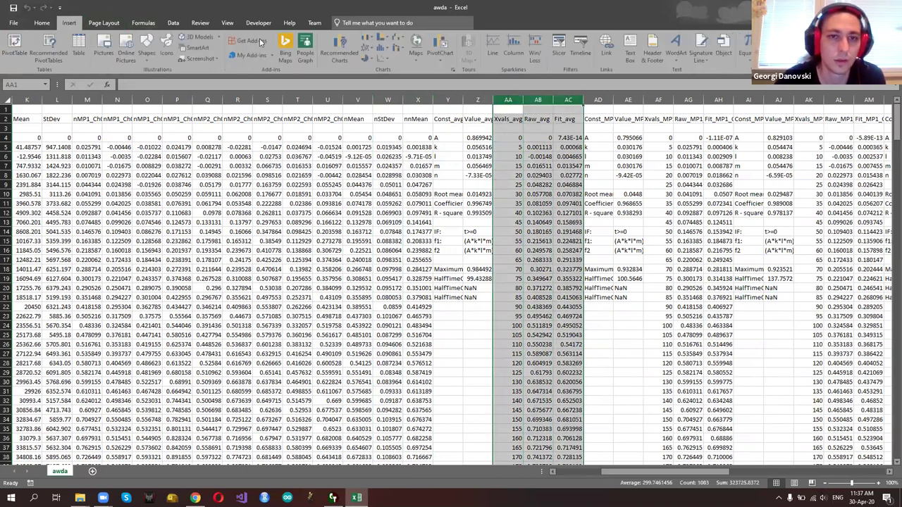
Insert a trial scatter-with-lines chart from the selected columns, then delete it
{"action": "left_click", "coordinate": [378, 46]}
{"action": "left_click", "coordinate": [441, 87]}
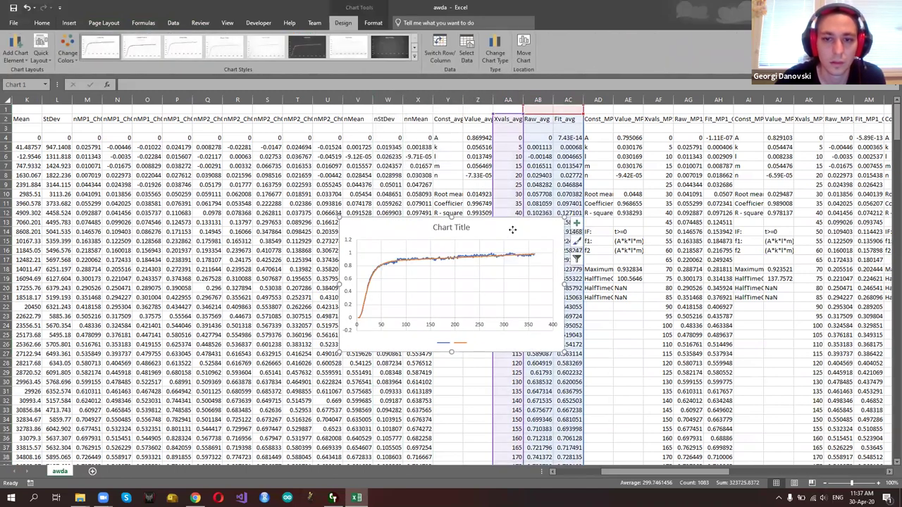
{"action": "left_click_drag", "start_coordinate": [512, 231], "coordinate": [888, 173]}
{"action": "key", "text": "Escape"}
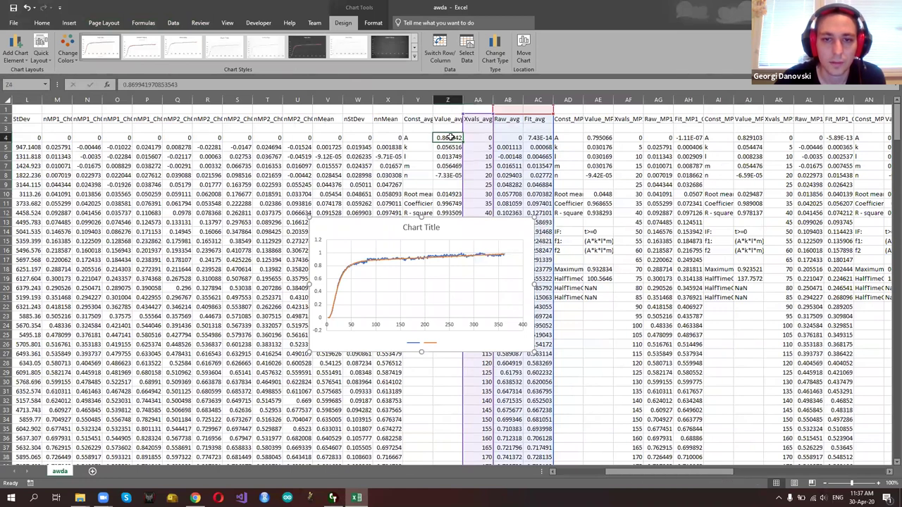
{"action": "left_click", "coordinate": [451, 138]}
{"action": "left_click", "coordinate": [449, 148]}
{"action": "left_click", "coordinate": [448, 156]}
{"action": "left_click", "coordinate": [495, 231]}
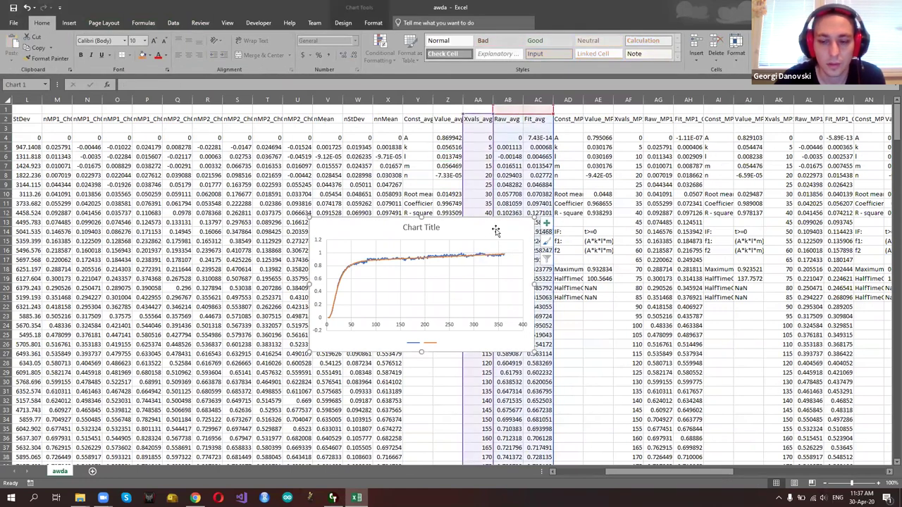
{"action": "key", "text": "Delete"}
Widen column Y and inspect the RMSD, R-squared and f1/f2 formula cells
{"action": "left_click", "coordinate": [451, 193]}
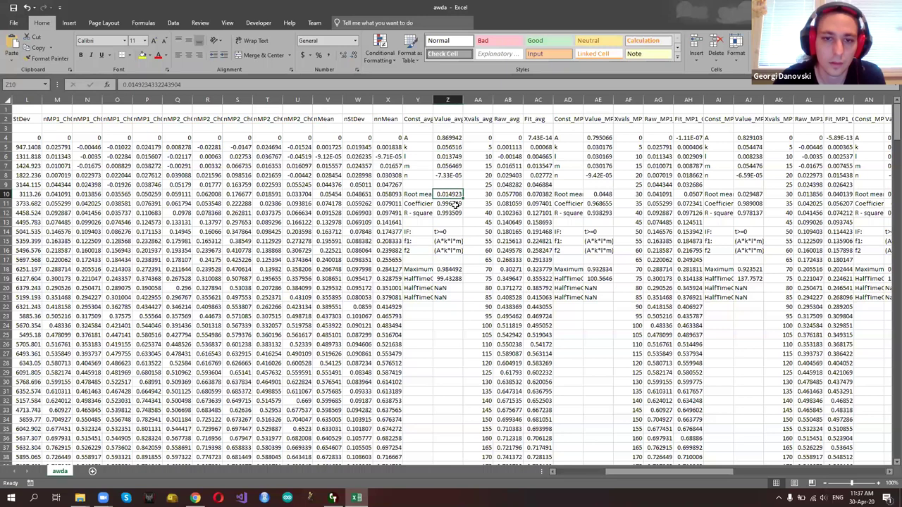
{"action": "left_click_drag", "start_coordinate": [432, 101], "coordinate": [506, 101]}
{"action": "left_click", "coordinate": [527, 211]}
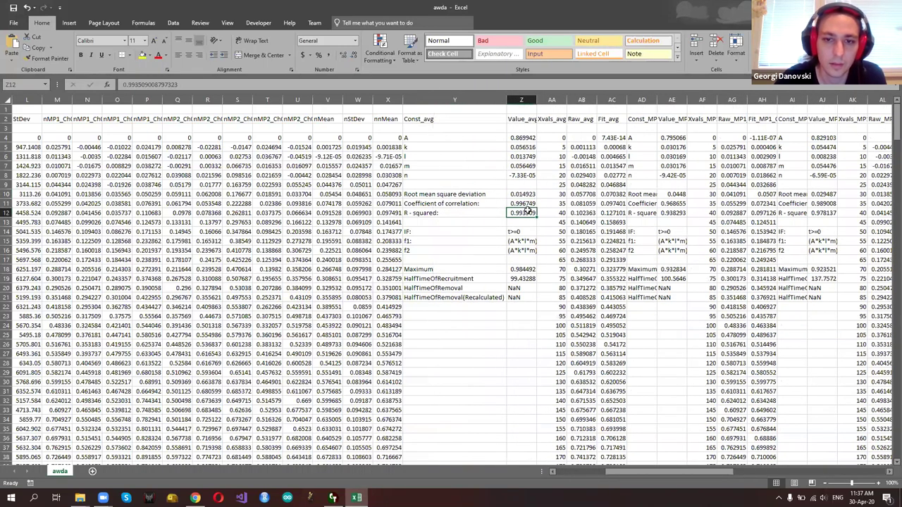
{"action": "left_click", "coordinate": [531, 241]}
{"action": "left_click", "coordinate": [531, 249]}
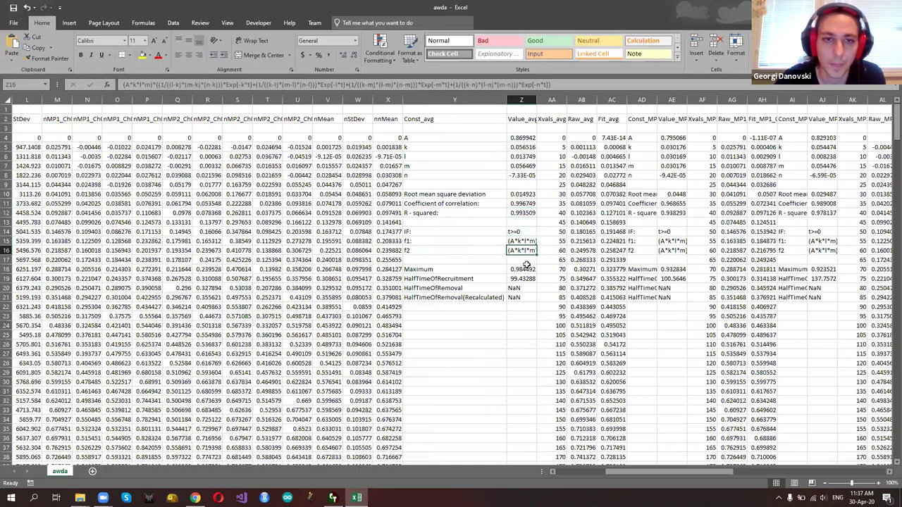
Close the awda workbook without saving and return to CellTool
{"action": "left_click", "coordinate": [524, 271]}
{"action": "left_click_drag", "start_coordinate": [667, 486], "coordinate": [817, 471]}
{"action": "left_click", "coordinate": [888, 7]}
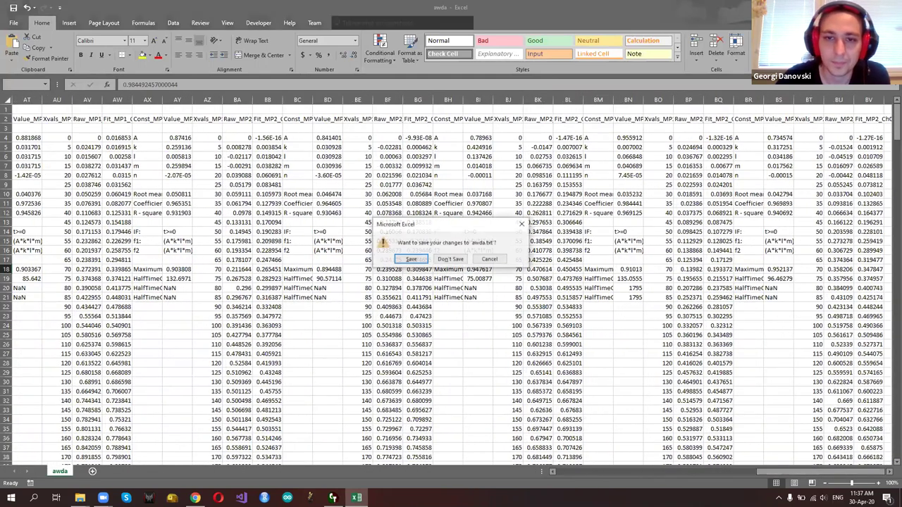
{"action": "left_click", "coordinate": [447, 258]}
{"action": "left_click", "coordinate": [333, 497]}
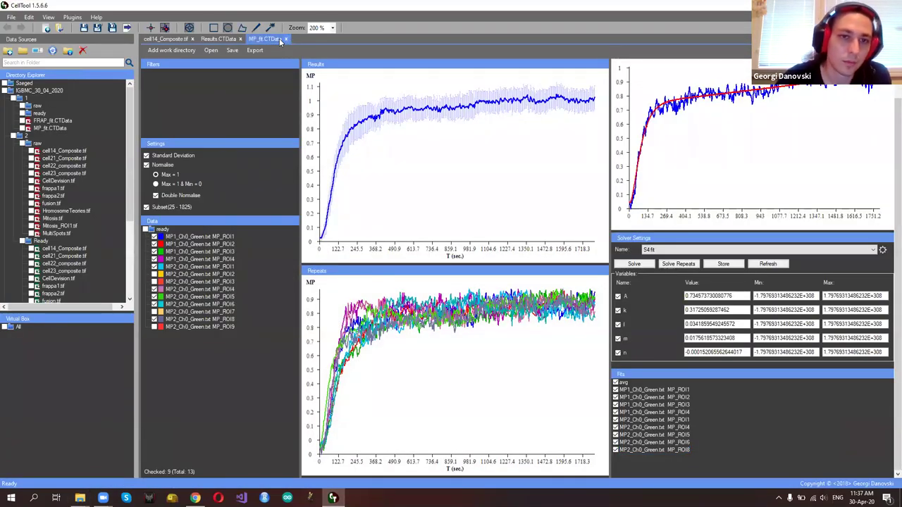
Close MP_fit.CTData, Results.CTData and cell14_Composite unsaved, then expand the raw folder
{"action": "left_click", "coordinate": [285, 40]}
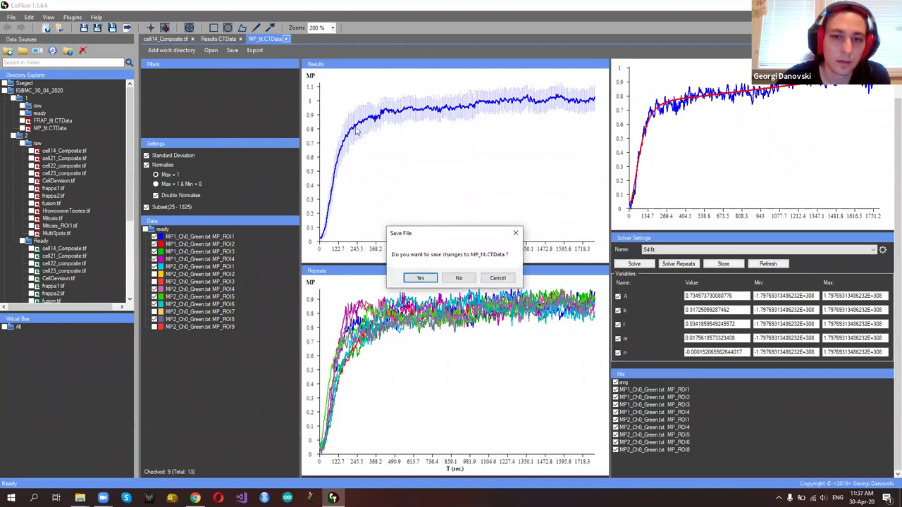
{"action": "left_click", "coordinate": [456, 278]}
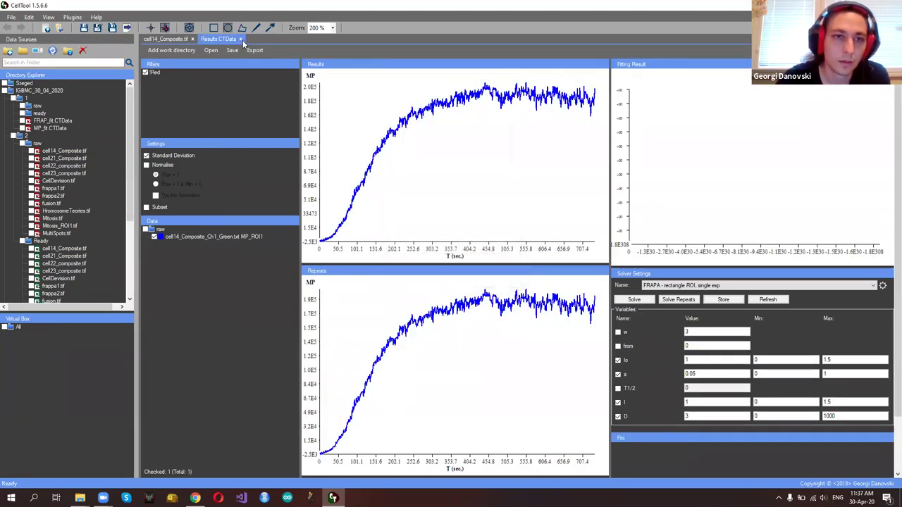
{"action": "left_click", "coordinate": [241, 39]}
{"action": "left_click", "coordinate": [456, 278]}
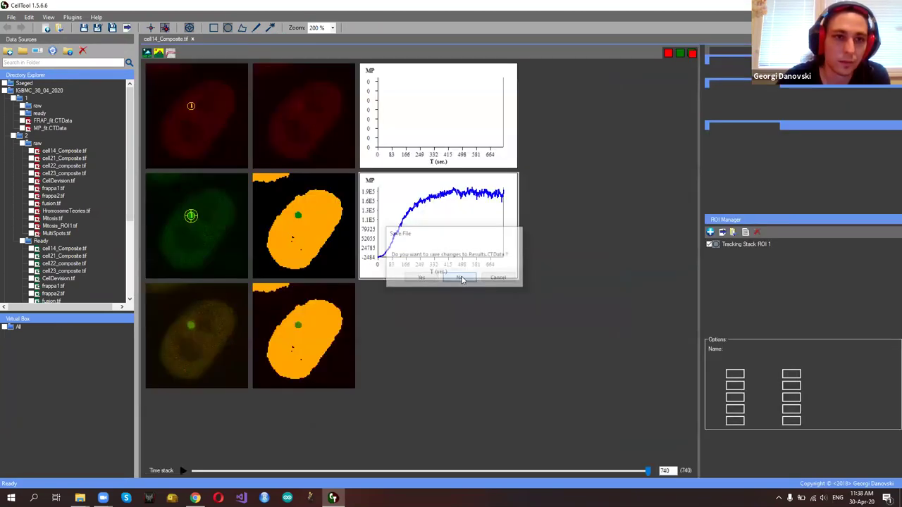
{"action": "left_click", "coordinate": [194, 39]}
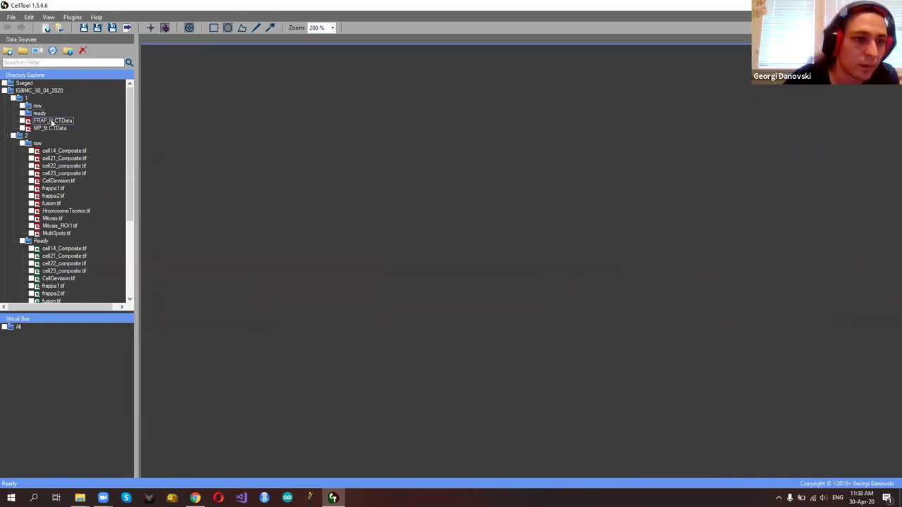
{"action": "double_click", "coordinate": [37, 106]}
Open FRAP.tif, zoom in, and step through its 606 time frames
{"action": "double_click", "coordinate": [51, 122]}
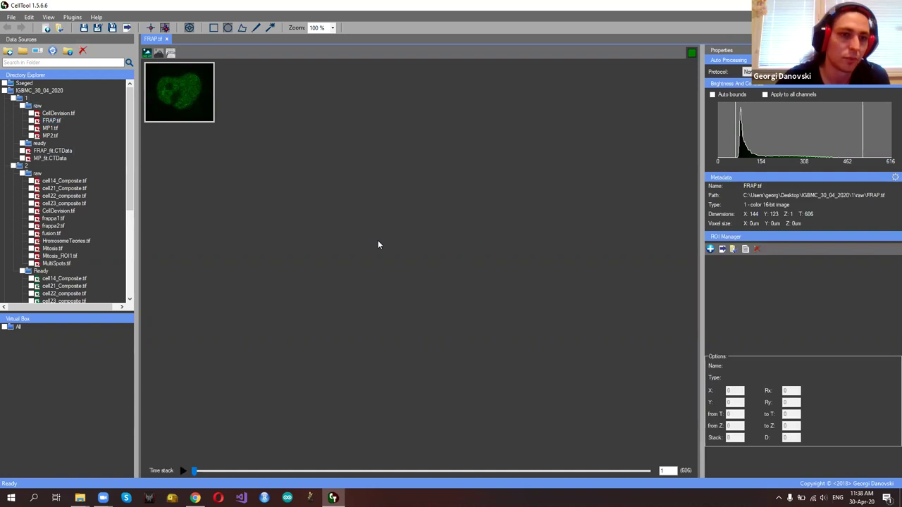
{"action": "scroll", "coordinate": [353, 279], "scroll_direction": "up", "scroll_amount": 2}
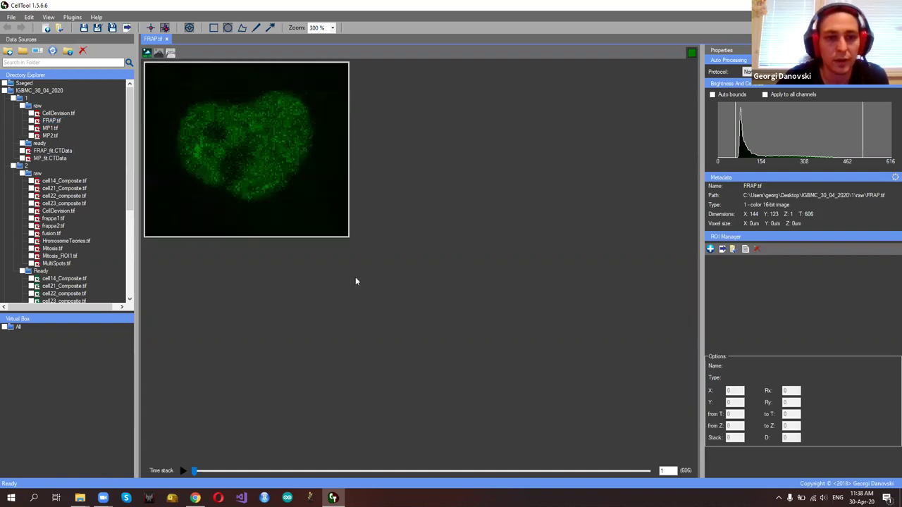
{"action": "mouse_move", "coordinate": [193, 471]}
{"action": "left_mouse_down"}
{"action": "mouse_move", "coordinate": [208, 470]}
{"action": "mouse_move", "coordinate": [191, 470]}
{"action": "left_mouse_up"}
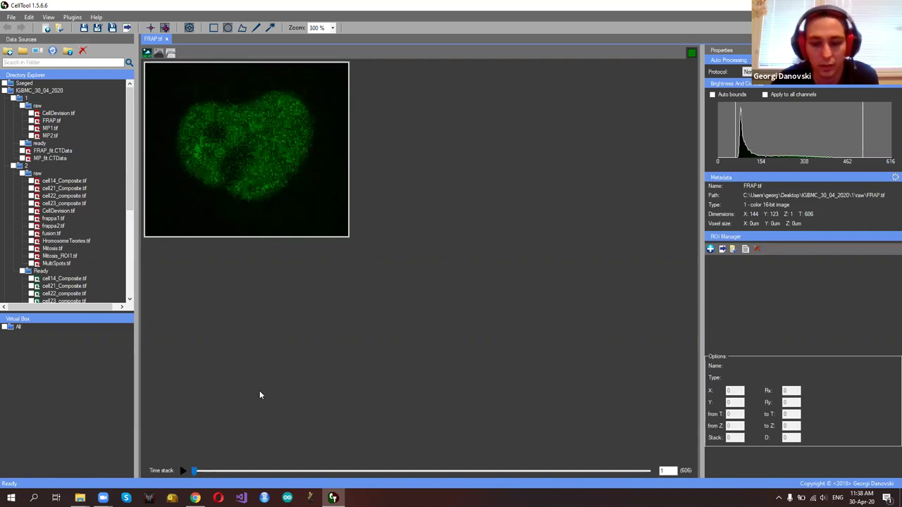
{"action": "key", "text": "space"}
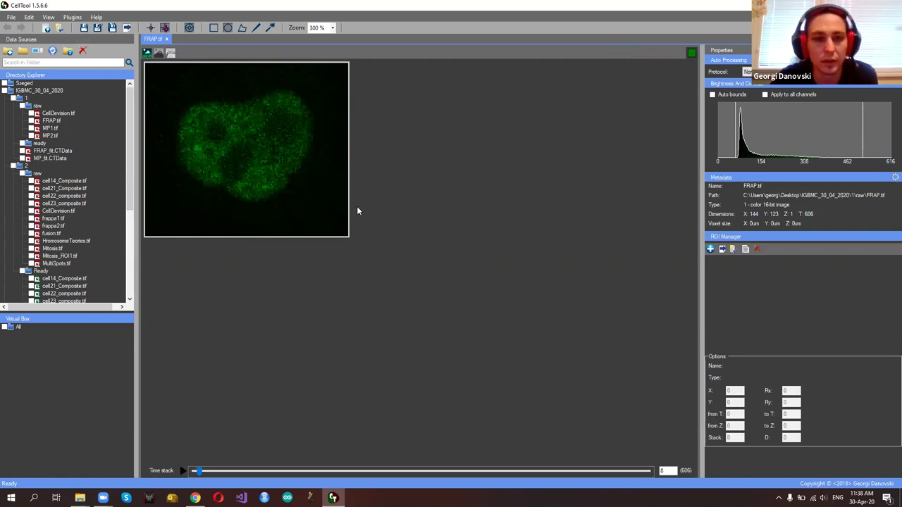
{"action": "scroll", "coordinate": [281, 126], "scroll_direction": "up", "scroll_amount": 2}
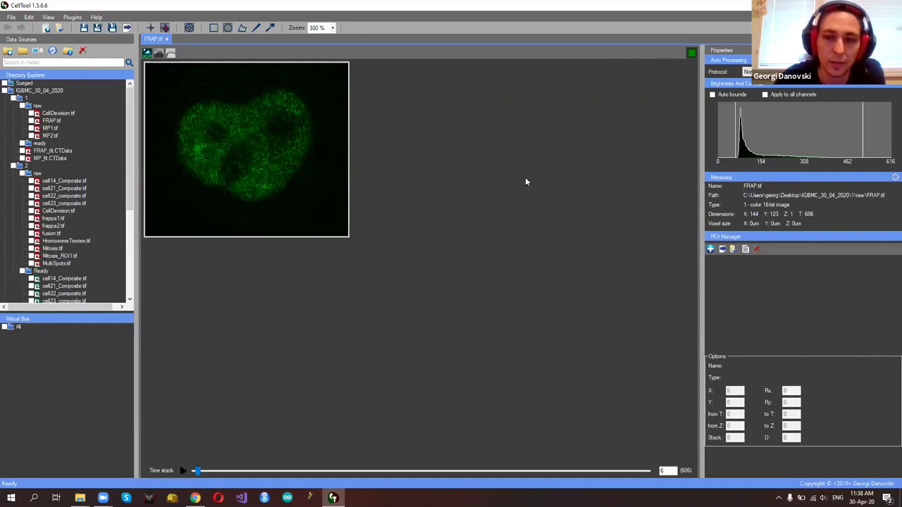
Auto-find an ROI on the cell from the ROI list, then delete it
{"action": "right_click", "coordinate": [749, 274]}
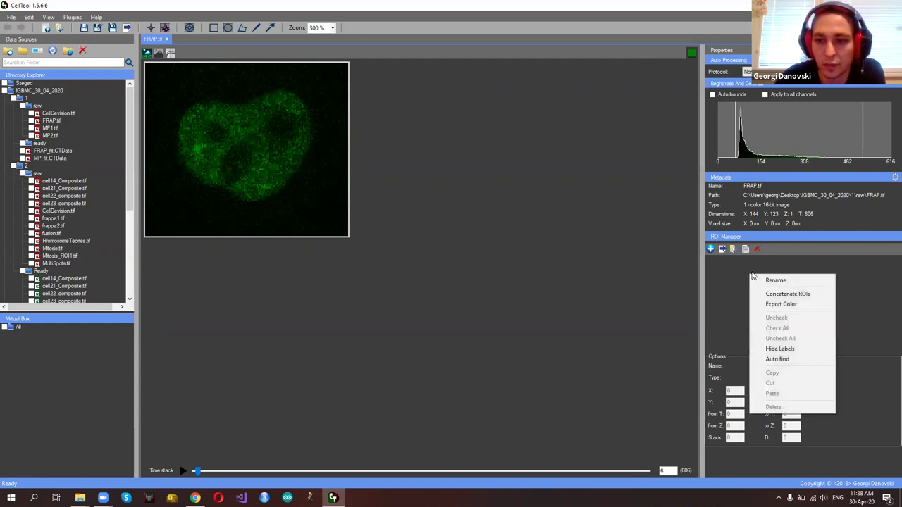
{"action": "left_click", "coordinate": [779, 361]}
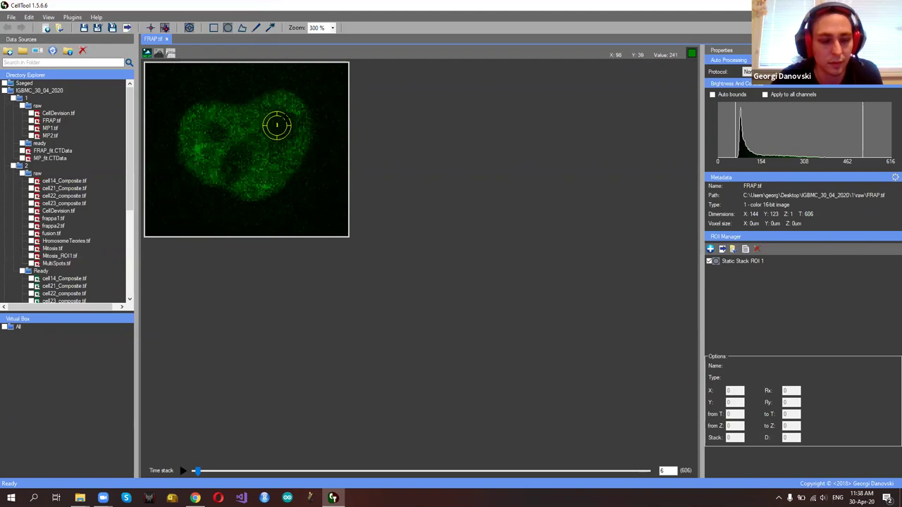
{"action": "left_click", "coordinate": [282, 125]}
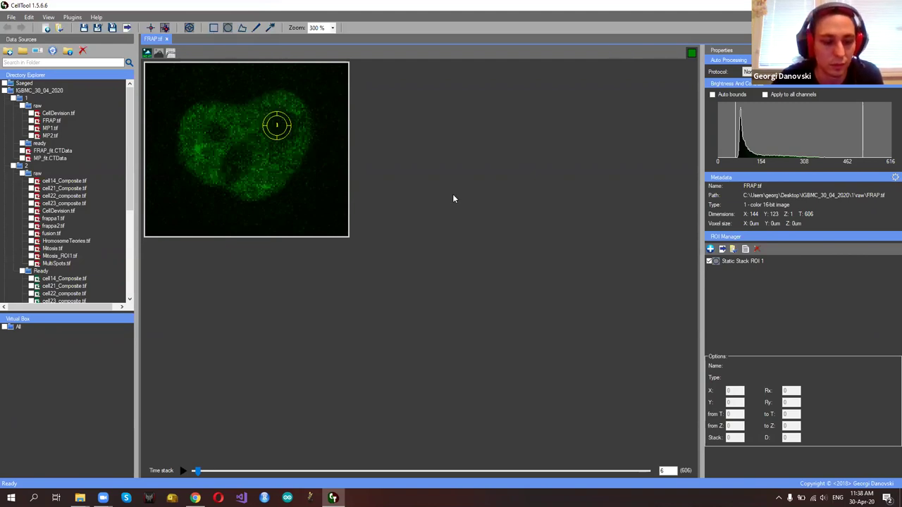
{"action": "key", "text": "Delete"}
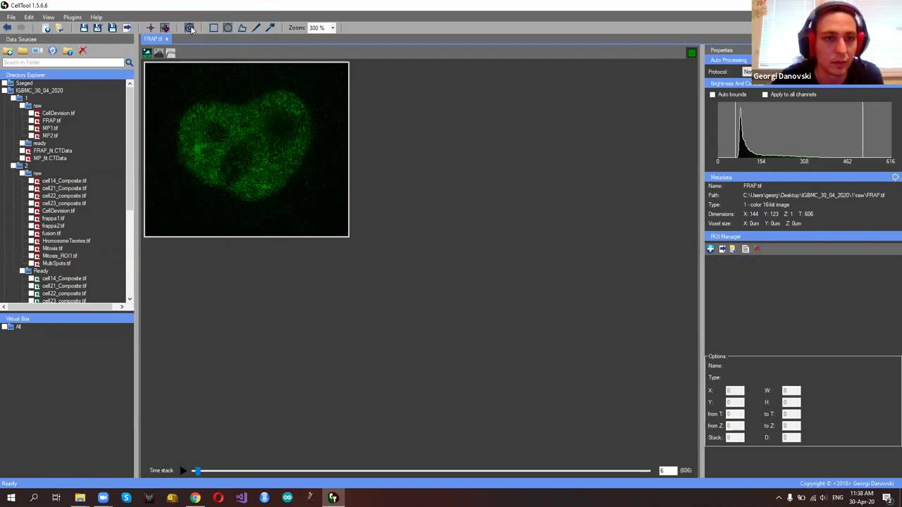
Auto-fit a 15×15 circular ROI and nudge it onto the nucleus's upper right
{"action": "left_click", "coordinate": [228, 28]}
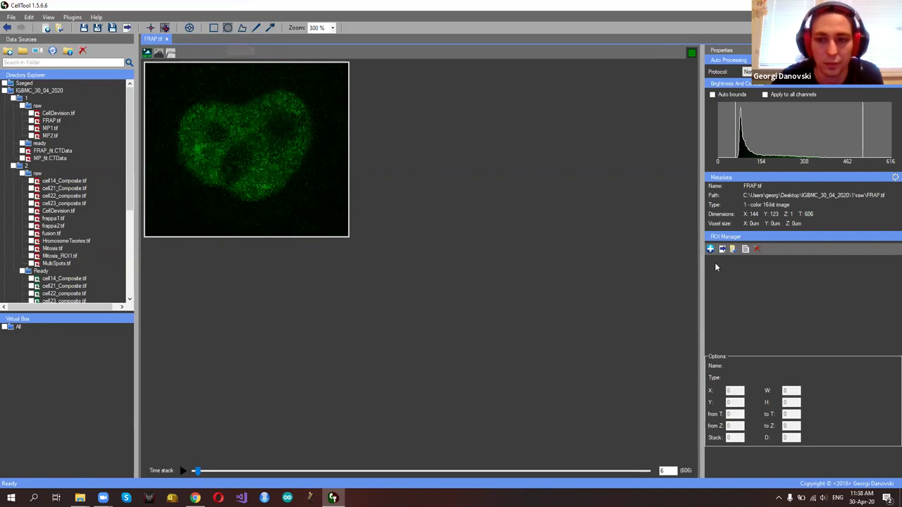
{"action": "right_click", "coordinate": [749, 267]}
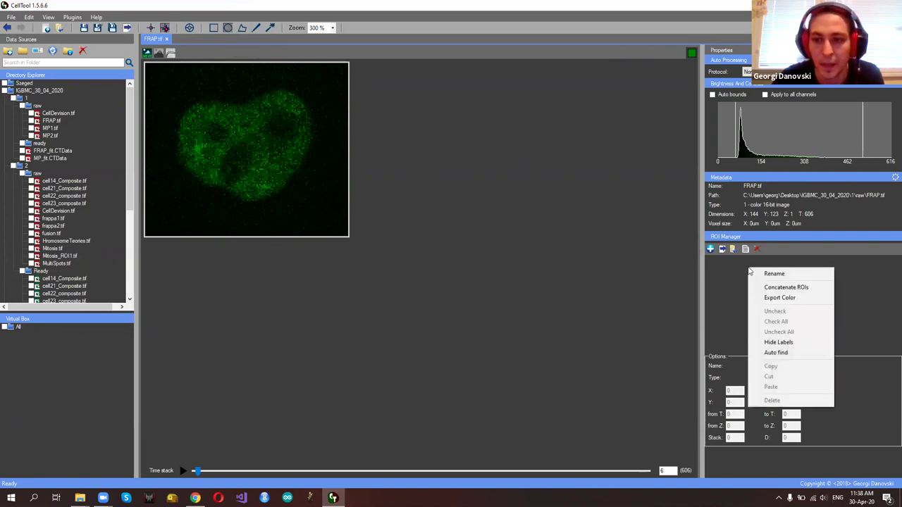
{"action": "left_click", "coordinate": [784, 353]}
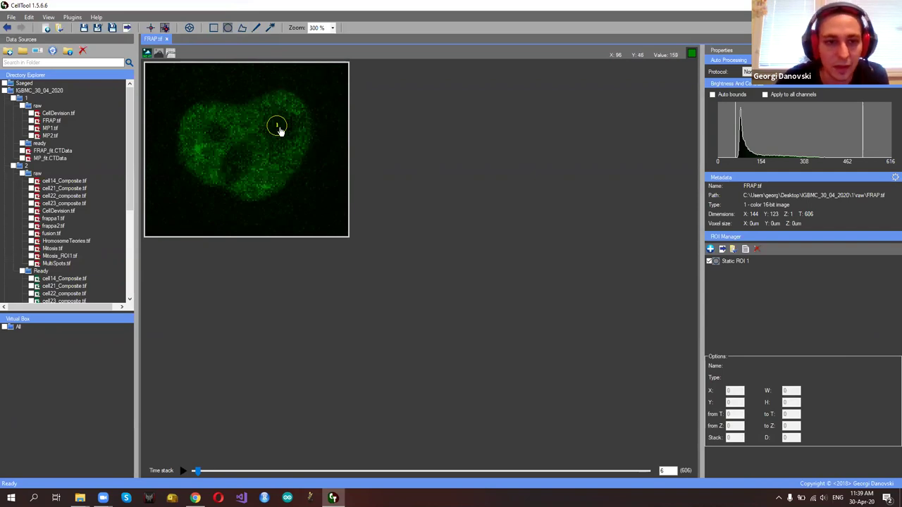
{"action": "left_click_drag", "start_coordinate": [277, 128], "coordinate": [279, 127]}
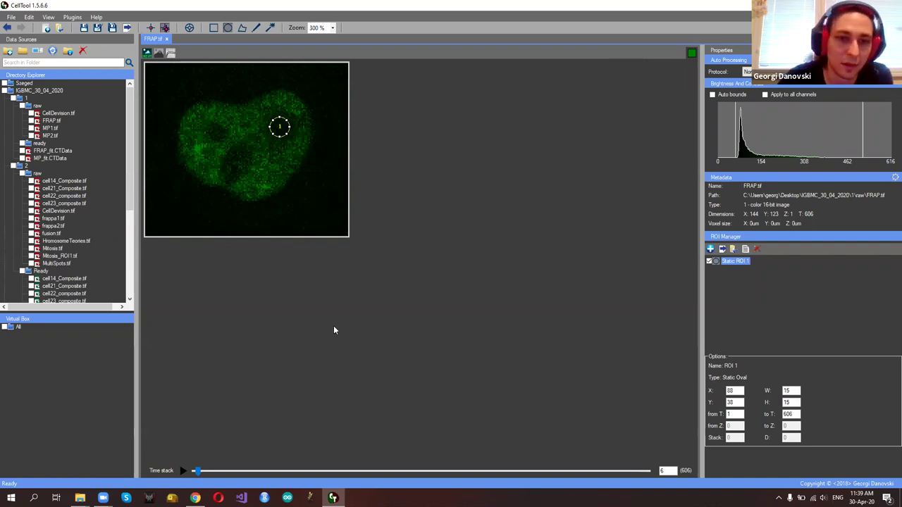
{"action": "left_click_drag", "start_coordinate": [203, 470], "coordinate": [197, 471]}
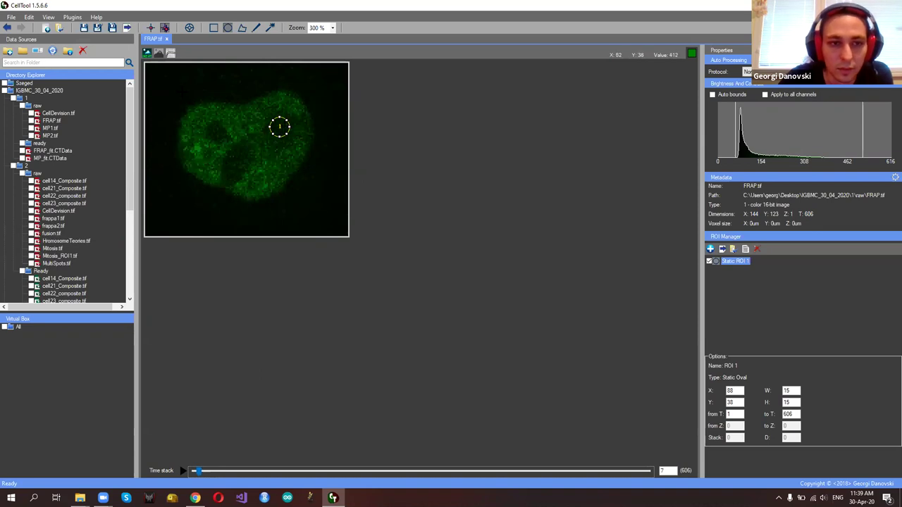
Plot ROI 1's mean intensity over time and open a second image copy's processing settings
{"action": "left_click", "coordinate": [160, 54]}
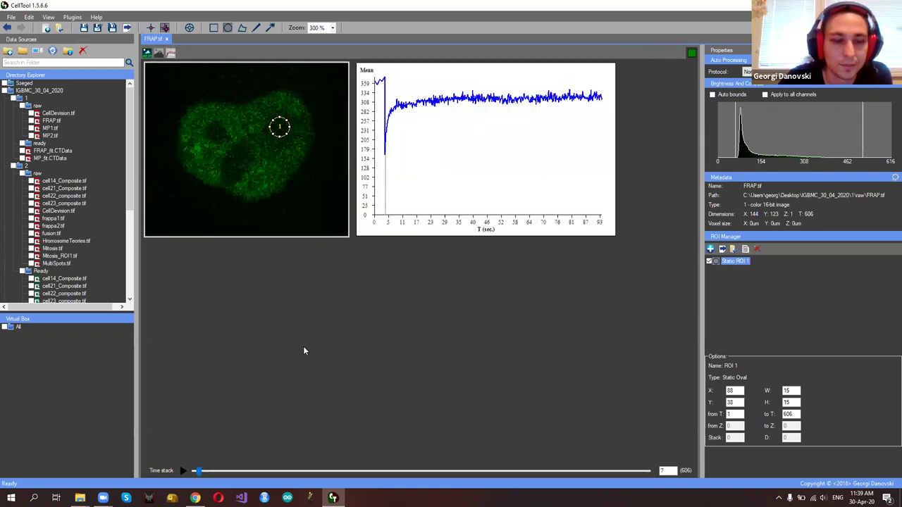
{"action": "mouse_move", "coordinate": [196, 473]}
{"action": "left_mouse_down"}
{"action": "mouse_move", "coordinate": [324, 474]}
{"action": "mouse_move", "coordinate": [194, 474]}
{"action": "left_mouse_up"}
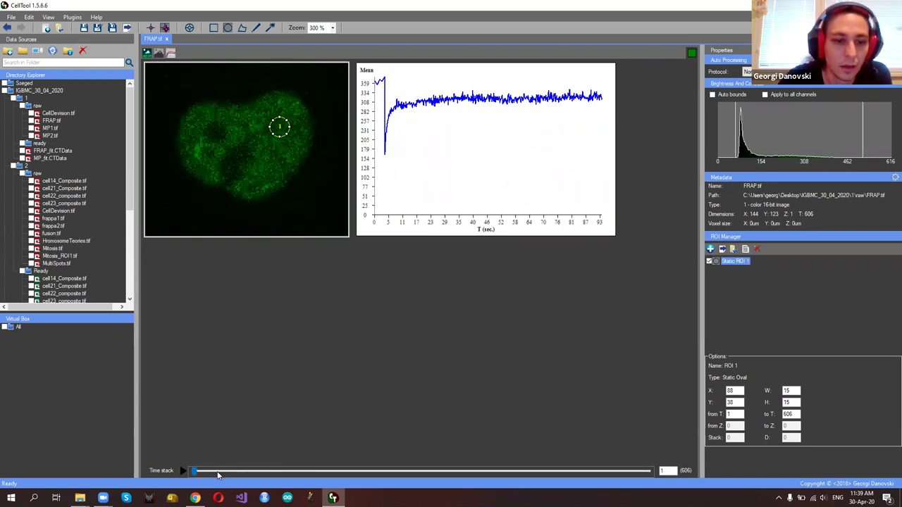
{"action": "left_click", "coordinate": [159, 52]}
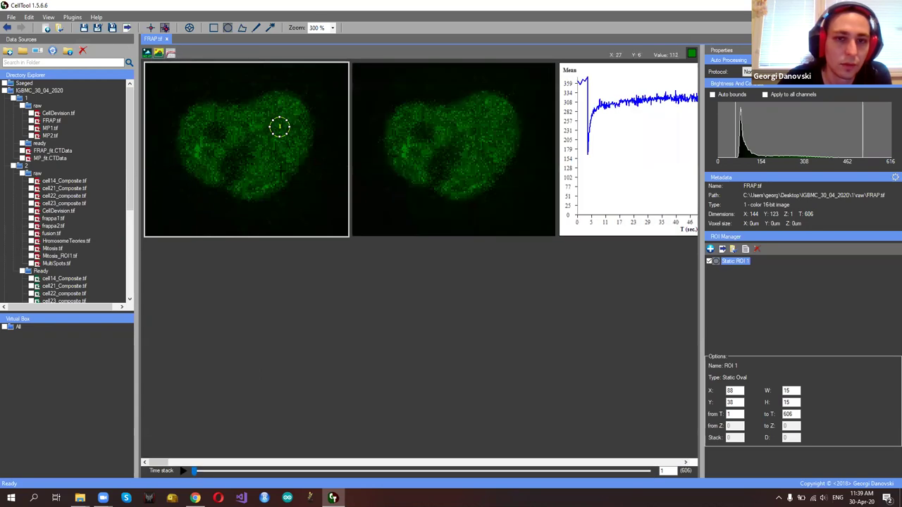
{"action": "left_click", "coordinate": [466, 104]}
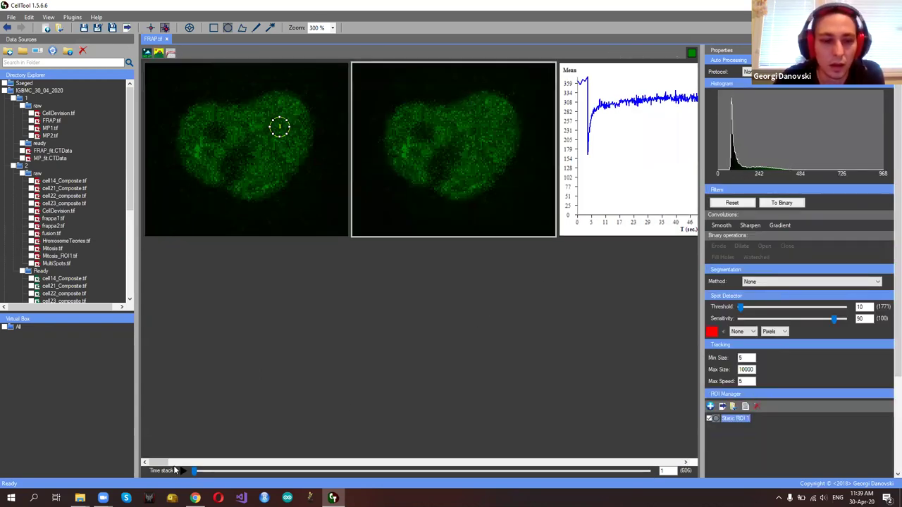
Apply a 5x5 Gaussian blur to the second image at around frame 370
{"action": "left_click_drag", "start_coordinate": [190, 472], "coordinate": [471, 477]}
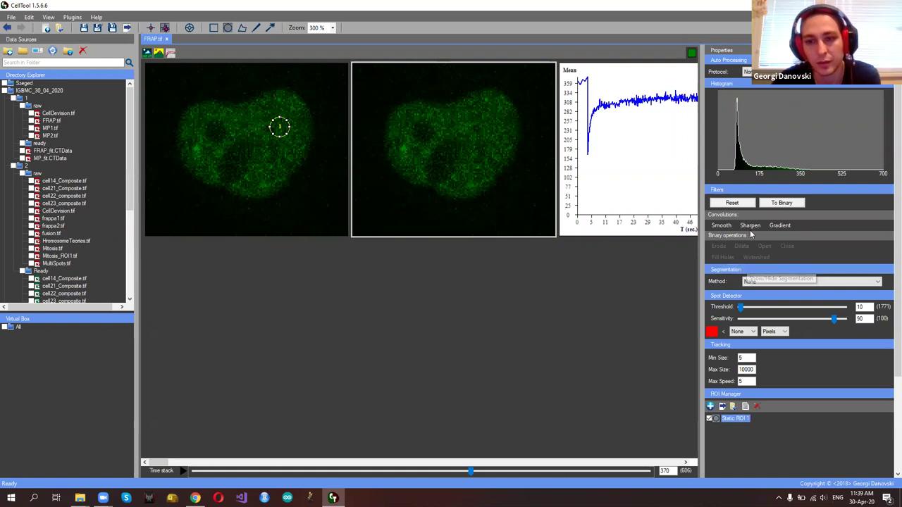
{"action": "left_click", "coordinate": [724, 227]}
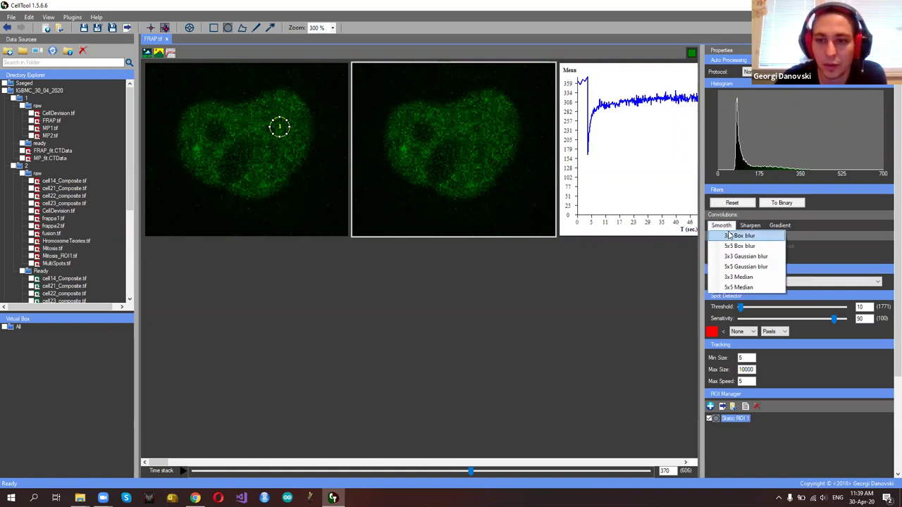
{"action": "left_click", "coordinate": [750, 267]}
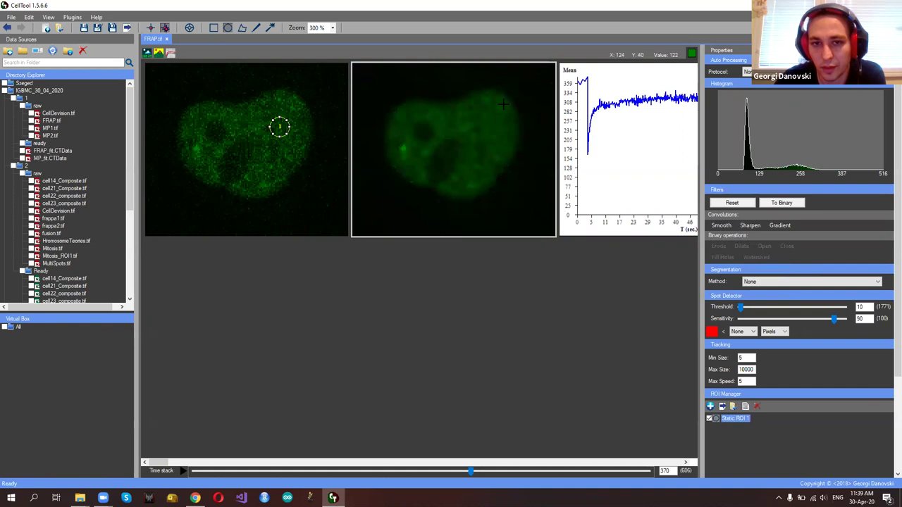
Segment the blurred image with Otsu thresholding, 1 threshold, and set T1 to 203
{"action": "left_click", "coordinate": [800, 285]}
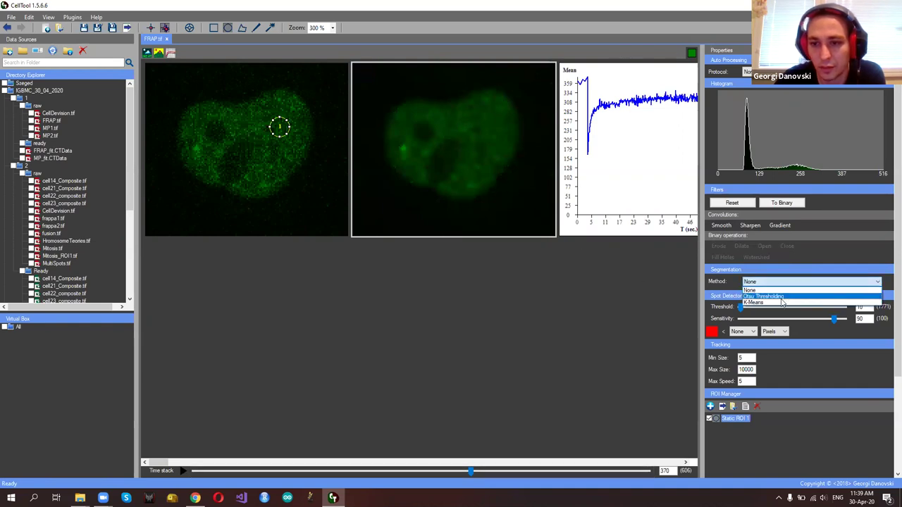
{"action": "left_click", "coordinate": [789, 299]}
{"action": "left_click", "coordinate": [758, 300]}
{"action": "left_click", "coordinate": [750, 310]}
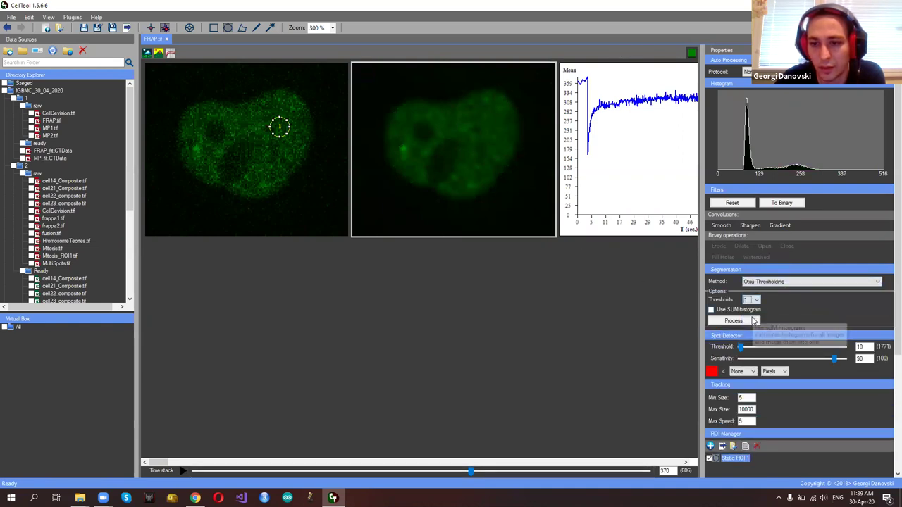
{"action": "left_click", "coordinate": [746, 322]}
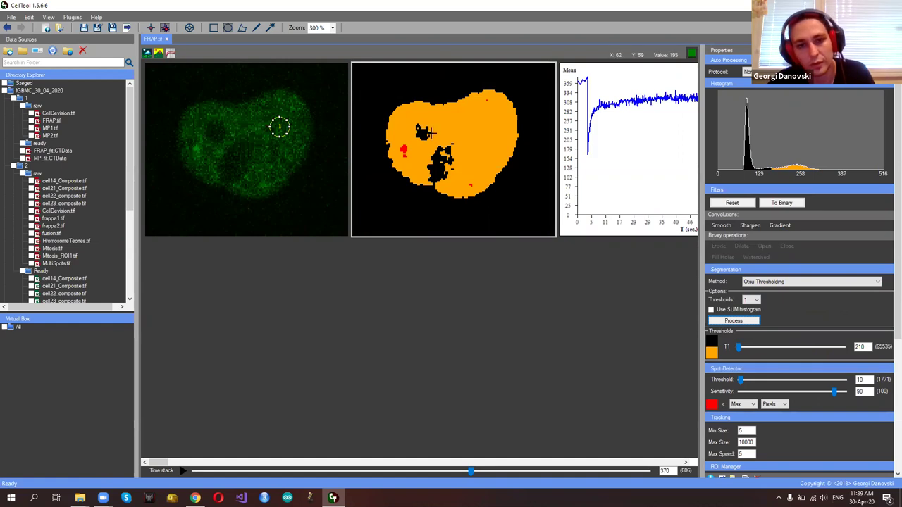
{"action": "left_click", "coordinate": [764, 349]}
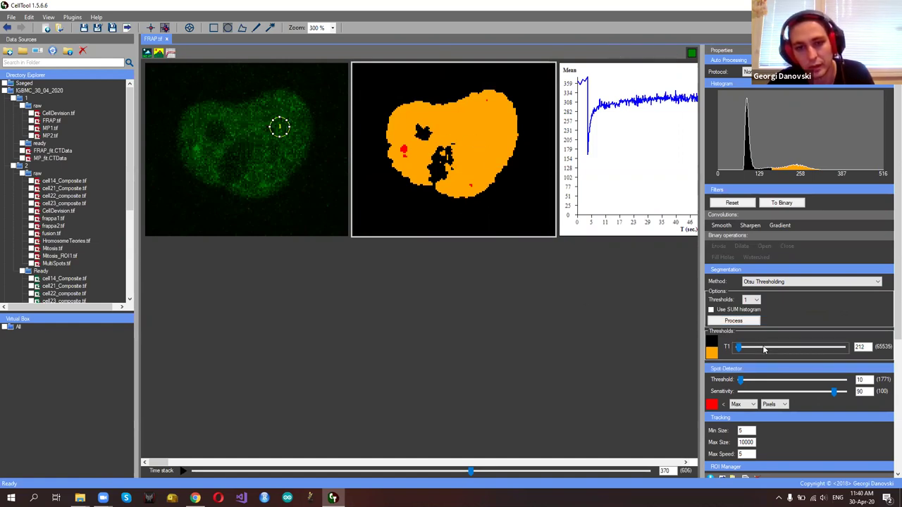
{"action": "scroll", "coordinate": [764, 349], "scroll_direction": "down", "scroll_amount": 1}
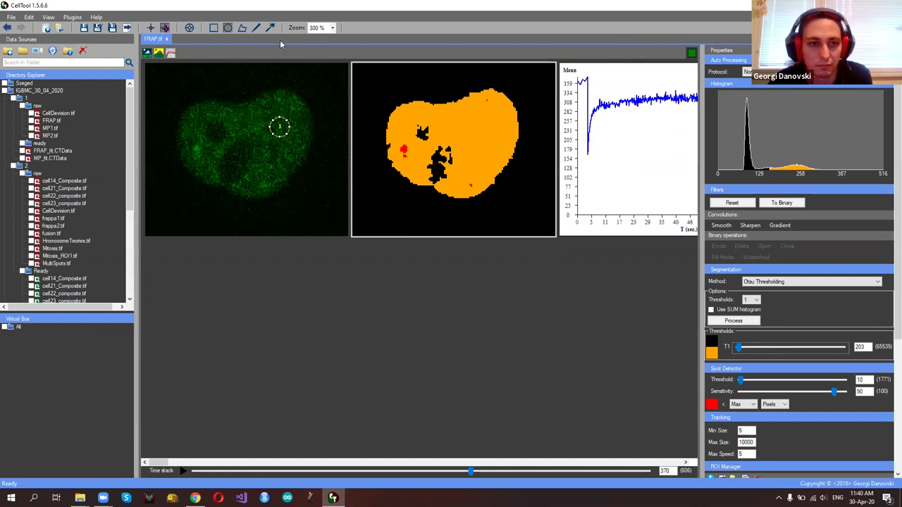
{"action": "left_click", "coordinate": [279, 127]}
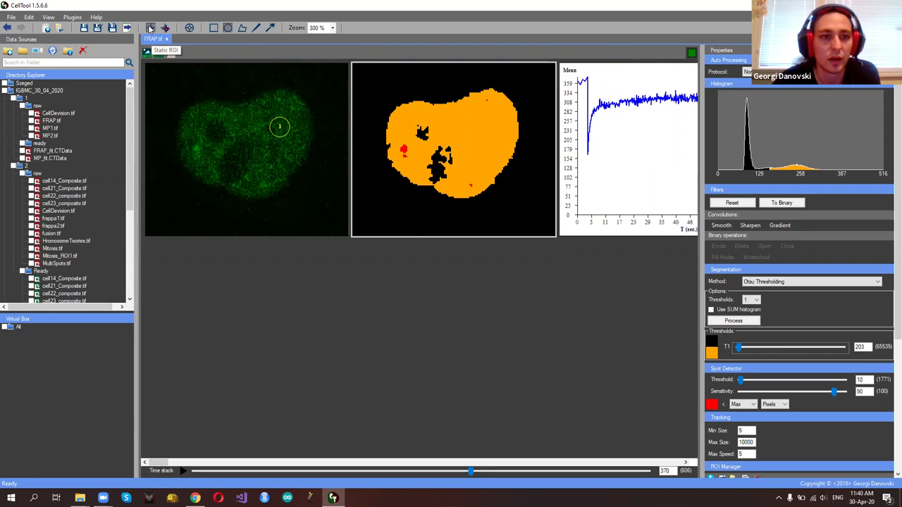
Magic-wand the orange nucleus mask into a second ROI, adding its red mean-intensity curve
{"action": "left_click", "coordinate": [270, 30]}
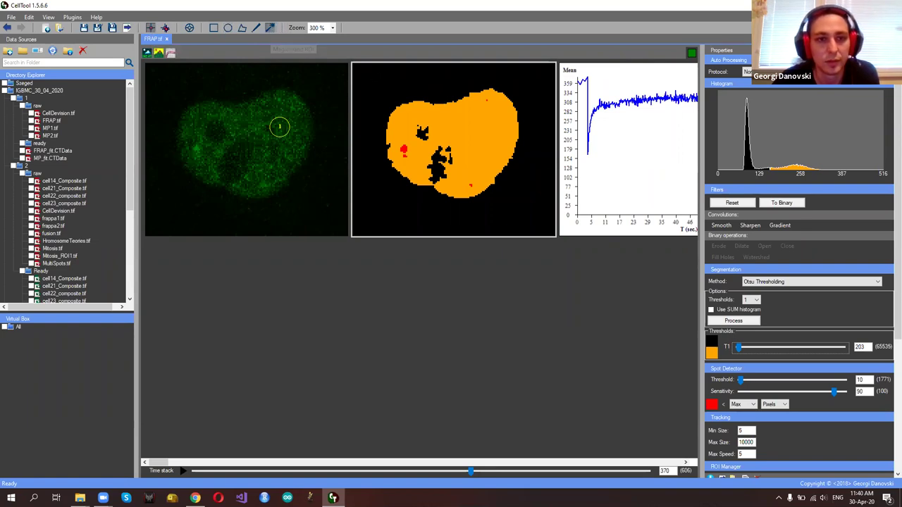
{"action": "left_click", "coordinate": [477, 127]}
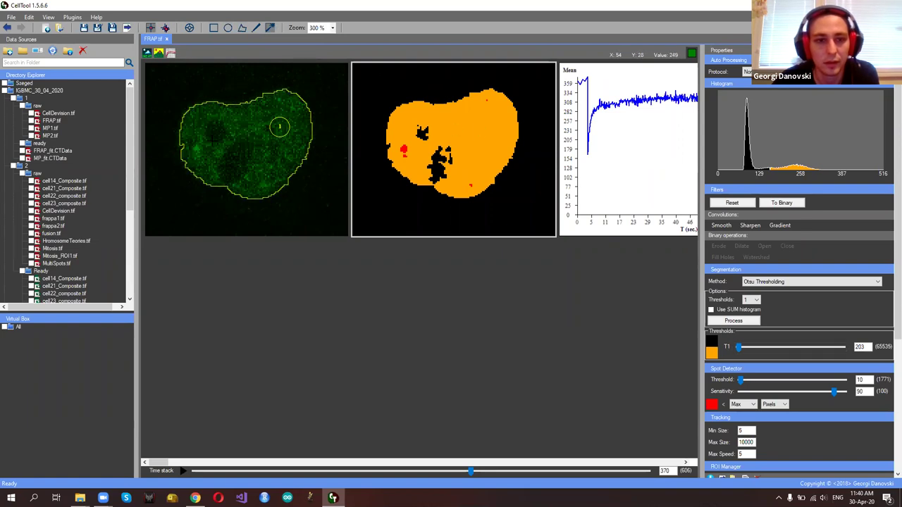
{"action": "left_click", "coordinate": [248, 143]}
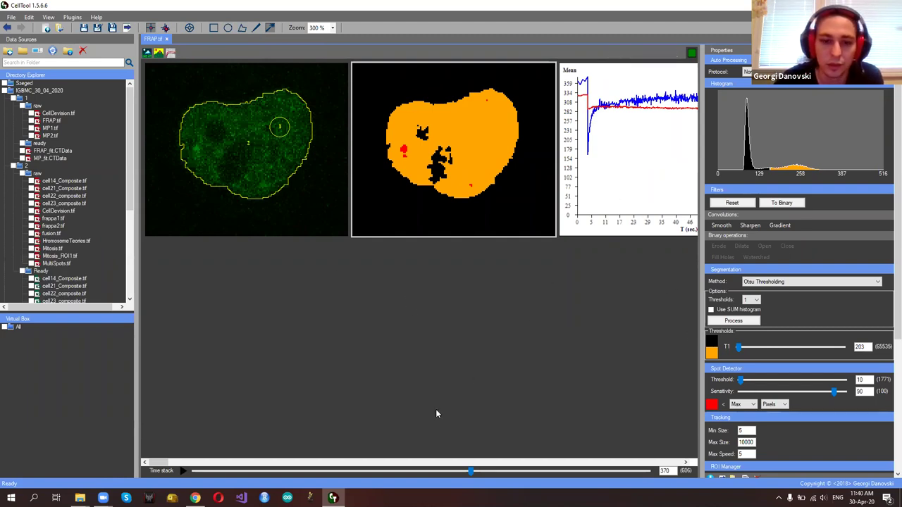
{"action": "double_click", "coordinate": [383, 303]}
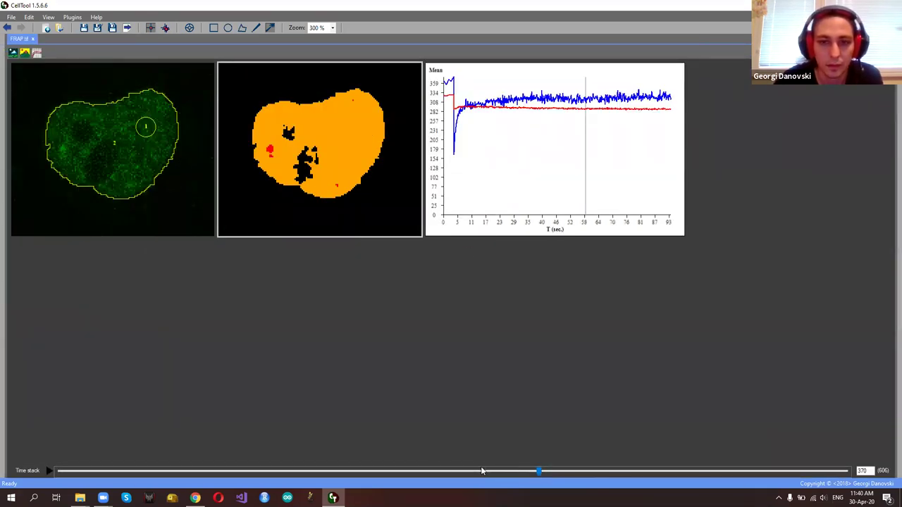
{"action": "left_click_drag", "start_coordinate": [503, 478], "coordinate": [528, 472]}
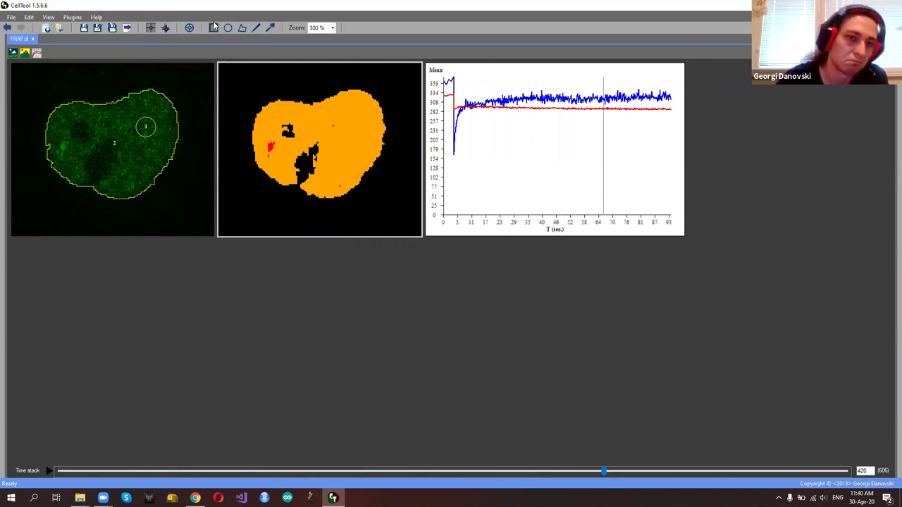
Draw rectangular background ROI 3 in the green image's top-left corner and zoom to 200%
{"action": "left_click", "coordinate": [23, 63]}
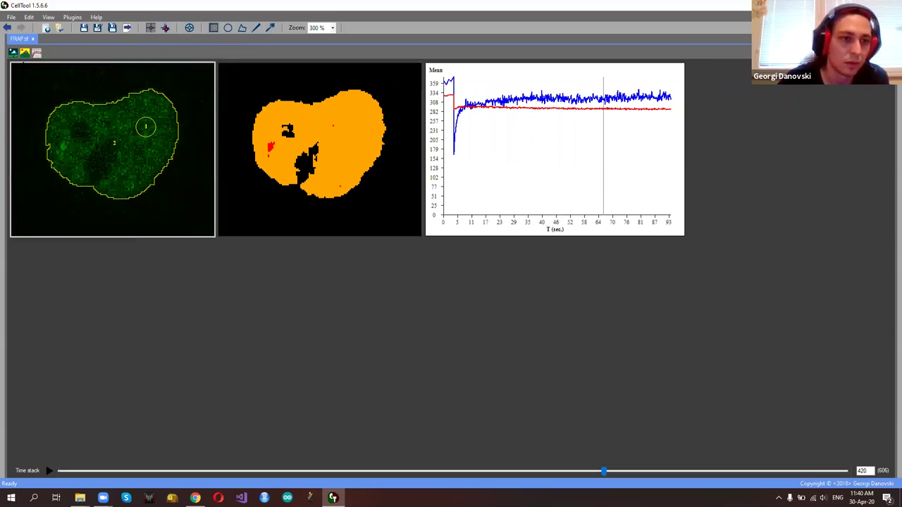
{"action": "left_click_drag", "start_coordinate": [22, 67], "coordinate": [76, 86]}
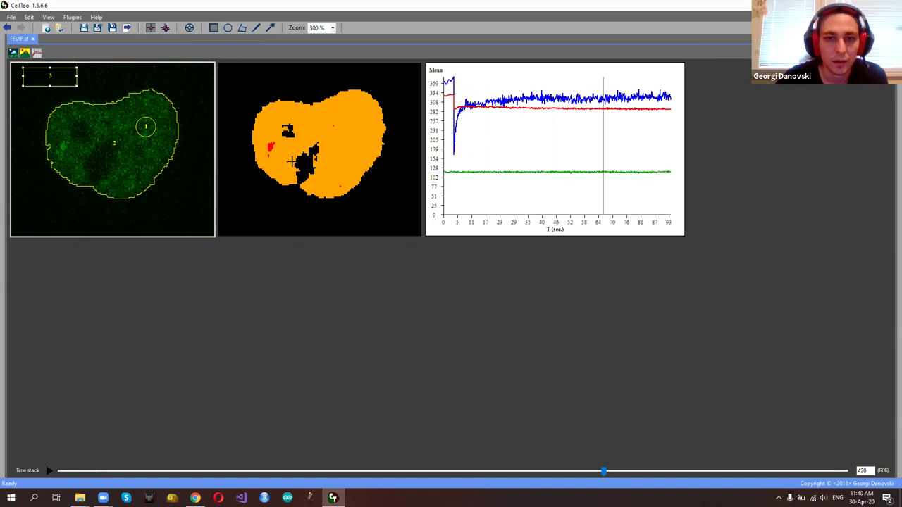
{"action": "scroll", "coordinate": [291, 162], "scroll_direction": "down", "scroll_amount": 1}
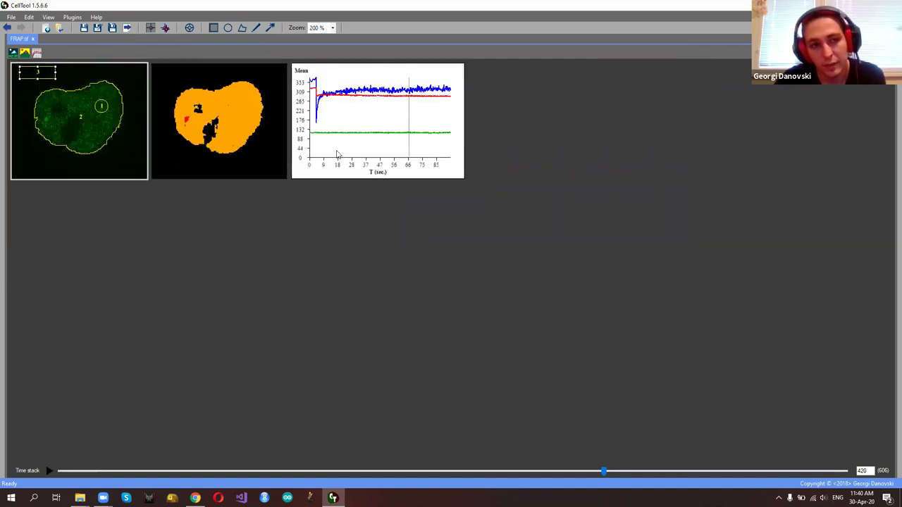
{"action": "left_click", "coordinate": [12, 17]}
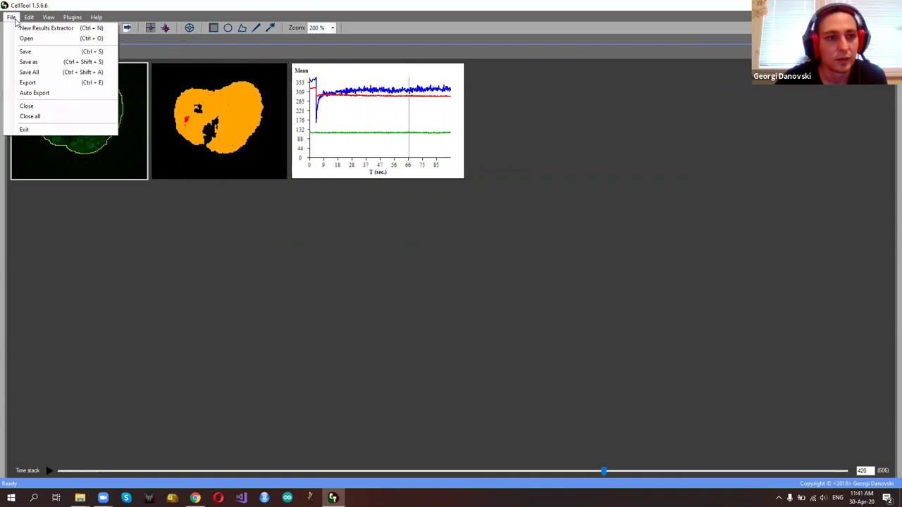
Save FRAP.tif with its ROIs, auto-export the results, and open FRAP_fit.CTData
{"action": "left_click", "coordinate": [41, 56]}
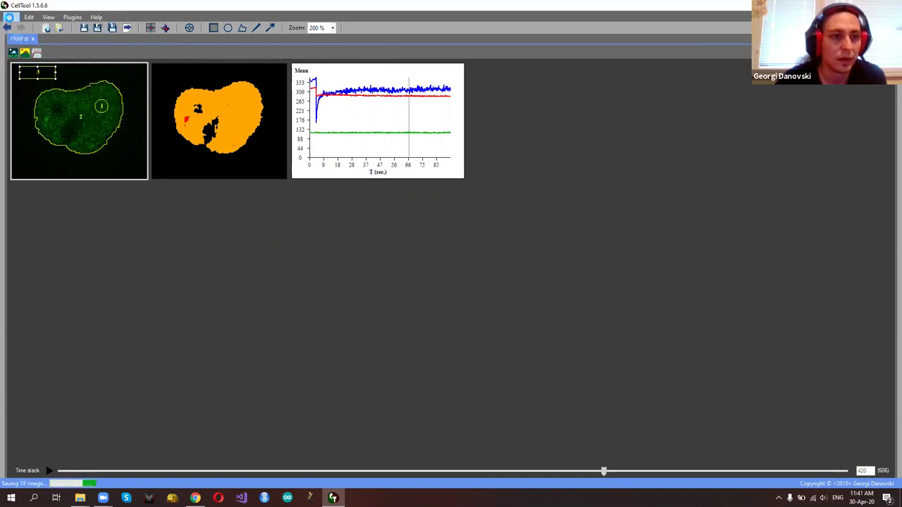
{"action": "left_click", "coordinate": [10, 19]}
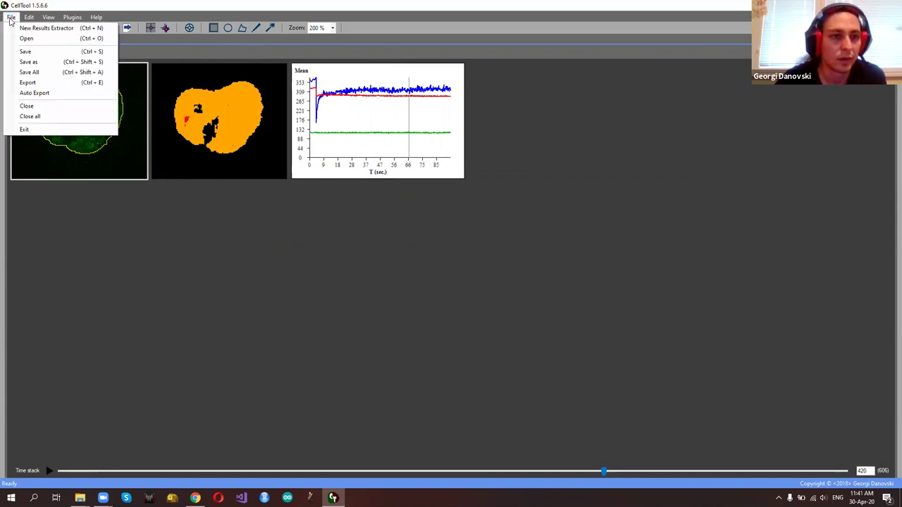
{"action": "left_click", "coordinate": [30, 91]}
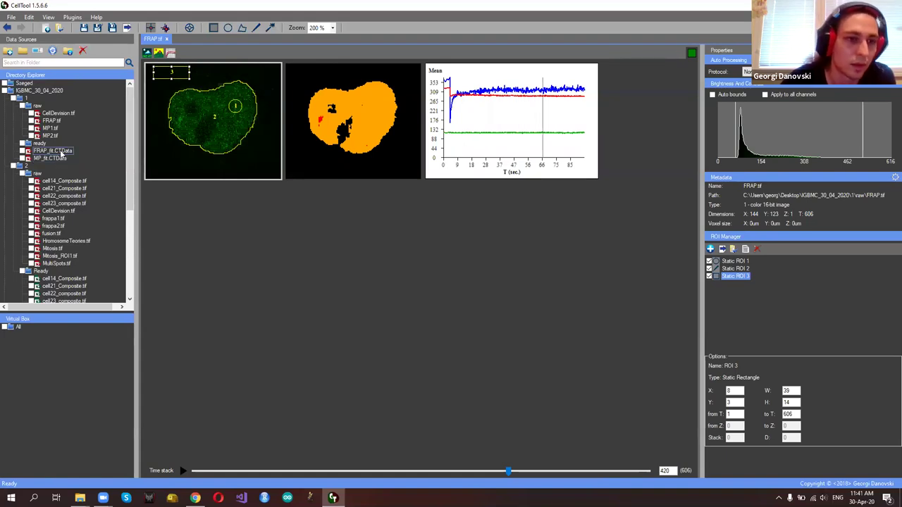
{"action": "left_click", "coordinate": [56, 152]}
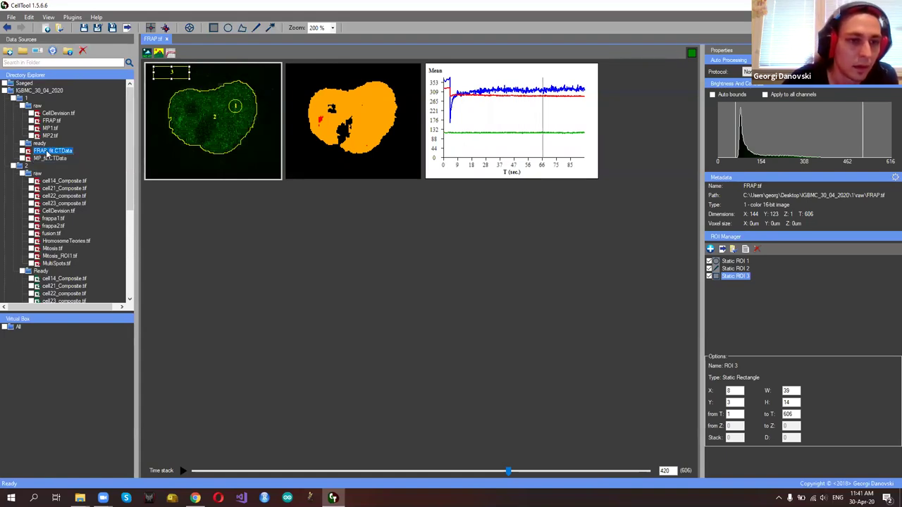
{"action": "double_click", "coordinate": [50, 151]}
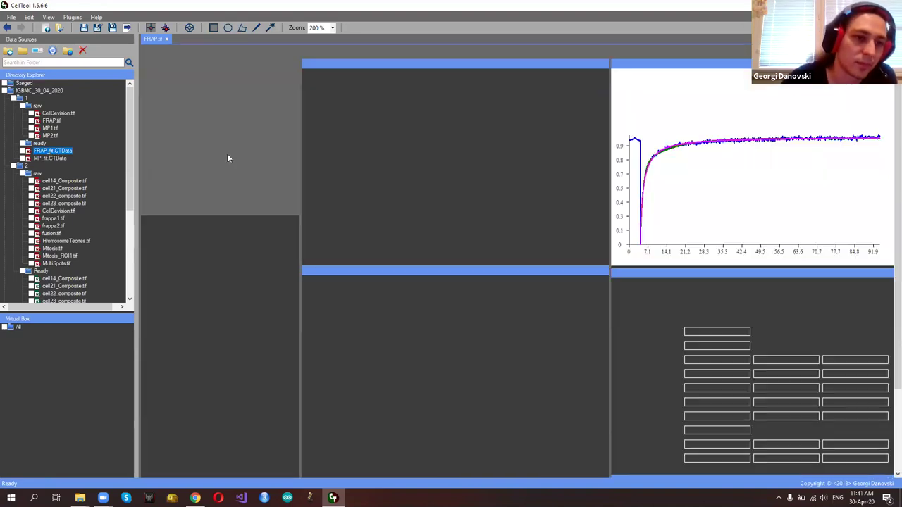
{"action": "left_click_drag", "start_coordinate": [295, 268], "coordinate": [299, 398]}
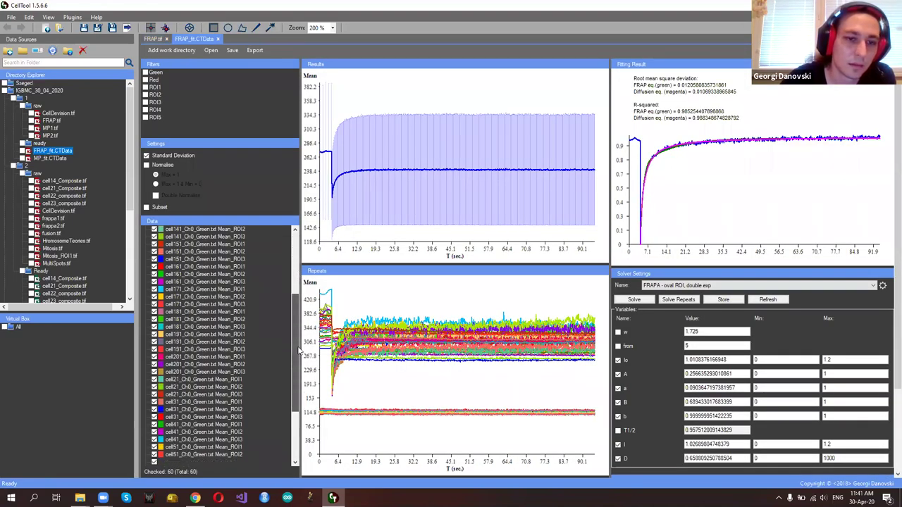
{"action": "scroll", "coordinate": [284, 236], "scroll_direction": "up", "scroll_amount": 10}
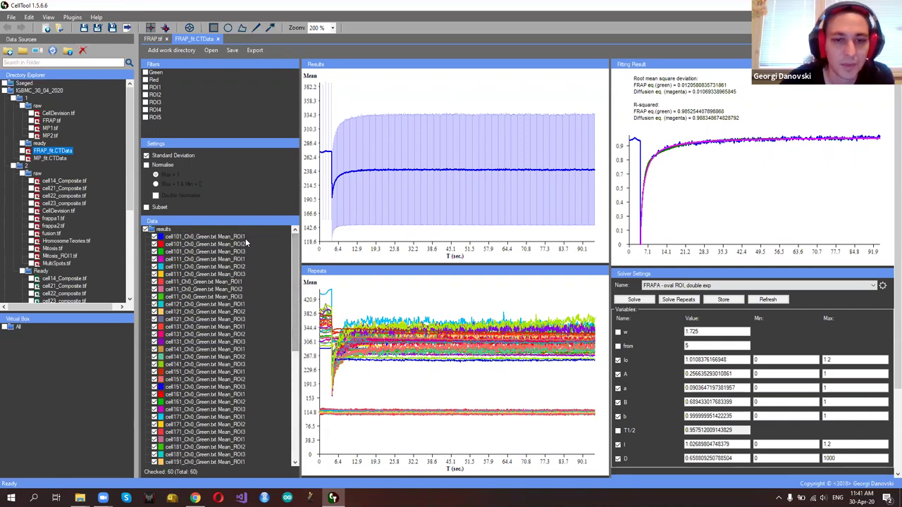
{"action": "left_click", "coordinate": [146, 88]}
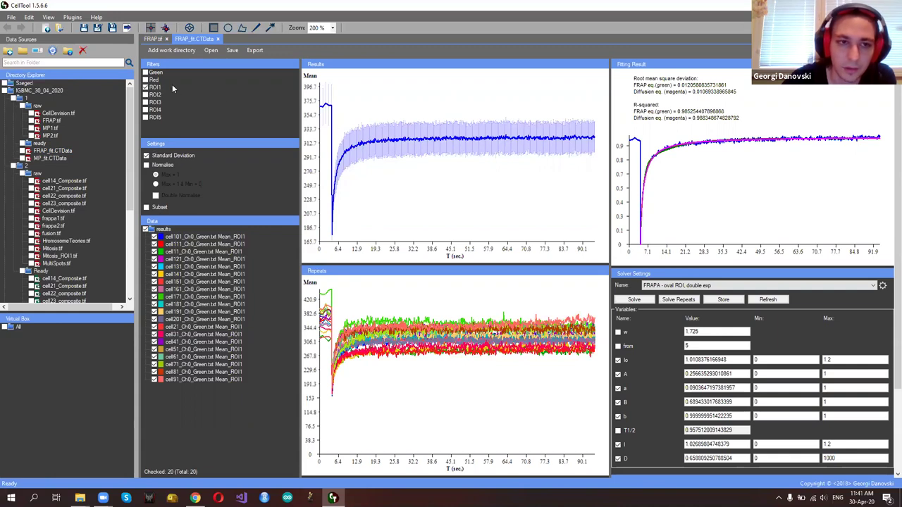
{"action": "left_click", "coordinate": [146, 88]}
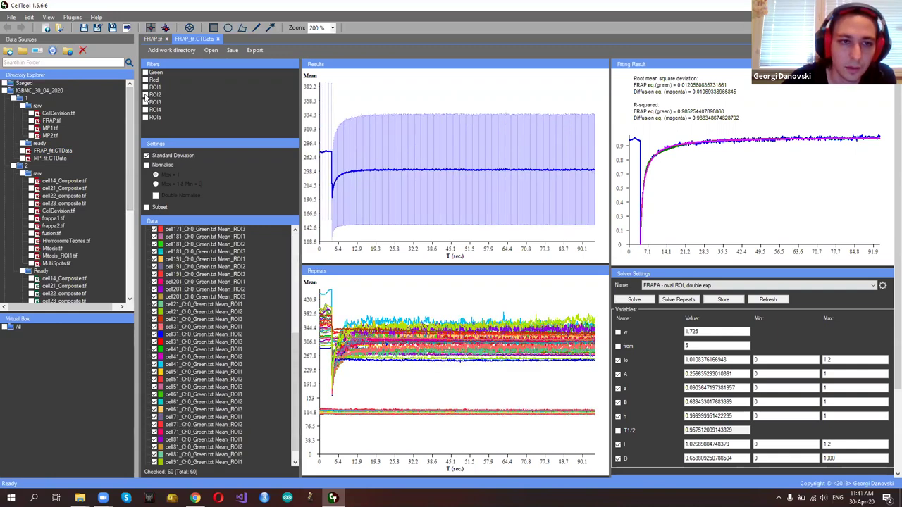
{"action": "left_click", "coordinate": [146, 94]}
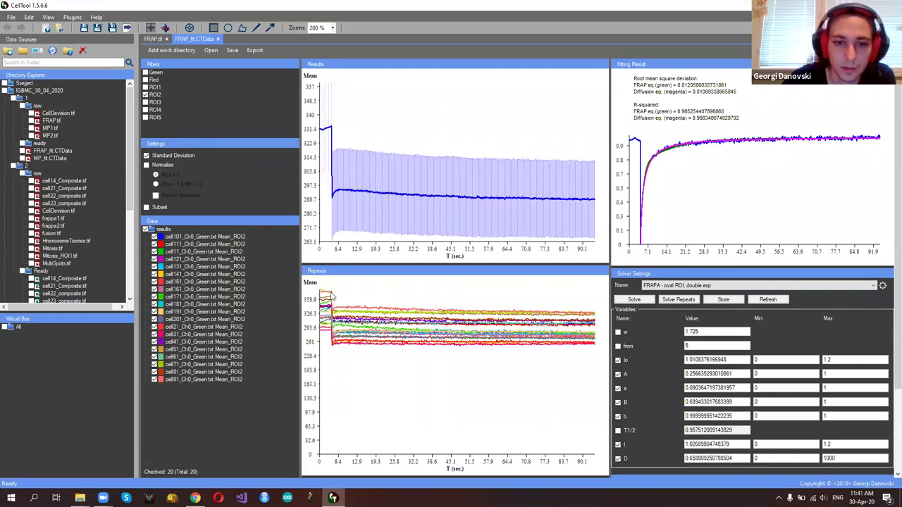
{"action": "left_click", "coordinate": [145, 102]}
{"action": "left_click", "coordinate": [146, 94]}
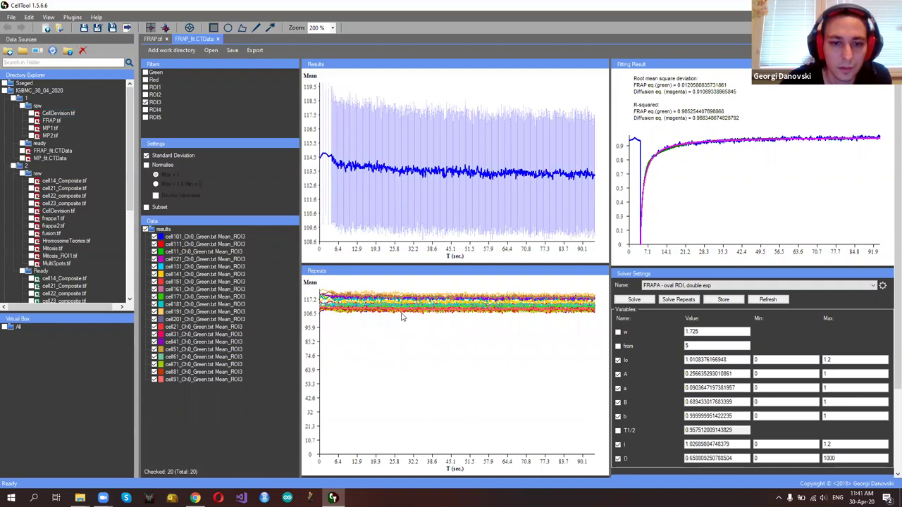
{"action": "left_click", "coordinate": [146, 102]}
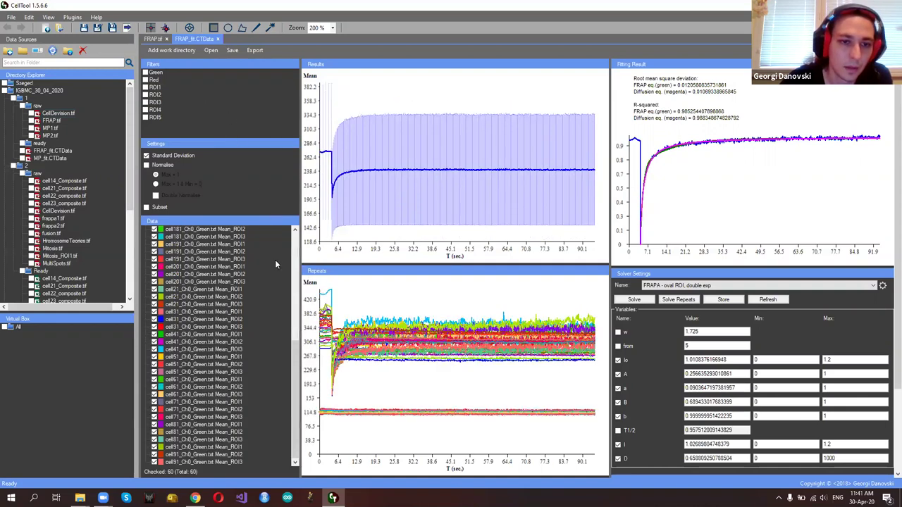
{"action": "scroll", "coordinate": [212, 331], "scroll_direction": "up", "scroll_amount": 9}
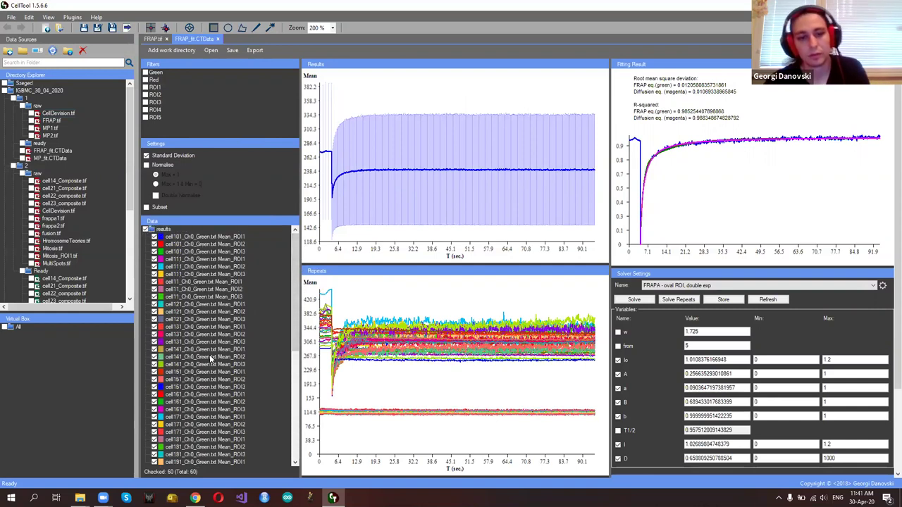
{"action": "left_click", "coordinate": [207, 254]}
Apply acquisition bleaching correction (bleaching 5, pre-bleach 5, post-bleach 10) to all series
{"action": "right_click", "coordinate": [207, 254]}
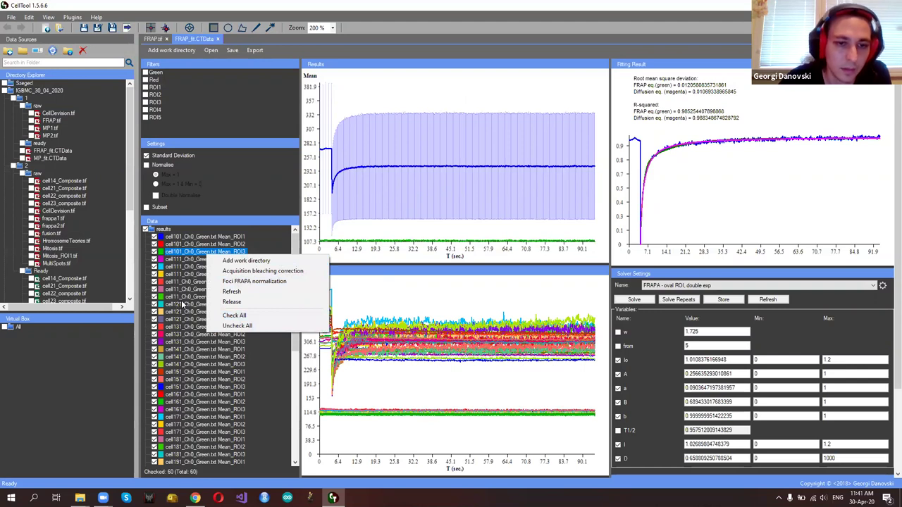
{"action": "left_click", "coordinate": [252, 274]}
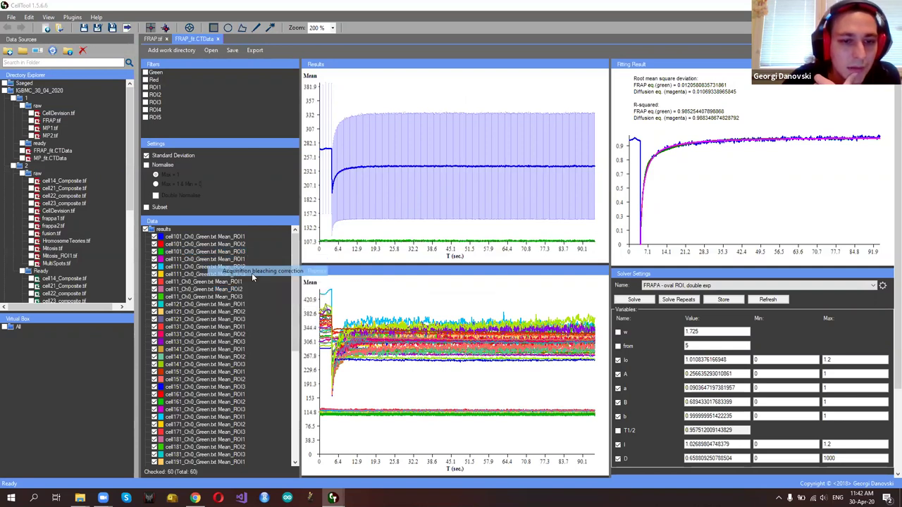
{"action": "left_click_drag", "start_coordinate": [443, 202], "coordinate": [444, 163]}
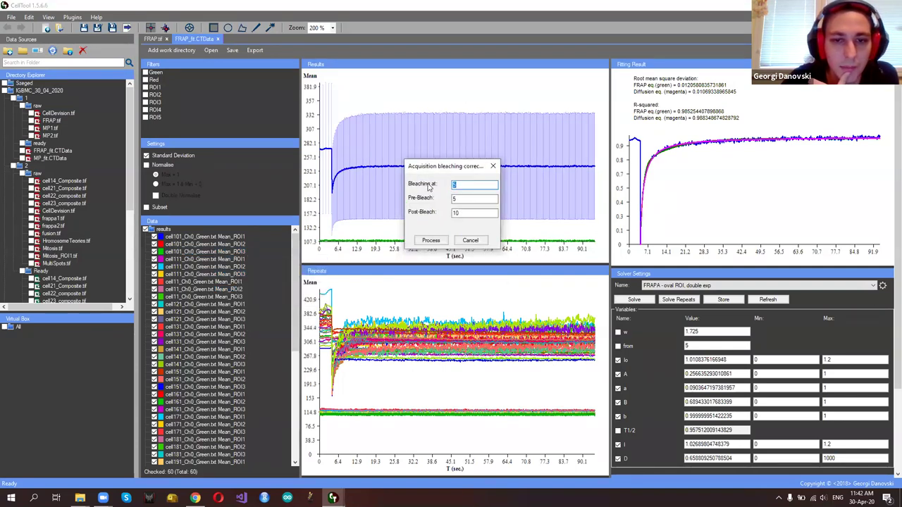
{"action": "left_click", "coordinate": [460, 200]}
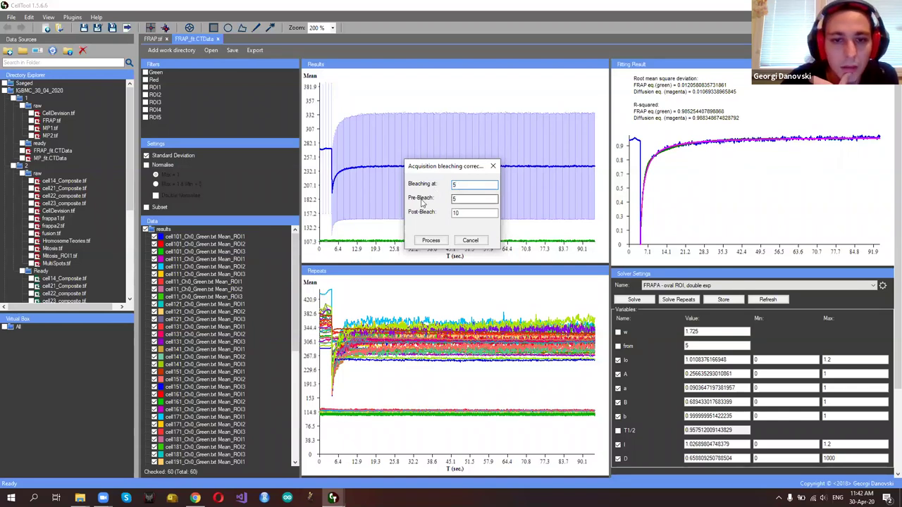
{"action": "double_click", "coordinate": [460, 200]}
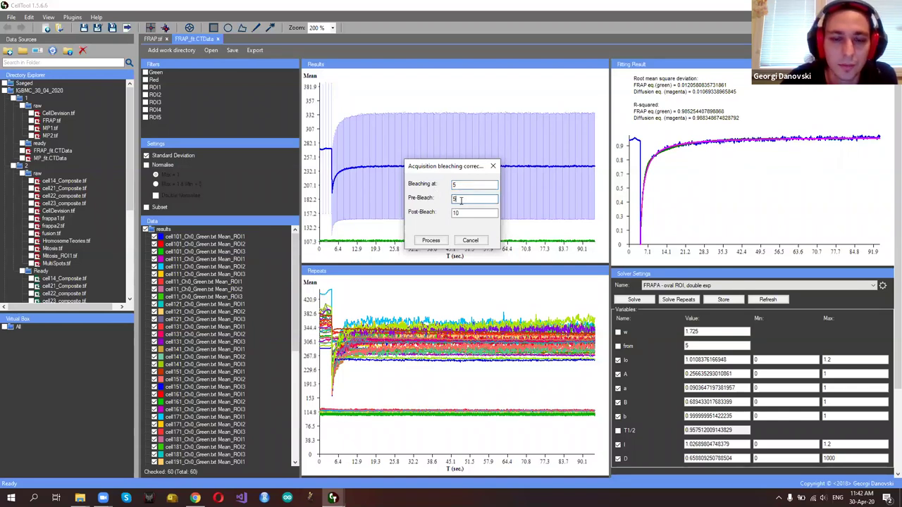
{"action": "left_click", "coordinate": [458, 215]}
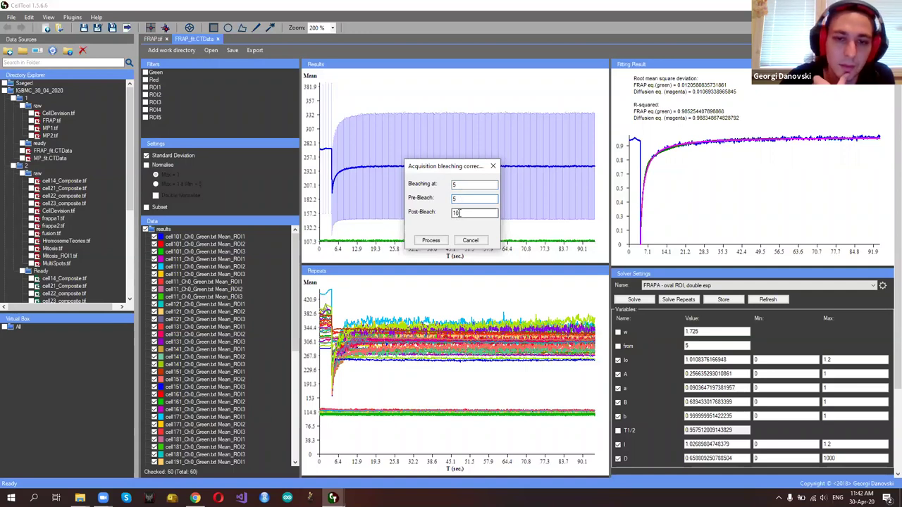
{"action": "left_click", "coordinate": [429, 241]}
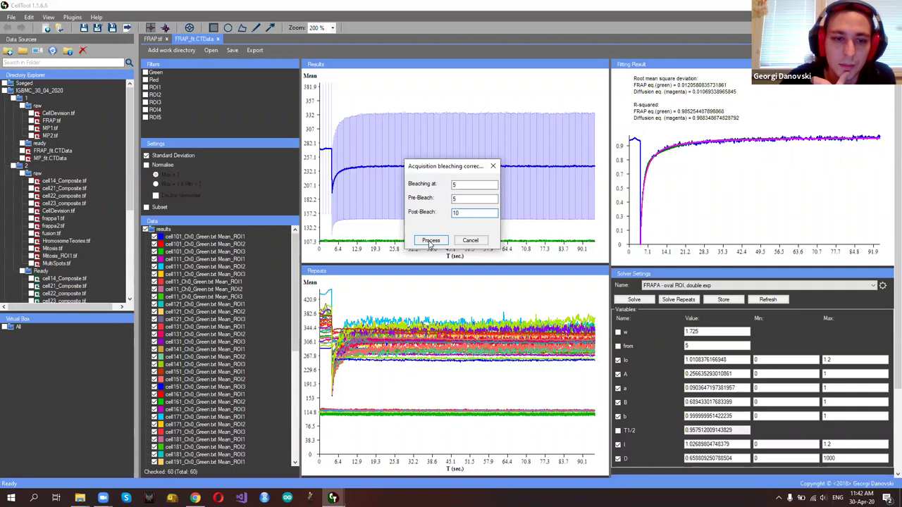
{"action": "left_click", "coordinate": [430, 241]}
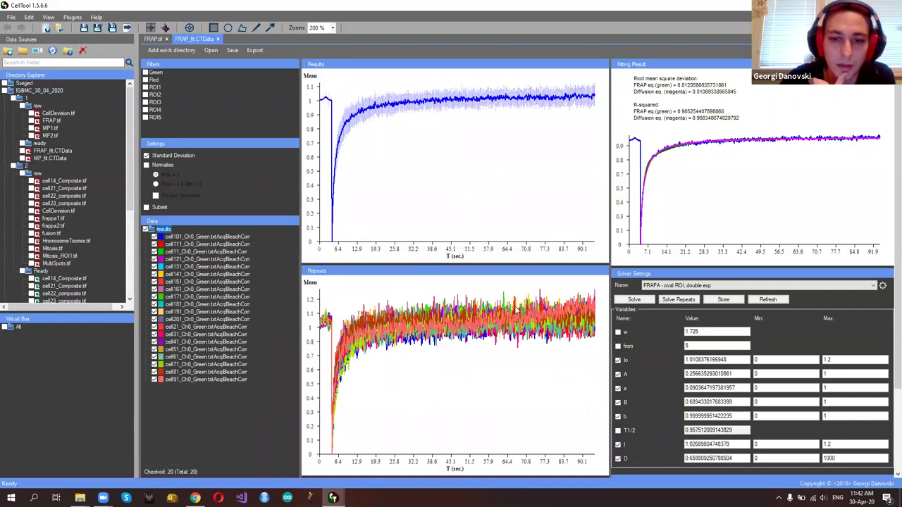
{"action": "left_click", "coordinate": [373, 321]}
Overlay single-cell curves such as cell131 and cell31 on the mean, then clear the overlay
{"action": "left_click", "coordinate": [378, 340]}
{"action": "left_click", "coordinate": [386, 342]}
{"action": "left_click", "coordinate": [359, 323]}
{"action": "left_click", "coordinate": [367, 335]}
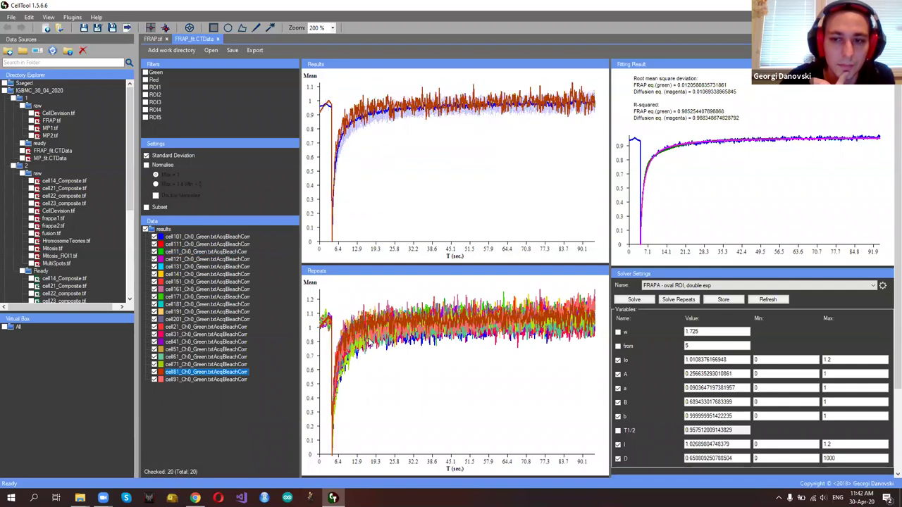
{"action": "left_click", "coordinate": [369, 341]}
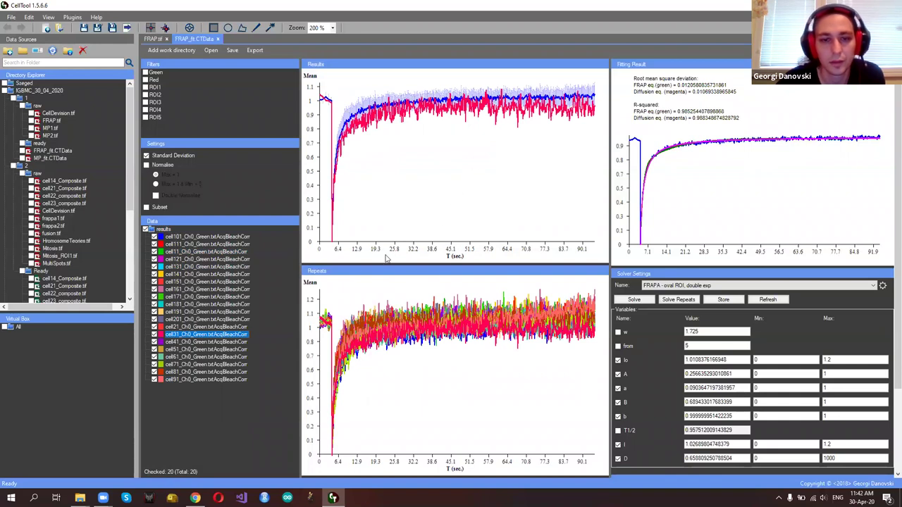
{"action": "left_click", "coordinate": [216, 423]}
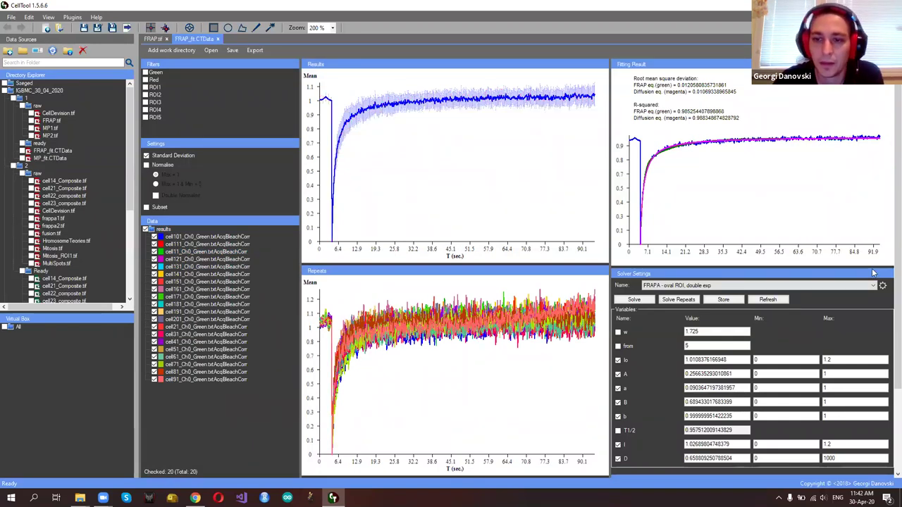
Delete all checked stored fits from the Fits list
{"action": "scroll", "coordinate": [889, 275], "scroll_direction": "down", "scroll_amount": 3}
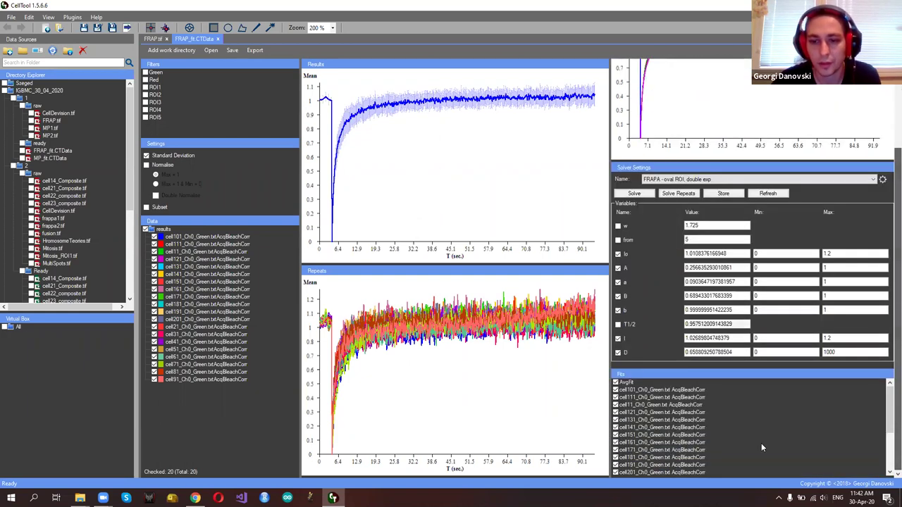
{"action": "left_click", "coordinate": [674, 458]}
{"action": "right_click", "coordinate": [674, 457]}
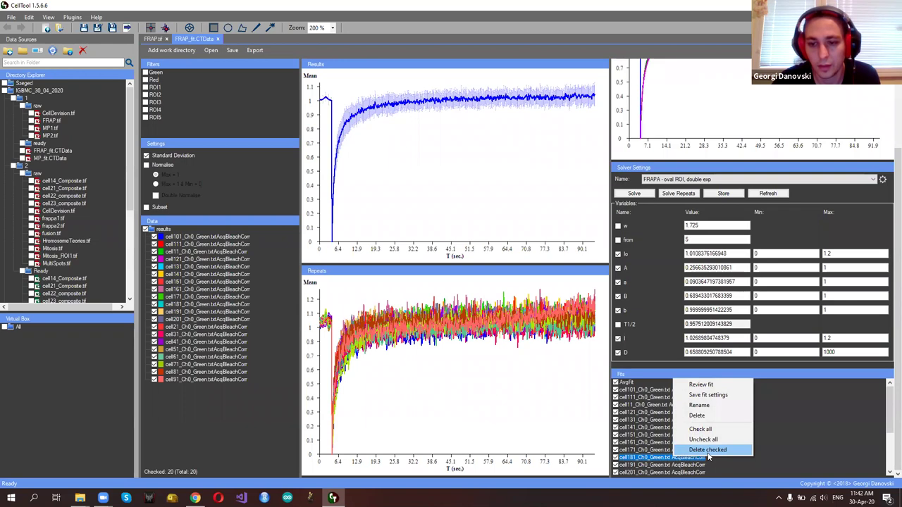
{"action": "left_click", "coordinate": [708, 449]}
{"action": "scroll", "coordinate": [885, 387], "scroll_direction": "up", "scroll_amount": 3}
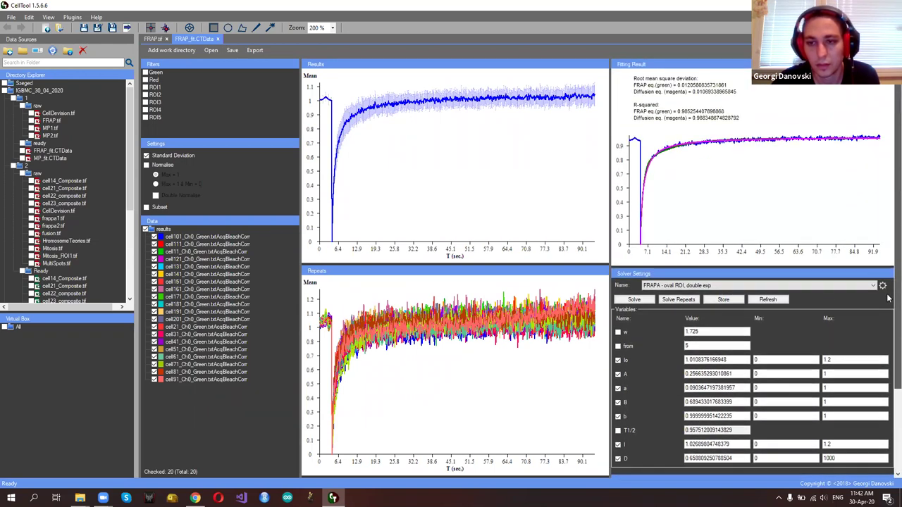
{"action": "left_click", "coordinate": [873, 285]}
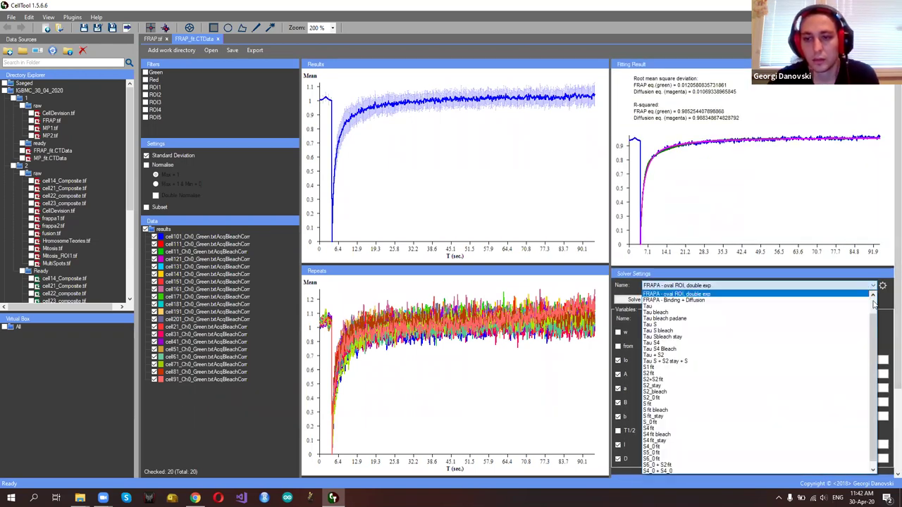
Reselect the FRAPA - oval ROI, double exp model to restore defaults w 3, A 0.2, D 3
{"action": "left_click_drag", "start_coordinate": [873, 326], "coordinate": [873, 303]}
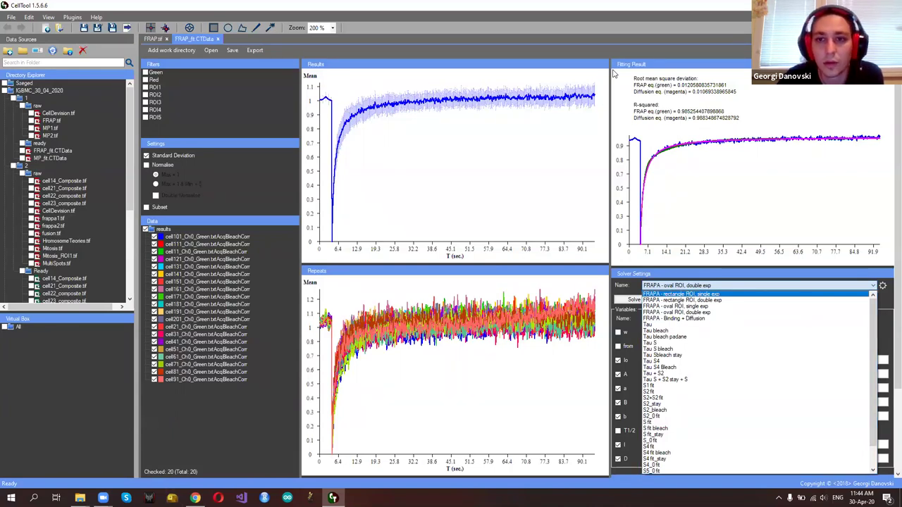
{"action": "left_click", "coordinate": [613, 74]}
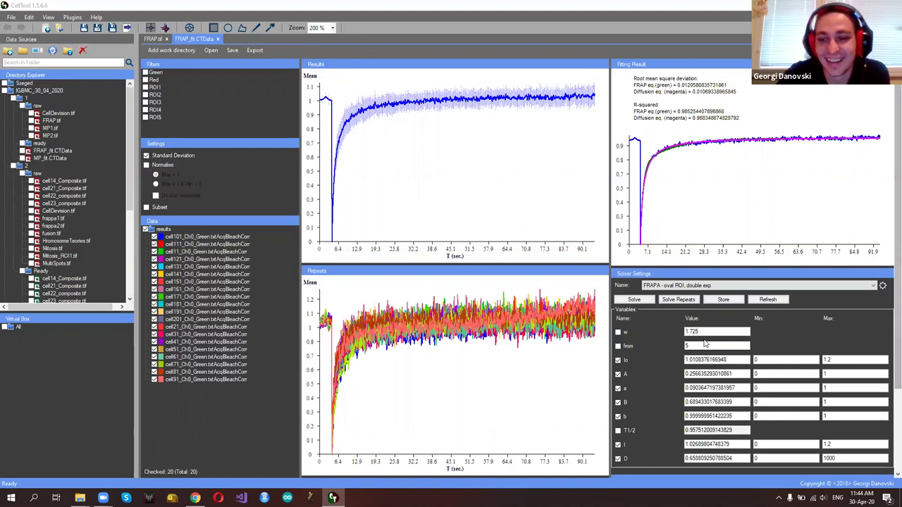
{"action": "left_click", "coordinate": [768, 285]}
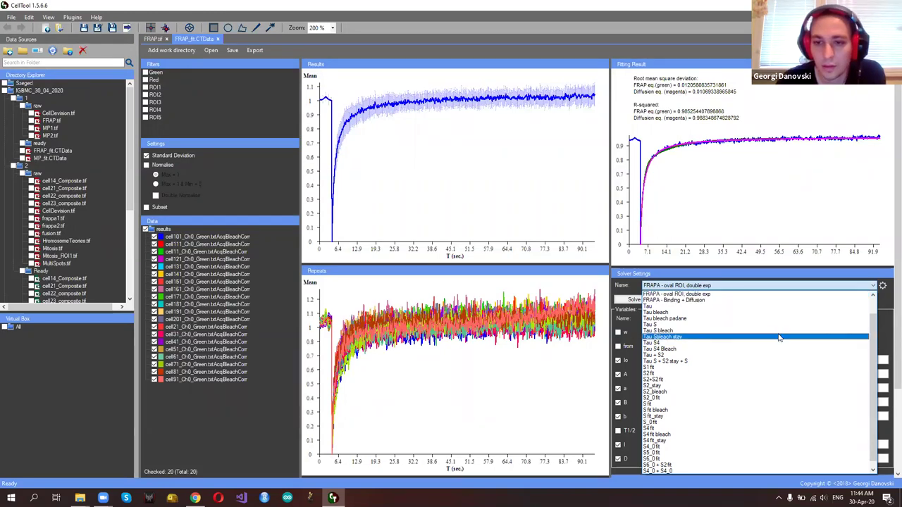
{"action": "scroll", "coordinate": [775, 320], "scroll_direction": "up", "scroll_amount": 1}
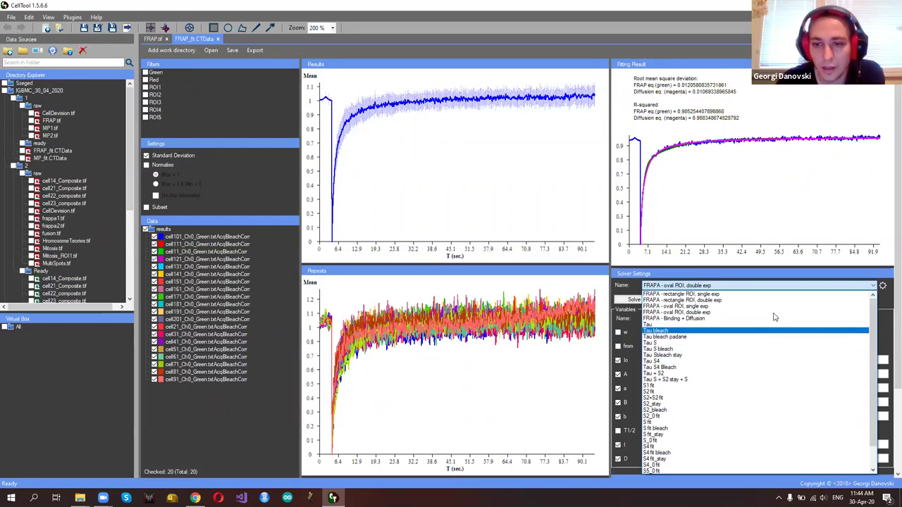
{"action": "left_click", "coordinate": [703, 312]}
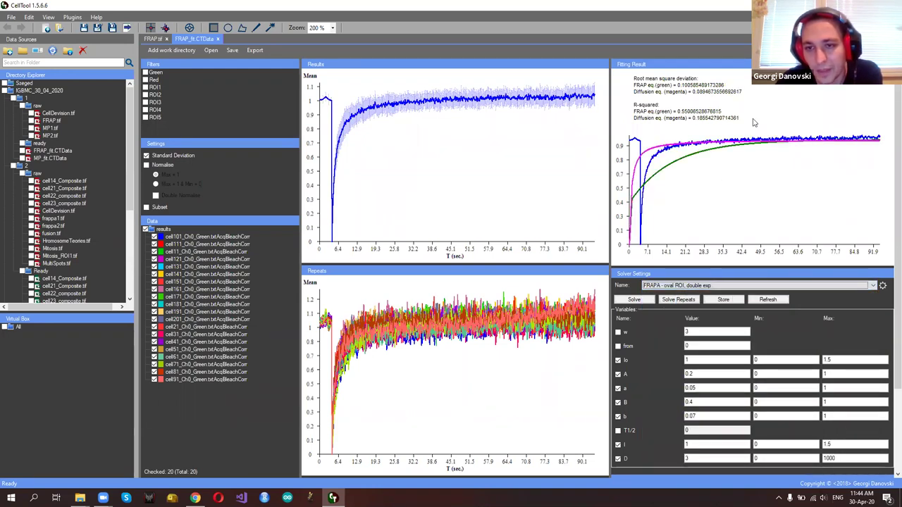
Set the starting w value to 1.75 and the fit's from value to 5
{"action": "double_click", "coordinate": [701, 331]}
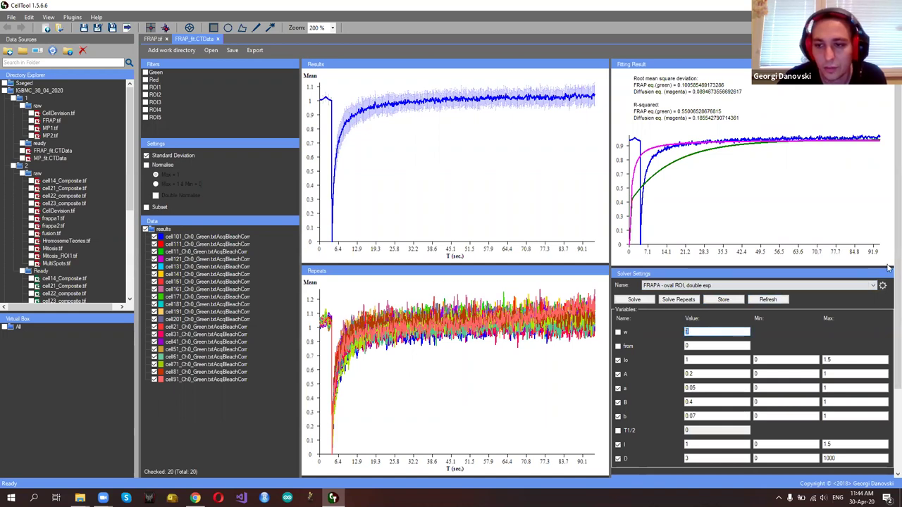
{"action": "scroll", "coordinate": [889, 261], "scroll_direction": "down", "scroll_amount": 2}
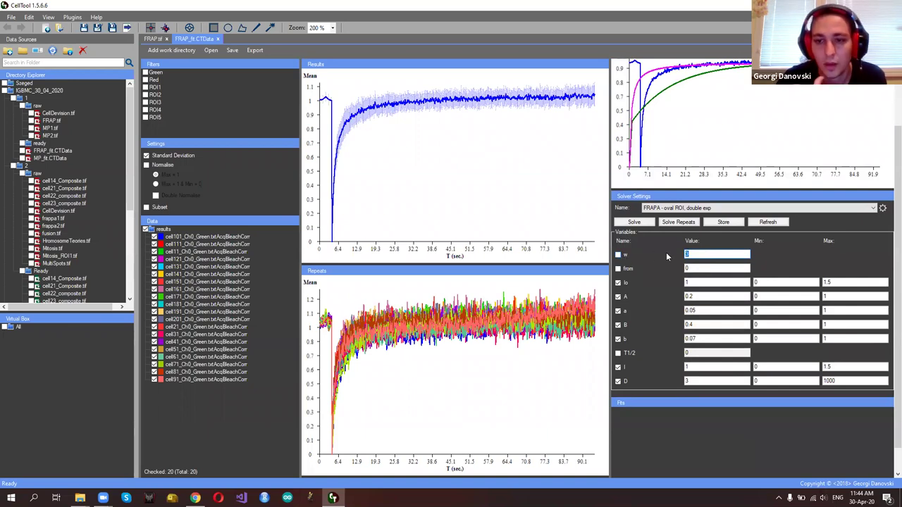
{"action": "key", "text": "BackSpace"}
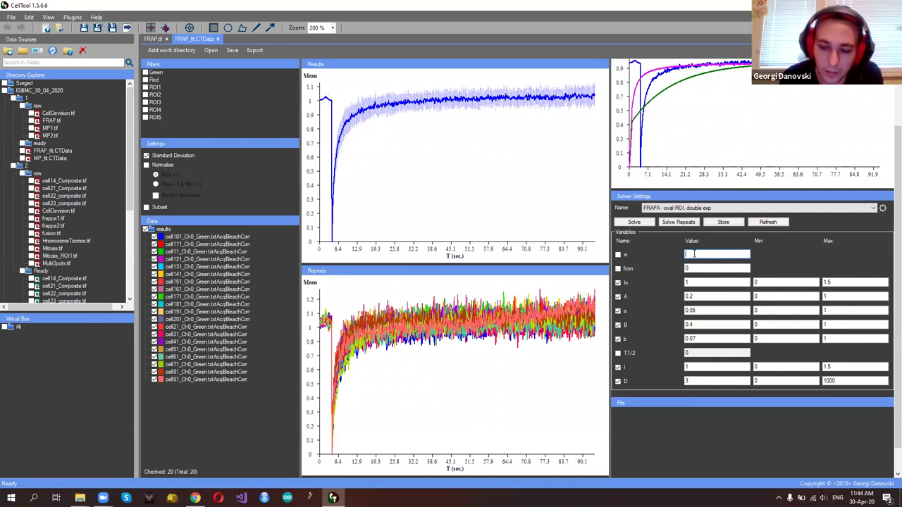
{"action": "type", "text": "1"}
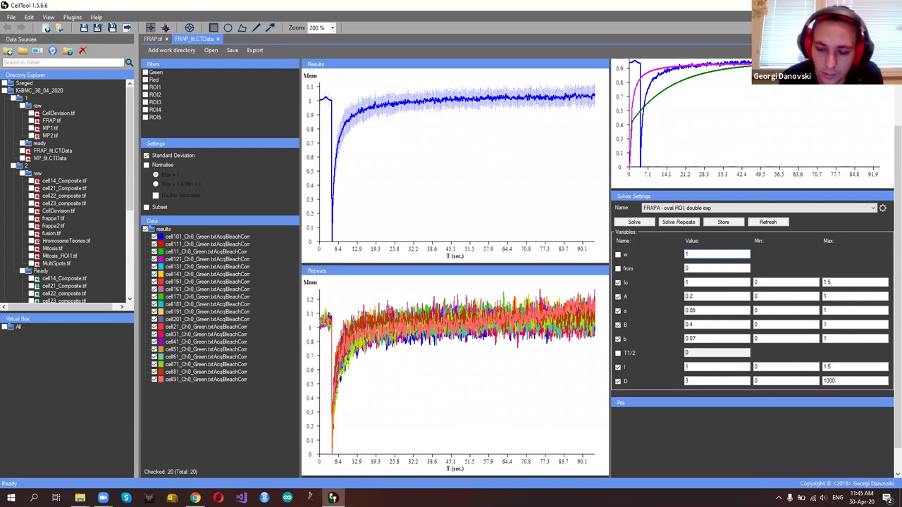
{"action": "type", "text": ".75"}
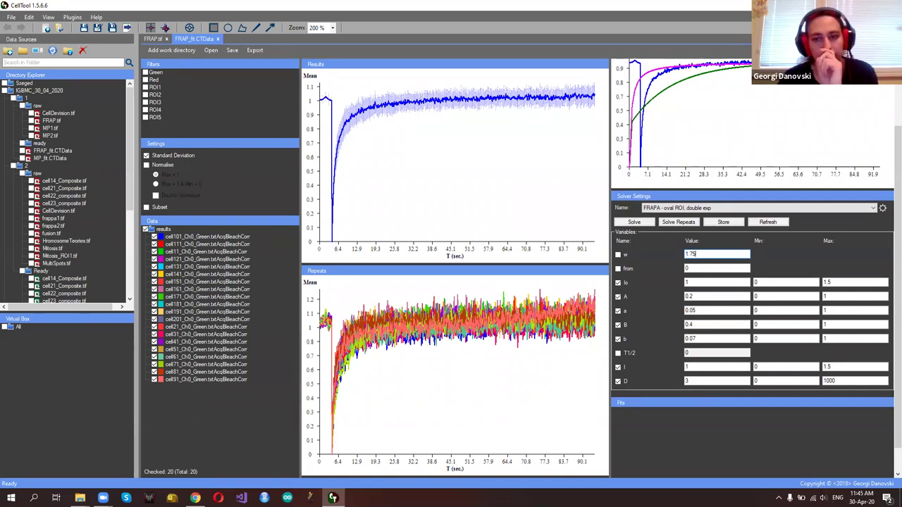
{"action": "left_click", "coordinate": [709, 268]}
{"action": "key", "text": "BackSpace"}
{"action": "type", "text": "5"}
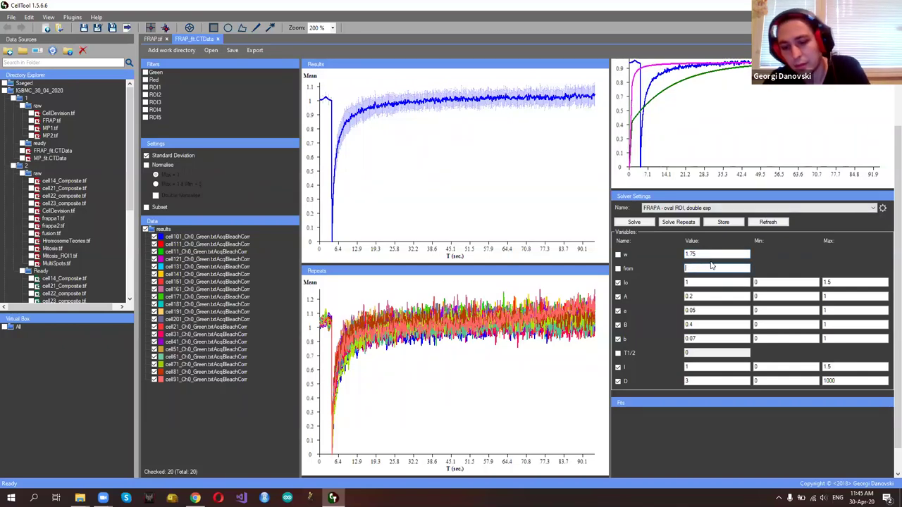
{"action": "left_click", "coordinate": [724, 255]}
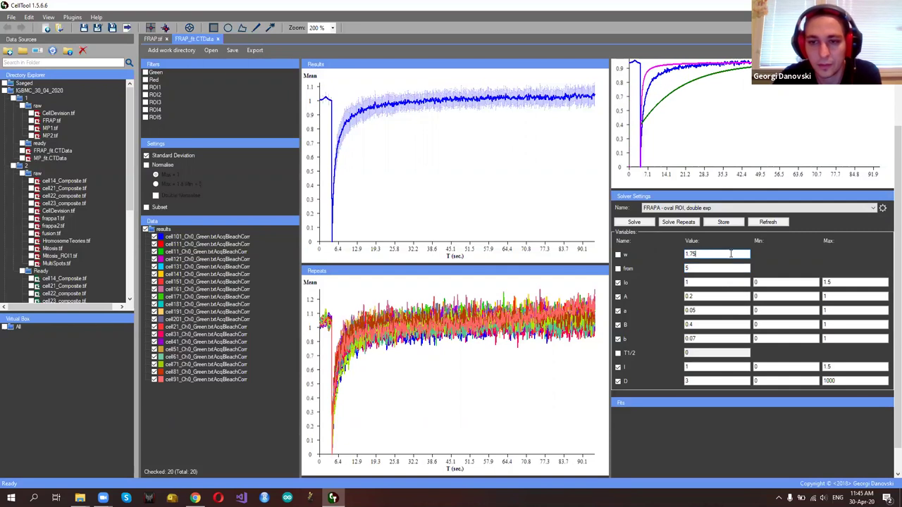
Solve the double exp fit on the averaged curve, reaching R-squared near 0.99
{"action": "scroll", "coordinate": [790, 411], "scroll_direction": "up", "scroll_amount": 1}
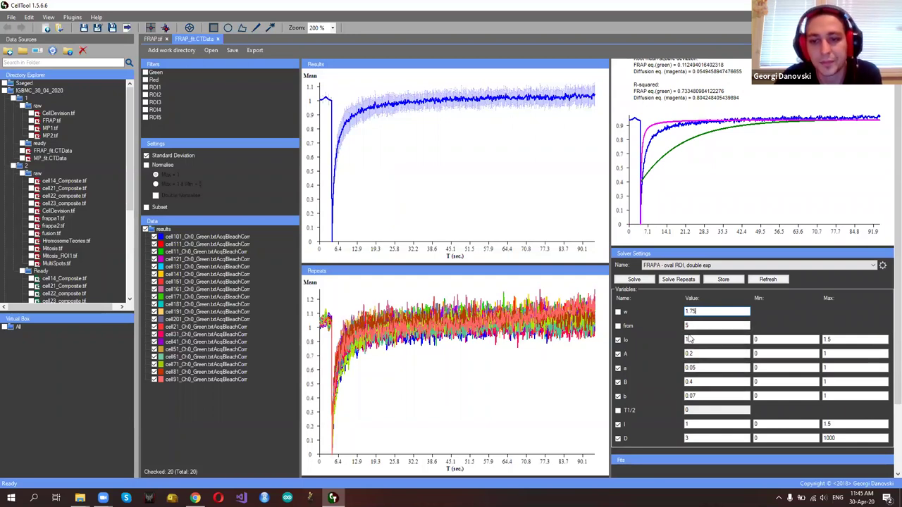
{"action": "left_click", "coordinate": [634, 280]}
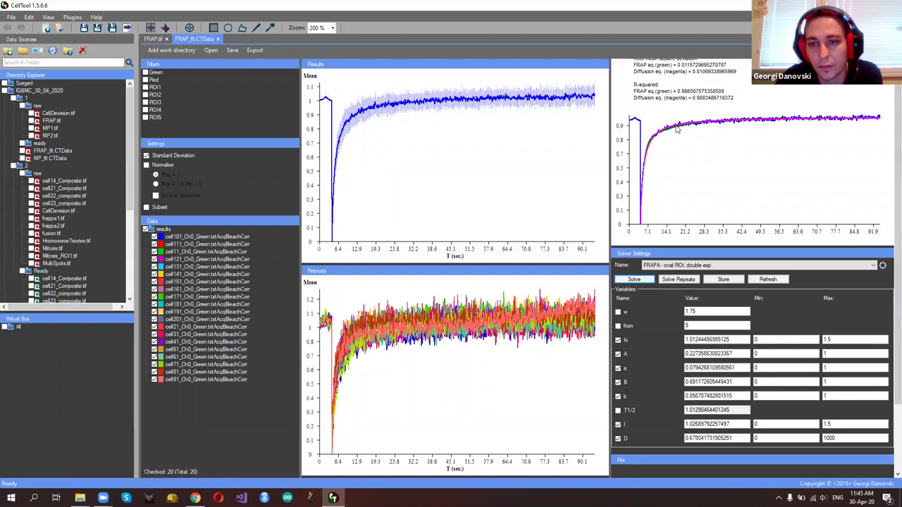
{"action": "scroll", "coordinate": [838, 241], "scroll_direction": "down", "scroll_amount": 1}
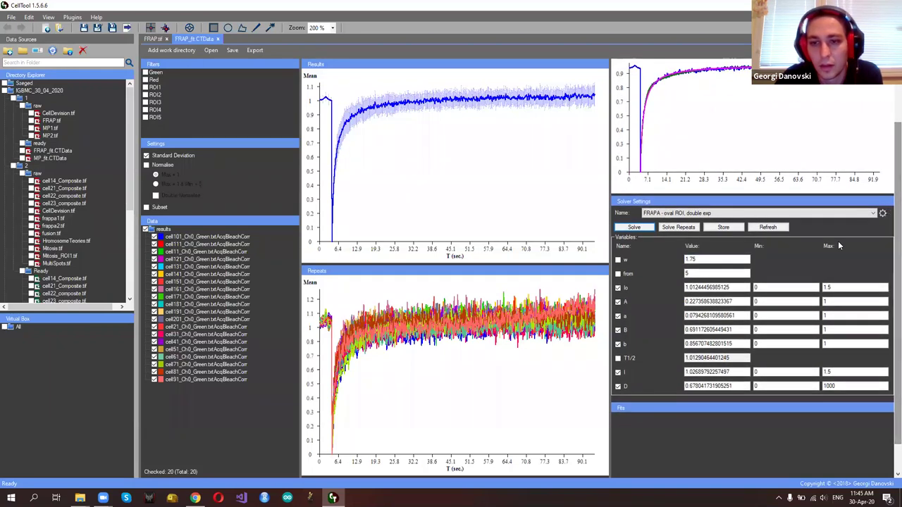
Store the current averaged fit as a new entry named 'avg'
{"action": "left_click", "coordinate": [724, 227]}
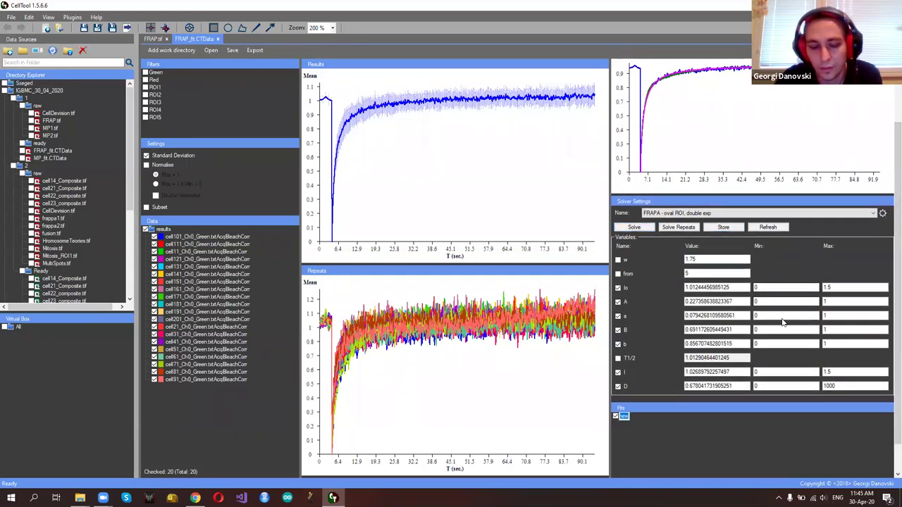
{"action": "type", "text": "avg"}
{"action": "scroll", "coordinate": [785, 325], "scroll_direction": "down", "scroll_amount": 1}
{"action": "scroll", "coordinate": [631, 438], "scroll_direction": "up", "scroll_amount": 1}
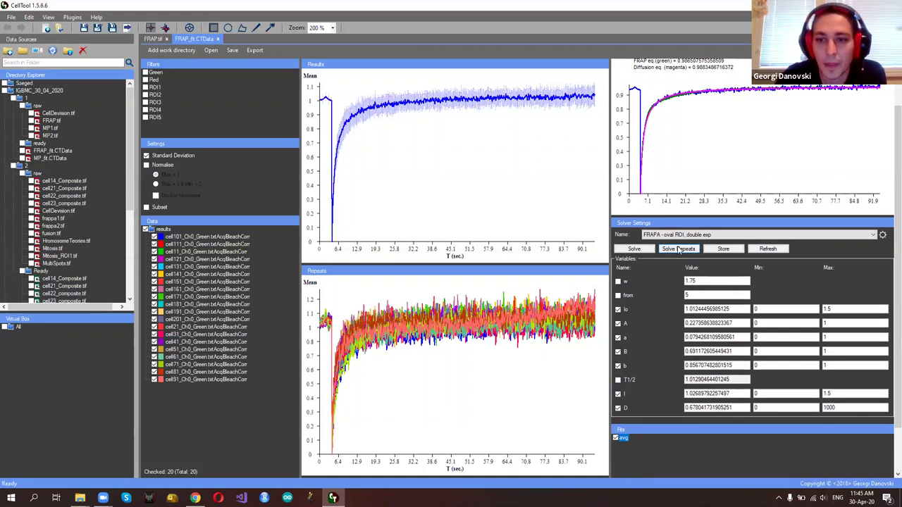
Fit every cell's repeat, then review the fits for cell101, cell111, cell11, cell121 and cell141
{"action": "left_click", "coordinate": [678, 249]}
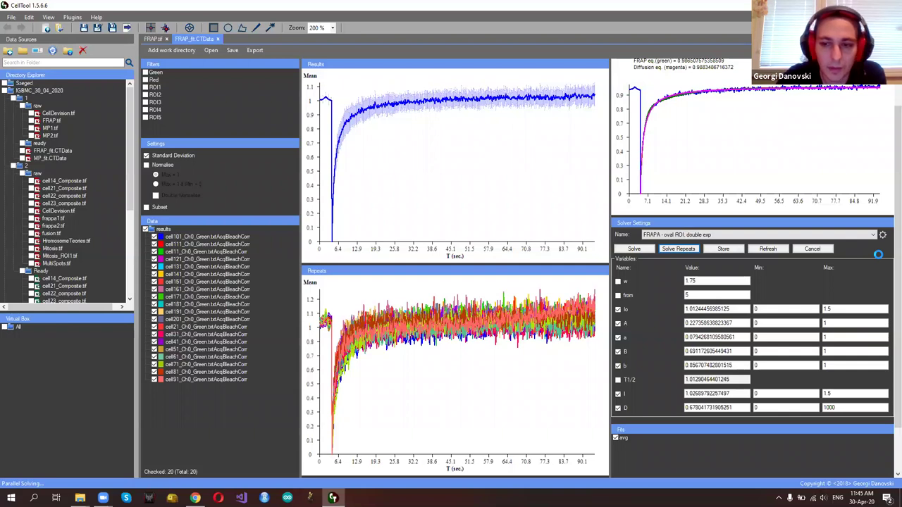
{"action": "scroll", "coordinate": [811, 296], "scroll_direction": "down", "scroll_amount": 1}
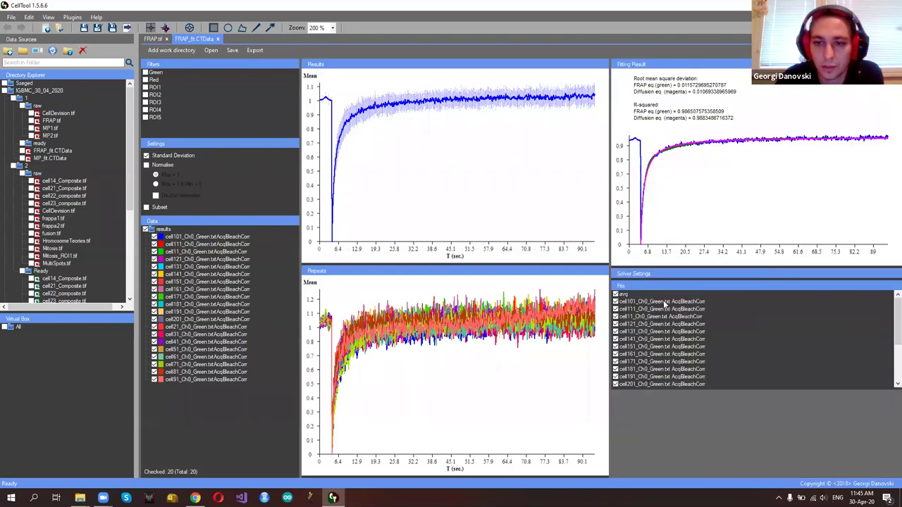
{"action": "left_click", "coordinate": [664, 302]}
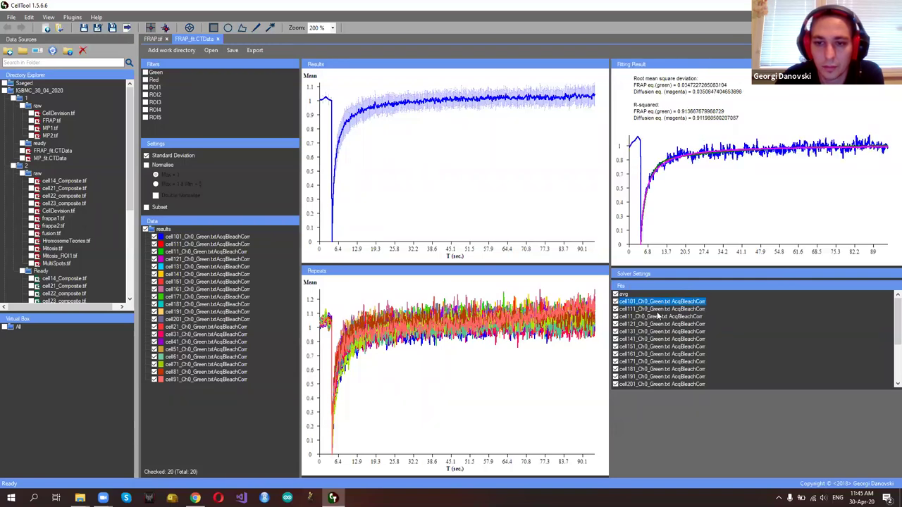
{"action": "left_click", "coordinate": [658, 310]}
{"action": "left_click", "coordinate": [660, 317]}
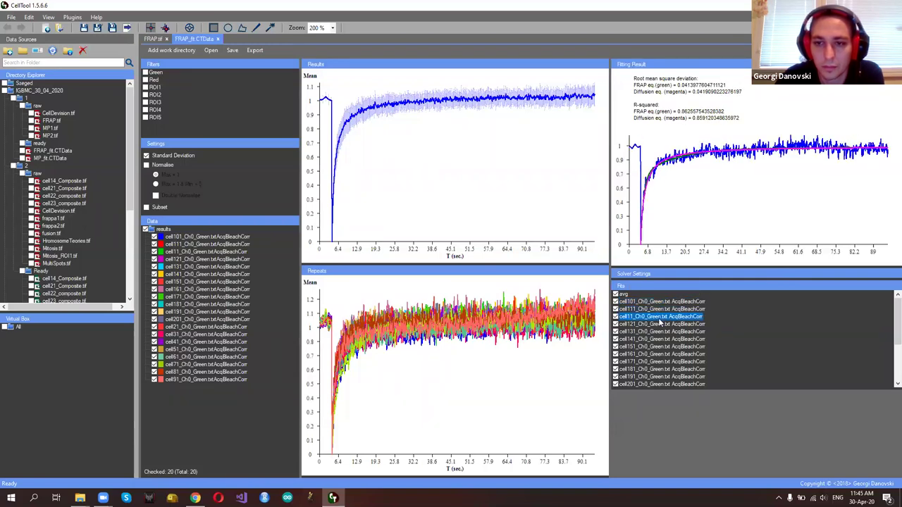
{"action": "left_click", "coordinate": [661, 326]}
{"action": "left_click", "coordinate": [667, 339]}
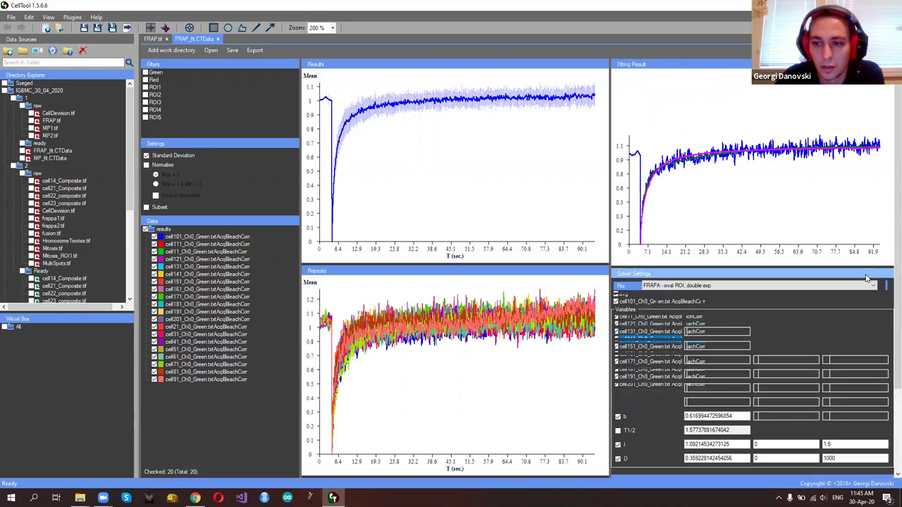
{"action": "left_click", "coordinate": [889, 273]}
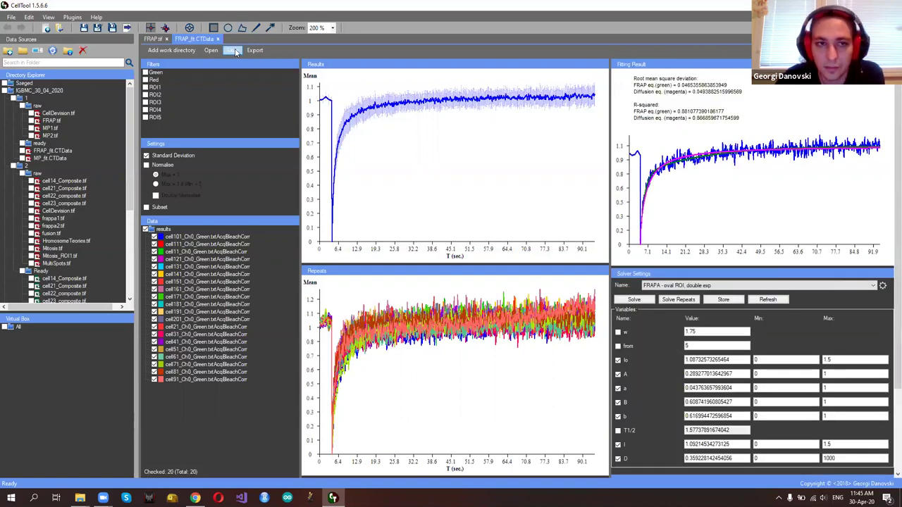
Save the project as the CTData file 'asdasd'
{"action": "left_click", "coordinate": [233, 50]}
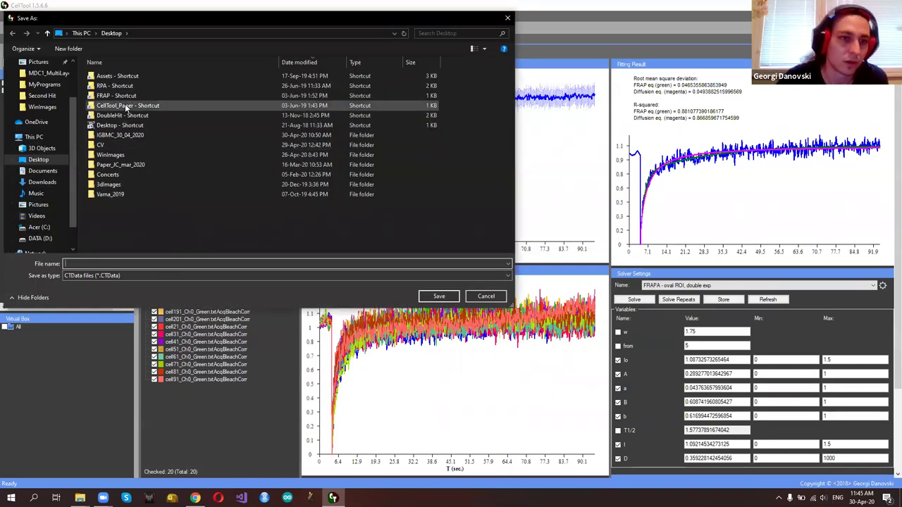
{"action": "left_click", "coordinate": [127, 261]}
{"action": "type", "text": "asdasd"}
{"action": "left_click", "coordinate": [439, 295]}
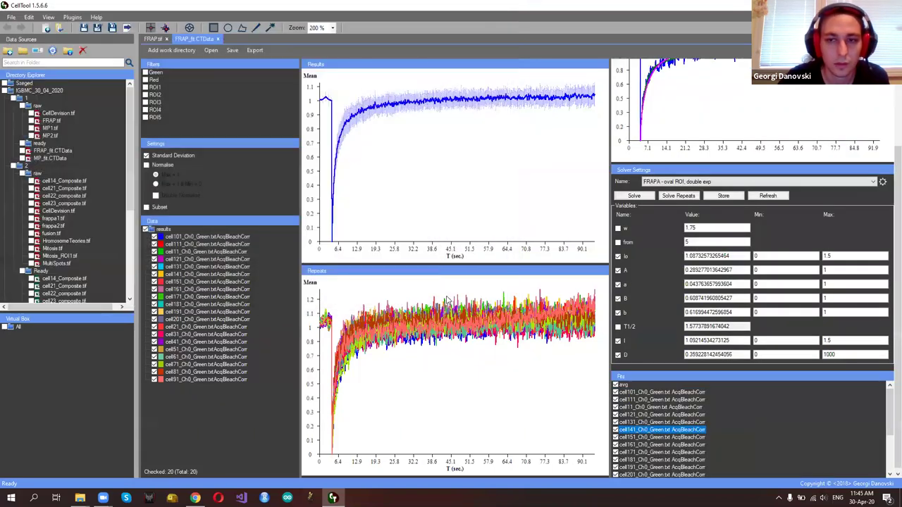
{"action": "scroll", "coordinate": [888, 182], "scroll_direction": "up", "scroll_amount": 3}
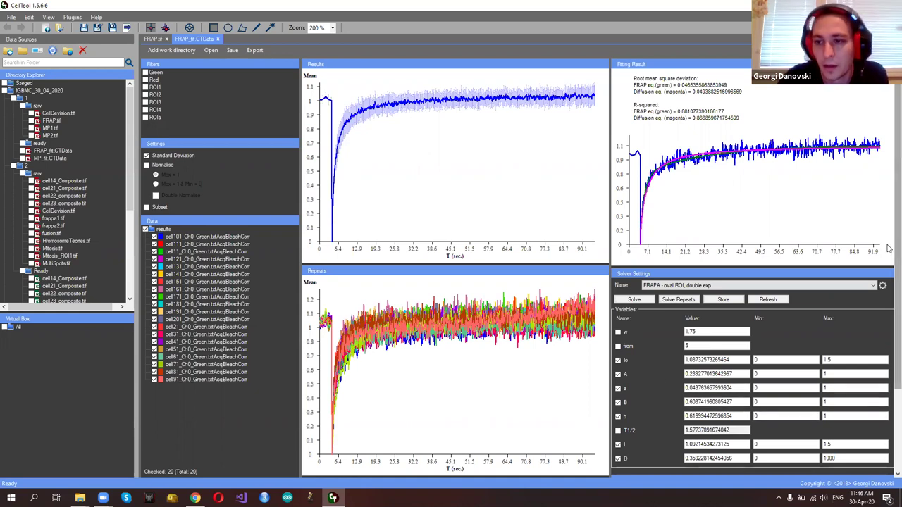
{"action": "scroll", "coordinate": [889, 169], "scroll_direction": "down", "scroll_amount": 2}
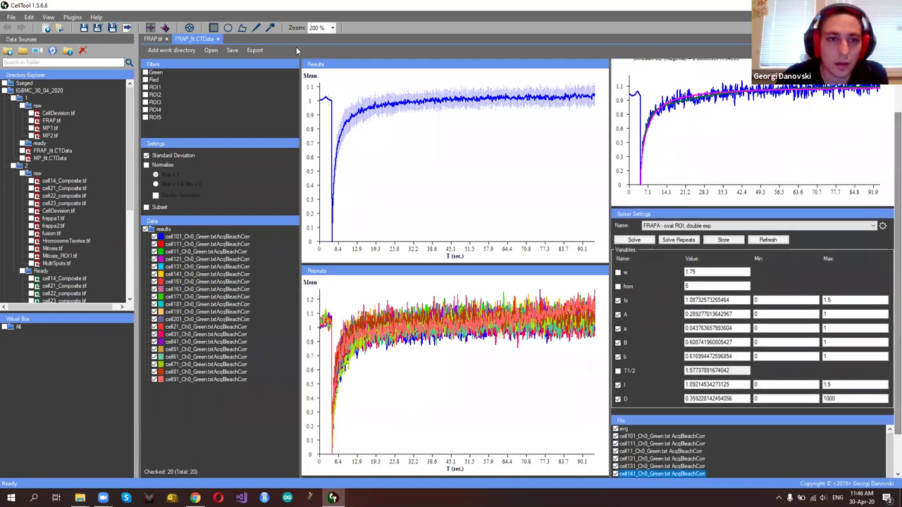
Export the fit results as a tab-delimited text file named 'adasd'
{"action": "left_click", "coordinate": [255, 51]}
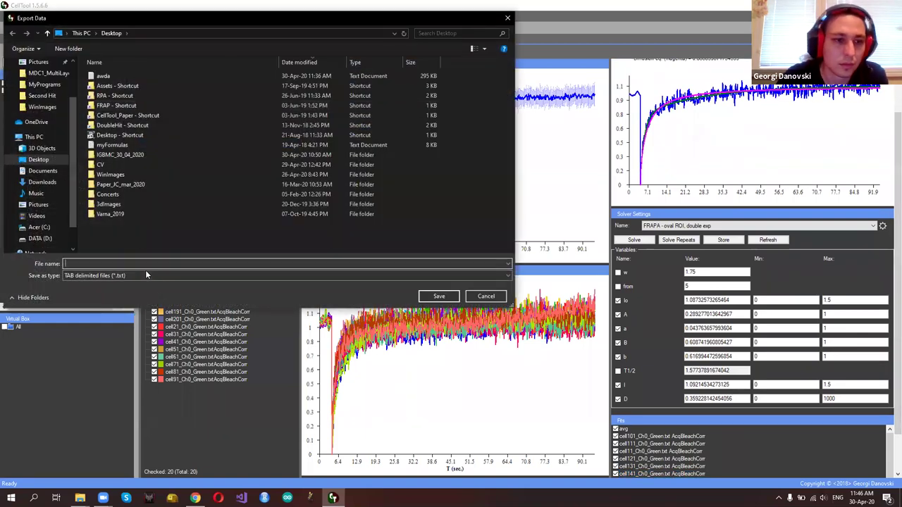
{"action": "type", "text": "adasd"}
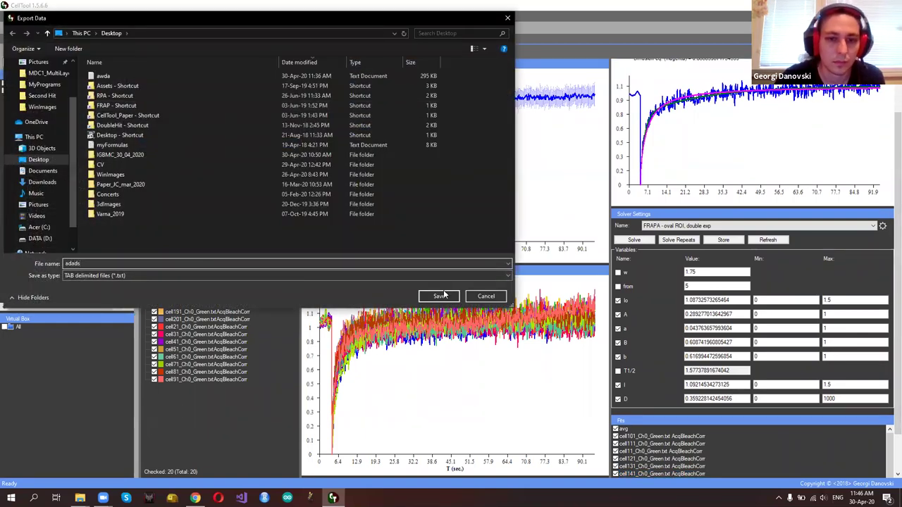
{"action": "left_click", "coordinate": [437, 296]}
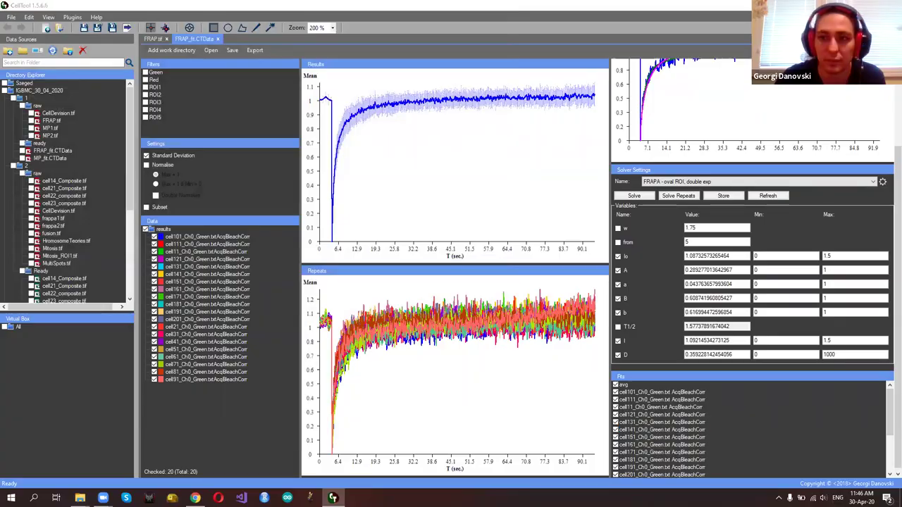
Open the exported adads text file from the desktop in Excel
{"action": "left_click", "coordinate": [821, 6]}
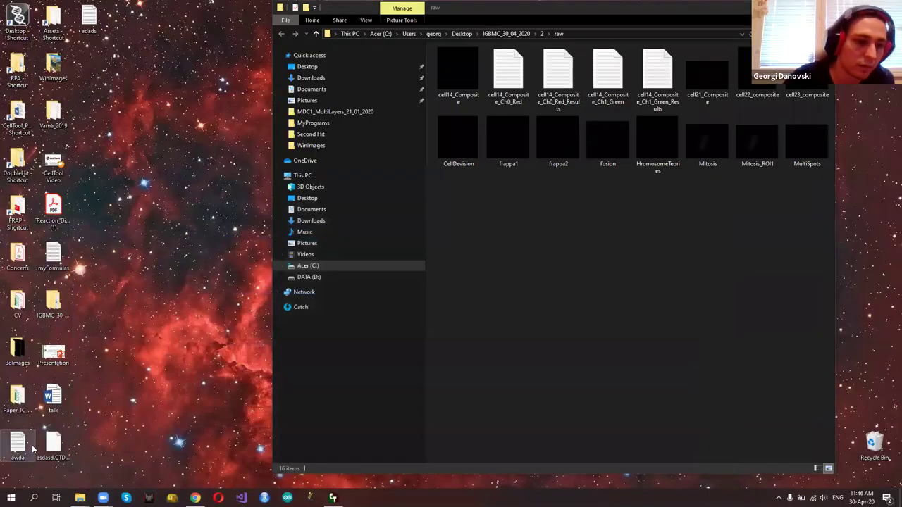
{"action": "right_click", "coordinate": [97, 16]}
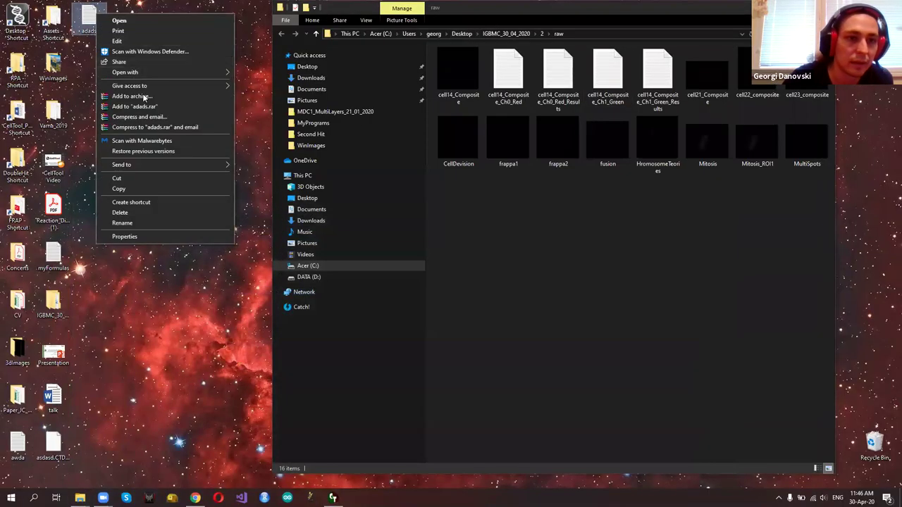
{"action": "mouse_move", "coordinate": [188, 72]}
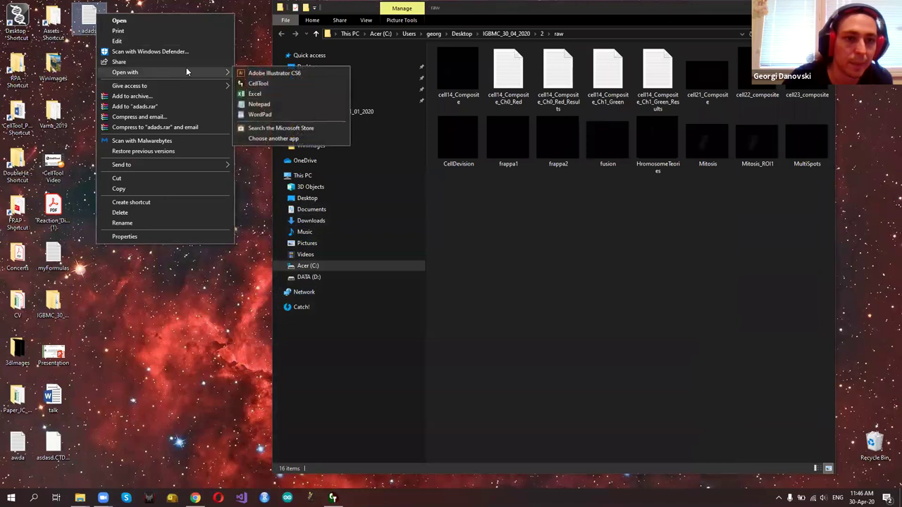
{"action": "left_click", "coordinate": [271, 93]}
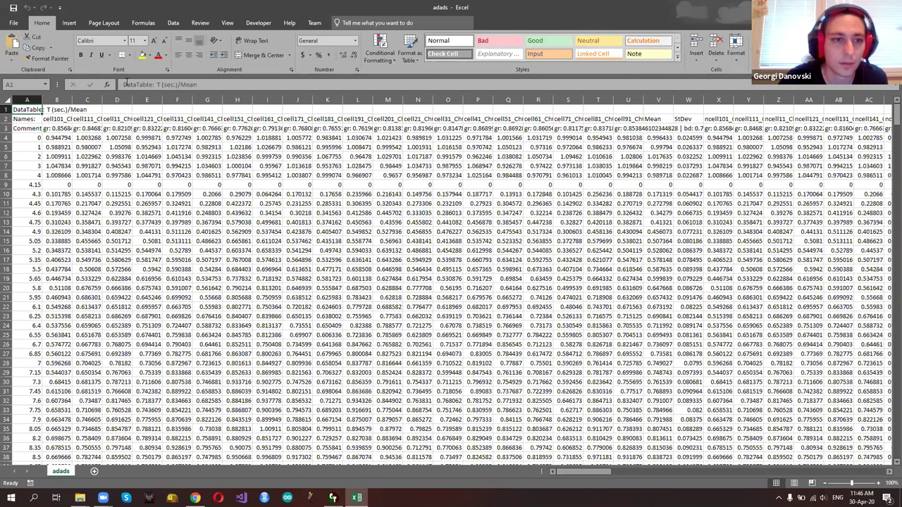
{"action": "left_click", "coordinate": [56, 99]}
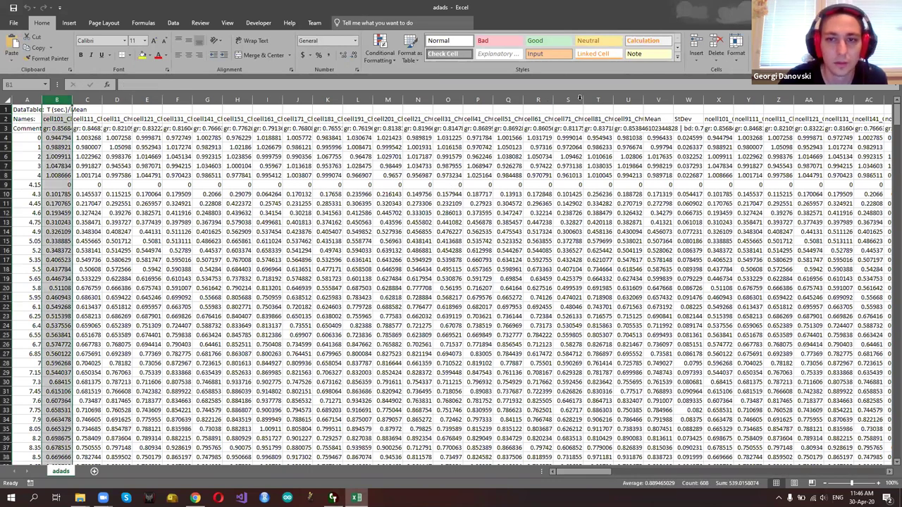
{"action": "left_click", "coordinate": [637, 99], "text": "shift"}
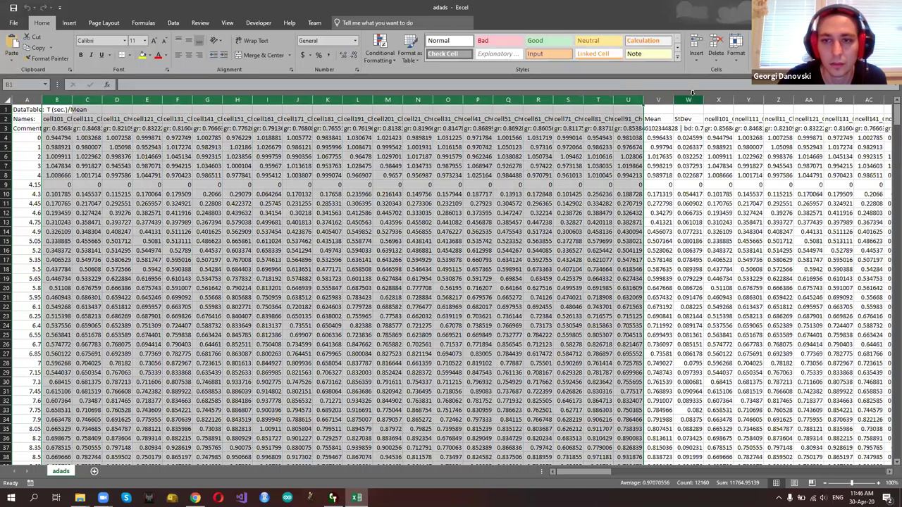
{"action": "left_click", "coordinate": [691, 99], "text": "shift"}
{"action": "left_click", "coordinate": [408, 127]}
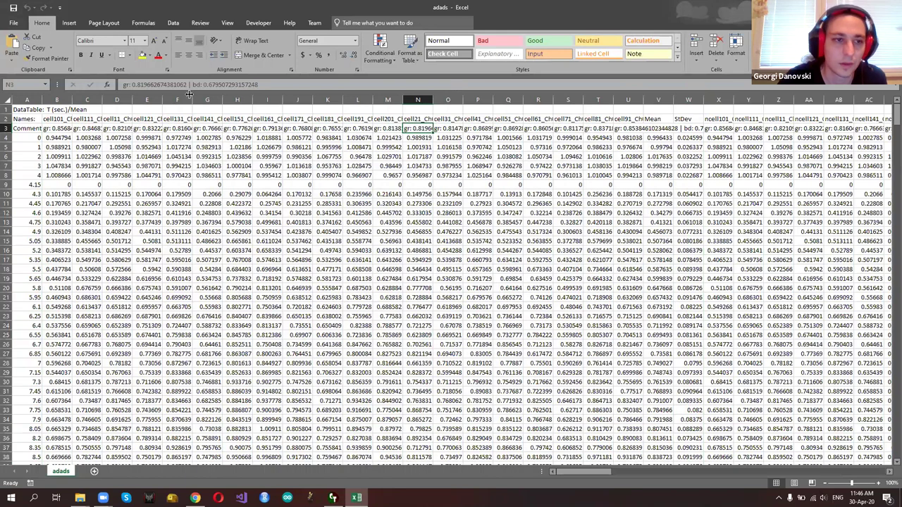
{"action": "left_click", "coordinate": [61, 128]}
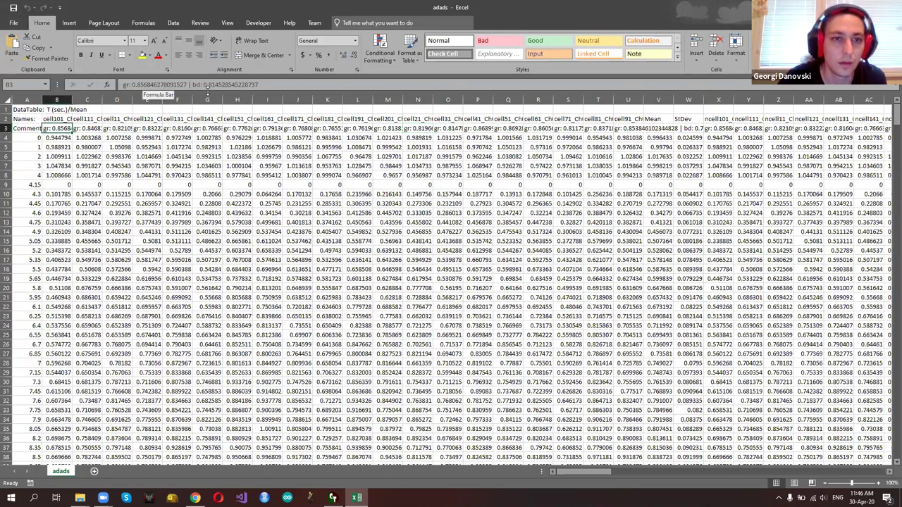
{"action": "left_click_drag", "start_coordinate": [209, 84], "coordinate": [261, 85]}
{"action": "left_click_drag", "start_coordinate": [184, 84], "coordinate": [137, 83]}
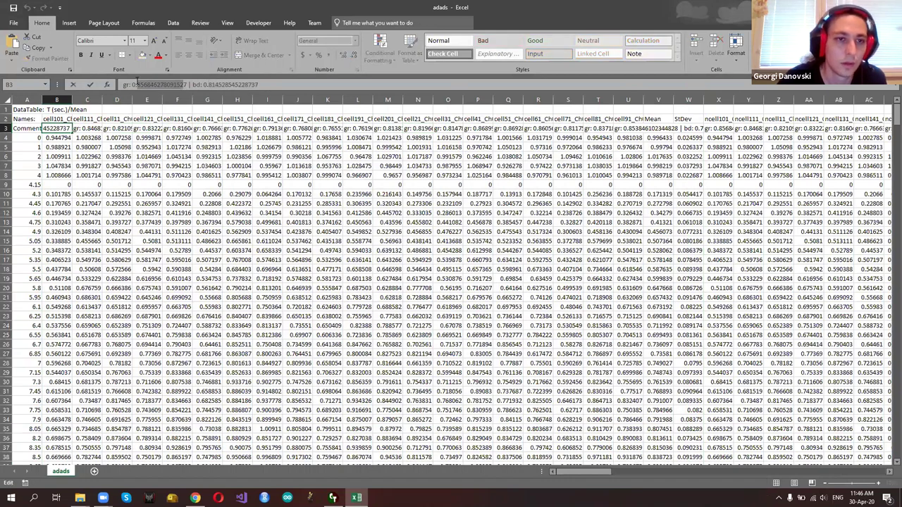
{"action": "left_click", "coordinate": [189, 145]}
{"action": "left_click", "coordinate": [95, 129]}
{"action": "left_click", "coordinate": [119, 129]}
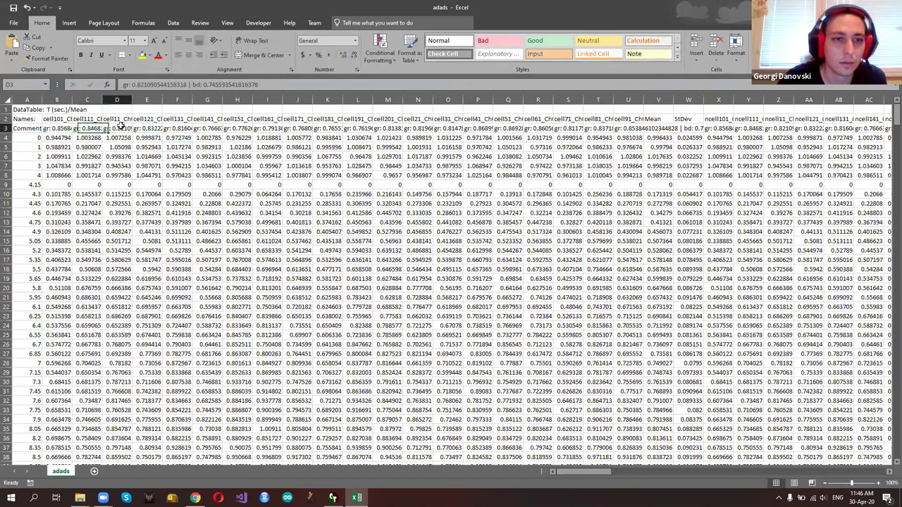
{"action": "left_click", "coordinate": [315, 176]}
{"action": "left_click_drag", "start_coordinate": [572, 472], "coordinate": [659, 465]}
Inspect the avg fit columns AU–AZ, including the Fit_FRAP_eq_avg header in AY
{"action": "left_click", "coordinate": [148, 100]}
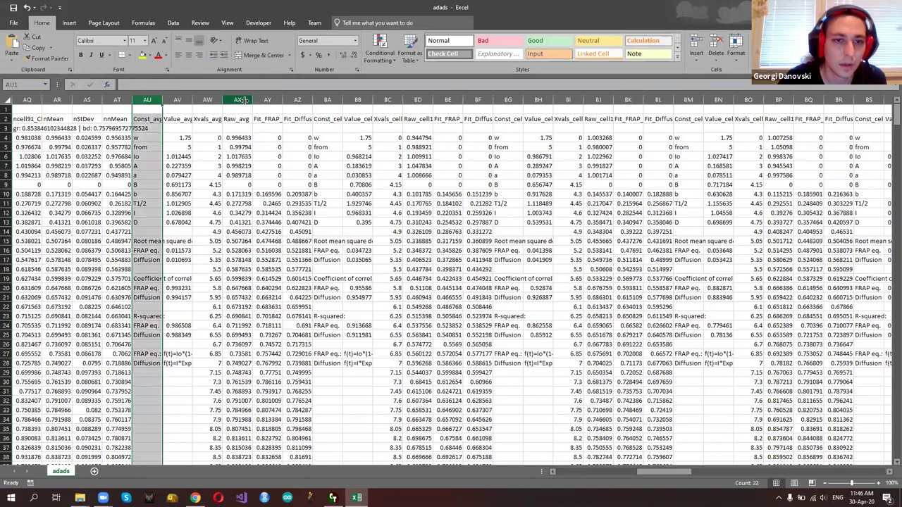
{"action": "left_click", "coordinate": [301, 100], "text": "shift"}
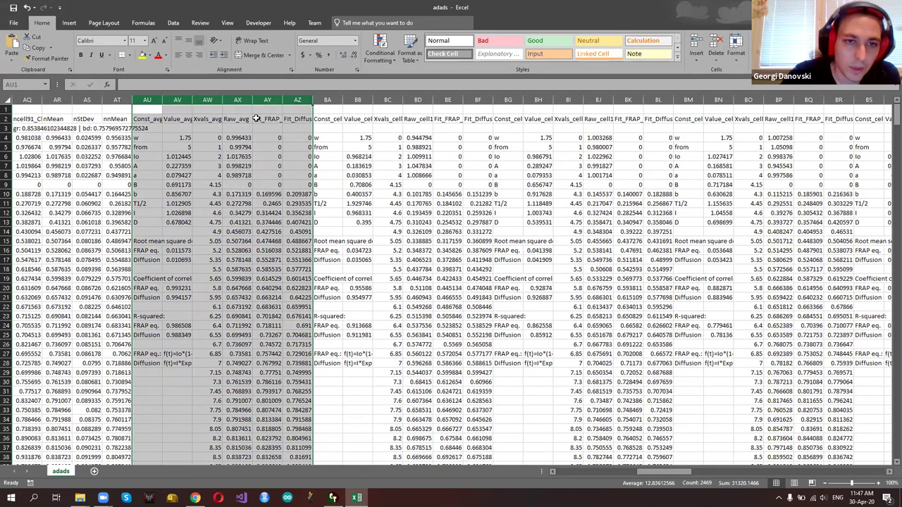
{"action": "left_click", "coordinate": [243, 232]}
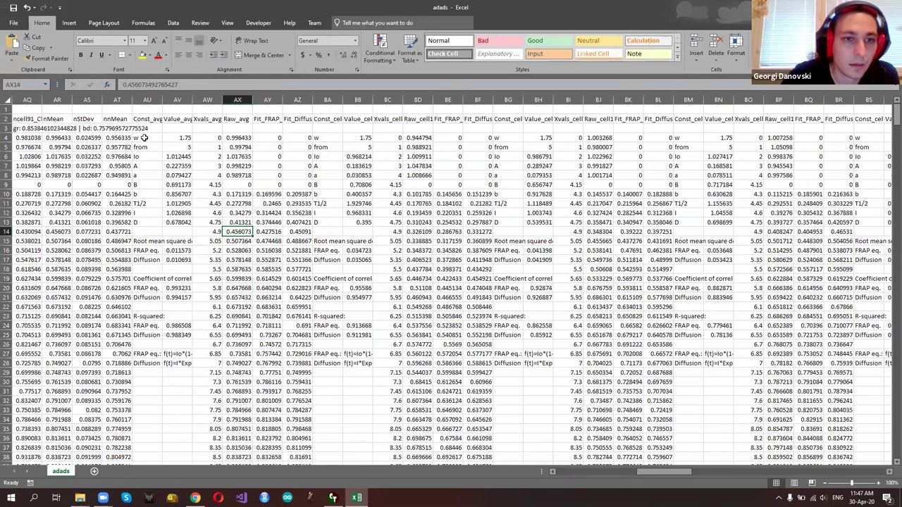
{"action": "left_click", "coordinate": [143, 138]}
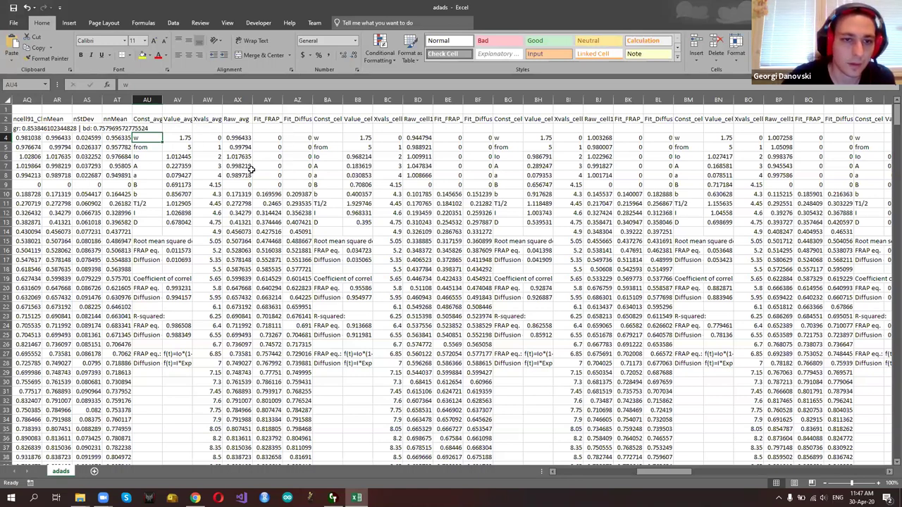
{"action": "left_click", "coordinate": [267, 100]}
{"action": "left_click", "coordinate": [271, 118]}
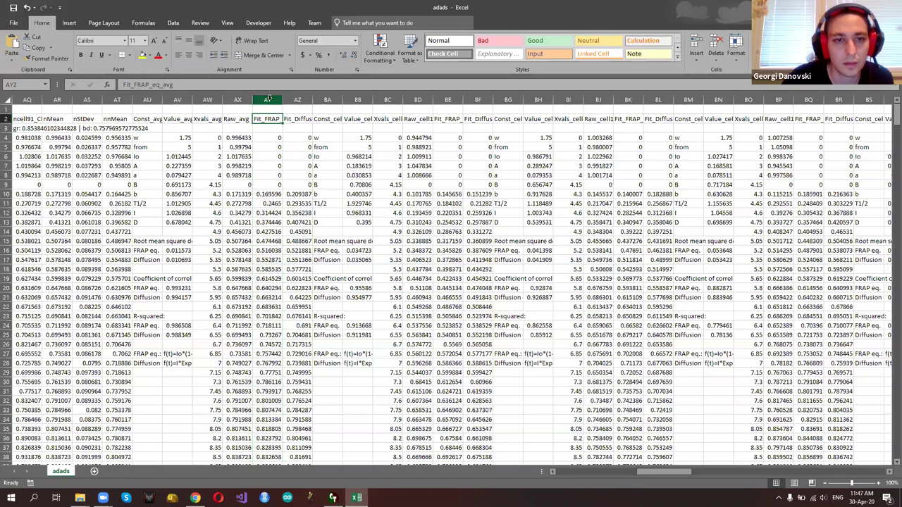
{"action": "left_click", "coordinate": [269, 100]}
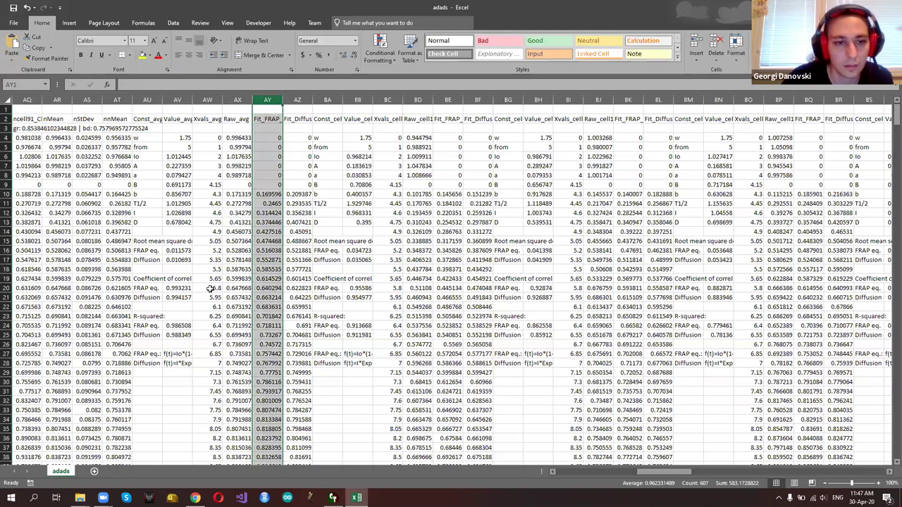
Widen column AV and fill the fit parameters in AV4:AV10 yellow
{"action": "left_click_drag", "start_coordinate": [192, 99], "coordinate": [197, 100]}
{"action": "left_click_drag", "start_coordinate": [281, 113], "coordinate": [286, 113]}
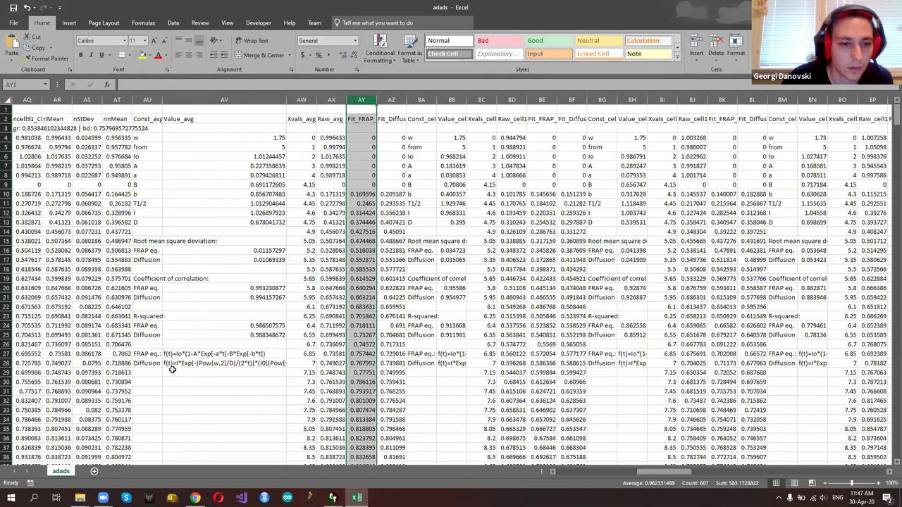
{"action": "left_click", "coordinate": [182, 354]}
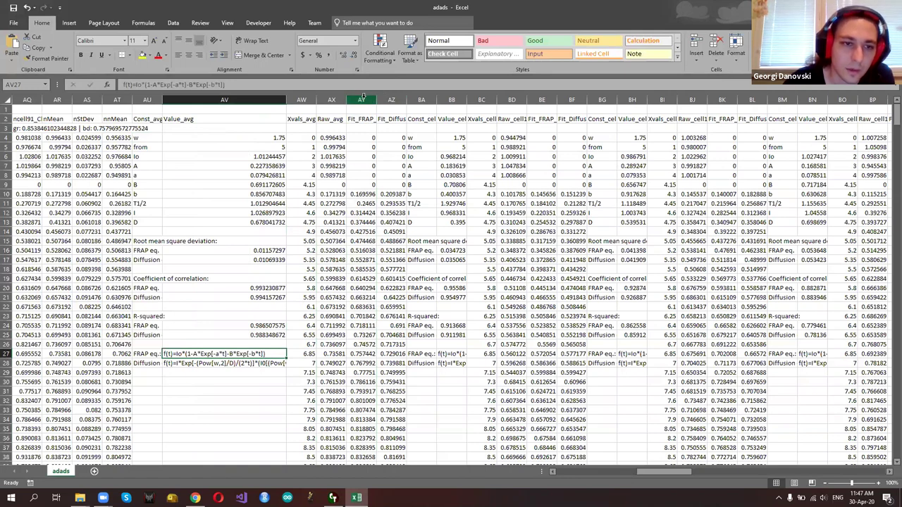
{"action": "left_click", "coordinate": [239, 157]}
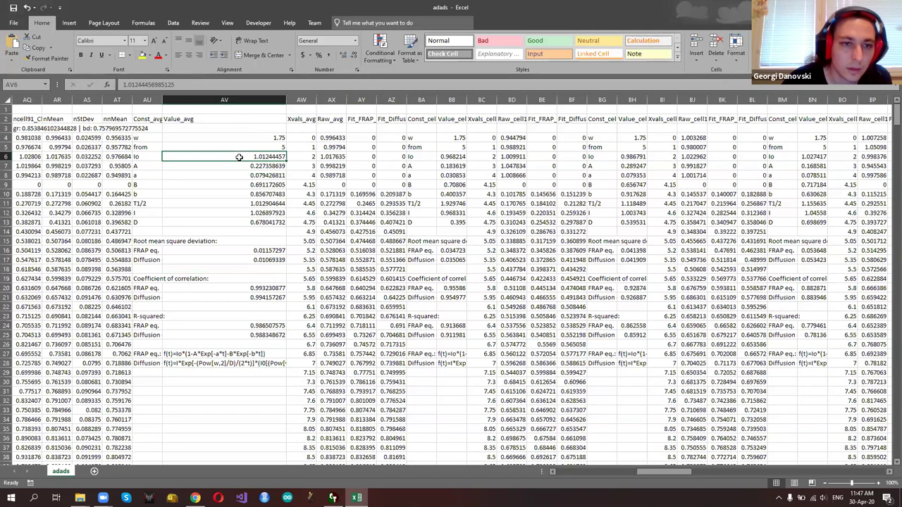
{"action": "left_click", "coordinate": [276, 139]}
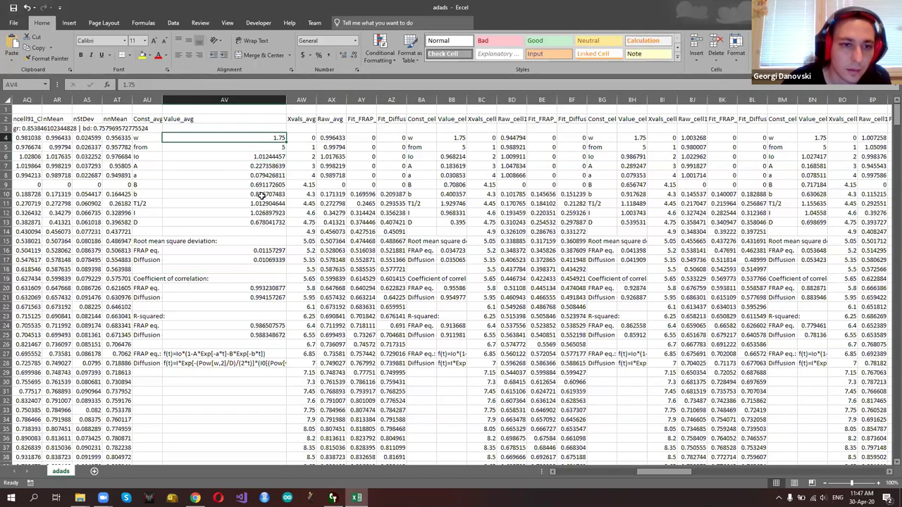
{"action": "left_click_drag", "start_coordinate": [275, 140], "coordinate": [261, 195]}
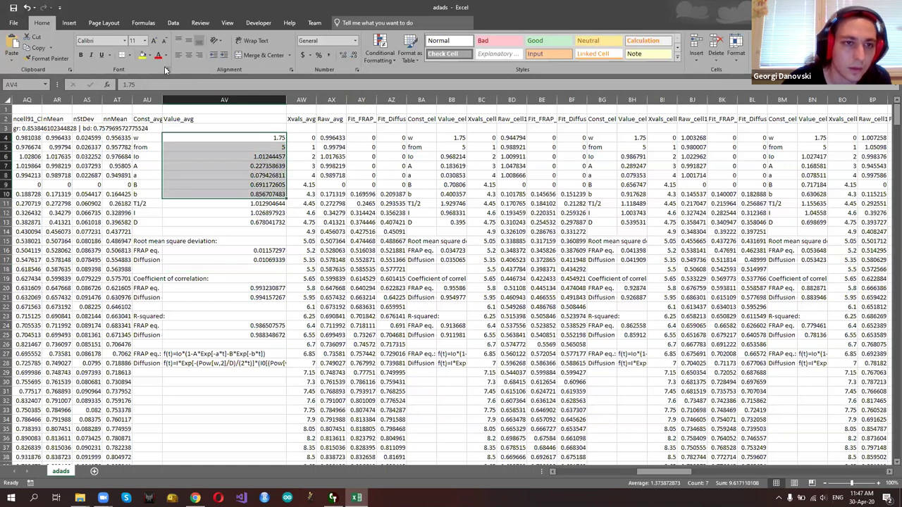
{"action": "left_click", "coordinate": [143, 55]}
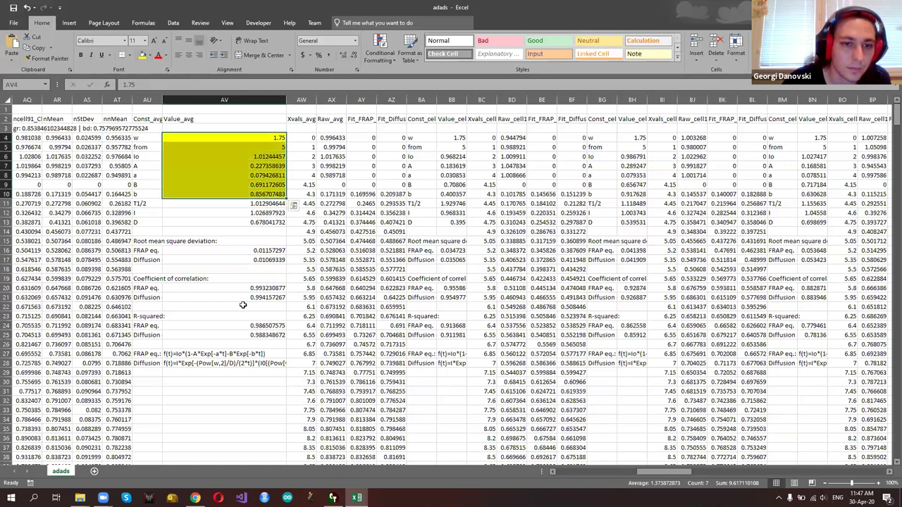
Fill the I and D values in AV12:AV13 orange and widen column AV further
{"action": "left_click", "coordinate": [240, 364]}
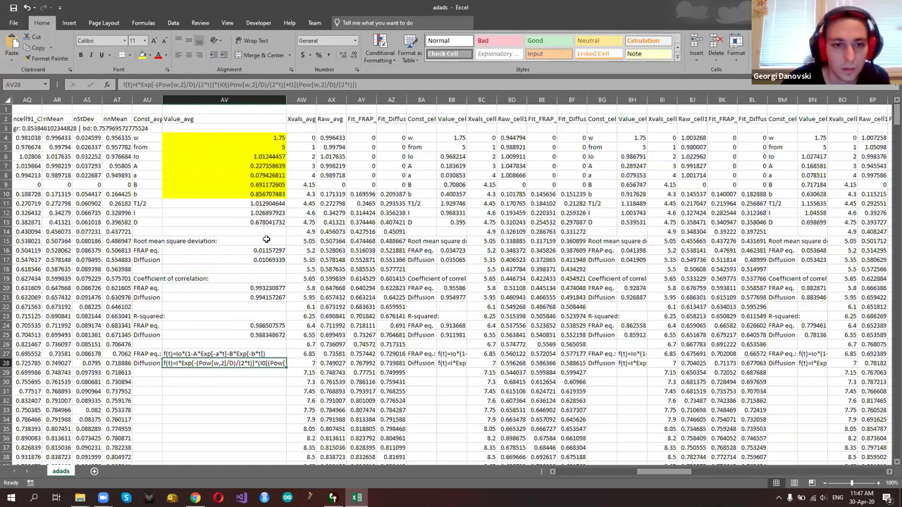
{"action": "left_click_drag", "start_coordinate": [268, 213], "coordinate": [268, 222]}
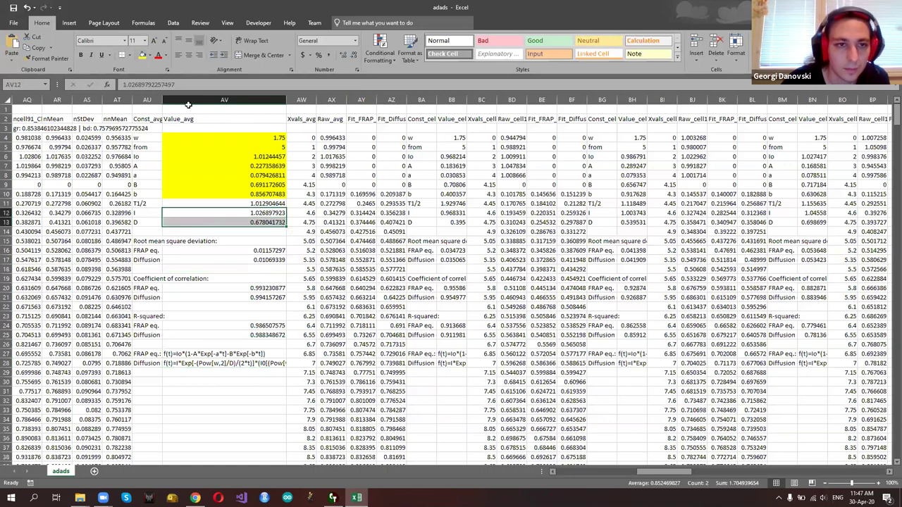
{"action": "left_click", "coordinate": [142, 56]}
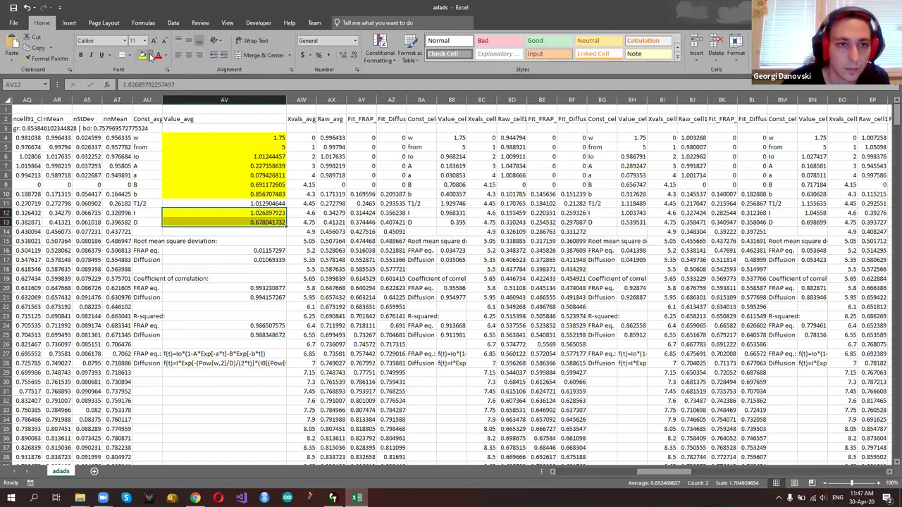
{"action": "left_click", "coordinate": [147, 57]}
{"action": "left_click", "coordinate": [184, 73]}
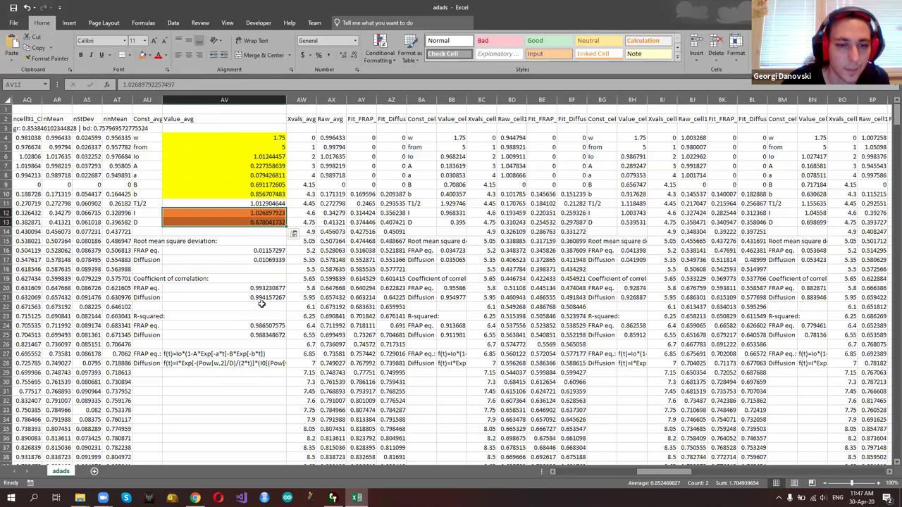
{"action": "left_click", "coordinate": [255, 371]}
{"action": "left_click_drag", "start_coordinate": [289, 103], "coordinate": [433, 94]}
{"action": "left_click", "coordinate": [374, 94]}
Insert a smooth-line scatter chart of the selected avg data and move it to the top right
{"action": "left_click", "coordinate": [69, 22]}
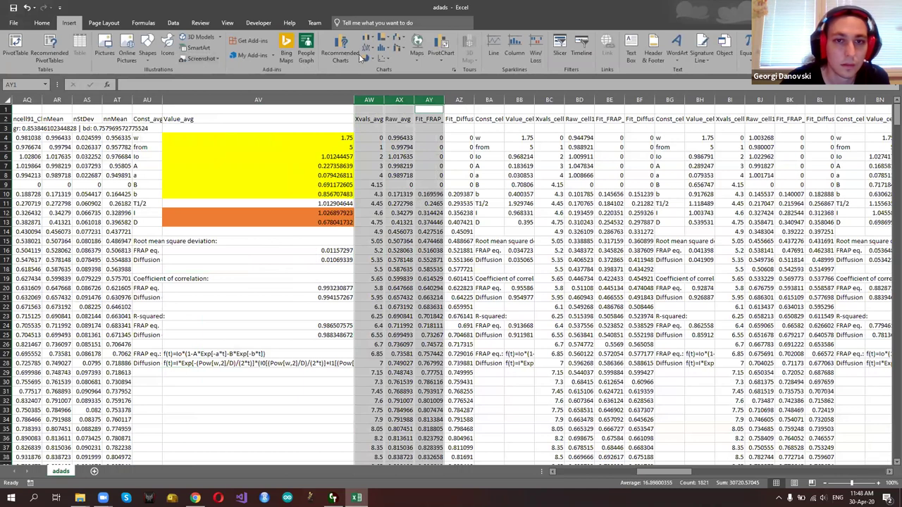
{"action": "left_click", "coordinate": [386, 58]}
{"action": "left_click", "coordinate": [428, 88]}
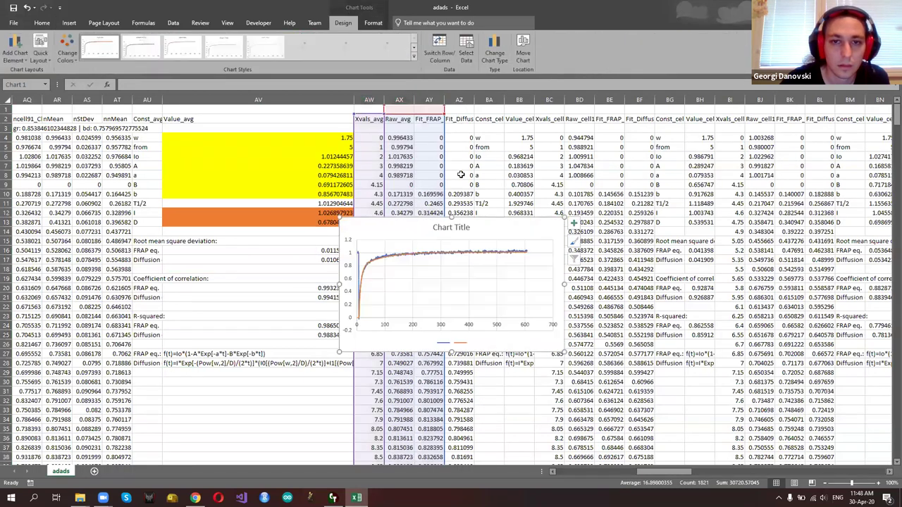
{"action": "mouse_move", "coordinate": [477, 229]}
{"action": "left_mouse_down"}
{"action": "mouse_move", "coordinate": [515, 232]}
{"action": "mouse_move", "coordinate": [765, 134]}
{"action": "mouse_move", "coordinate": [737, 128]}
{"action": "left_mouse_up"}
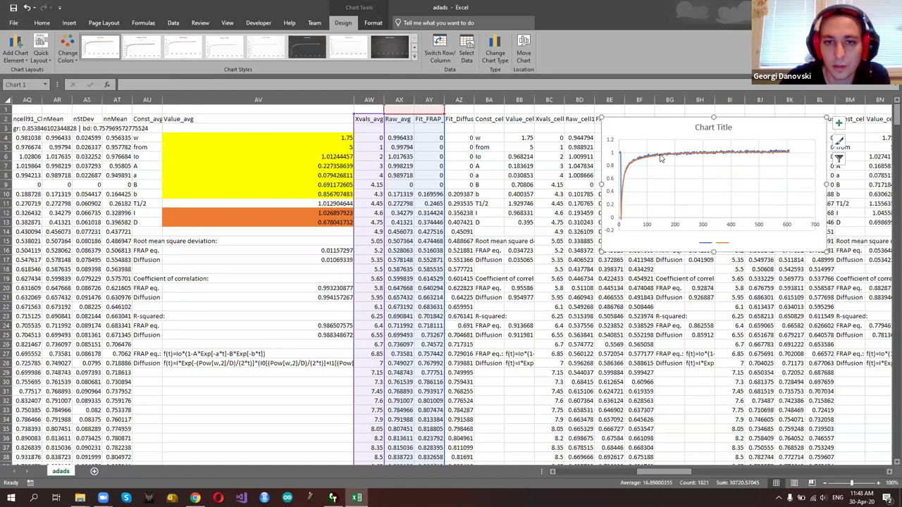
Chart Xvals_avg, Raw_avg and the diffusion fit as a second smooth-line scatter below the first
{"action": "left_click", "coordinate": [368, 101]}
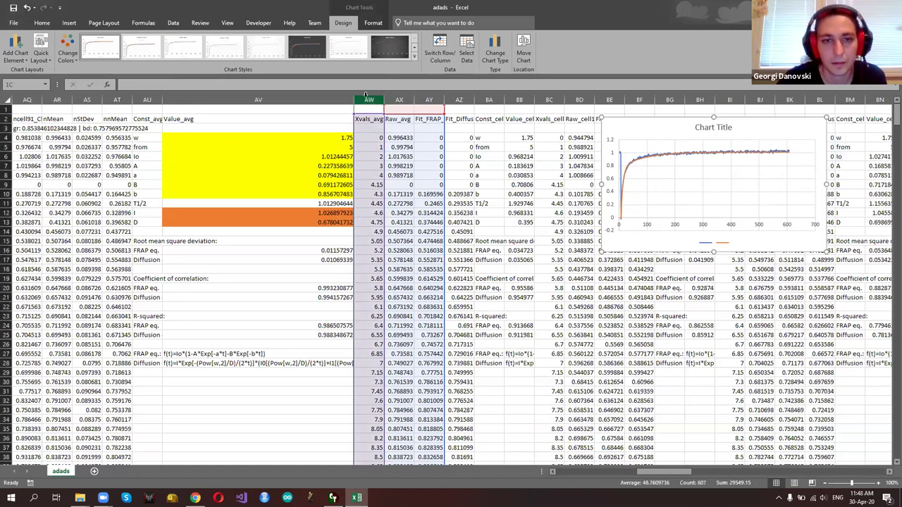
{"action": "left_click", "coordinate": [399, 101], "text": "ctrl"}
{"action": "left_click", "coordinate": [459, 101], "text": "ctrl"}
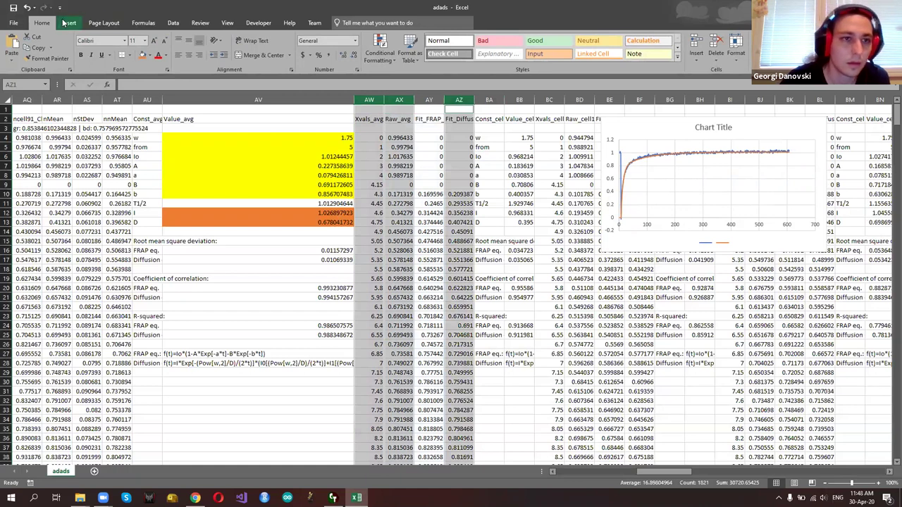
{"action": "left_click", "coordinate": [69, 24]}
{"action": "left_click", "coordinate": [383, 59]}
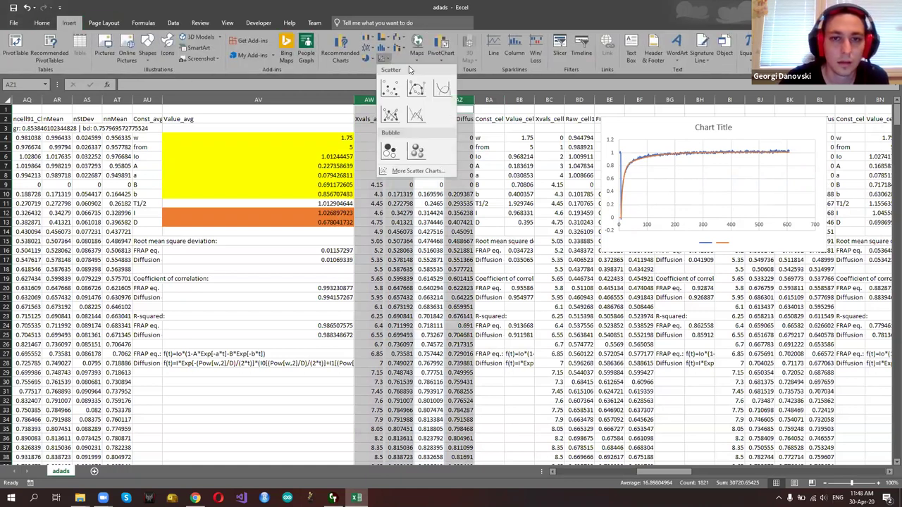
{"action": "left_click", "coordinate": [442, 87]}
{"action": "left_click_drag", "start_coordinate": [543, 230], "coordinate": [804, 269]}
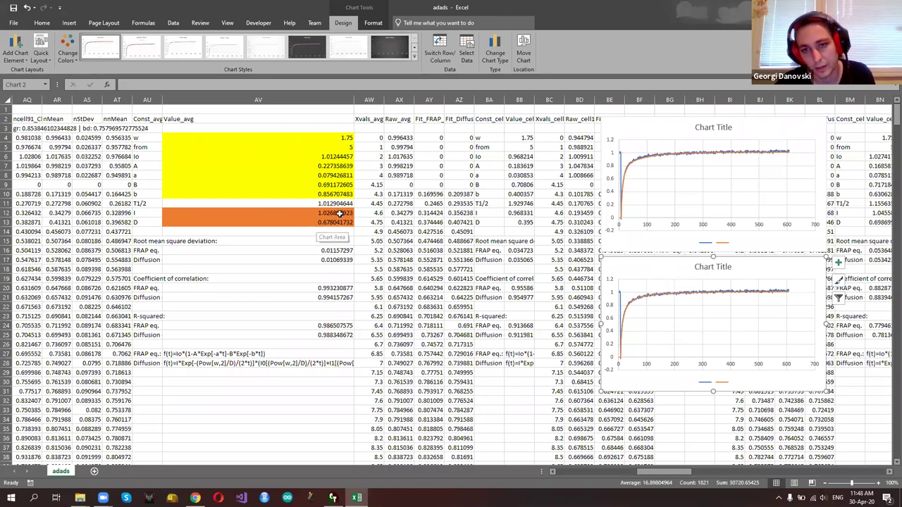
Review the diffusion and FRAP formulas in AV28 and AV27 and the T1/2 value in AV11
{"action": "left_click", "coordinate": [264, 366]}
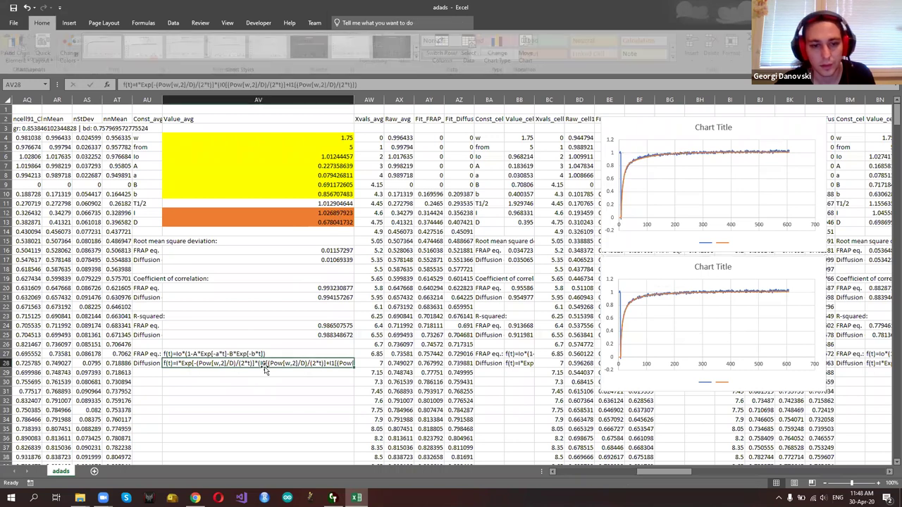
{"action": "left_click", "coordinate": [240, 354]}
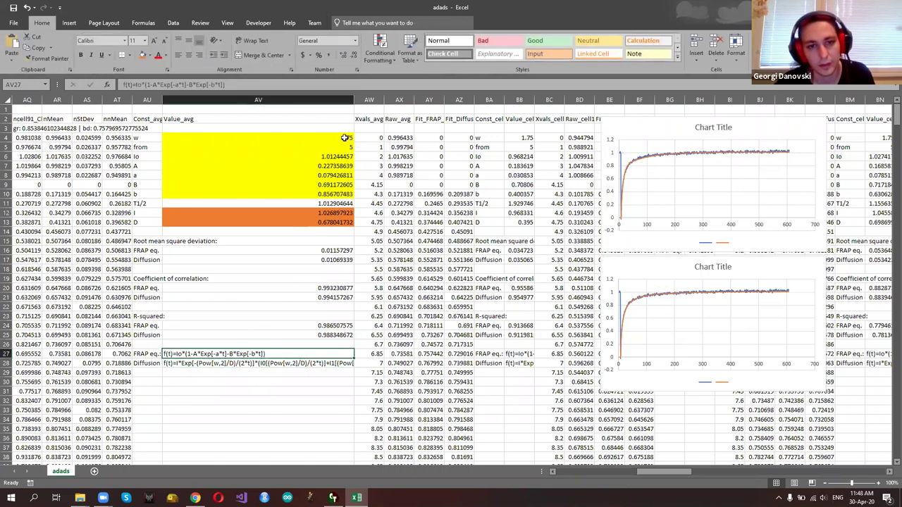
{"action": "left_click", "coordinate": [324, 203]}
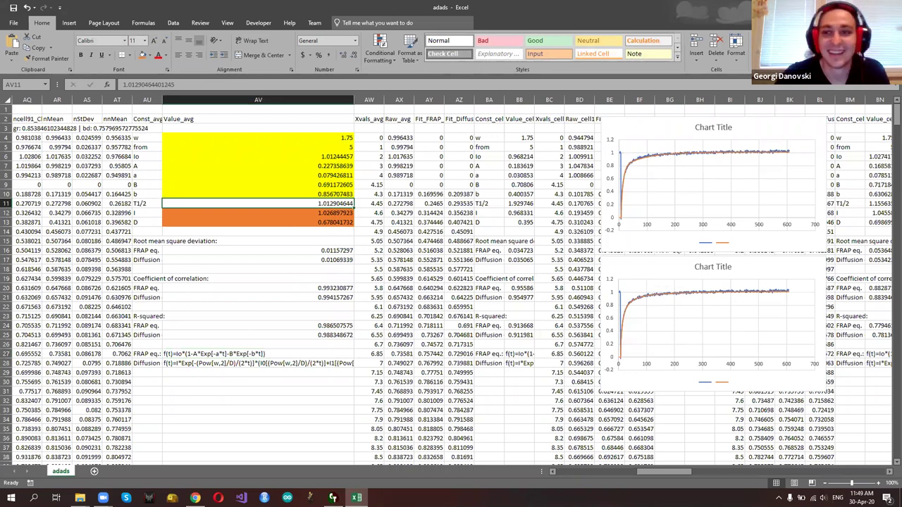
{"action": "left_click_drag", "start_coordinate": [659, 469], "coordinate": [638, 480]}
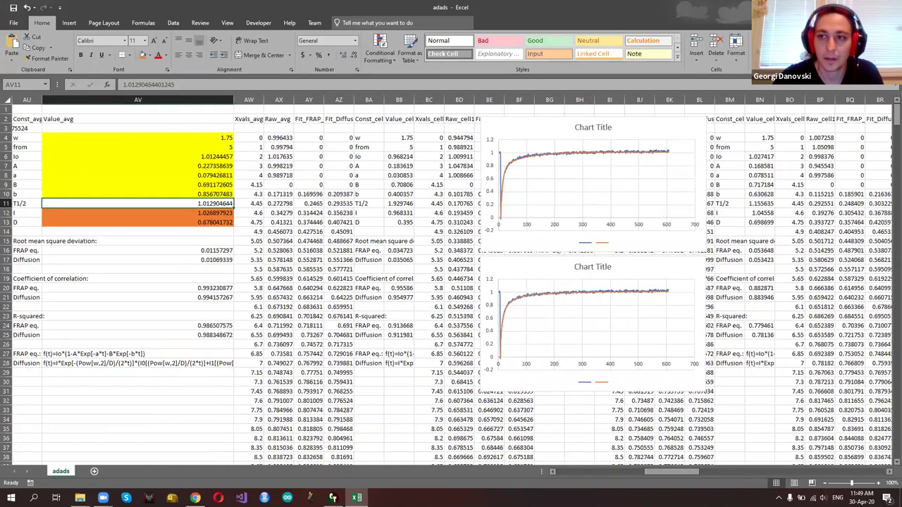
Close the adads workbook without saving, then close FRAP_fit.CTData unsaved and FRAP.tif in CellTool
{"action": "key", "text": "alt+F4"}
{"action": "left_click", "coordinate": [437, 259]}
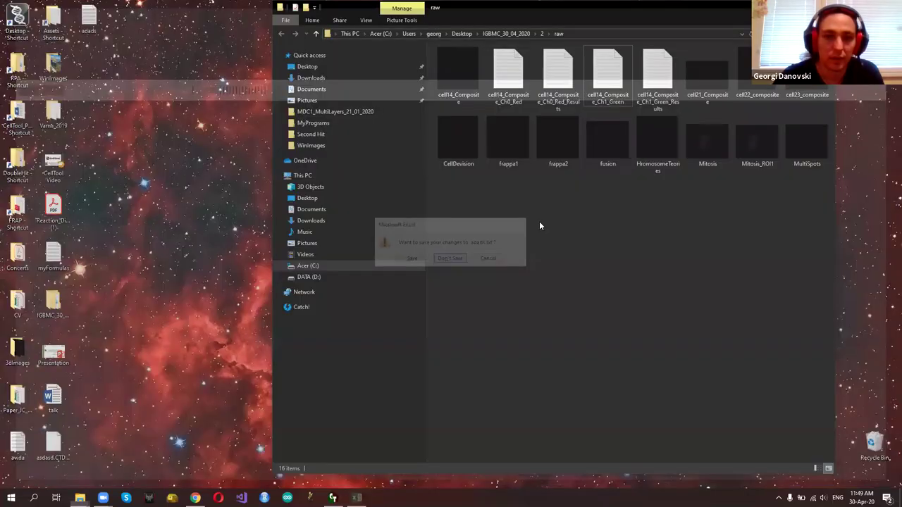
{"action": "left_click", "coordinate": [332, 497]}
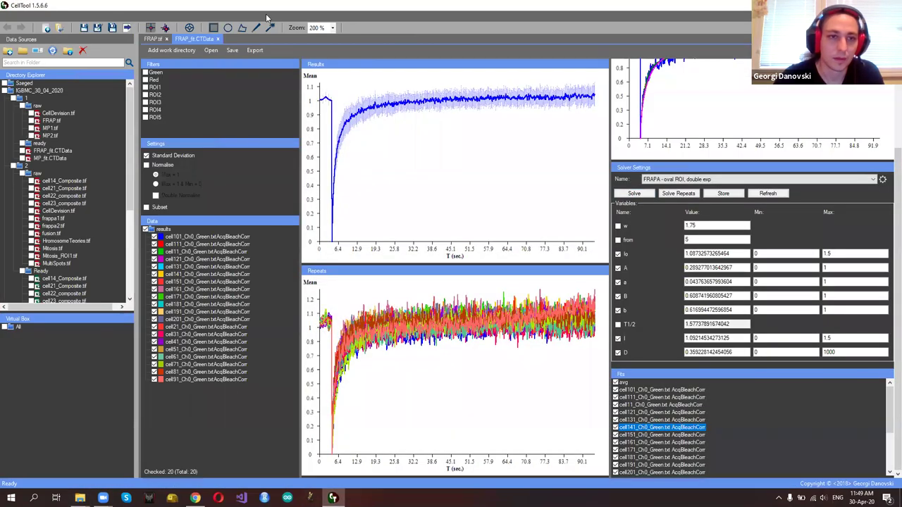
{"action": "left_click", "coordinate": [218, 39]}
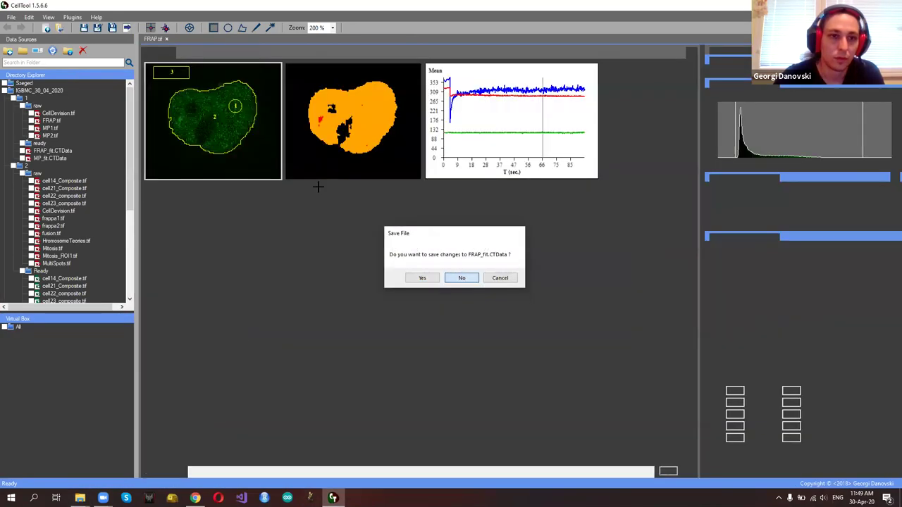
{"action": "key", "text": "Return"}
{"action": "left_click", "coordinate": [166, 38]}
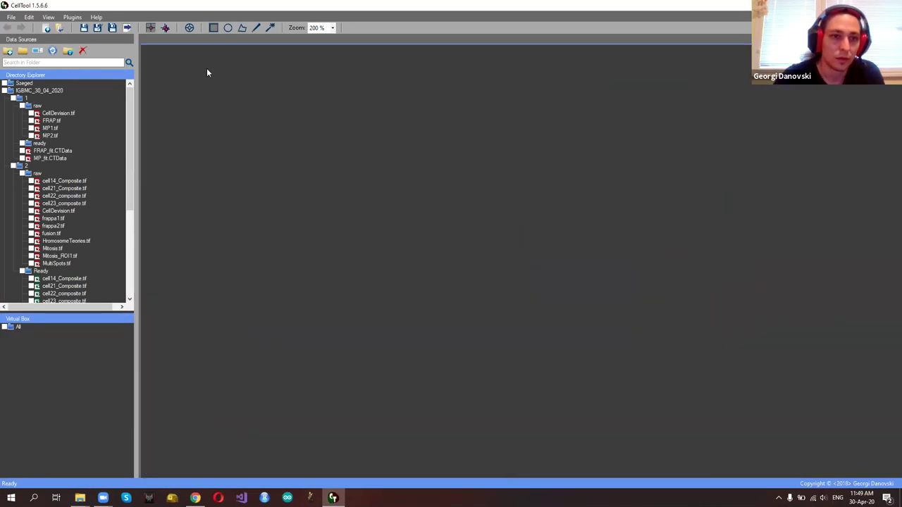
Open CellDivision.tif and scrub through its time-lapse frames, settling on frame 20
{"action": "double_click", "coordinate": [58, 113]}
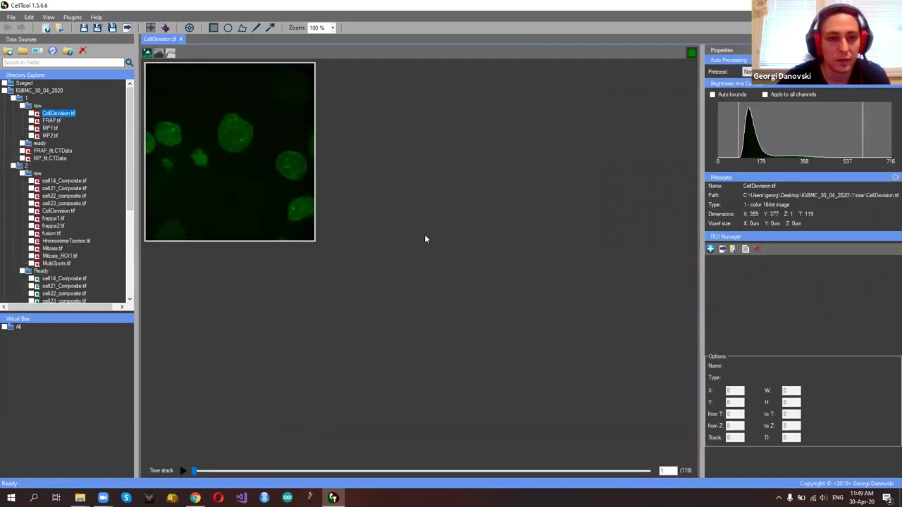
{"action": "scroll", "coordinate": [454, 255], "scroll_direction": "up", "scroll_amount": 2}
{"action": "left_click_drag", "start_coordinate": [194, 471], "coordinate": [404, 435]}
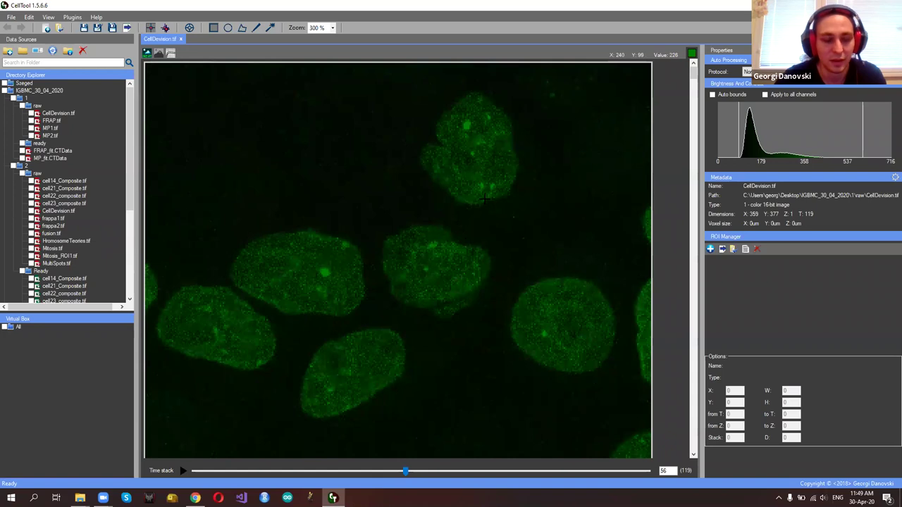
{"action": "scroll", "coordinate": [482, 192], "scroll_direction": "down", "scroll_amount": 1}
{"action": "scroll", "coordinate": [361, 463], "scroll_direction": "down", "scroll_amount": 2}
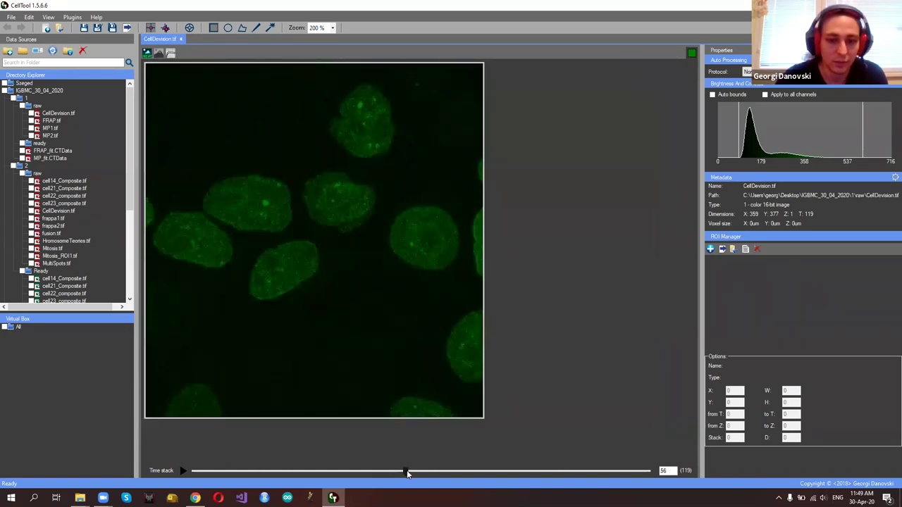
{"action": "left_click_drag", "start_coordinate": [361, 462], "coordinate": [390, 441]}
{"action": "left_click_drag", "start_coordinate": [325, 442], "coordinate": [267, 451]}
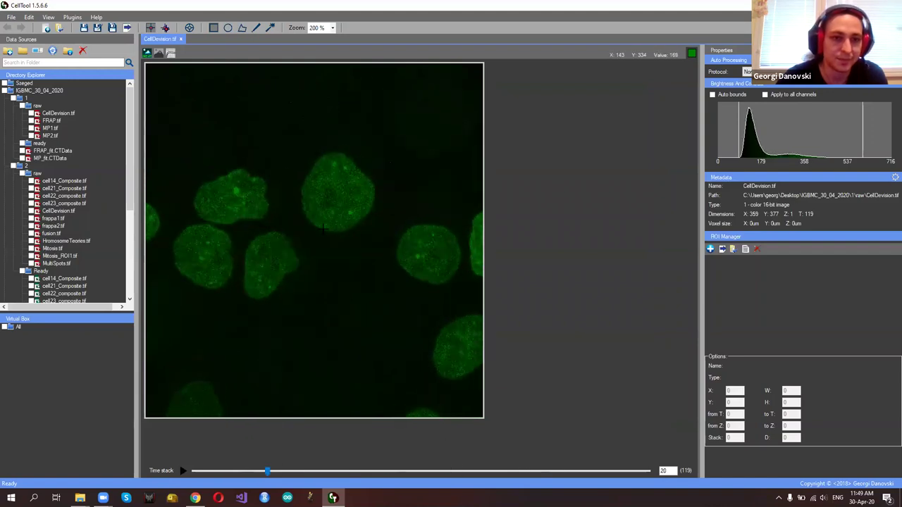
{"action": "scroll", "coordinate": [502, 172], "scroll_direction": "down", "scroll_amount": 1}
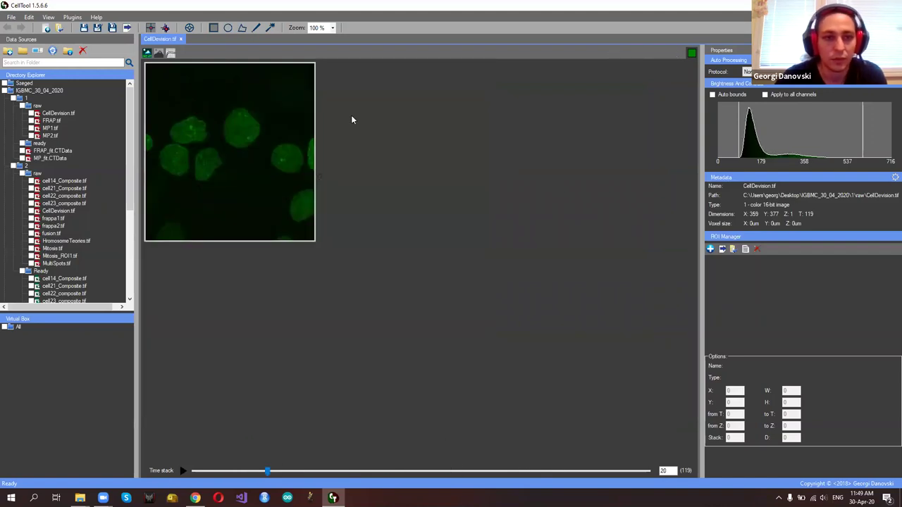
Open a processed copy of the image and smooth it with a 5x5 Gaussian blur
{"action": "left_click", "coordinate": [161, 55]}
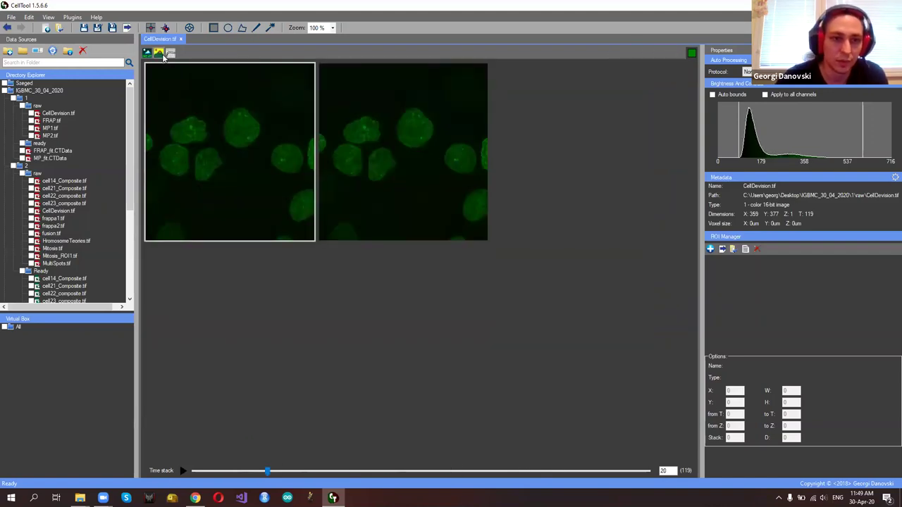
{"action": "left_click", "coordinate": [412, 113]}
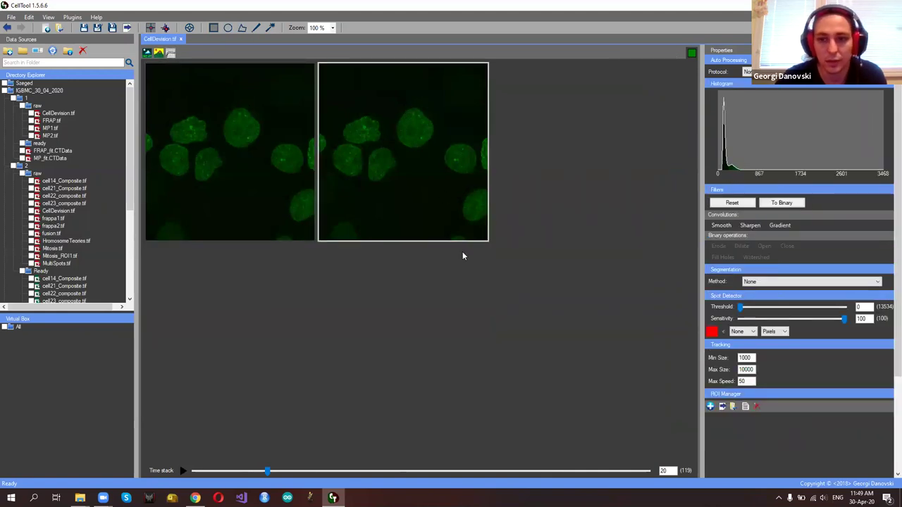
{"action": "left_click", "coordinate": [721, 225]}
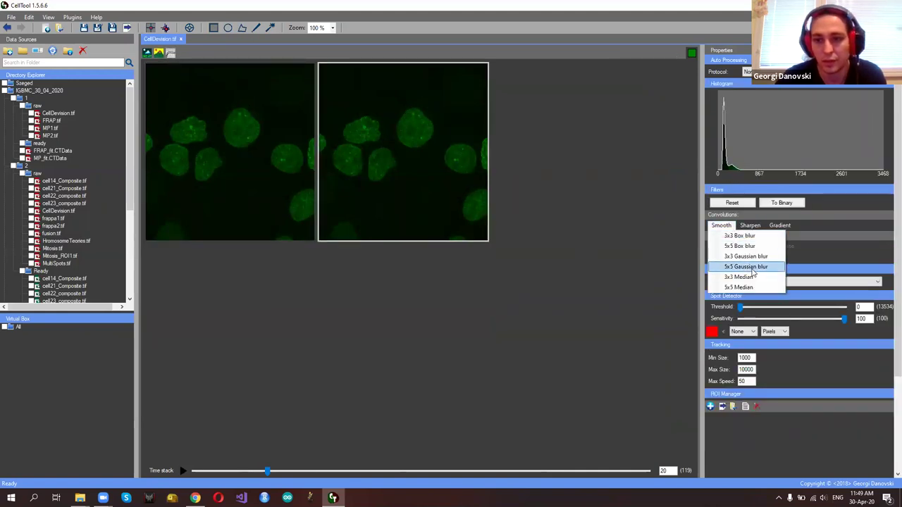
{"action": "left_click", "coordinate": [751, 267]}
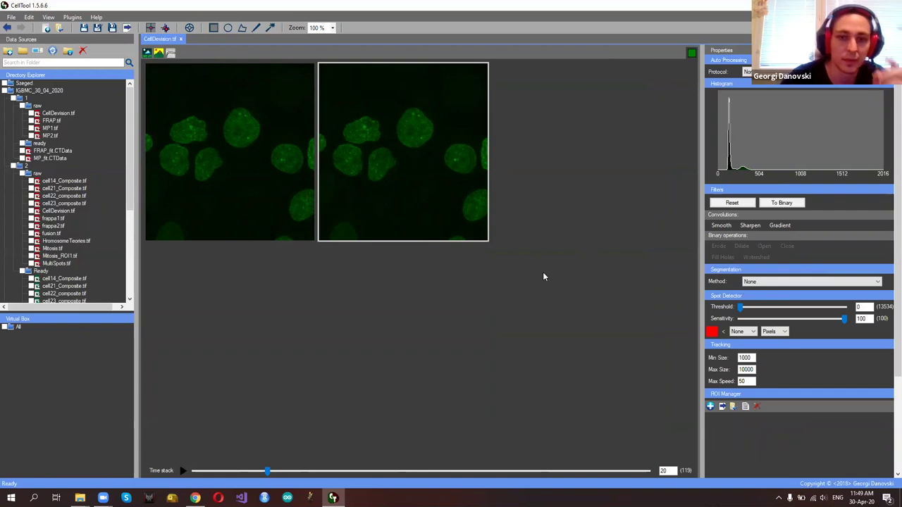
Segment the copy with single-threshold Otsu and check the masks at frames 9, 25 and 18
{"action": "left_click", "coordinate": [773, 282]}
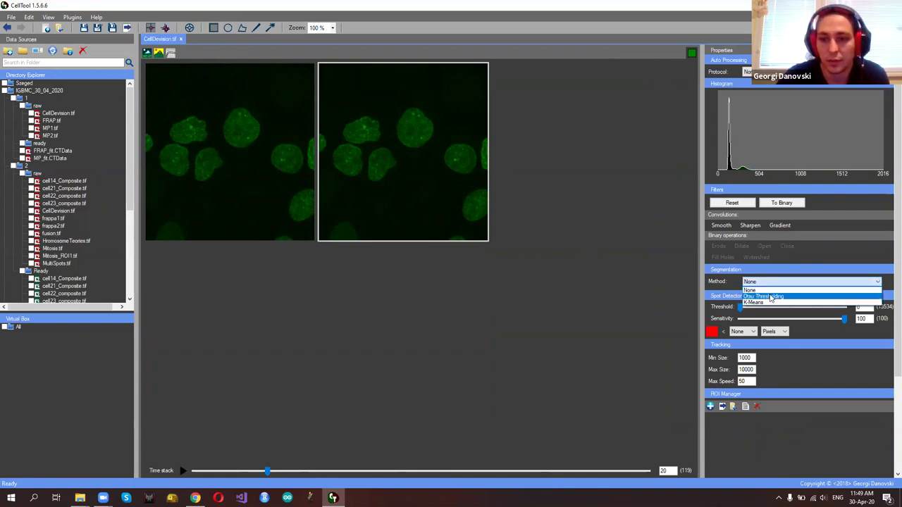
{"action": "left_click", "coordinate": [761, 299]}
{"action": "left_click", "coordinate": [758, 301]}
{"action": "left_click", "coordinate": [752, 315]}
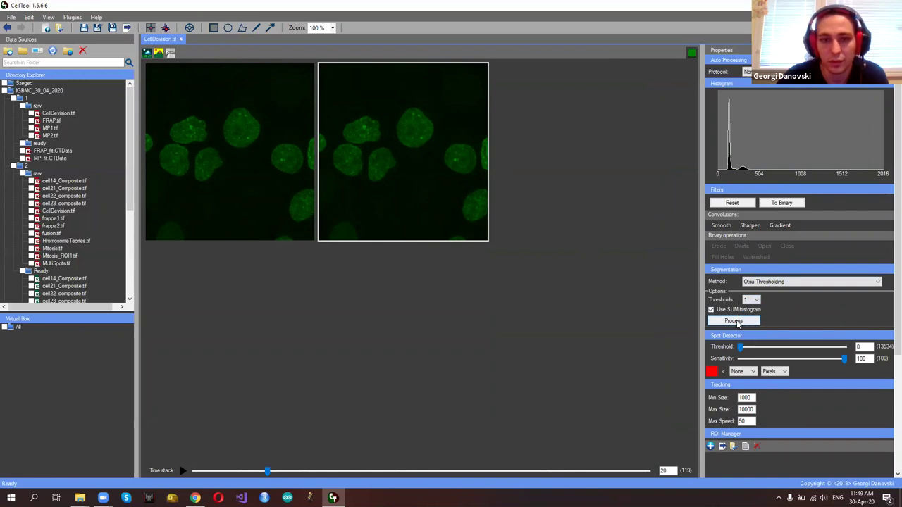
{"action": "left_click", "coordinate": [734, 320]}
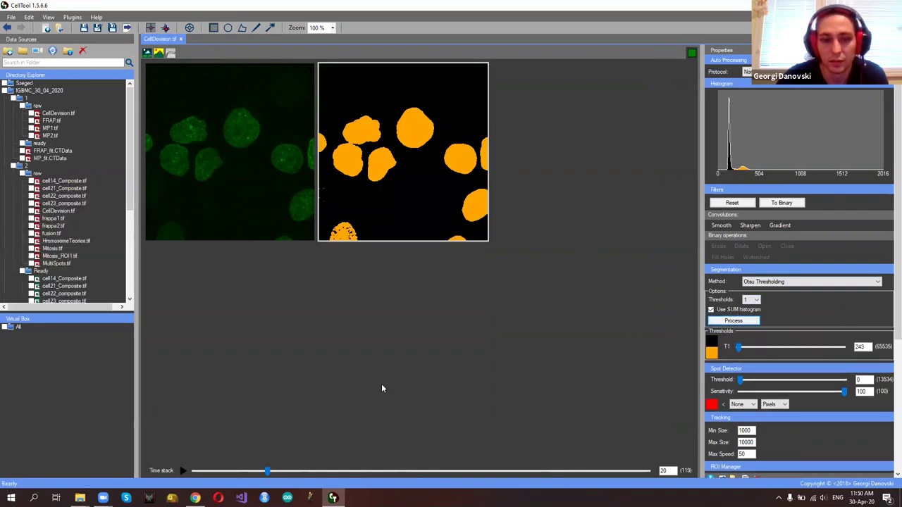
{"action": "left_click_drag", "start_coordinate": [267, 471], "coordinate": [229, 470]}
{"action": "left_click", "coordinate": [284, 468]}
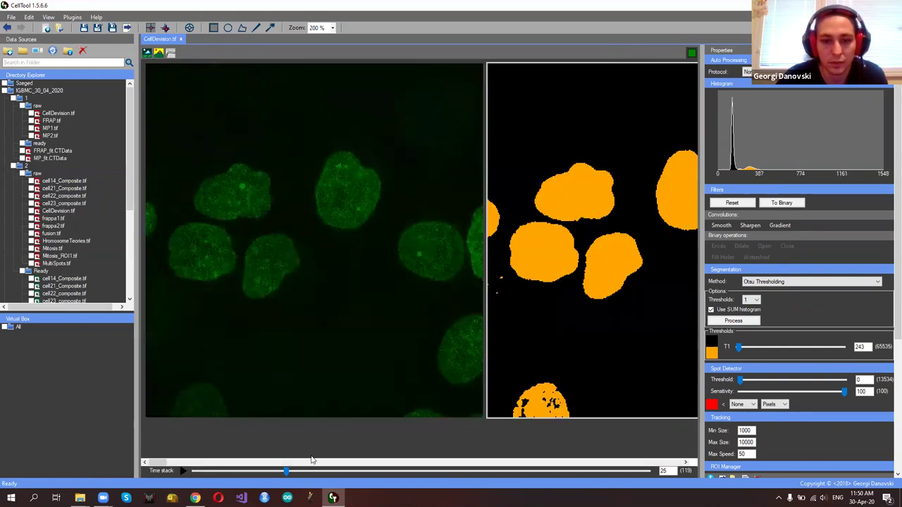
{"action": "left_click_drag", "start_coordinate": [284, 470], "coordinate": [260, 470]}
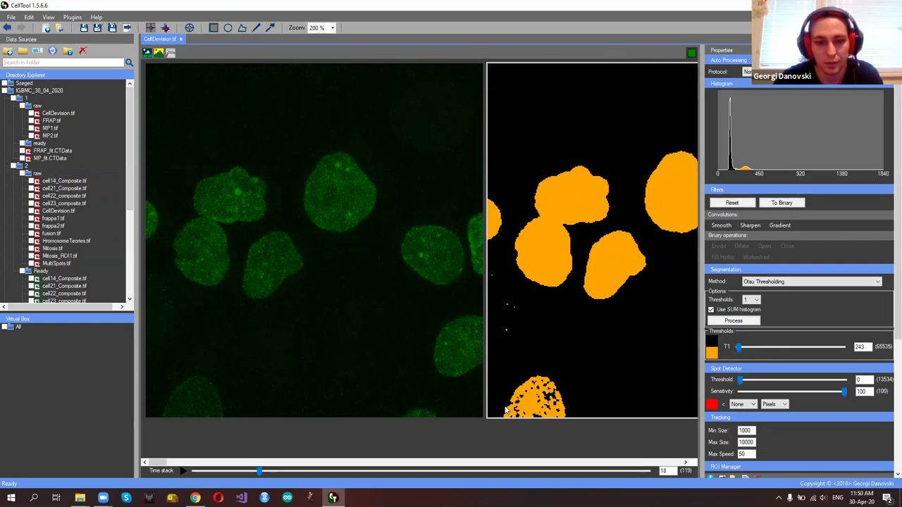
{"action": "scroll", "coordinate": [437, 292], "scroll_direction": "down", "scroll_amount": 2}
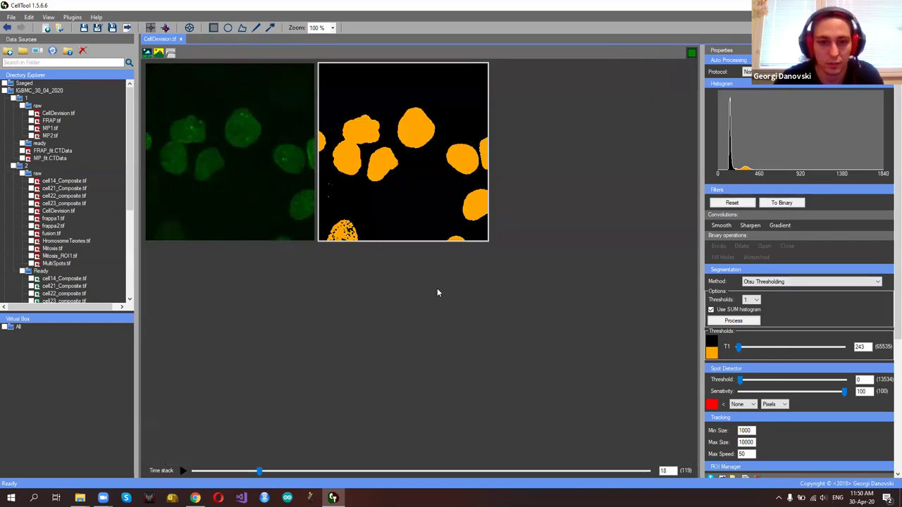
Make the orange nuclei a binary mask, fill its holes, and run a Euclidean-distance watershed
{"action": "left_click", "coordinate": [781, 203]}
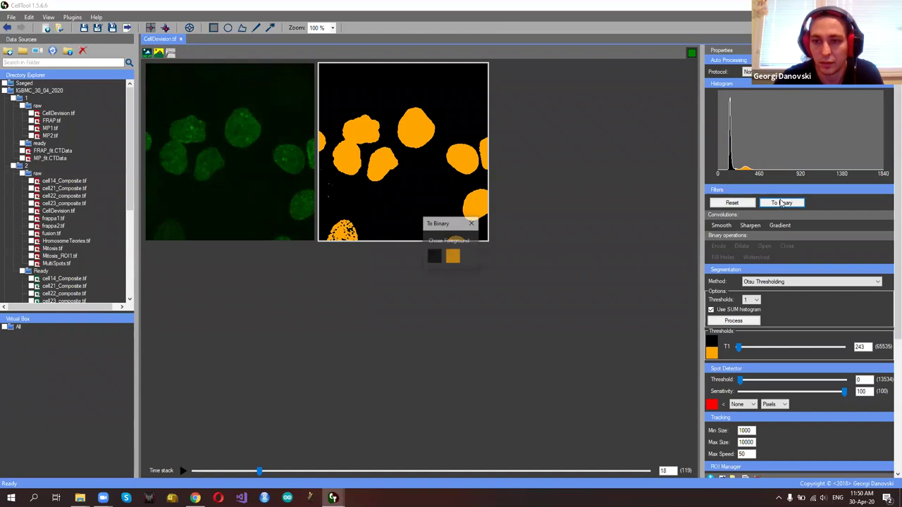
{"action": "left_click", "coordinate": [454, 257]}
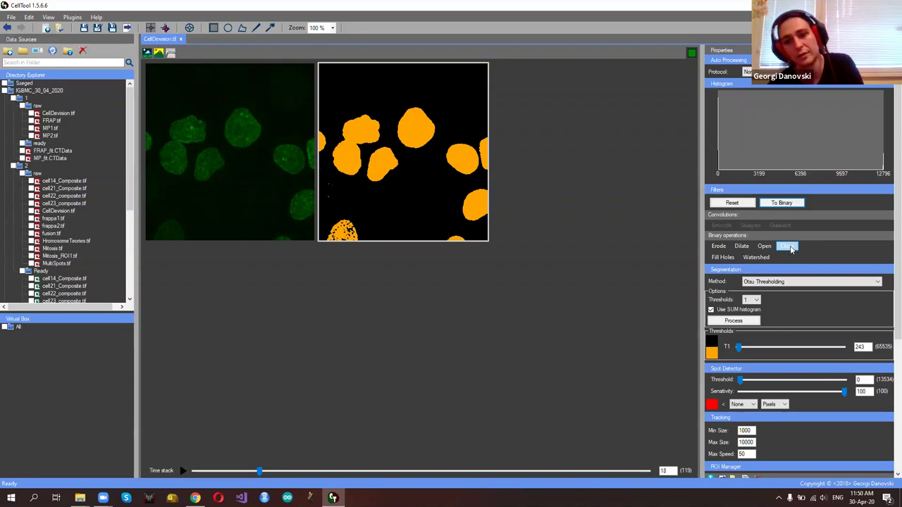
{"action": "left_click", "coordinate": [726, 258]}
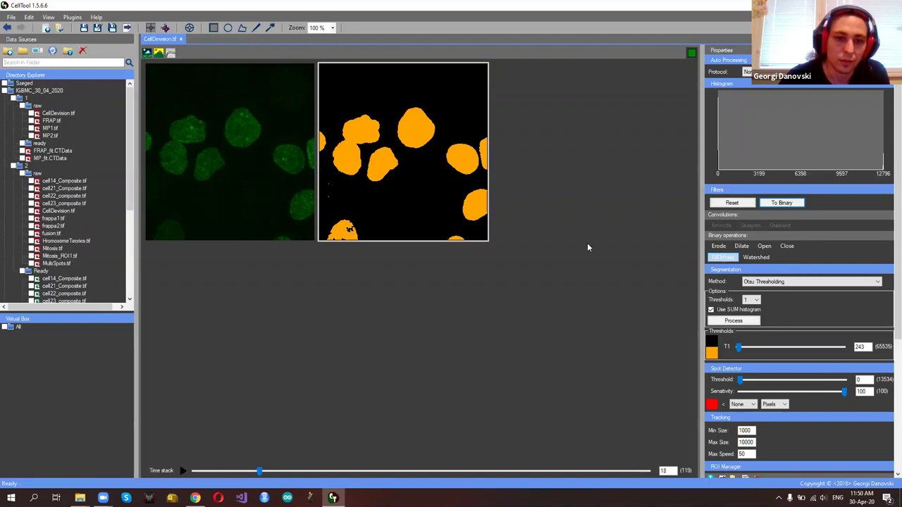
{"action": "left_click", "coordinate": [761, 257]}
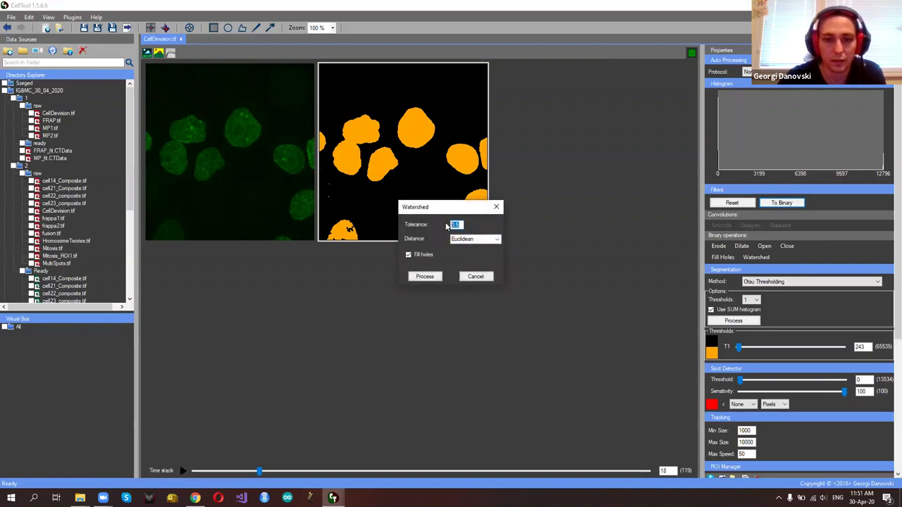
{"action": "type", "text": "1"}
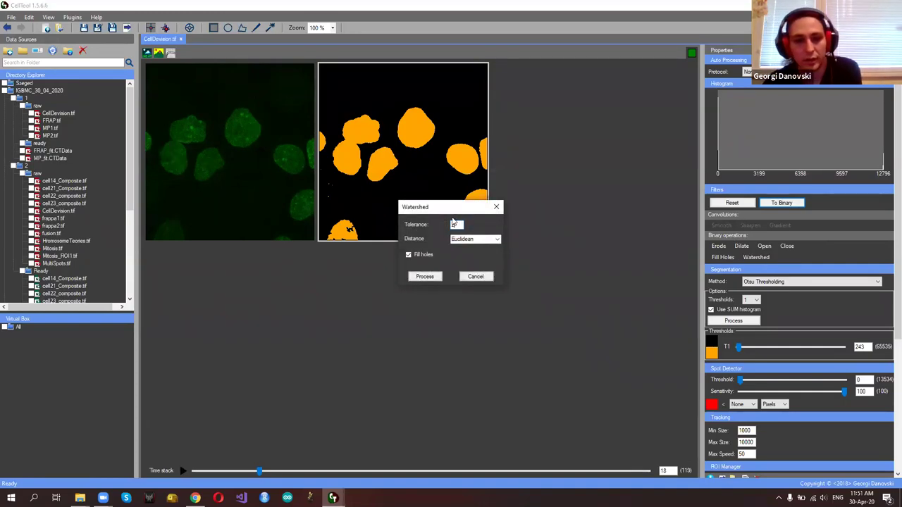
{"action": "left_click", "coordinate": [496, 240]}
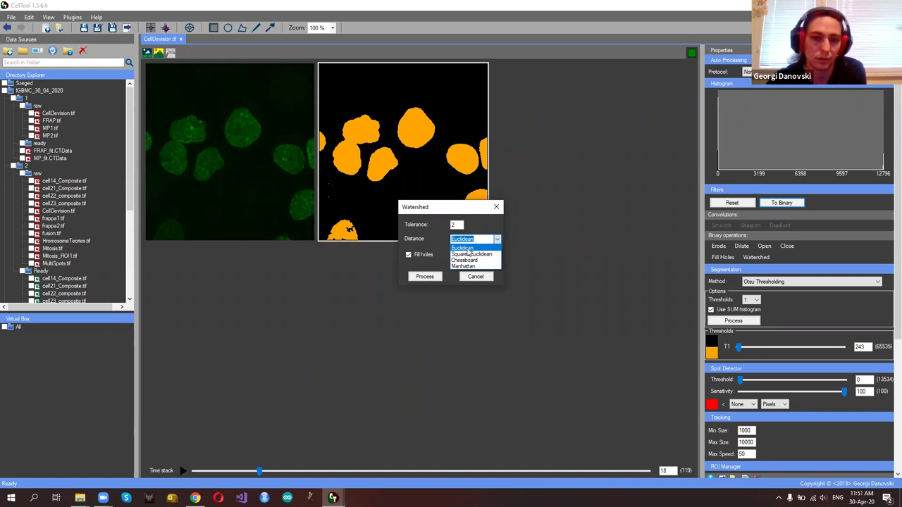
{"action": "left_click", "coordinate": [468, 249]}
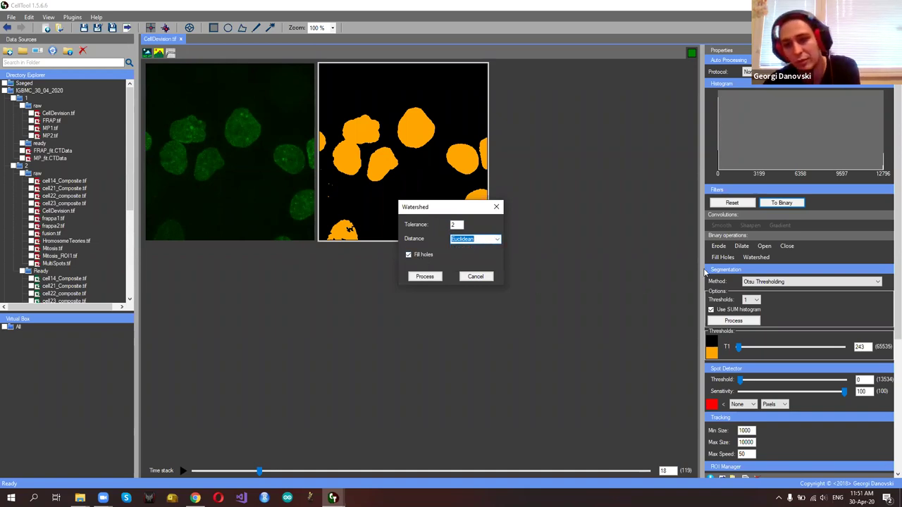
{"action": "left_click", "coordinate": [431, 277]}
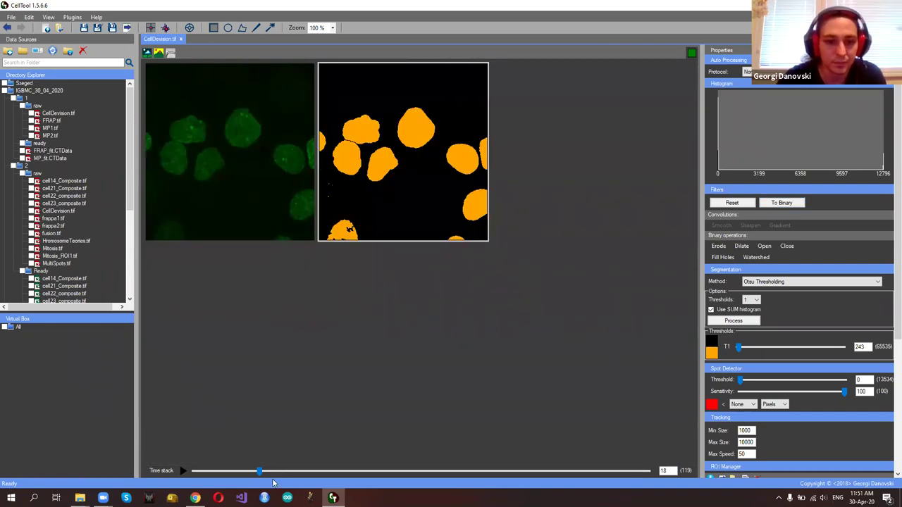
Cut the merged nucleus apart at a later frame, then collapse the Segmentation and Spot Detector panels
{"action": "left_click_drag", "start_coordinate": [261, 471], "coordinate": [338, 467]}
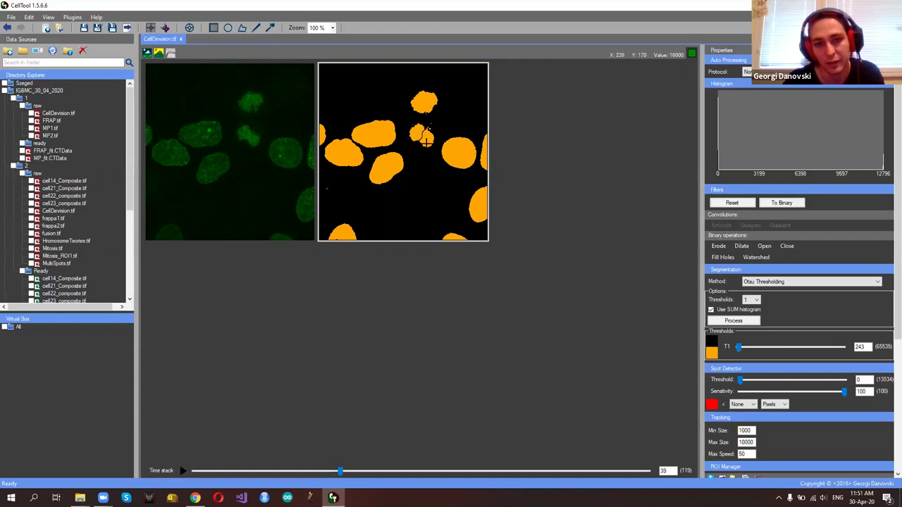
{"action": "left_click_drag", "start_coordinate": [416, 126], "coordinate": [427, 144]}
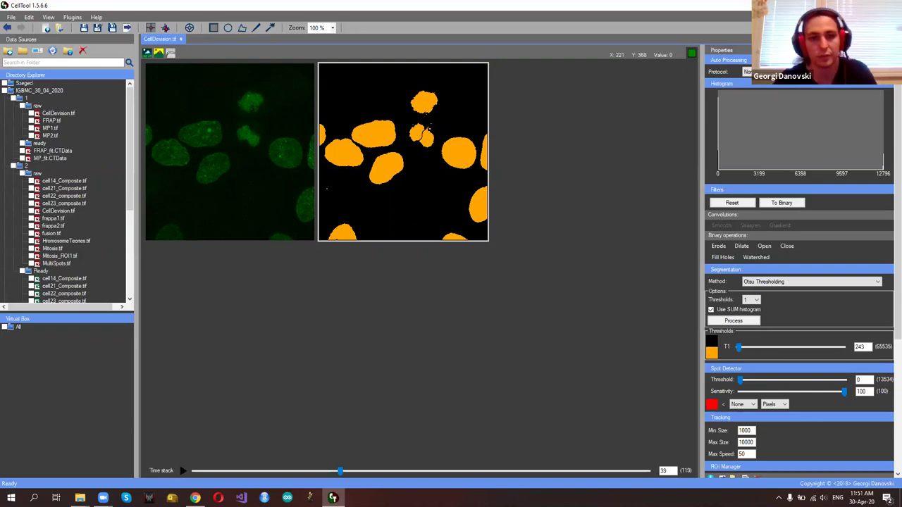
{"action": "left_click_drag", "start_coordinate": [344, 468], "coordinate": [251, 470]}
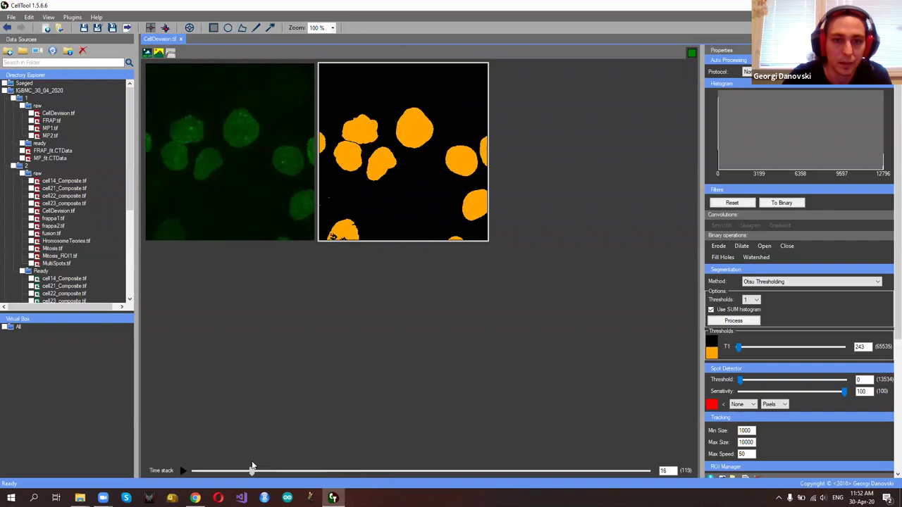
{"action": "left_click", "coordinate": [781, 273]}
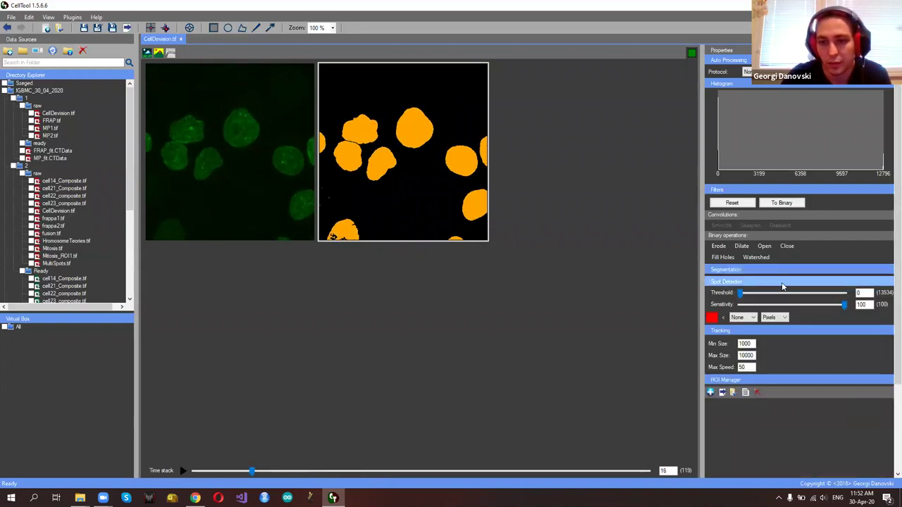
{"action": "left_click", "coordinate": [781, 282]}
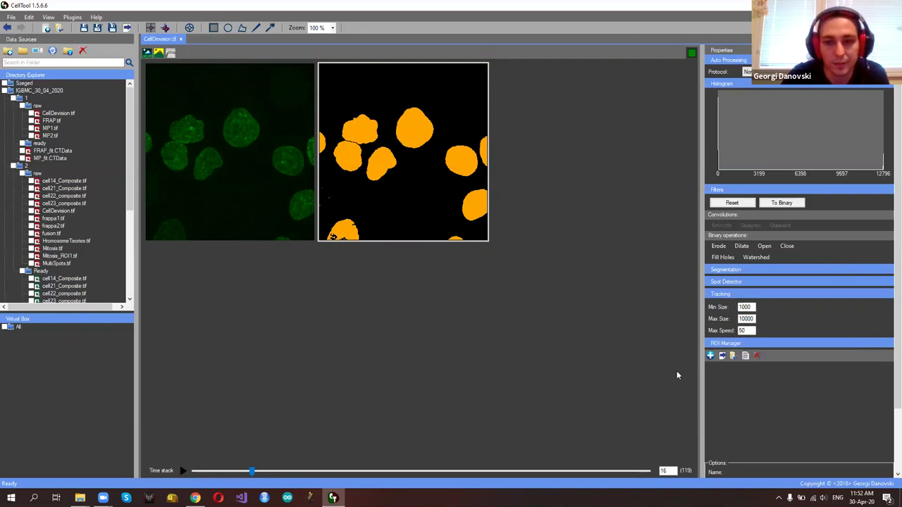
Magic-wand a nucleus as Tracking ROI 1, plot its total intensity, and follow it through the frames
{"action": "left_click", "coordinate": [164, 29]}
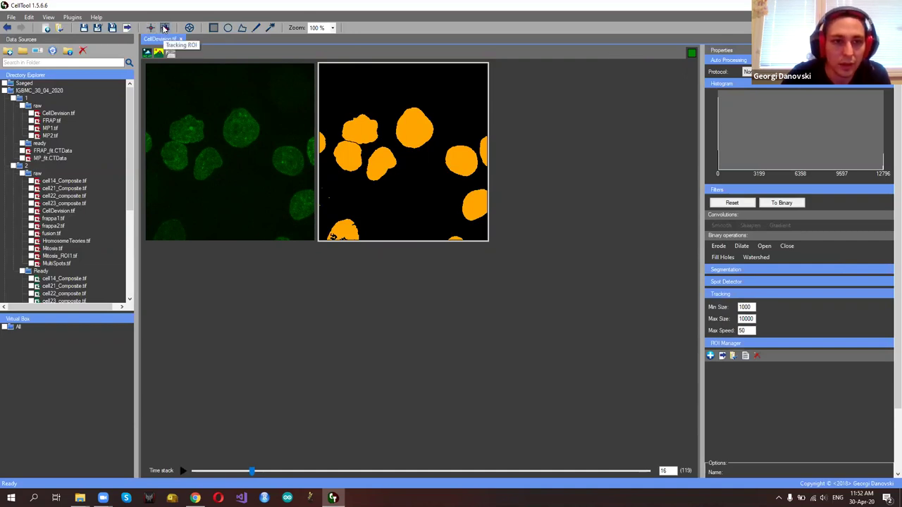
{"action": "left_click", "coordinate": [271, 28]}
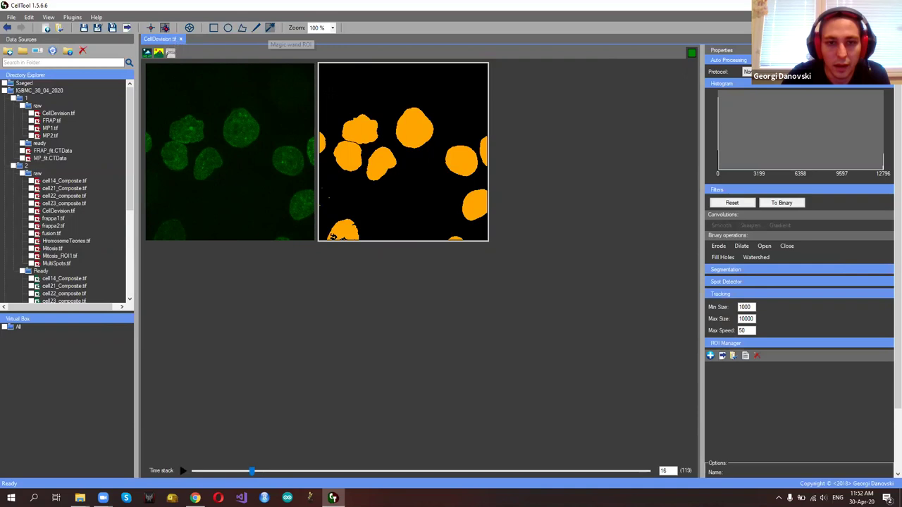
{"action": "left_click", "coordinate": [359, 126]}
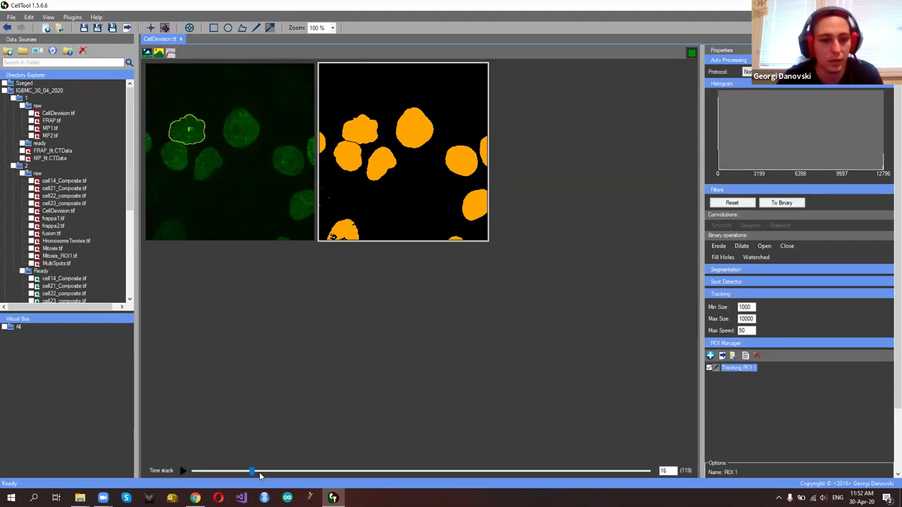
{"action": "left_click", "coordinate": [172, 53]}
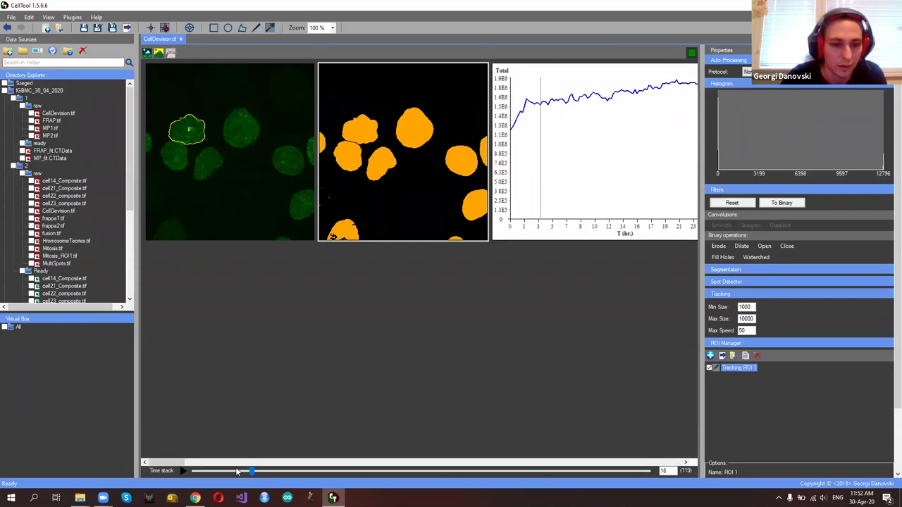
{"action": "mouse_move", "coordinate": [250, 474]}
{"action": "left_mouse_down"}
{"action": "mouse_move", "coordinate": [419, 459]}
{"action": "mouse_move", "coordinate": [670, 459]}
{"action": "mouse_move", "coordinate": [458, 442]}
{"action": "mouse_move", "coordinate": [240, 398]}
{"action": "mouse_move", "coordinate": [340, 395]}
{"action": "left_mouse_up"}
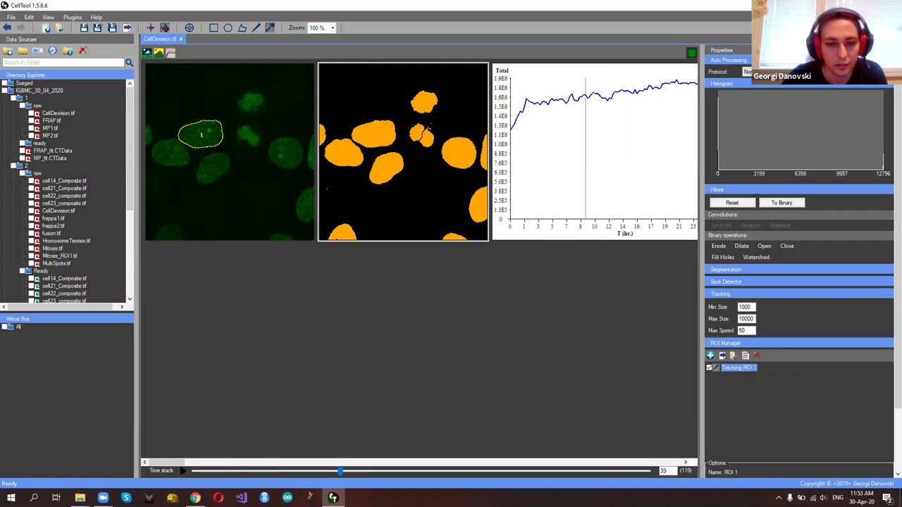
{"action": "mouse_move", "coordinate": [341, 471]}
{"action": "left_mouse_down"}
{"action": "mouse_move", "coordinate": [374, 462]}
{"action": "mouse_move", "coordinate": [402, 471]}
{"action": "mouse_move", "coordinate": [578, 471]}
{"action": "mouse_move", "coordinate": [582, 462]}
{"action": "left_mouse_up"}
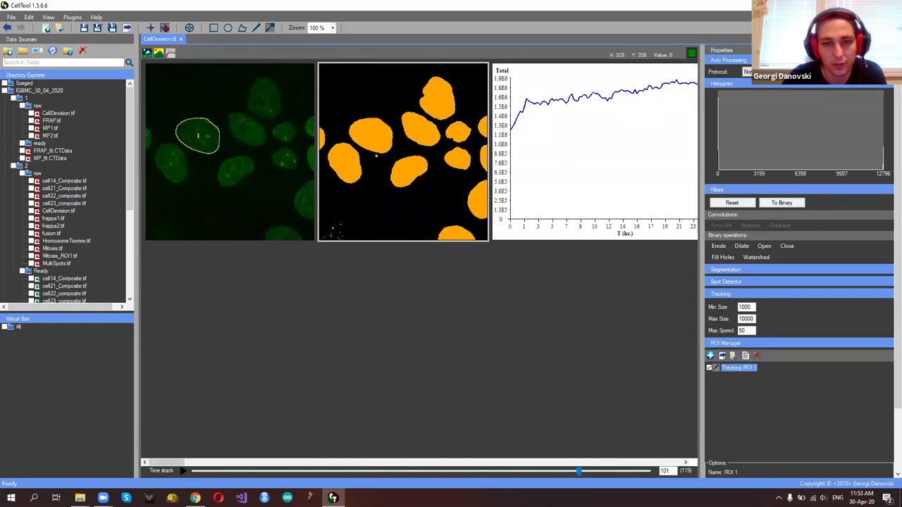
Track a second nucleus as ROI 2 and cut through the small blob in the binary mask
{"action": "left_click", "coordinate": [420, 129]}
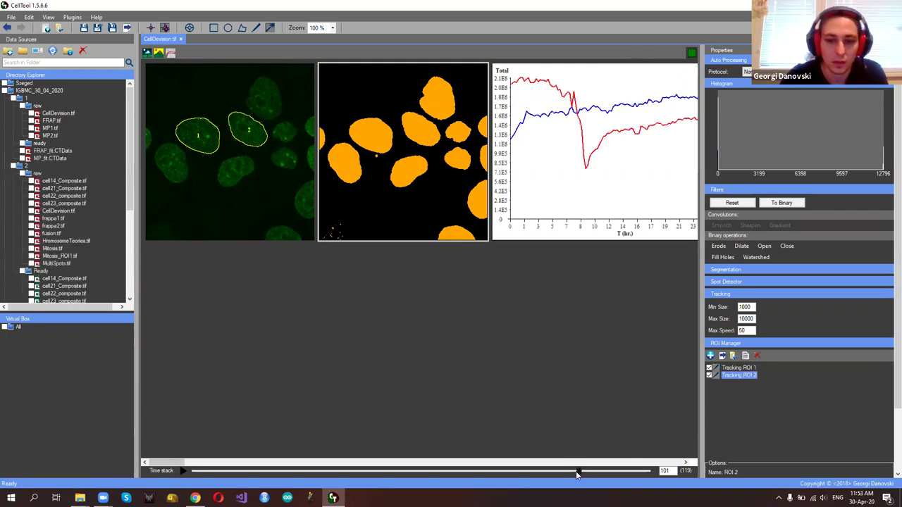
{"action": "mouse_move", "coordinate": [578, 475]}
{"action": "left_mouse_down"}
{"action": "mouse_move", "coordinate": [463, 471]}
{"action": "mouse_move", "coordinate": [352, 438]}
{"action": "mouse_move", "coordinate": [162, 422]}
{"action": "mouse_move", "coordinate": [281, 432]}
{"action": "mouse_move", "coordinate": [343, 425]}
{"action": "left_mouse_up"}
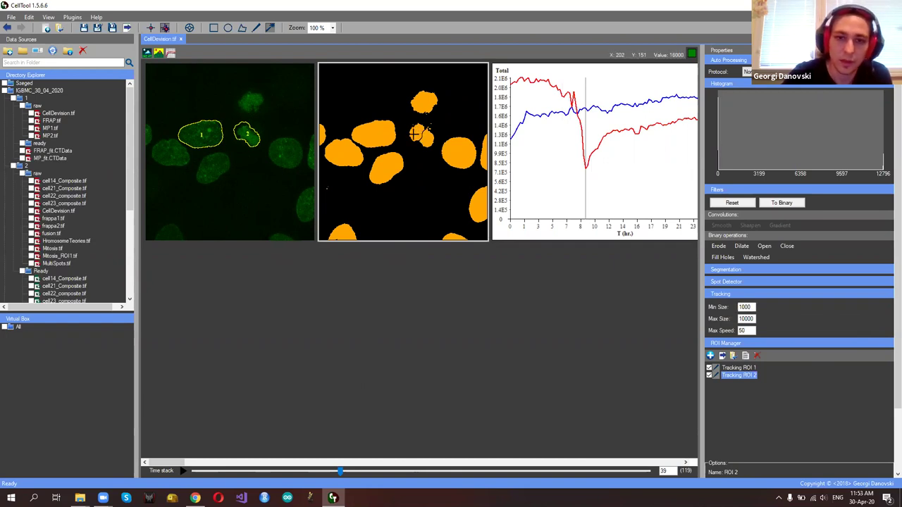
{"action": "left_click_drag", "start_coordinate": [425, 135], "coordinate": [416, 137]}
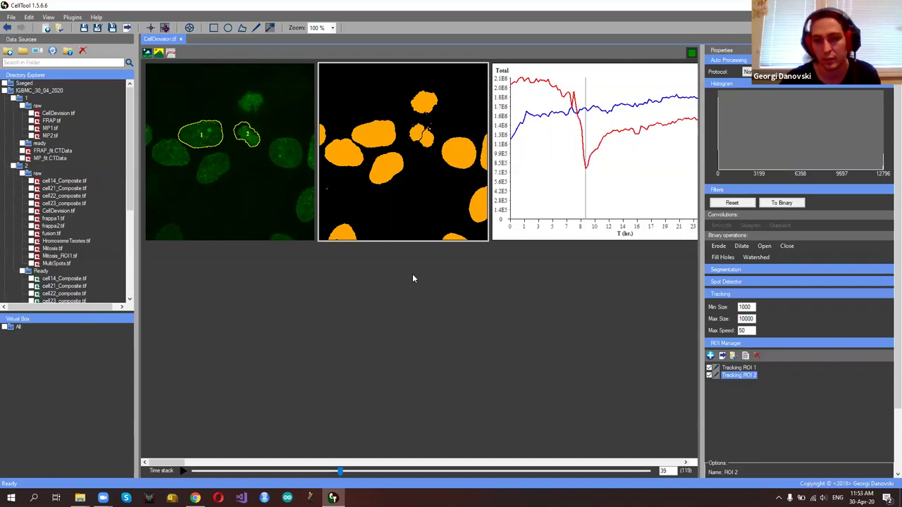
Check the Min Size value, then scrub through late and early frames of the time-lapse
{"action": "double_click", "coordinate": [745, 308]}
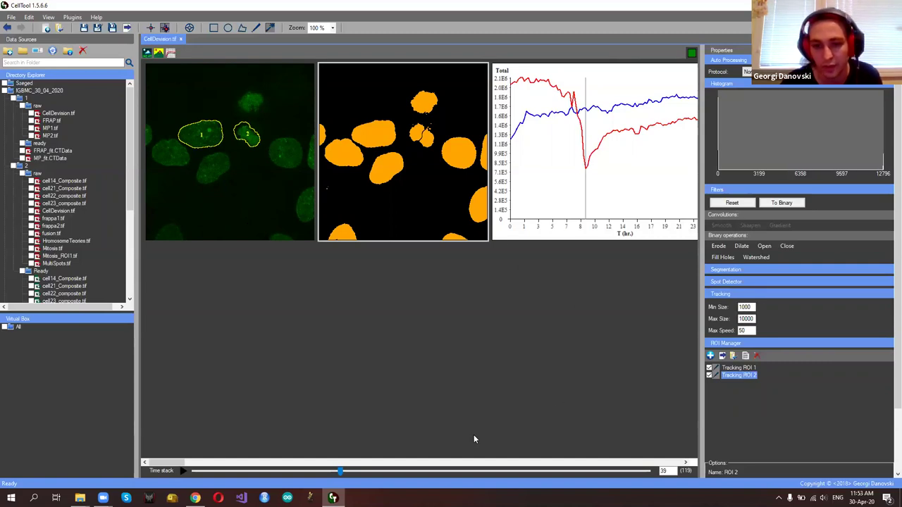
{"action": "left_click_drag", "start_coordinate": [341, 470], "coordinate": [606, 469]}
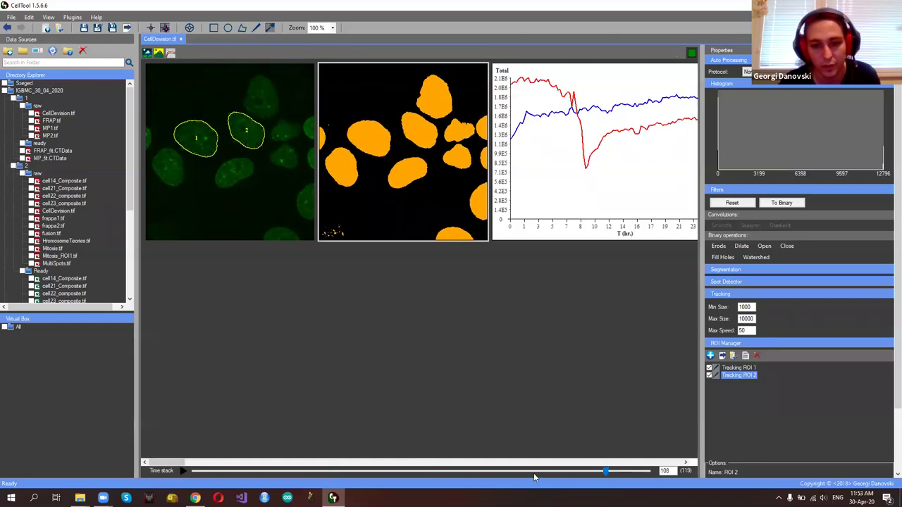
{"action": "key", "text": "Left"}
{"action": "key", "text": "Left"}
{"action": "key", "text": "Left"}
{"action": "key", "text": "Left"}
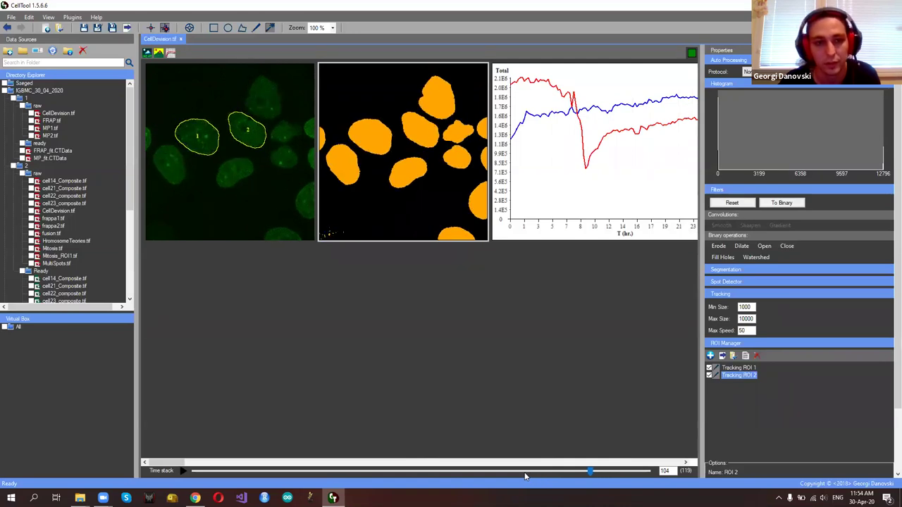
{"action": "key", "text": "Left"}
{"action": "key", "text": "Left"}
{"action": "key", "text": "Left"}
{"action": "left_click_drag", "start_coordinate": [581, 475], "coordinate": [345, 470]}
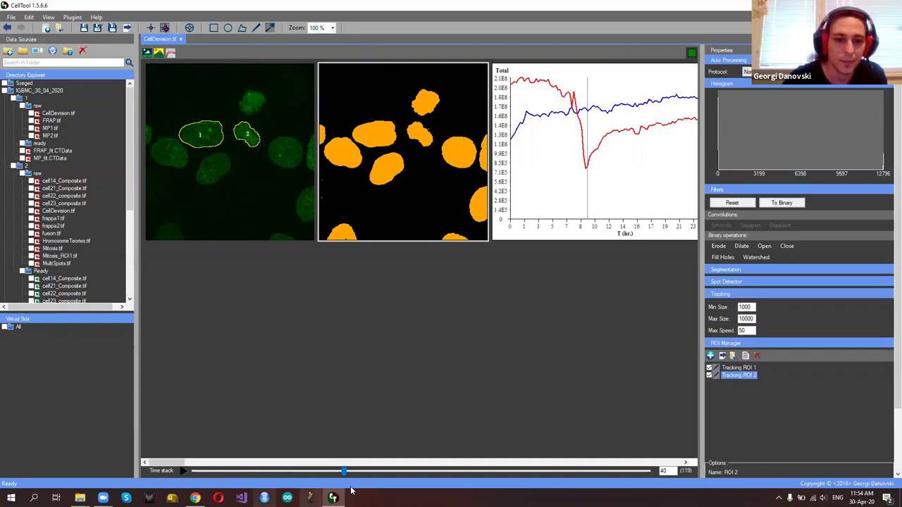
Track five more nuclei as ROIs 3–7 around frames 50 and 112, then select the chart
{"action": "left_click_drag", "start_coordinate": [343, 473], "coordinate": [406, 446]}
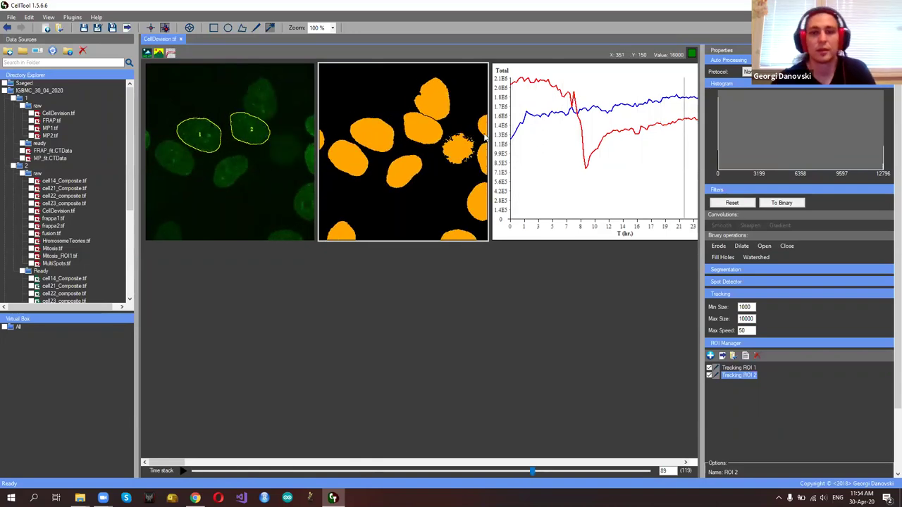
{"action": "left_click", "coordinate": [433, 95]}
{"action": "left_click", "coordinate": [352, 157]}
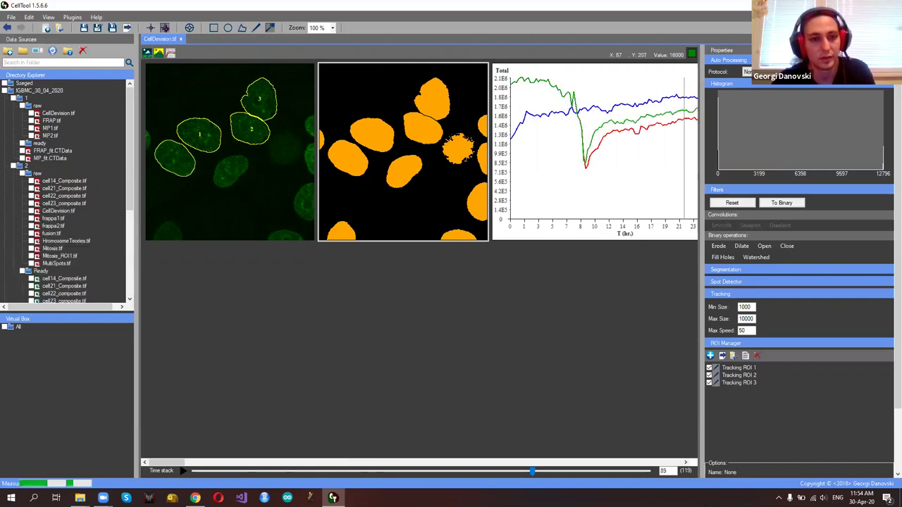
{"action": "left_click", "coordinate": [409, 169]}
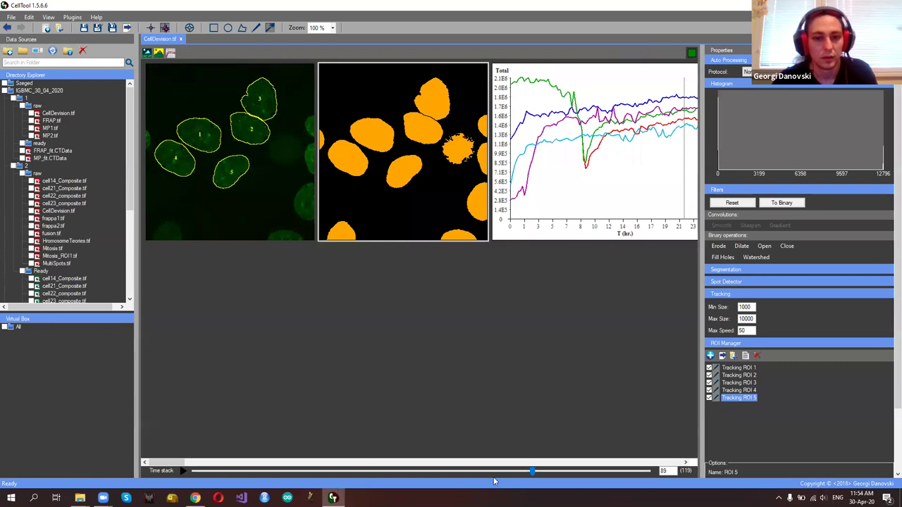
{"action": "left_click_drag", "start_coordinate": [529, 470], "coordinate": [620, 471]}
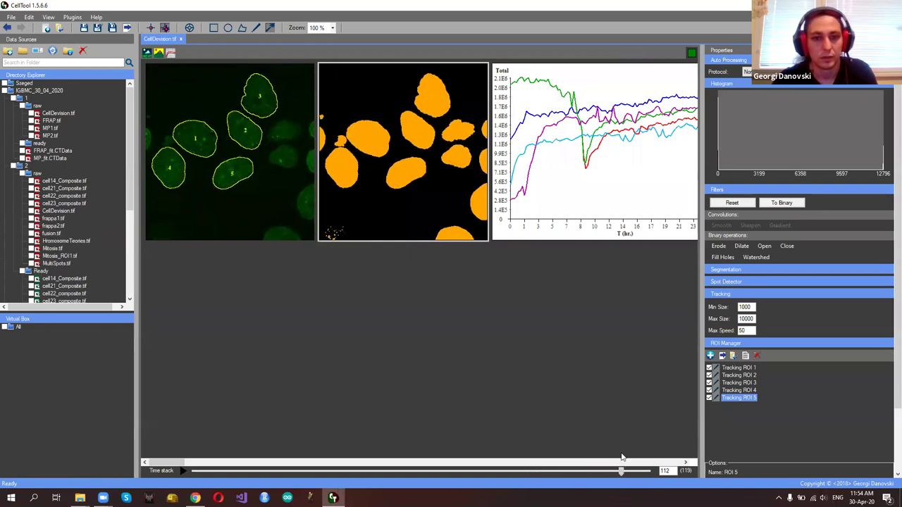
{"action": "left_click", "coordinate": [453, 134]}
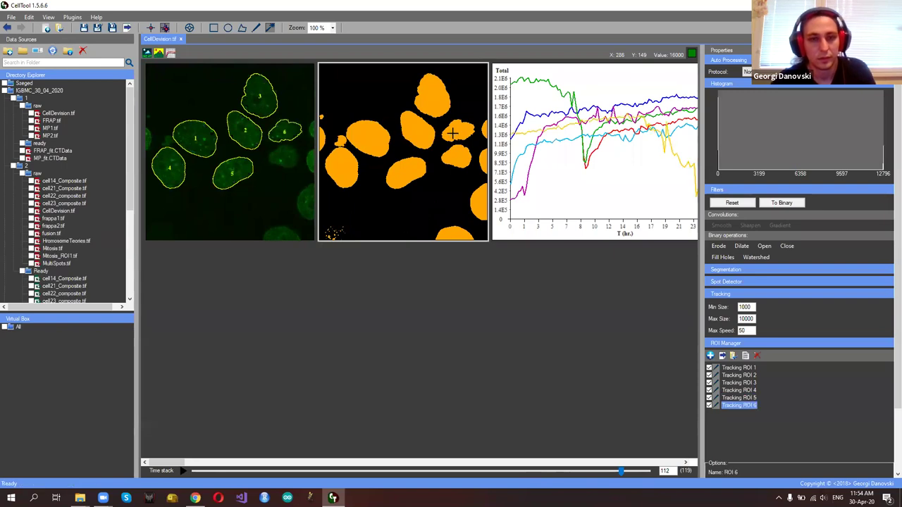
{"action": "left_click", "coordinate": [454, 155]}
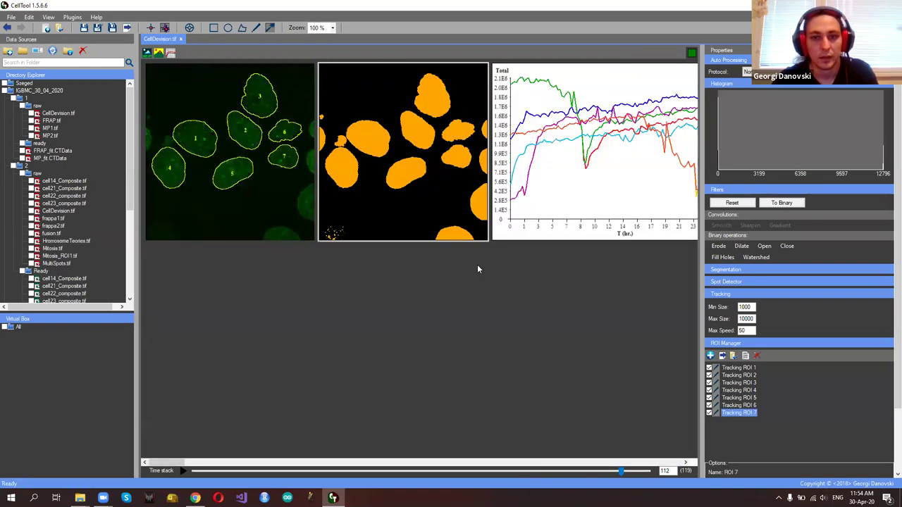
{"action": "left_click", "coordinate": [575, 84]}
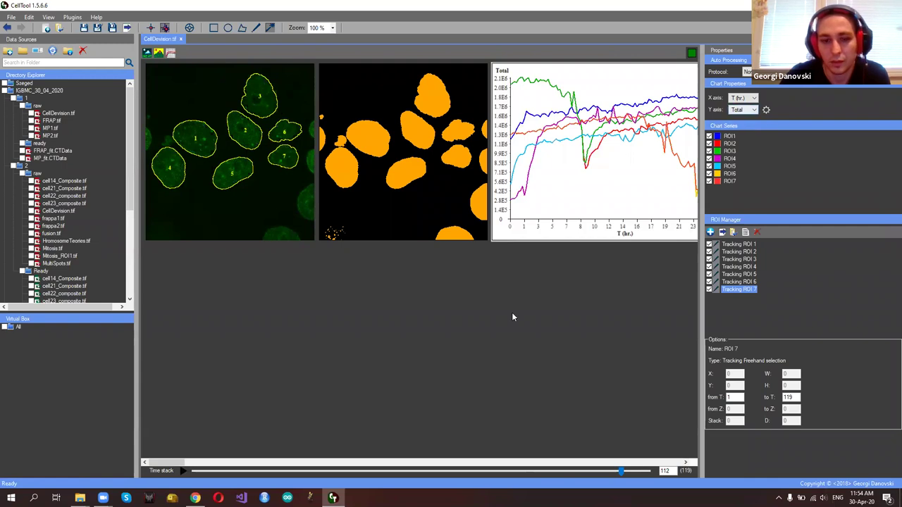
Switch the chart's Y axis from Total to Area
{"action": "mouse_move", "coordinate": [620, 470]}
{"action": "left_mouse_down"}
{"action": "mouse_move", "coordinate": [455, 473]}
{"action": "mouse_move", "coordinate": [435, 447]}
{"action": "mouse_move", "coordinate": [589, 449]}
{"action": "mouse_move", "coordinate": [237, 433]}
{"action": "mouse_move", "coordinate": [370, 428]}
{"action": "mouse_move", "coordinate": [223, 419]}
{"action": "left_mouse_up"}
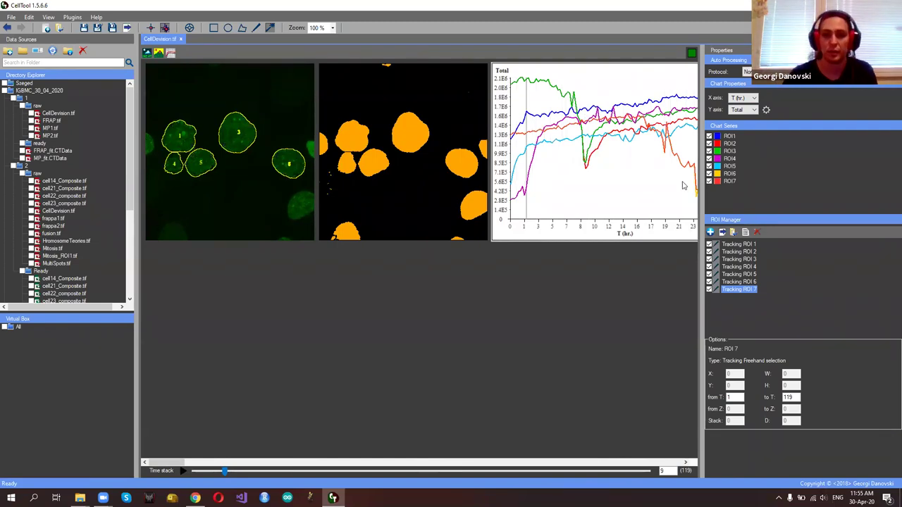
{"action": "left_click", "coordinate": [744, 110]}
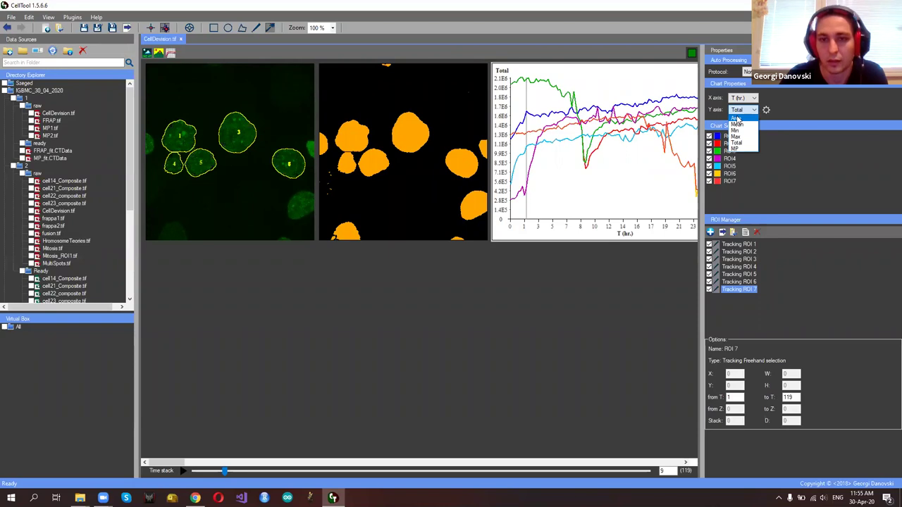
{"action": "left_click", "coordinate": [736, 118]}
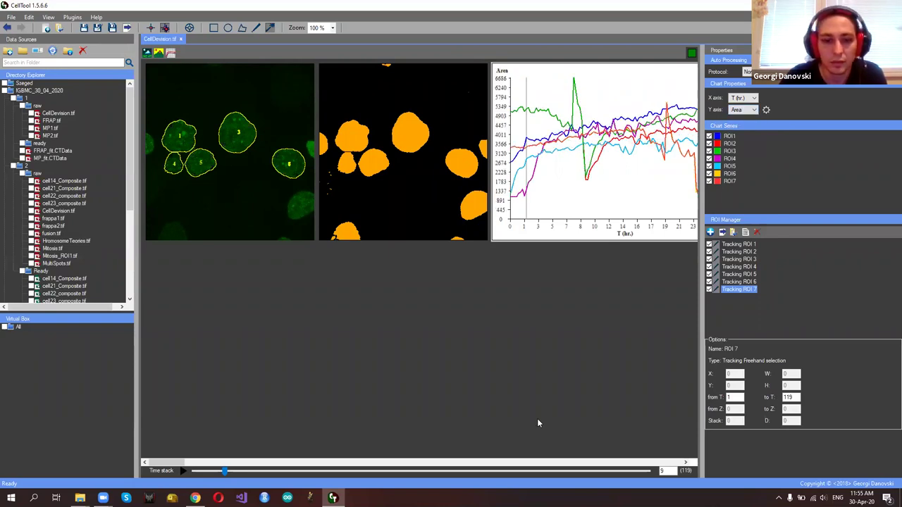
Step through frames from 33 onward, select Tracking ROI 3, then select the chart
{"action": "left_click_drag", "start_coordinate": [224, 471], "coordinate": [318, 471]}
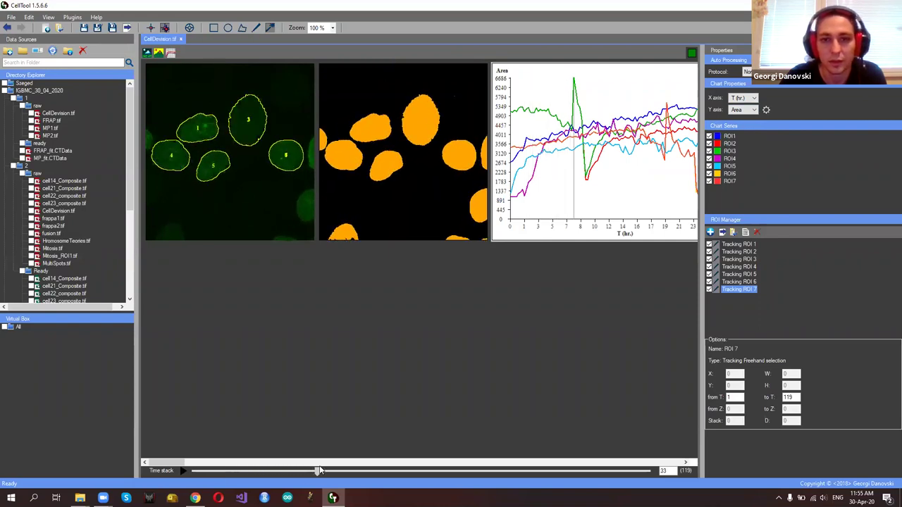
{"action": "left_click_drag", "start_coordinate": [318, 471], "coordinate": [317, 471]}
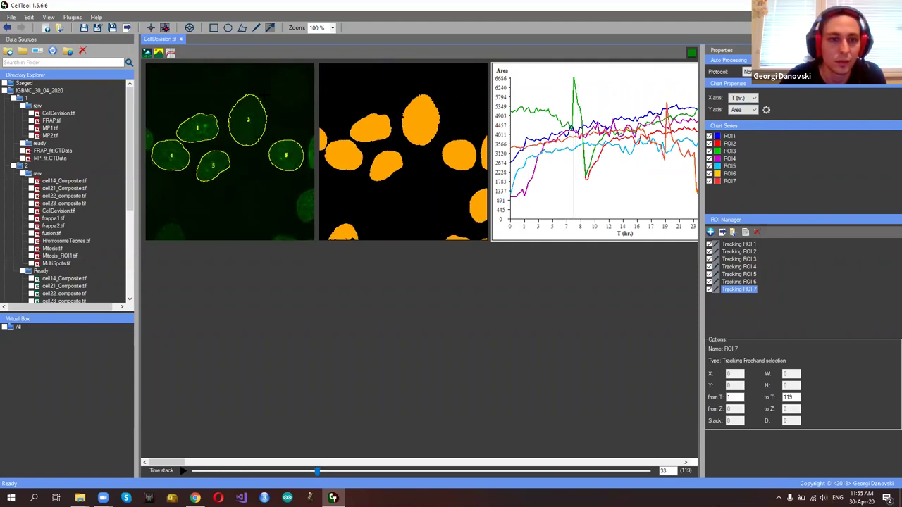
{"action": "left_click", "coordinate": [247, 121]}
{"action": "left_click", "coordinate": [248, 119]}
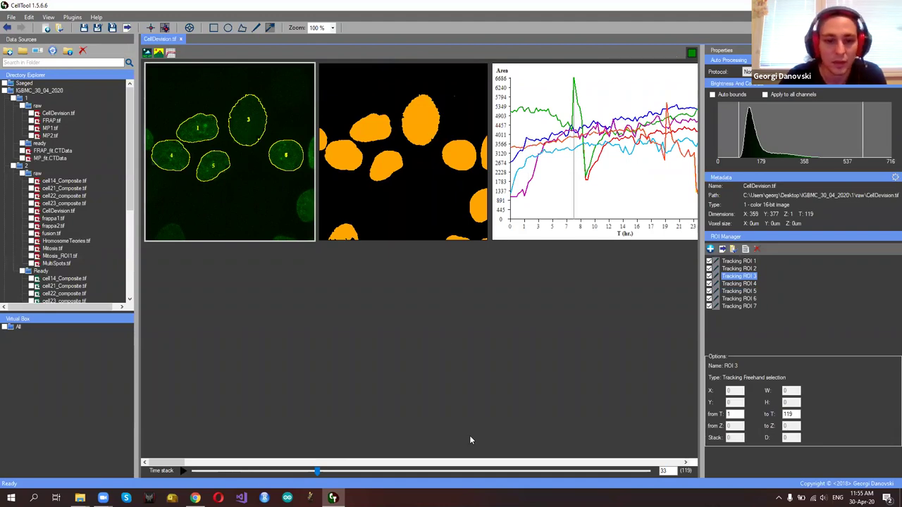
{"action": "left_click_drag", "start_coordinate": [317, 470], "coordinate": [429, 470]}
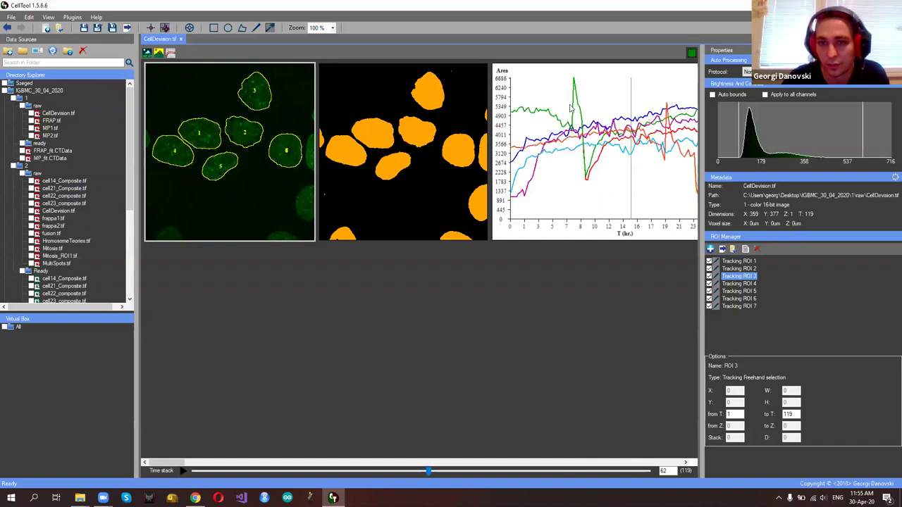
{"action": "left_click", "coordinate": [598, 87]}
Plot Mean intensity on the Y axis and open the colour picker for ROI7's curve
{"action": "left_click", "coordinate": [748, 111]}
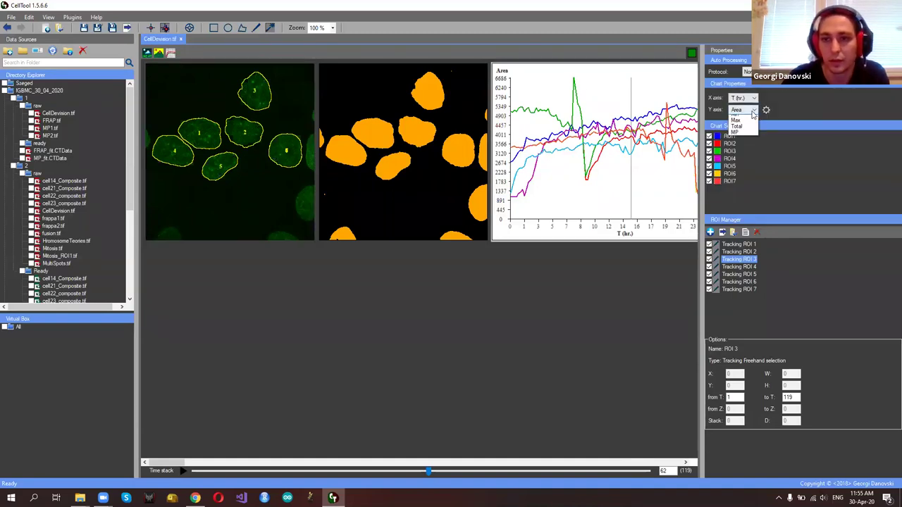
{"action": "left_click", "coordinate": [750, 126]}
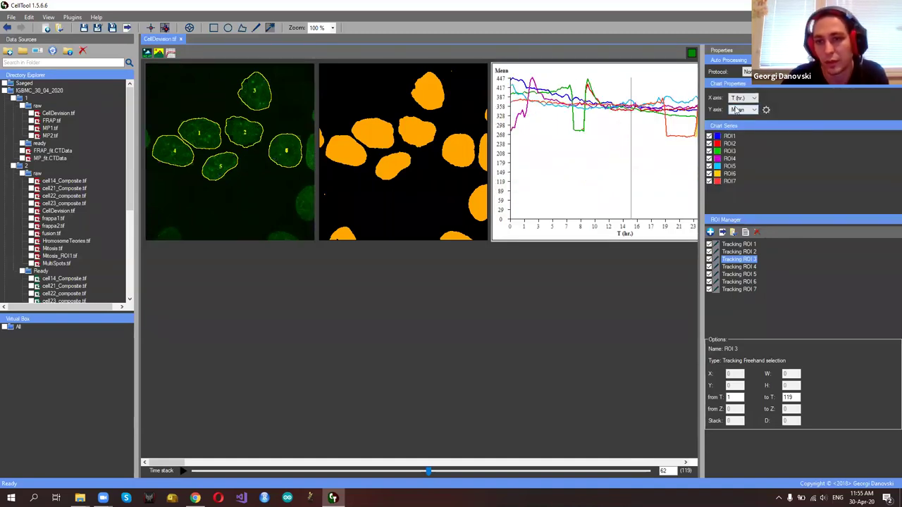
{"action": "left_click", "coordinate": [717, 182]}
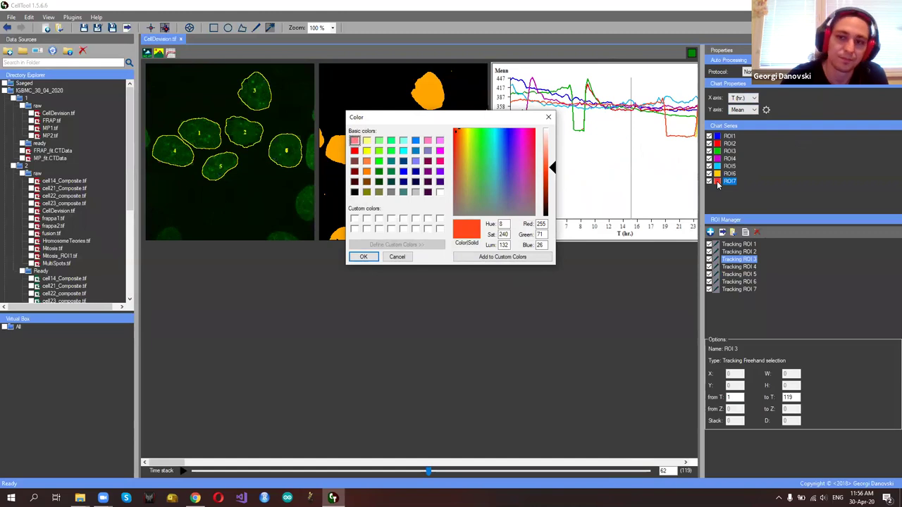
Colour the ROI7 curve dark blue, then hide and re-show it
{"action": "left_click", "coordinate": [405, 162]}
{"action": "left_click", "coordinate": [363, 256]}
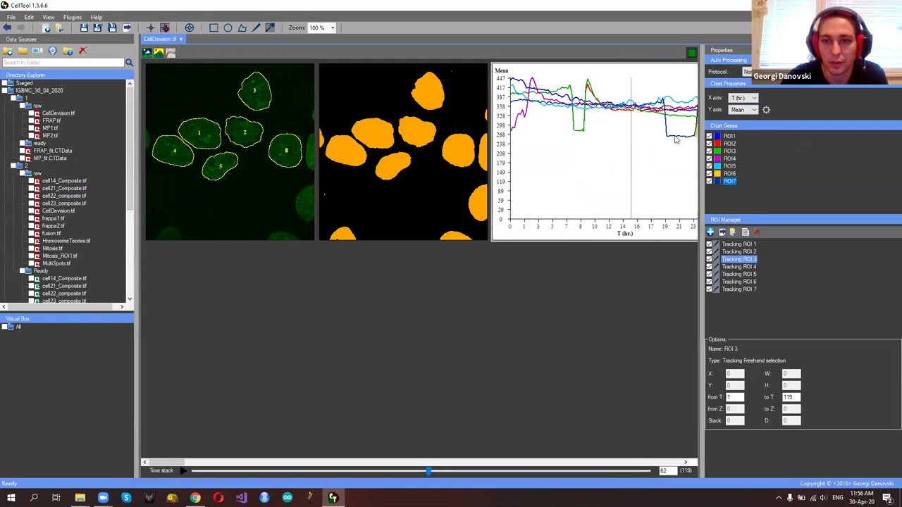
{"action": "left_click", "coordinate": [709, 181]}
{"action": "left_click", "coordinate": [710, 182]}
Hide and re-show the ROI5 and ROI3 curves, then select Tracking ROI 1
{"action": "left_click", "coordinate": [709, 166]}
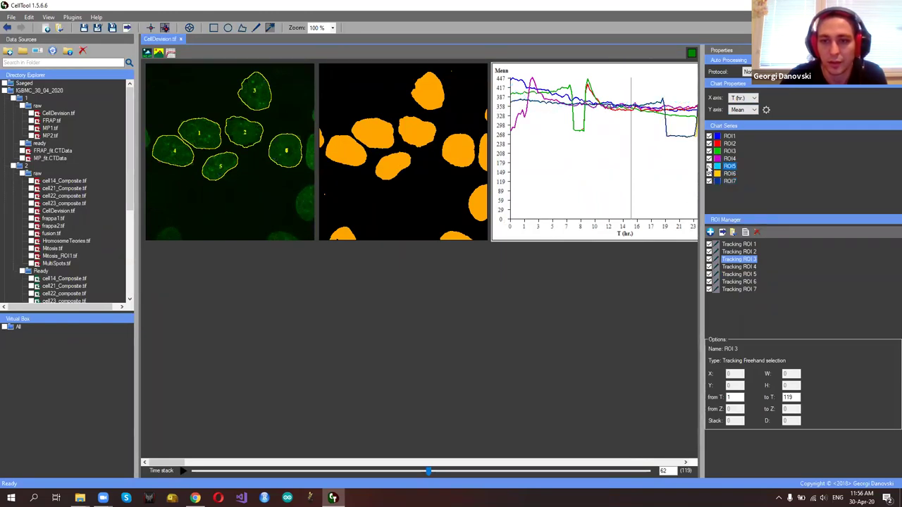
{"action": "left_click", "coordinate": [710, 152]}
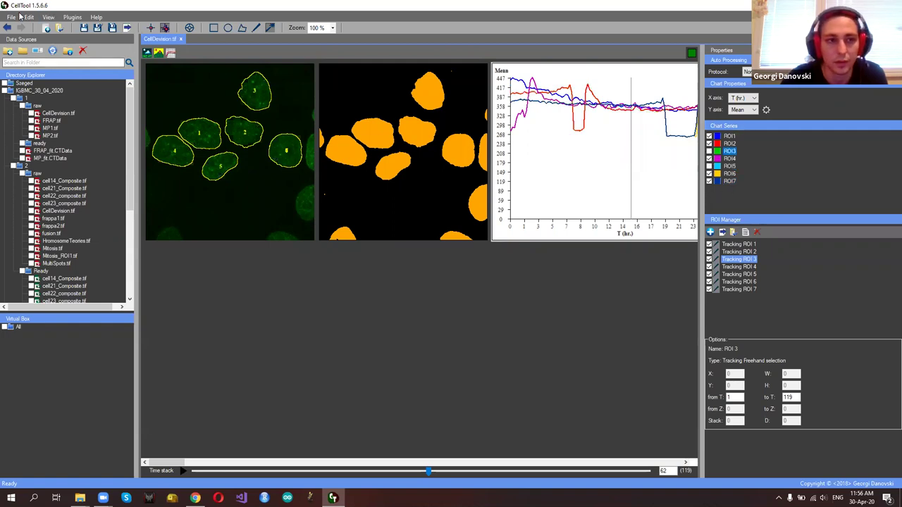
{"action": "left_click", "coordinate": [710, 151]}
{"action": "left_click", "coordinate": [710, 166]}
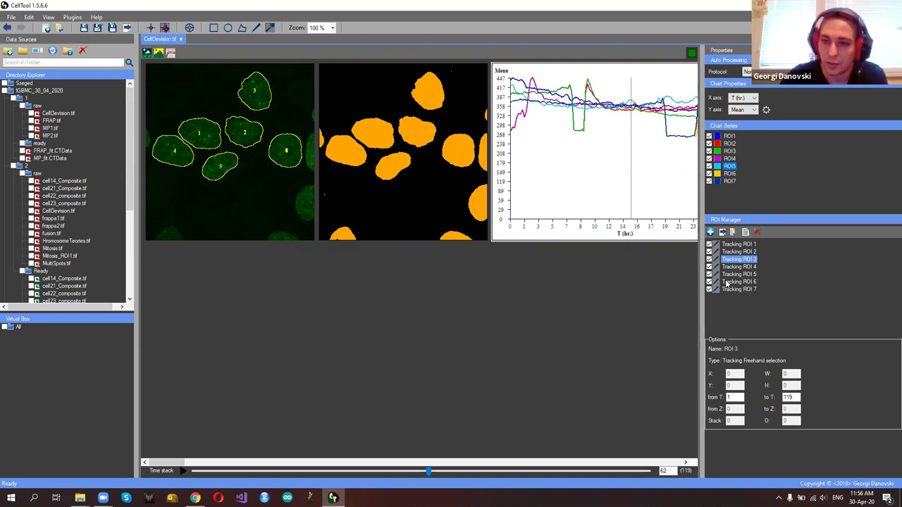
{"action": "left_click", "coordinate": [739, 245]}
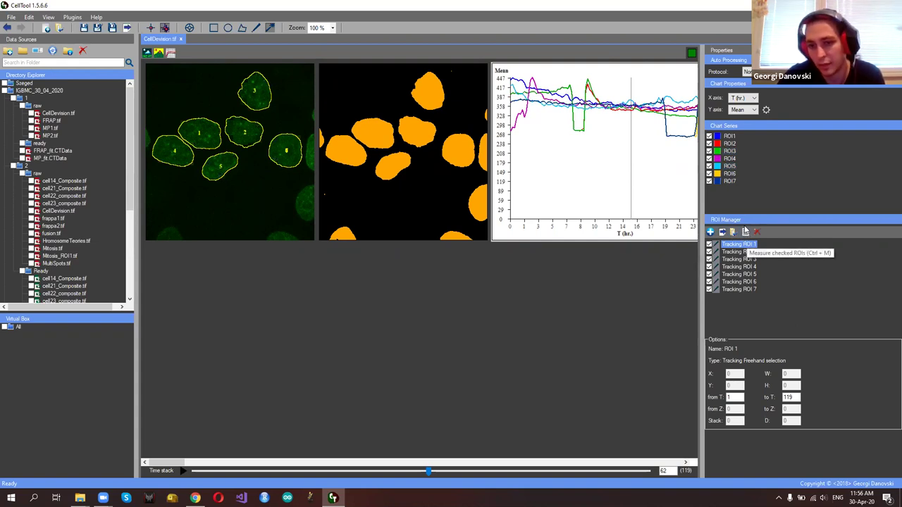
Start exporting the tracked ROI measurements from the File menu, then cancel
{"action": "left_click", "coordinate": [12, 16]}
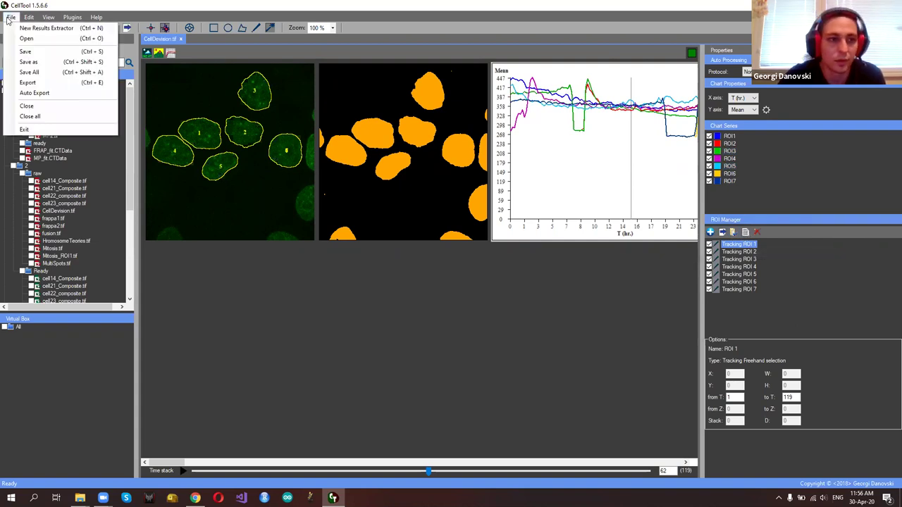
{"action": "left_click", "coordinate": [746, 234]}
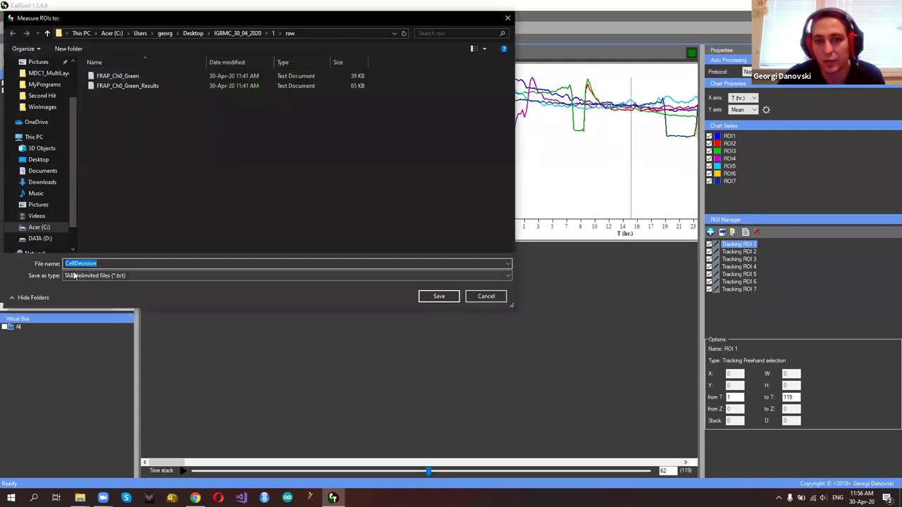
{"action": "left_click", "coordinate": [485, 296]}
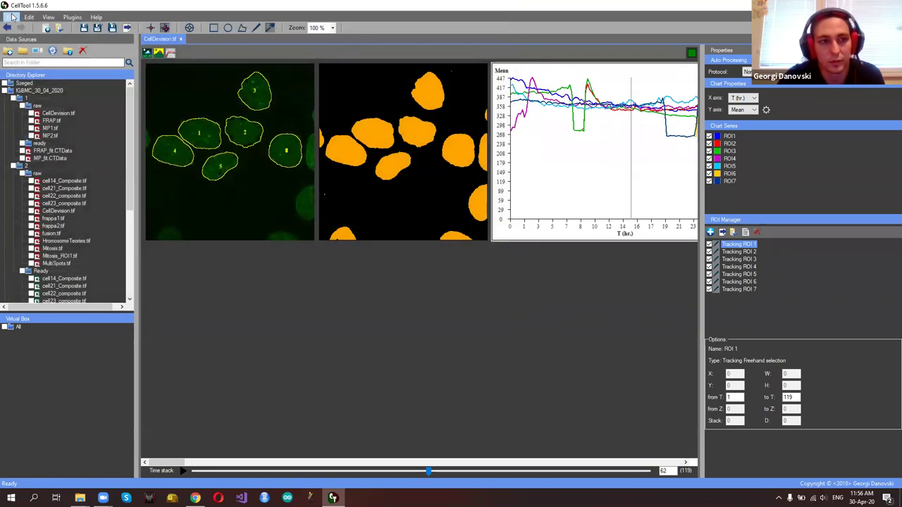
Dismiss the File menu and close the CellDivision.tif image
{"action": "left_click", "coordinate": [12, 17]}
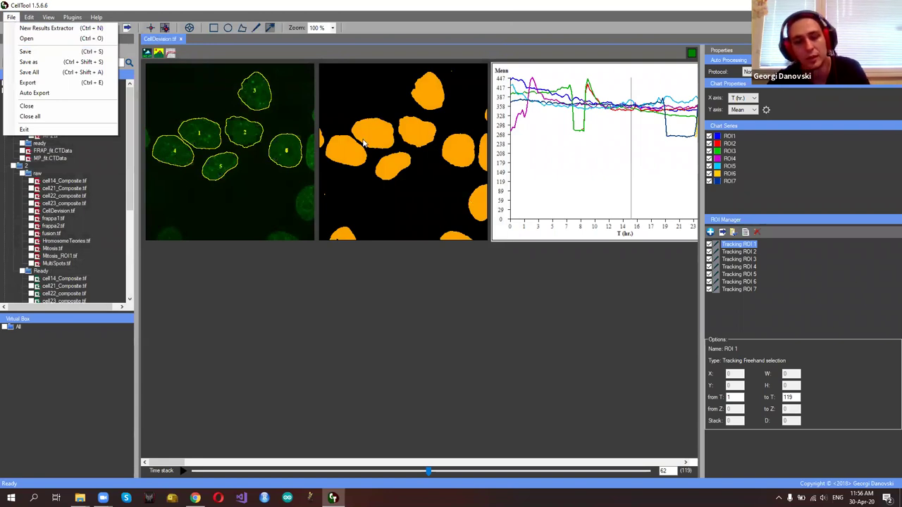
{"action": "left_click", "coordinate": [288, 314]}
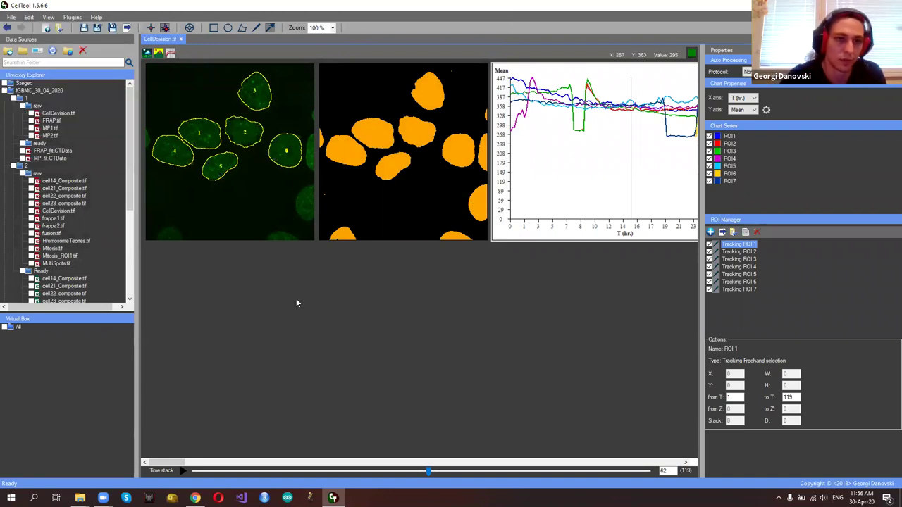
{"action": "left_click", "coordinate": [180, 40]}
Discard CellDivision.tif changes, open MP1.tif from the raw folder, and move to frame 103
{"action": "left_click", "coordinate": [462, 278]}
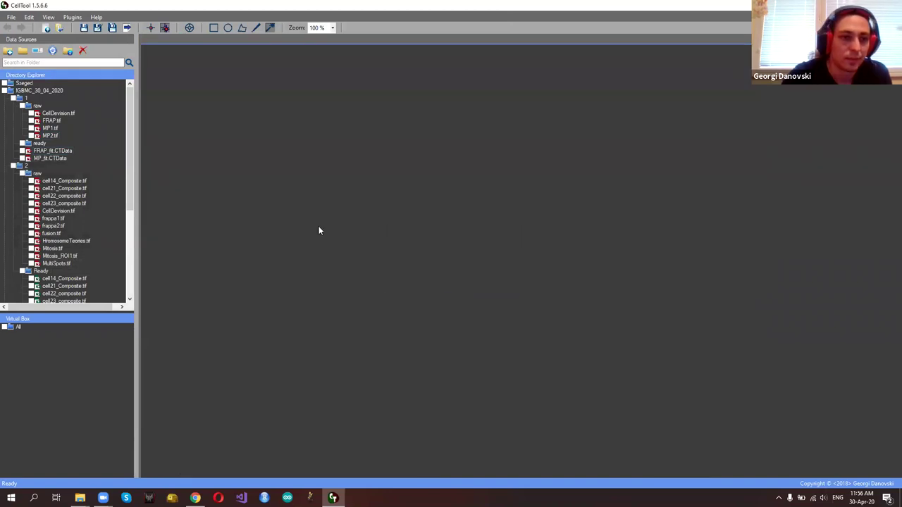
{"action": "double_click", "coordinate": [47, 130]}
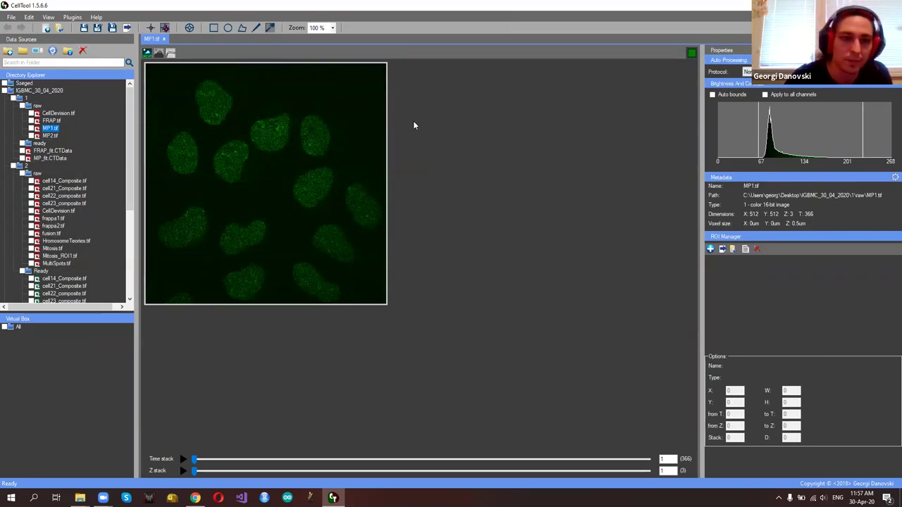
{"action": "left_click", "coordinate": [195, 459]}
{"action": "left_click_drag", "start_coordinate": [195, 460], "coordinate": [302, 459]}
{"action": "left_click_drag", "start_coordinate": [398, 457], "coordinate": [407, 485]}
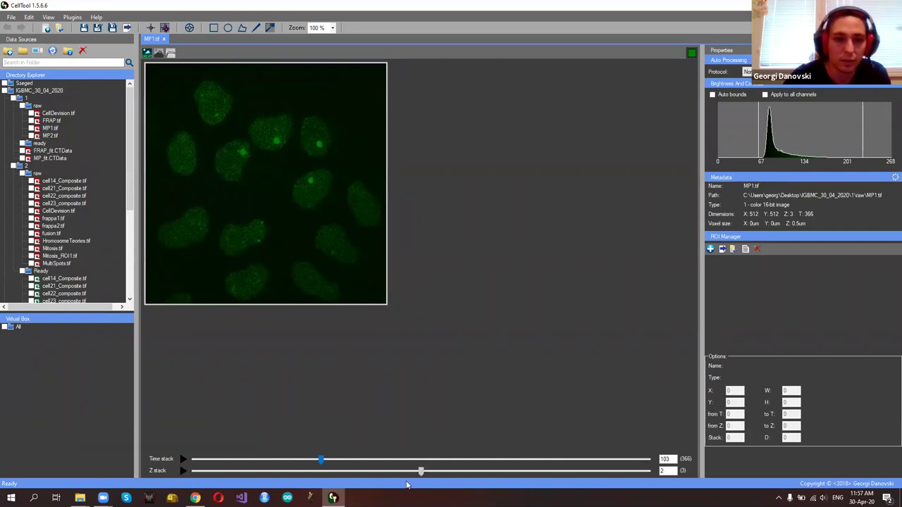
{"action": "left_click", "coordinate": [29, 18]}
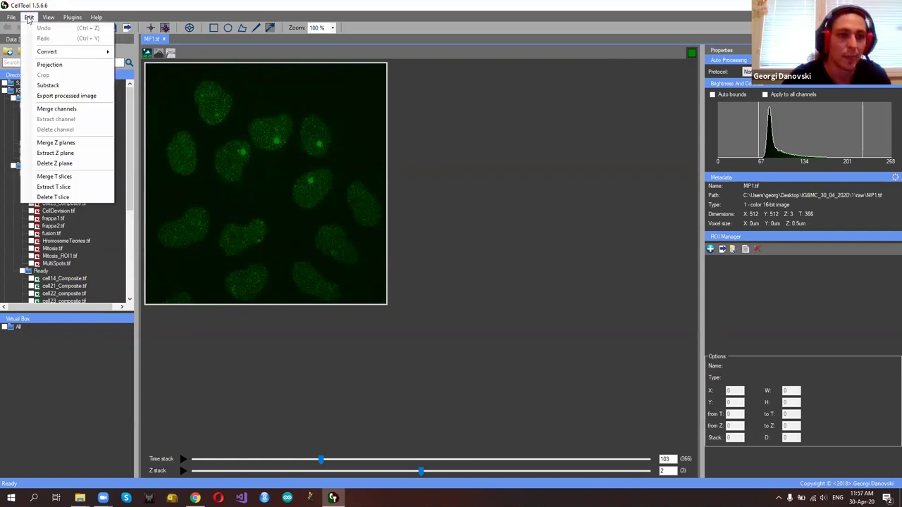
Make a Maximum-intensity Z projection of MP1.tif
{"action": "mouse_move", "coordinate": [68, 52]}
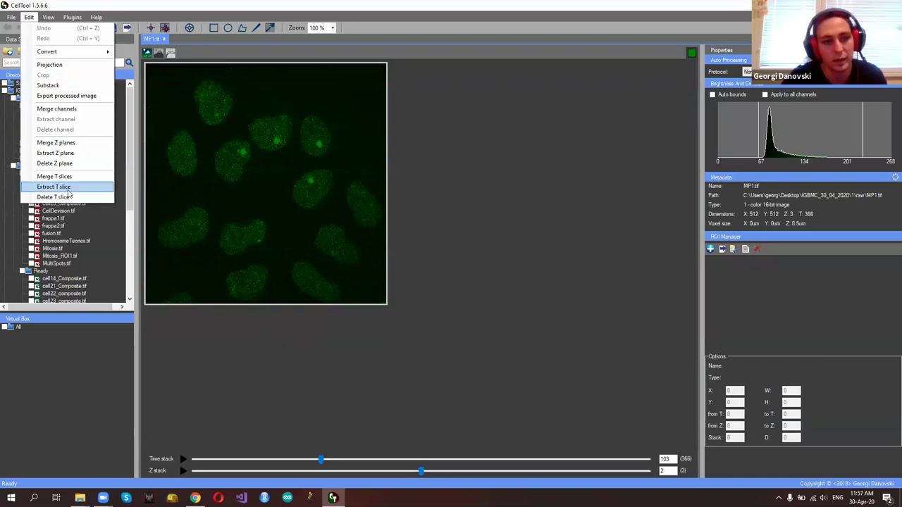
{"action": "left_click", "coordinate": [56, 66]}
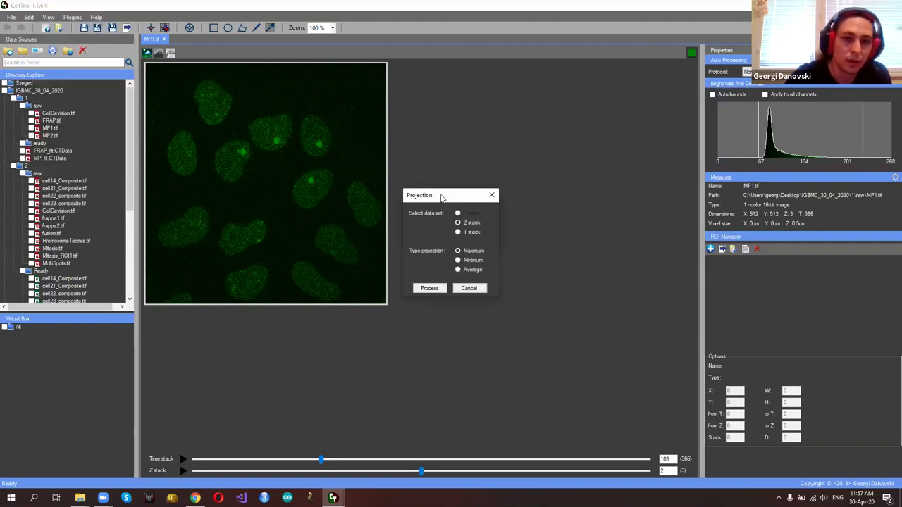
{"action": "left_click", "coordinate": [458, 269]}
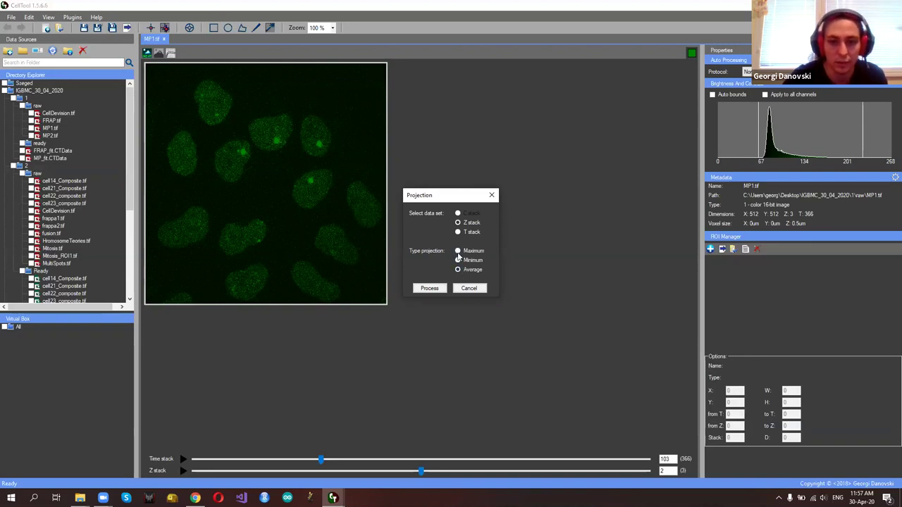
{"action": "left_click", "coordinate": [465, 250]}
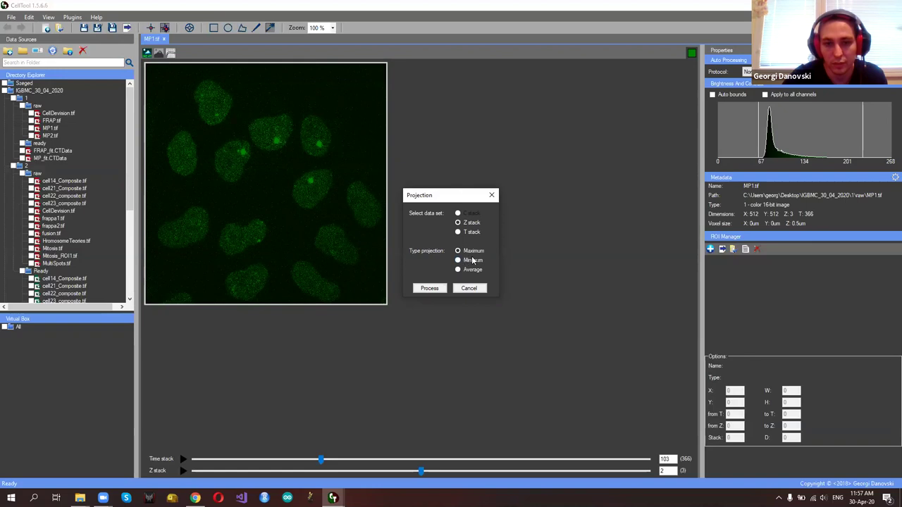
{"action": "left_click", "coordinate": [429, 288]}
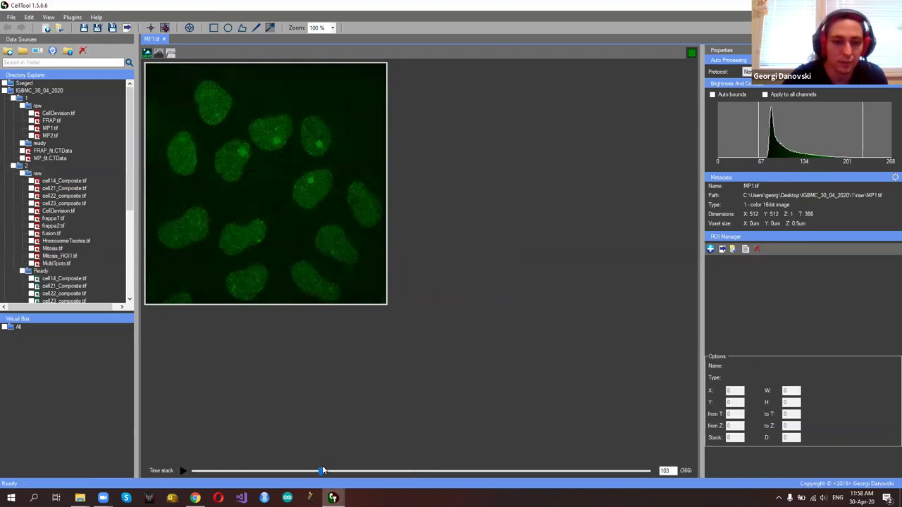
Browse the projected frames, raise the upper brightness bound, and open the processing view
{"action": "left_click_drag", "start_coordinate": [321, 471], "coordinate": [377, 461]}
{"action": "left_click_drag", "start_coordinate": [334, 434], "coordinate": [387, 403]}
{"action": "left_click_drag", "start_coordinate": [862, 128], "coordinate": [888, 128]}
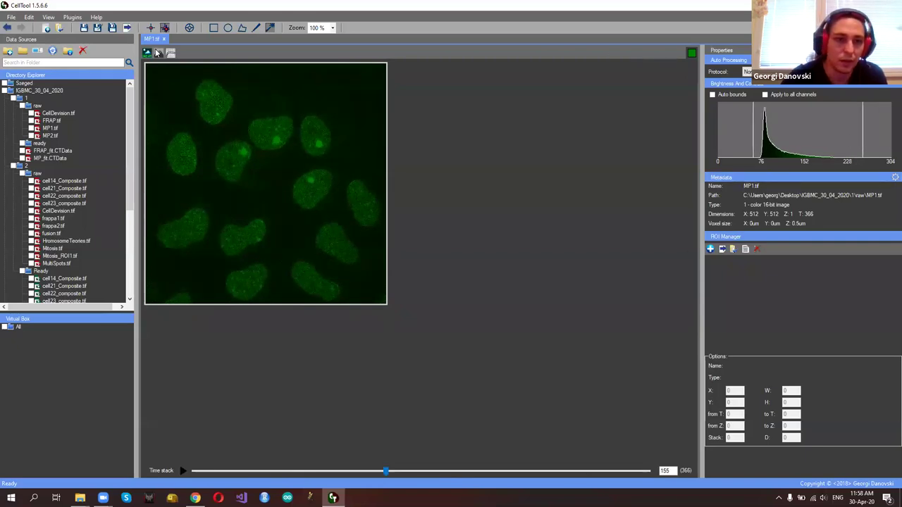
{"action": "left_click", "coordinate": [158, 53]}
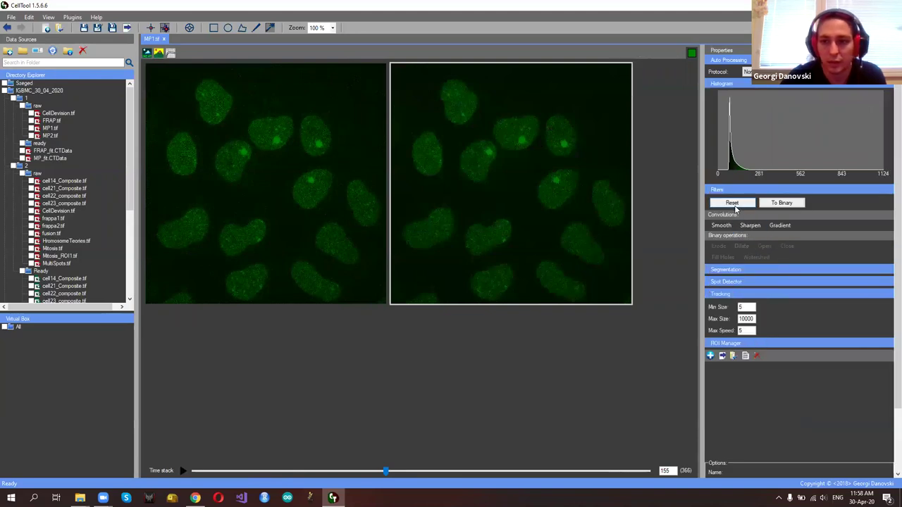
Apply a 5x5 Gaussian blur and choose Otsu Thresholding as the segmentation method
{"action": "left_click", "coordinate": [720, 225]}
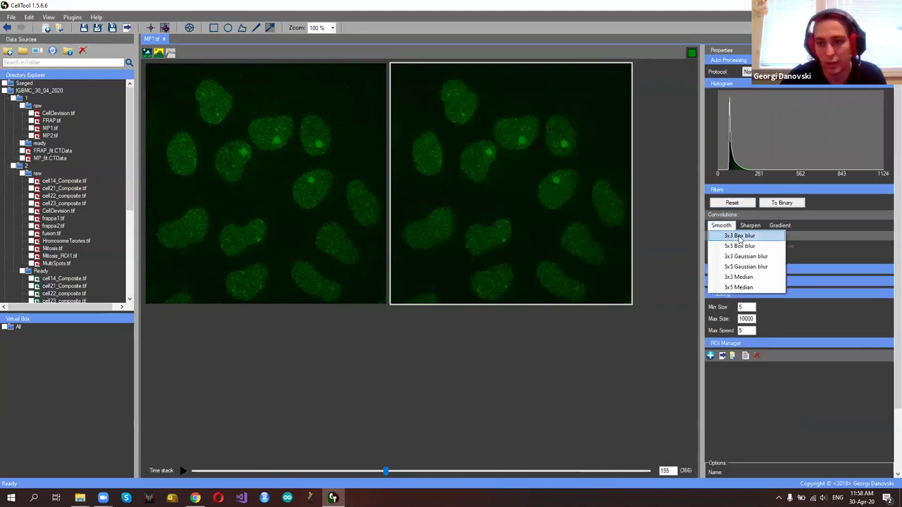
{"action": "left_click", "coordinate": [752, 267]}
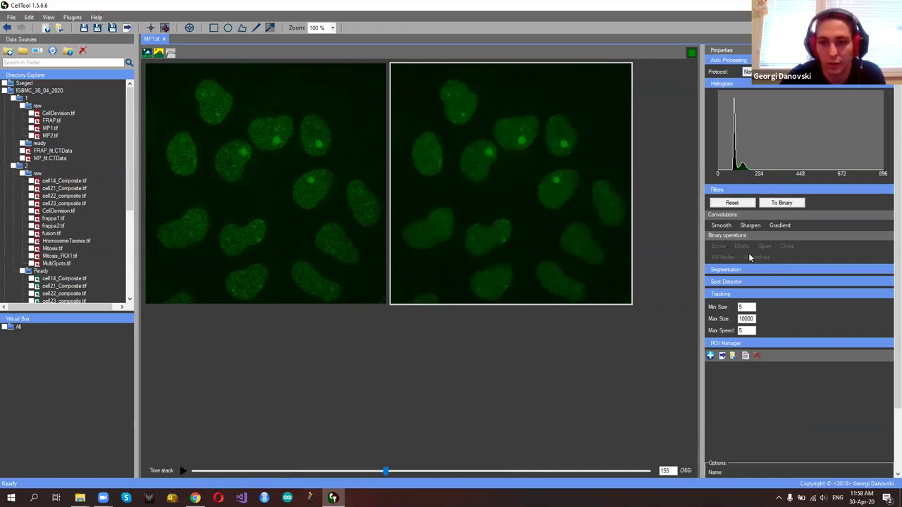
{"action": "left_click", "coordinate": [733, 269]}
{"action": "left_click", "coordinate": [775, 281]}
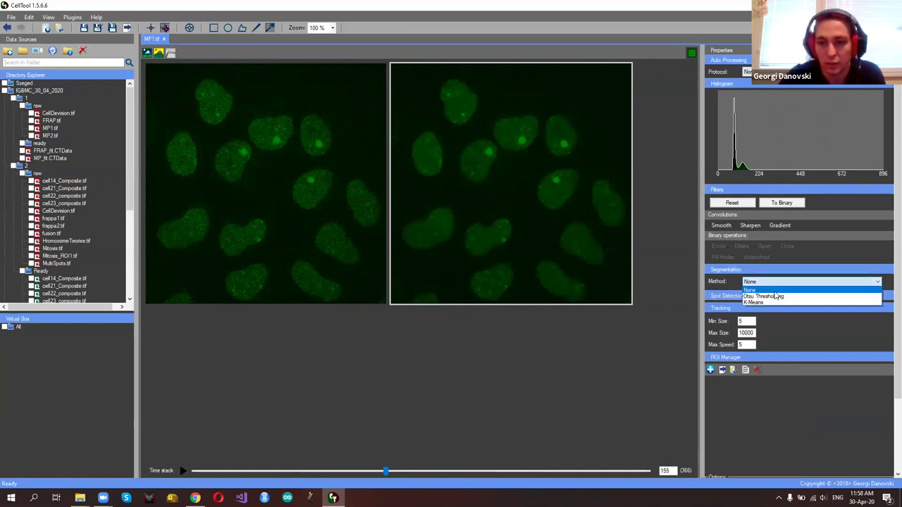
{"action": "left_click", "coordinate": [775, 297]}
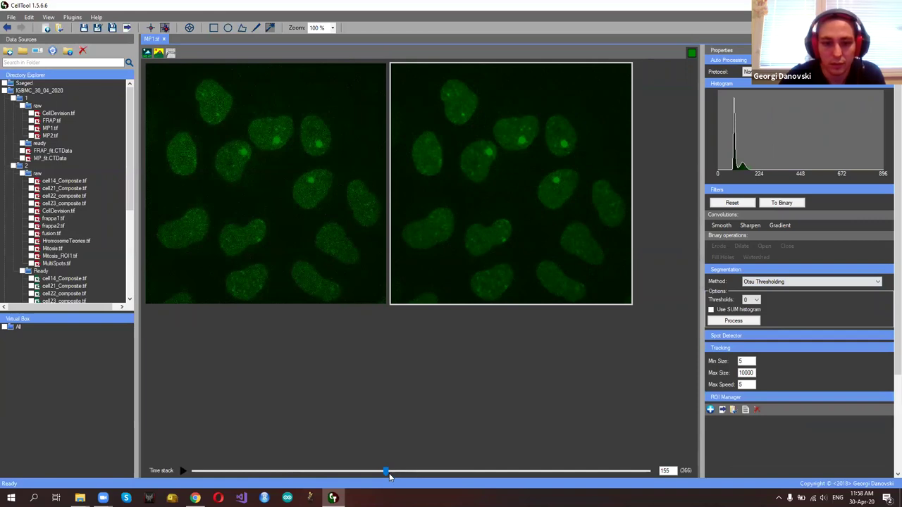
{"action": "left_click_drag", "start_coordinate": [386, 472], "coordinate": [546, 467]}
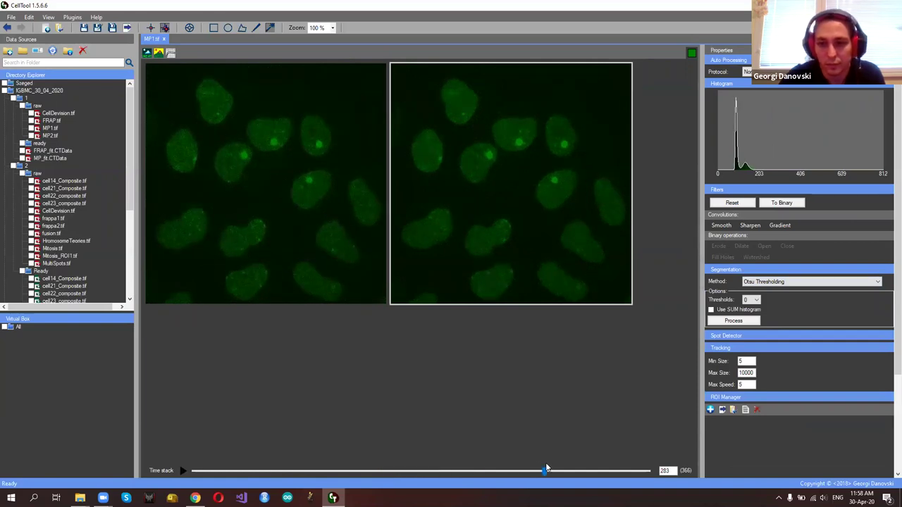
Set the number of thresholds to 2 and run the Otsu segmentation
{"action": "left_click", "coordinate": [758, 299]}
{"action": "left_click", "coordinate": [742, 328]}
{"action": "left_click", "coordinate": [737, 321]}
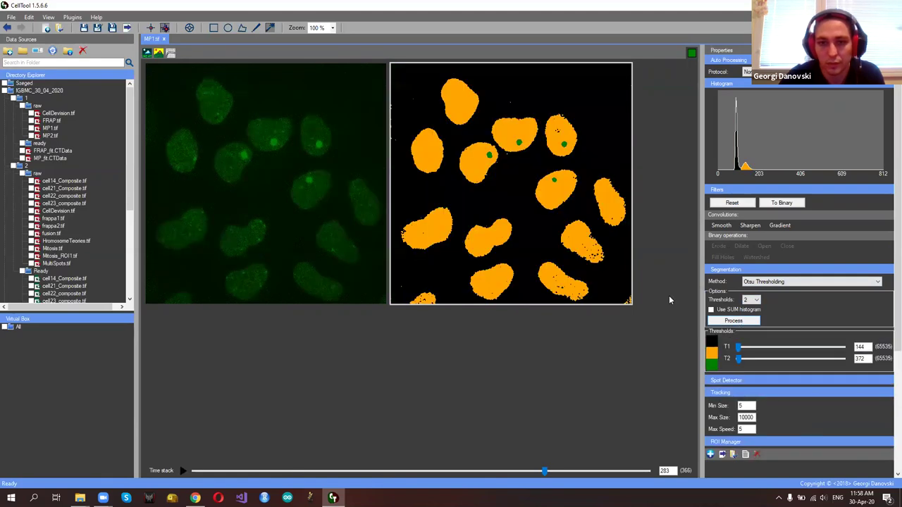
{"action": "scroll", "coordinate": [843, 261], "scroll_direction": "down", "scroll_amount": 2}
{"action": "scroll", "coordinate": [843, 260], "scroll_direction": "up", "scroll_amount": 2}
{"action": "left_click", "coordinate": [189, 29]}
Track three nuclear foci with oval ROIs and show their intensity chart
{"action": "left_click", "coordinate": [229, 29]}
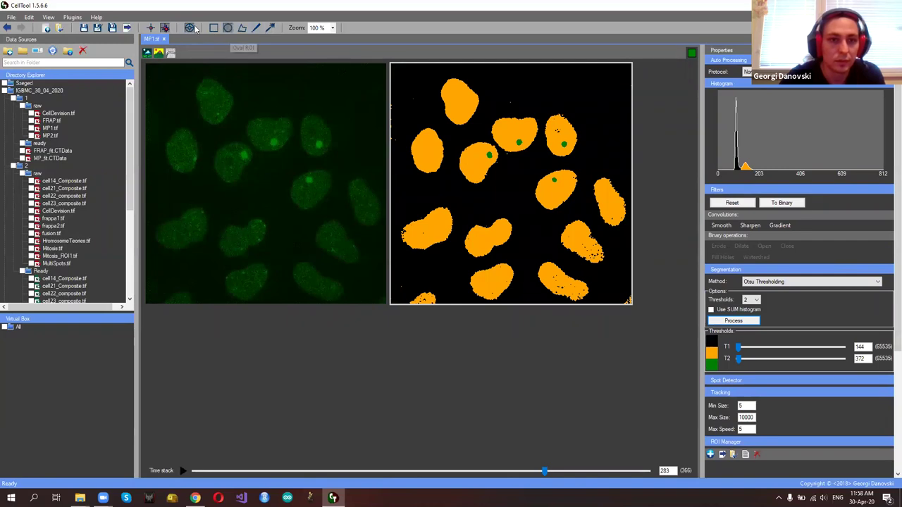
{"action": "left_click", "coordinate": [519, 143]}
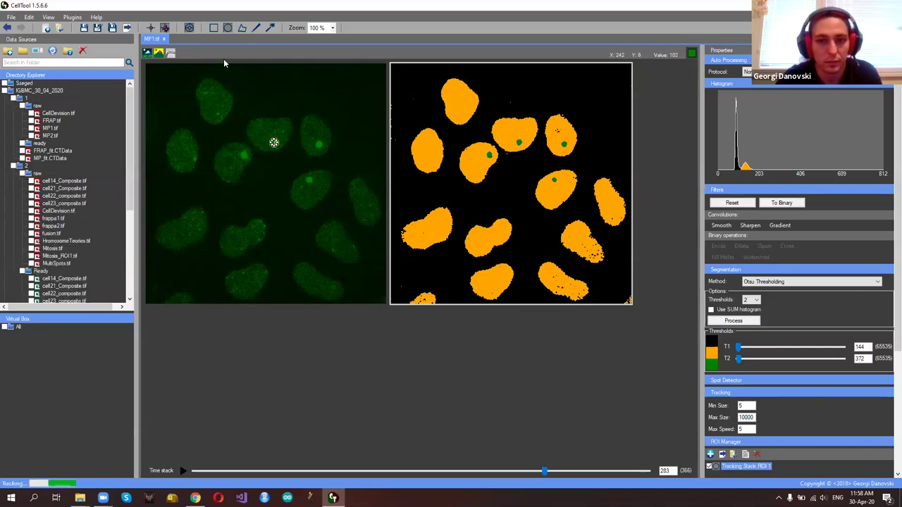
{"action": "left_click", "coordinate": [172, 54]}
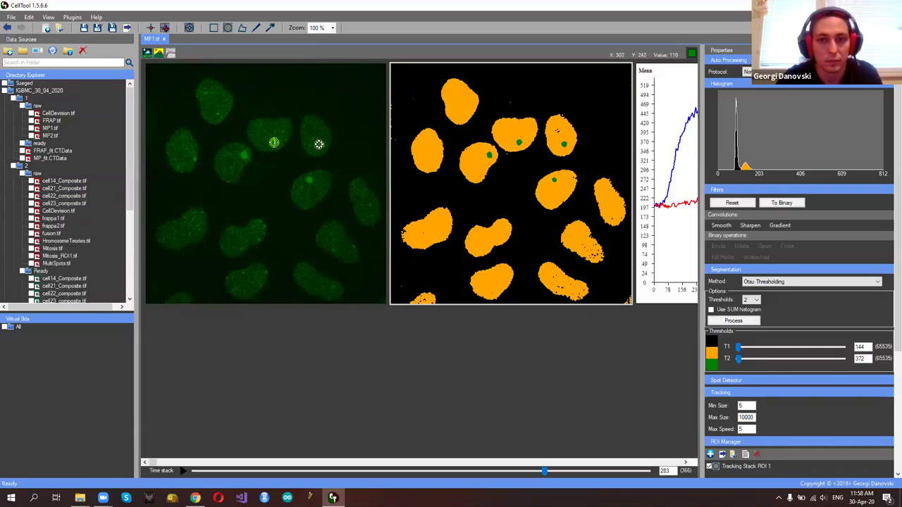
{"action": "left_click", "coordinate": [555, 180]}
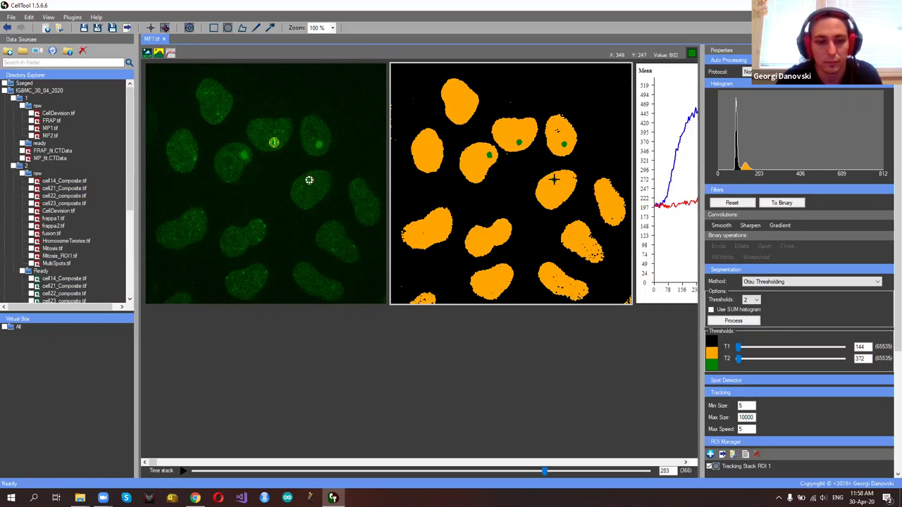
{"action": "left_click", "coordinate": [489, 154]}
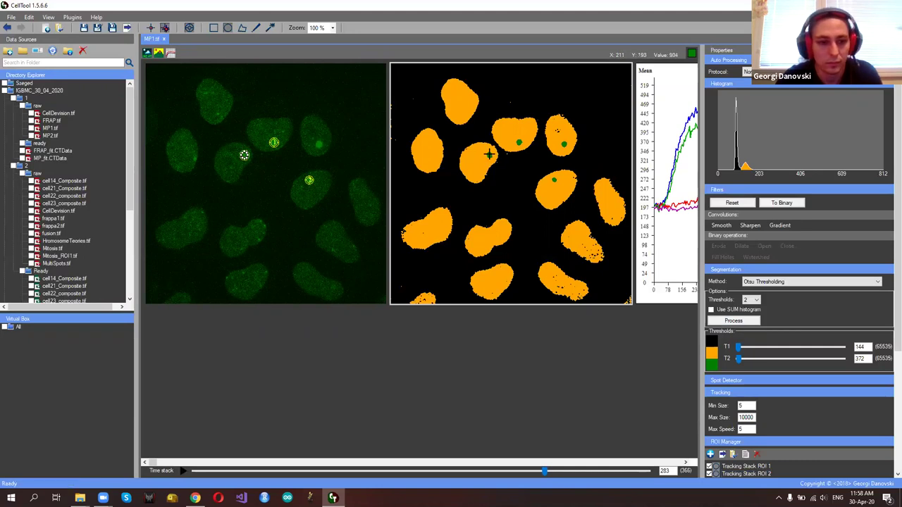
{"action": "scroll", "coordinate": [545, 362], "scroll_direction": "down", "scroll_amount": 1}
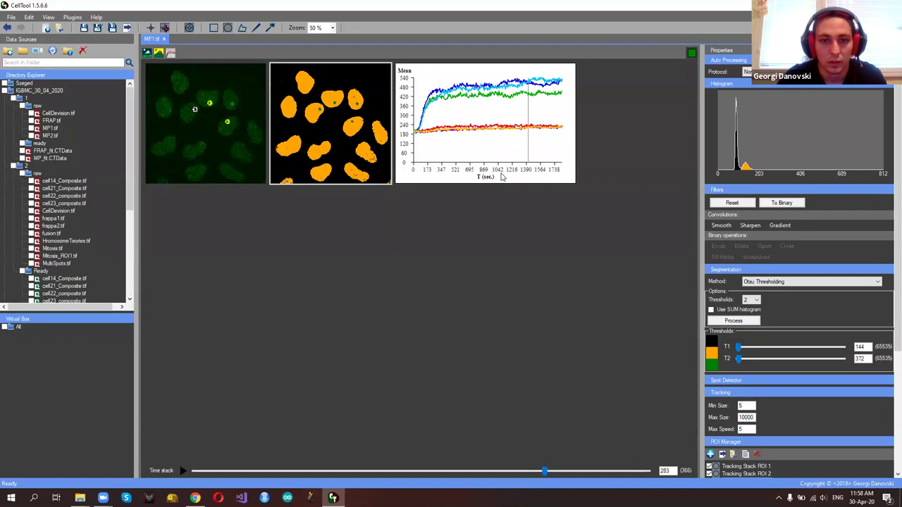
Plot MP values on the chart's Y axis, then return to the segmented image's processing settings
{"action": "left_click", "coordinate": [745, 110]}
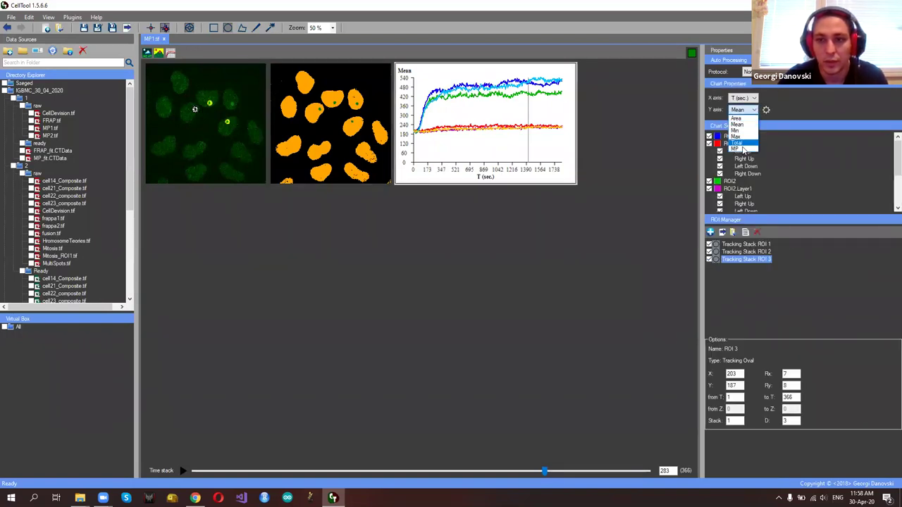
{"action": "left_click", "coordinate": [740, 149]}
{"action": "scroll", "coordinate": [406, 201], "scroll_direction": "up", "scroll_amount": 1}
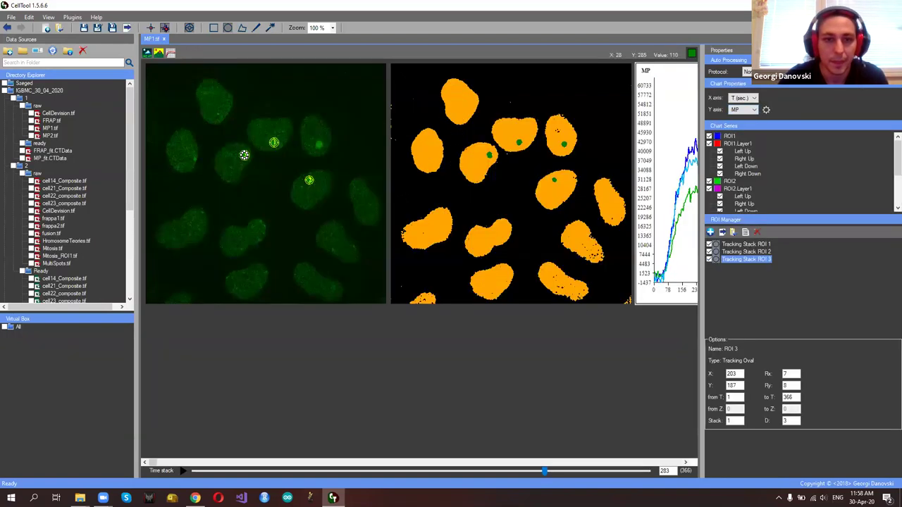
{"action": "left_click", "coordinate": [563, 143]}
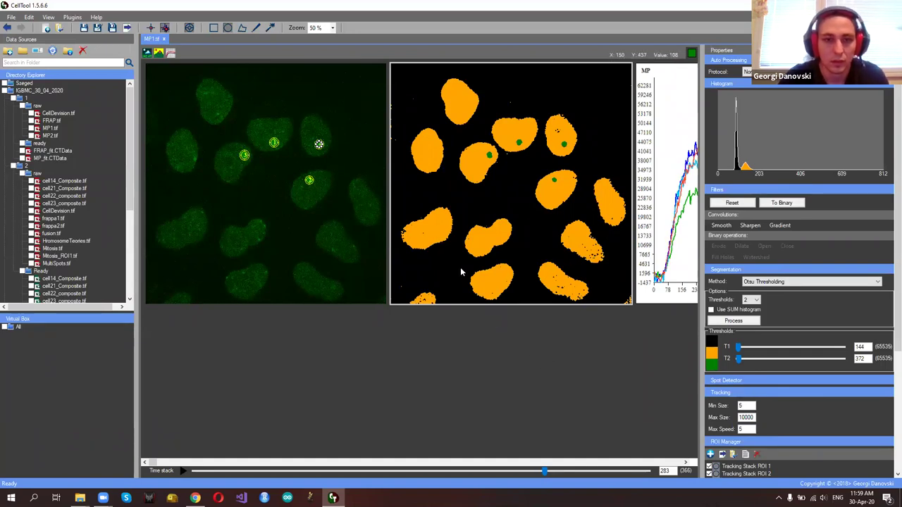
{"action": "scroll", "coordinate": [460, 267], "scroll_direction": "down", "scroll_amount": 1}
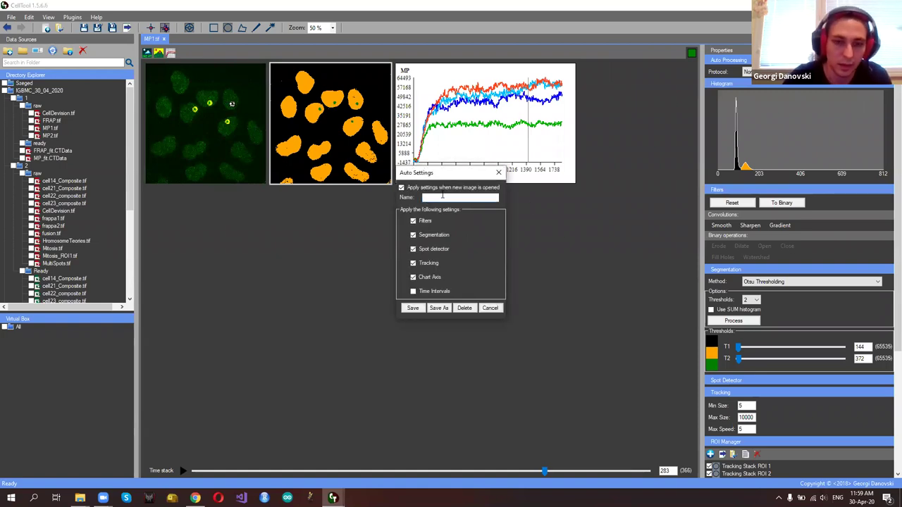
Name the auto-settings profile 'MP_RPA' and untick 'Apply settings when new image is opened'
{"action": "left_click", "coordinate": [443, 197]}
{"action": "type", "text": "MP_RPA"}
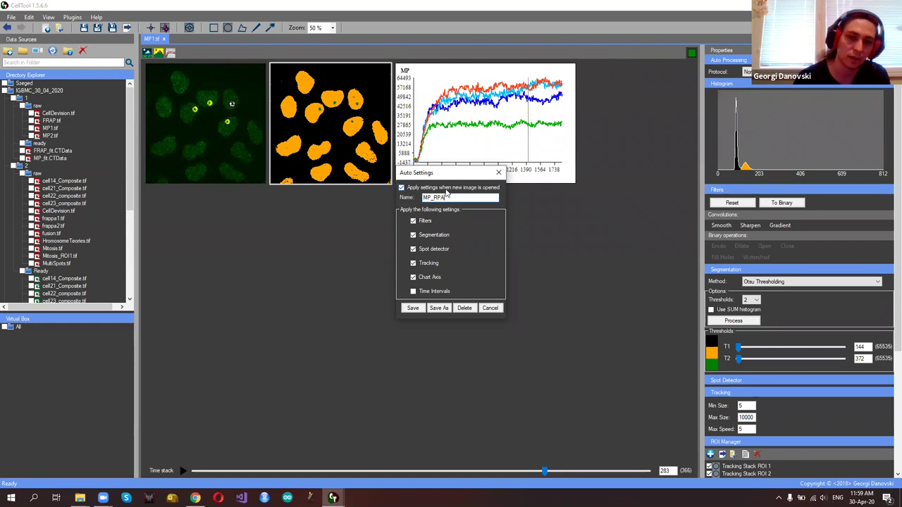
{"action": "left_click", "coordinate": [401, 188]}
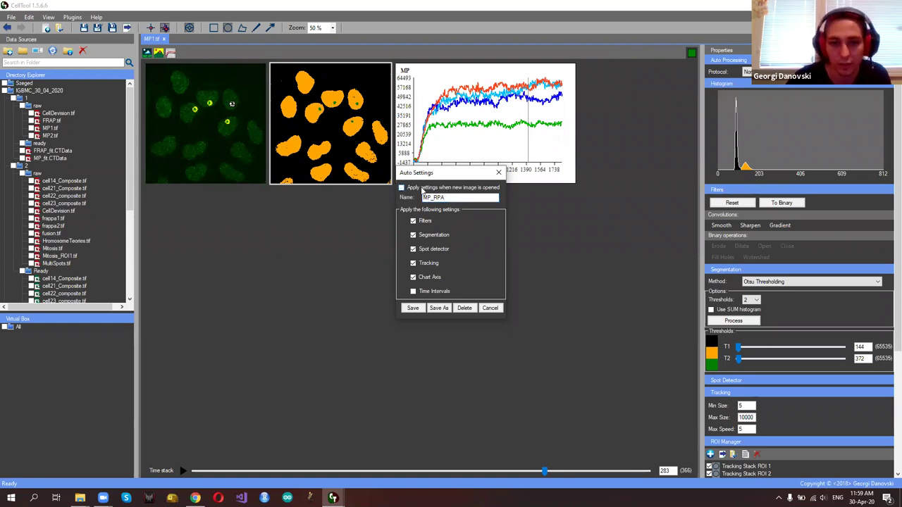
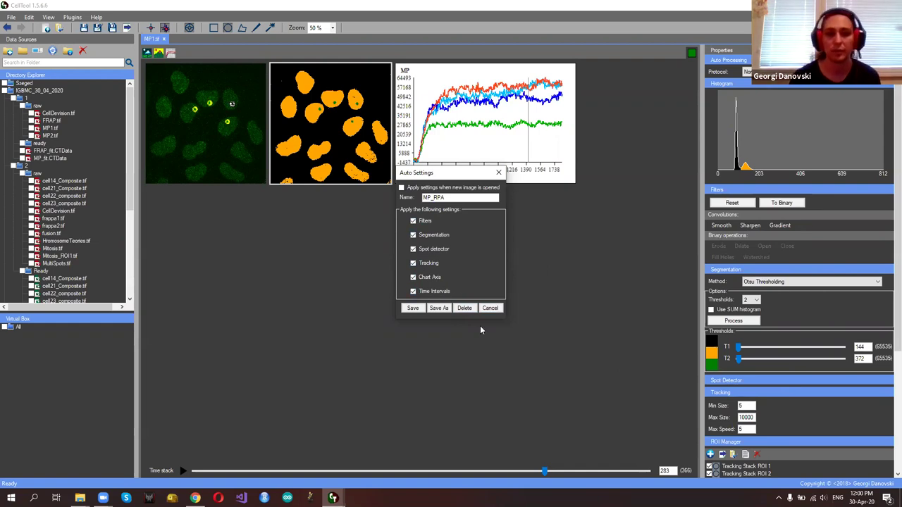
Save the MP_RPA auto-processing protocol and review MP1.tif's metadata with its 5-sec time intervals
{"action": "left_click", "coordinate": [413, 307]}
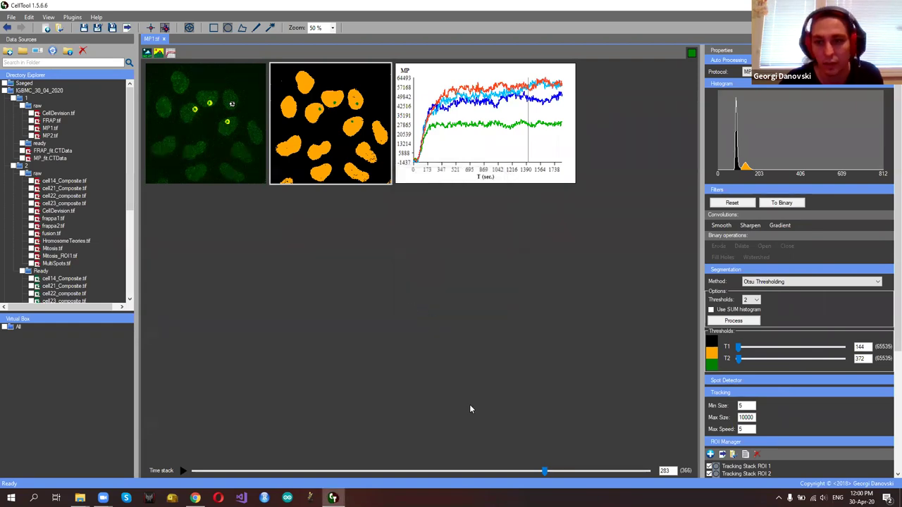
{"action": "left_click", "coordinate": [230, 124]}
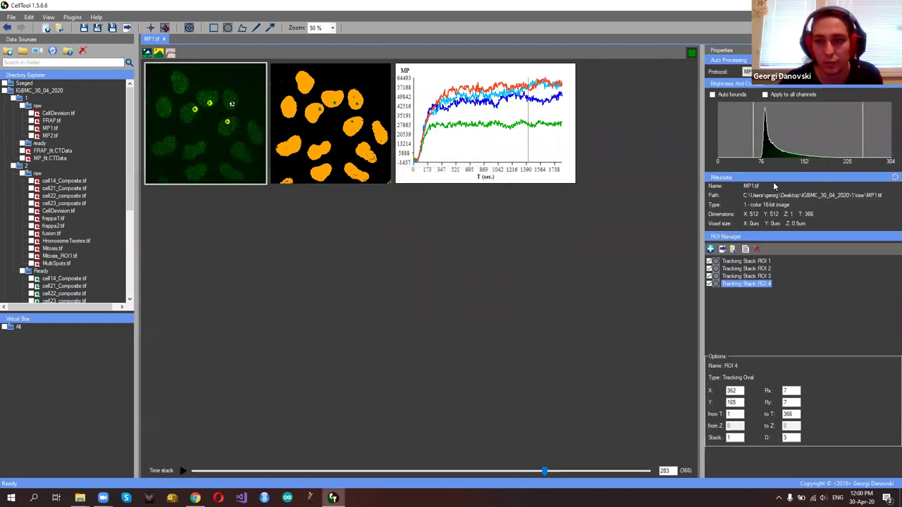
{"action": "left_click", "coordinate": [894, 177]}
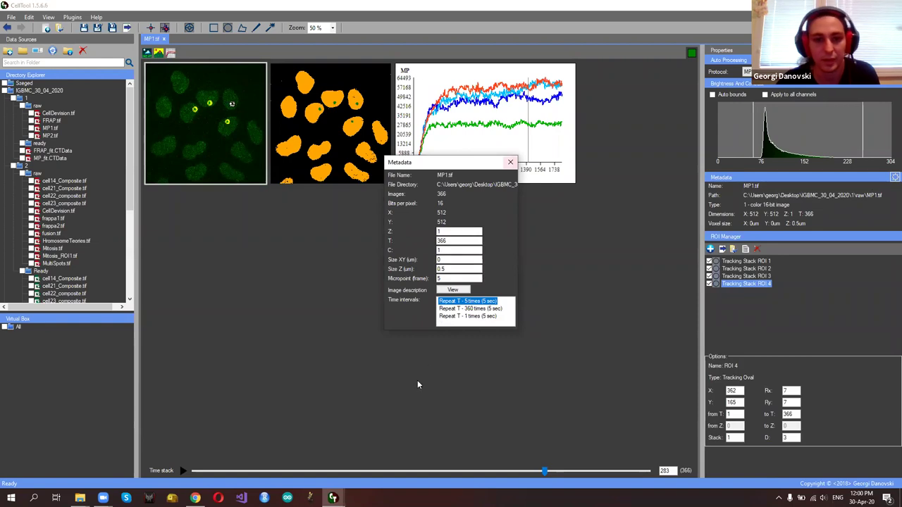
{"action": "left_click", "coordinate": [510, 162]}
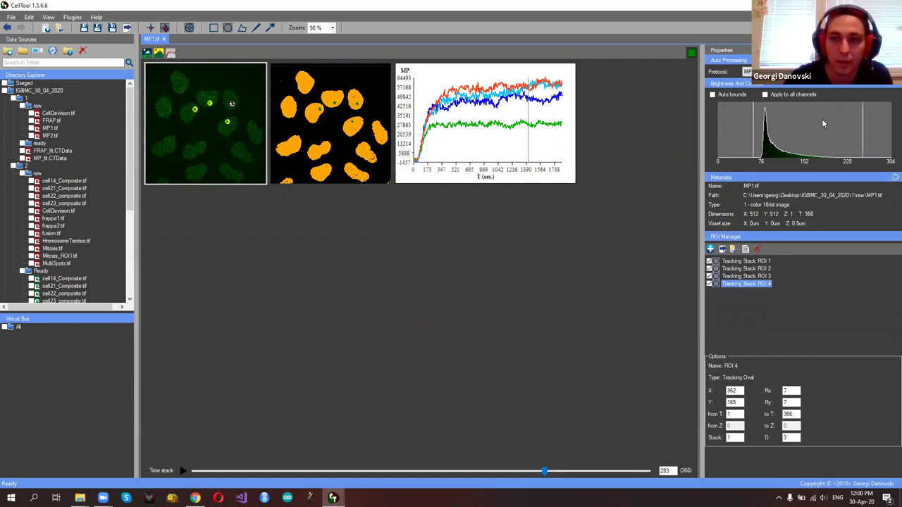
Open MP2.tif and collapse its Z stack into a maximum projection
{"action": "left_click", "coordinate": [51, 135]}
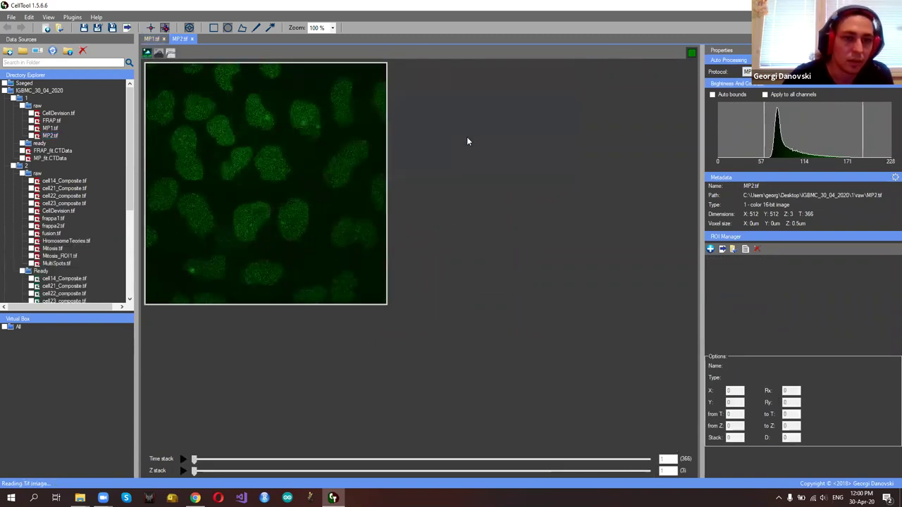
{"action": "left_click", "coordinate": [151, 38]}
{"action": "left_click", "coordinate": [180, 40]}
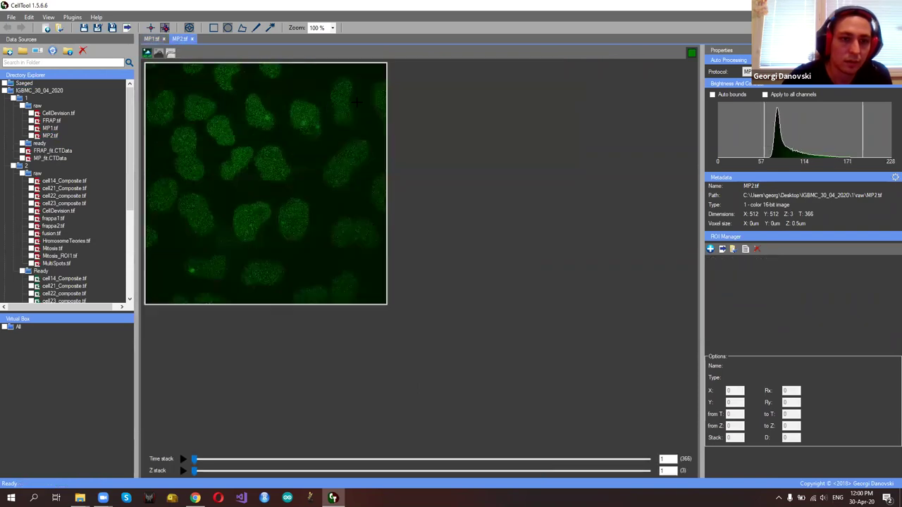
{"action": "left_click", "coordinate": [28, 18]}
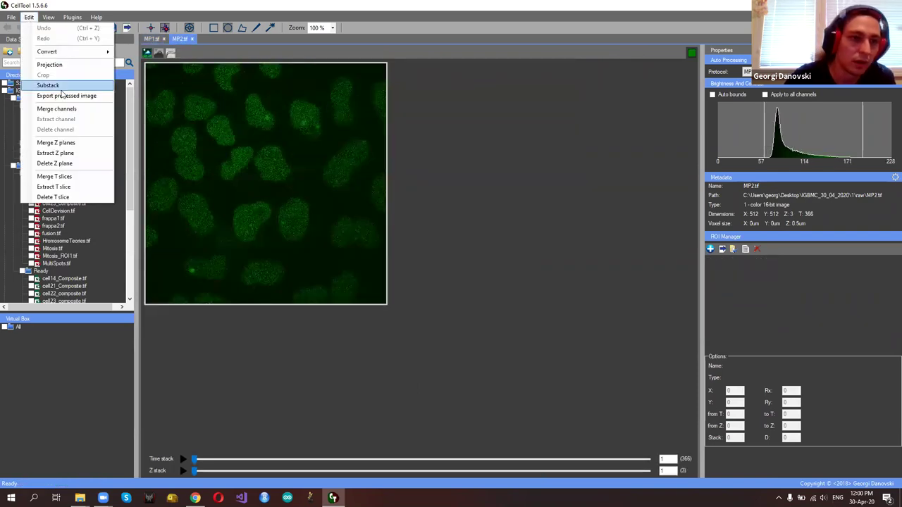
{"action": "left_click", "coordinate": [51, 65]}
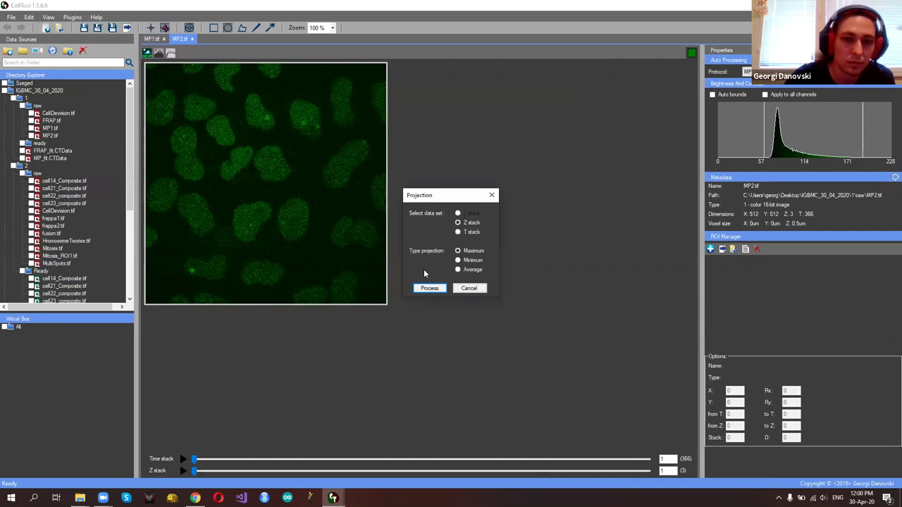
{"action": "left_click", "coordinate": [431, 289]}
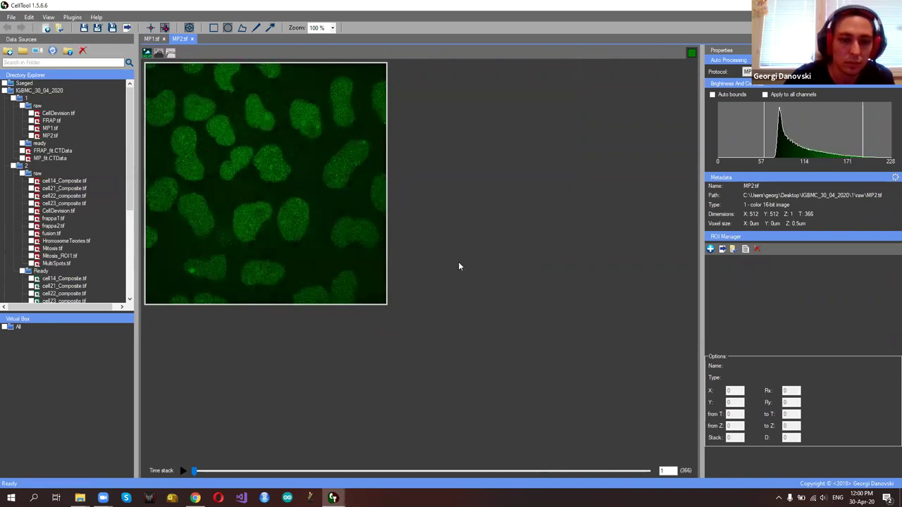
Go to frame 148, widen the brightness range, and apply the MP_RPA protocol
{"action": "left_click_drag", "start_coordinate": [198, 472], "coordinate": [377, 471]}
{"action": "left_click_drag", "start_coordinate": [863, 127], "coordinate": [891, 128]}
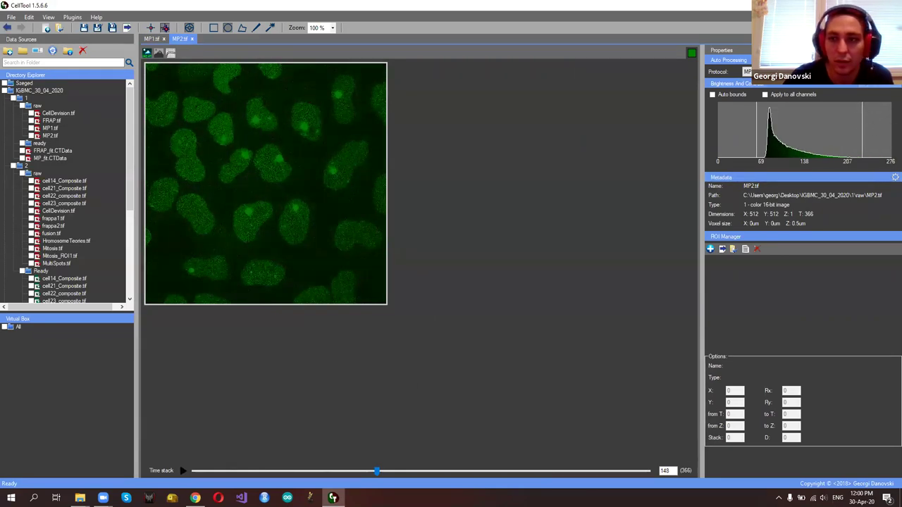
{"action": "left_click", "coordinate": [170, 54]}
{"action": "key", "text": "Return"}
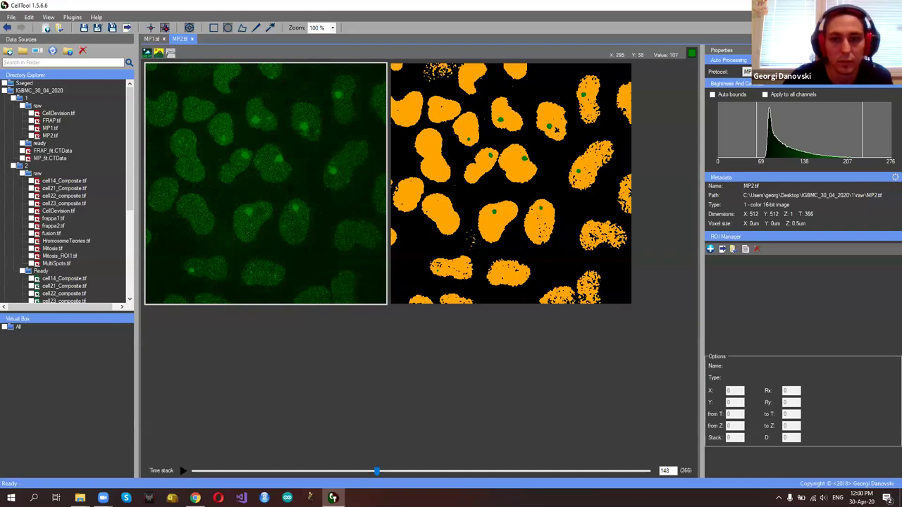
Rerun MP2.tif's binary segmentation at time point 185, updating the Otsu thresholds to 140 and 368
{"action": "left_click", "coordinate": [152, 39]}
{"action": "left_click", "coordinate": [180, 39]}
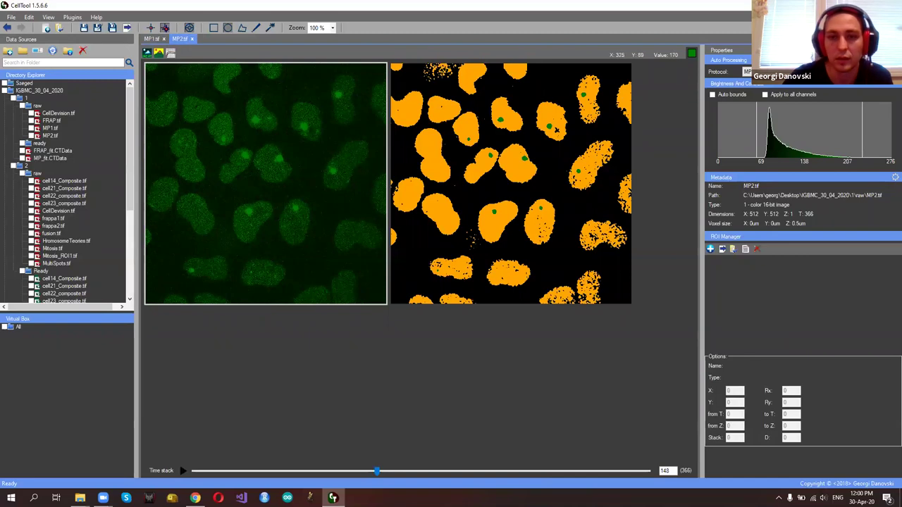
{"action": "left_click", "coordinate": [539, 214]}
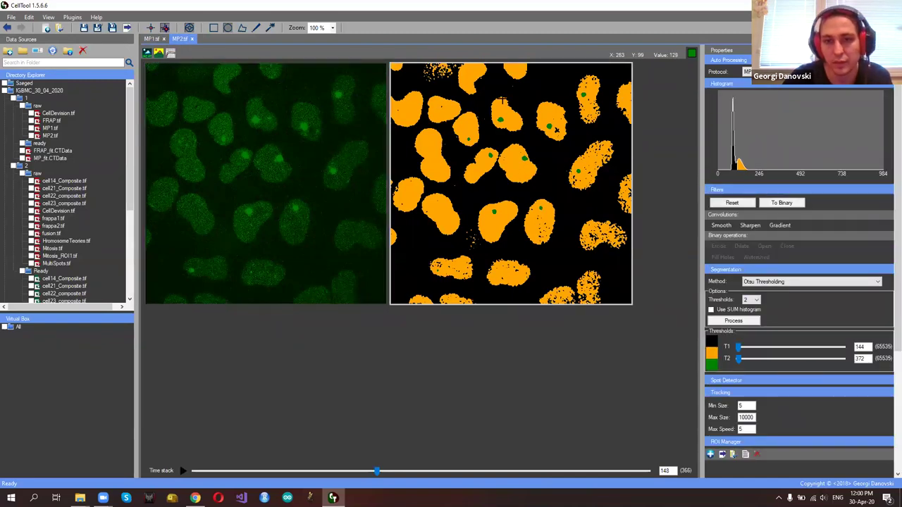
{"action": "left_click_drag", "start_coordinate": [377, 470], "coordinate": [422, 470]}
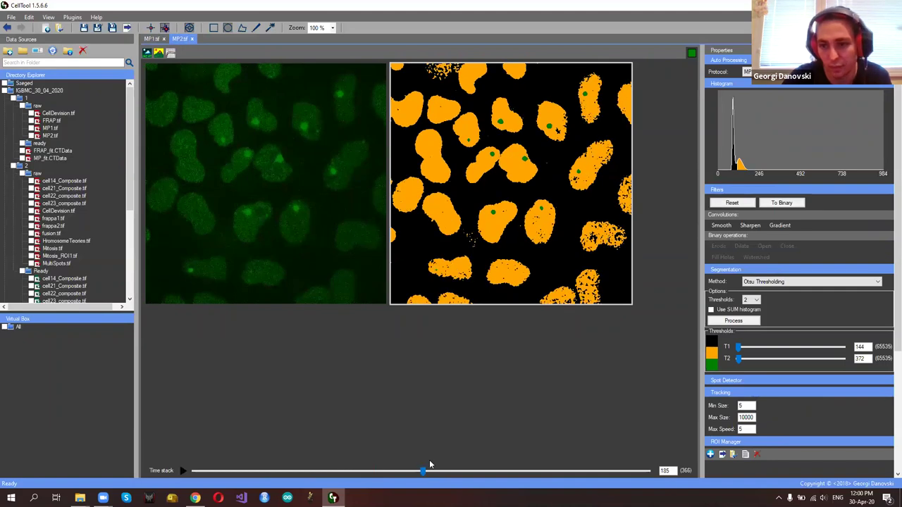
{"action": "left_click", "coordinate": [740, 321]}
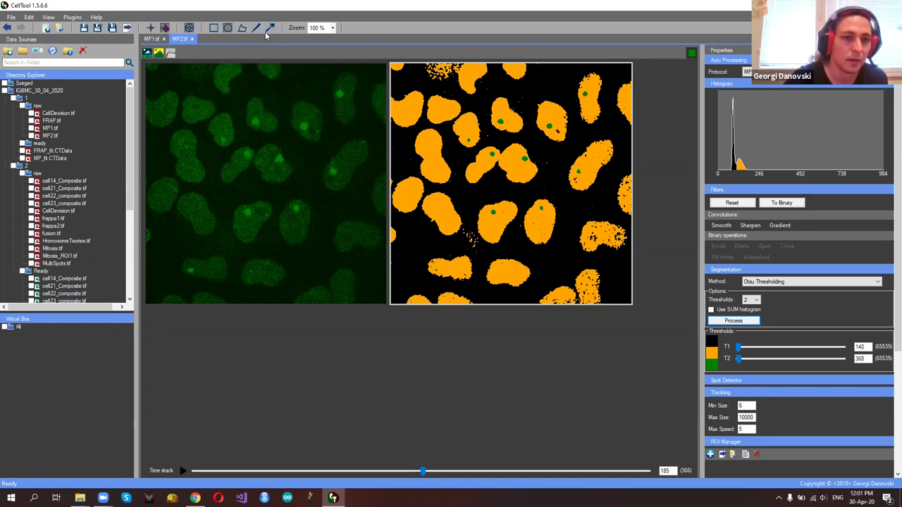
Close MP2.tif and MP1.tif, declining to save changes to either
{"action": "left_click", "coordinate": [193, 39]}
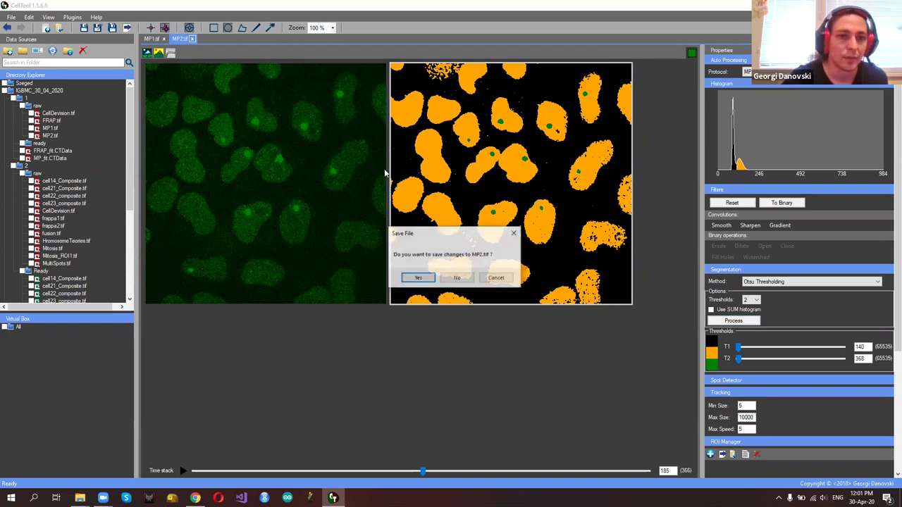
{"action": "left_click", "coordinate": [458, 278]}
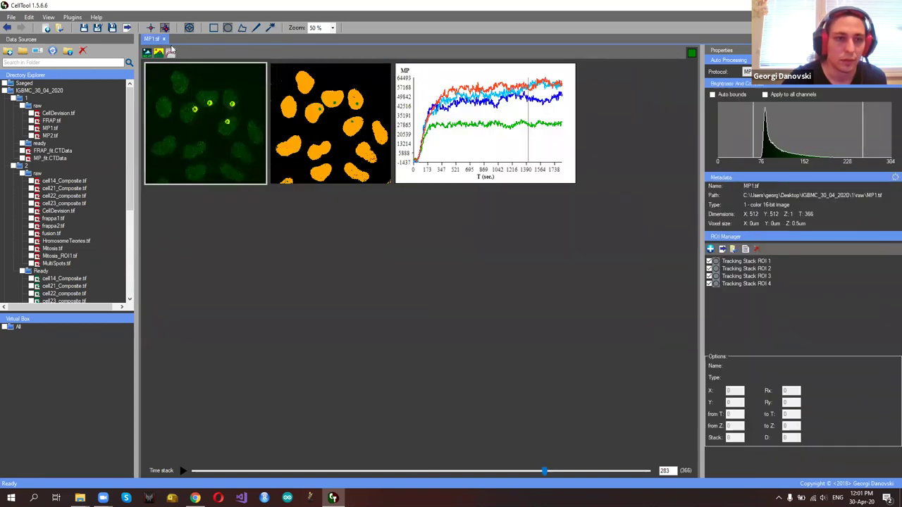
{"action": "left_click", "coordinate": [164, 39]}
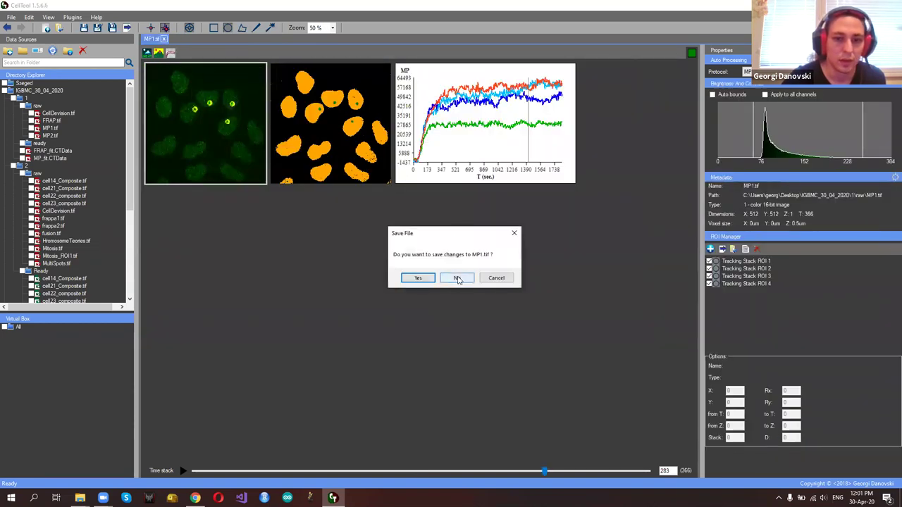
{"action": "left_click", "coordinate": [458, 278]}
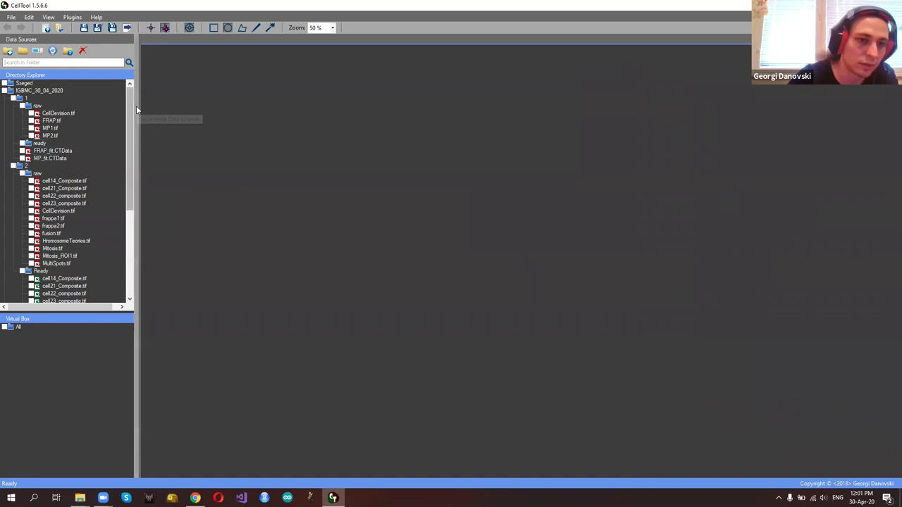
{"action": "mouse_move", "coordinate": [129, 106]}
{"action": "left_mouse_down"}
{"action": "mouse_move", "coordinate": [128, 132]}
{"action": "mouse_move", "coordinate": [136, 111]}
{"action": "left_mouse_up"}
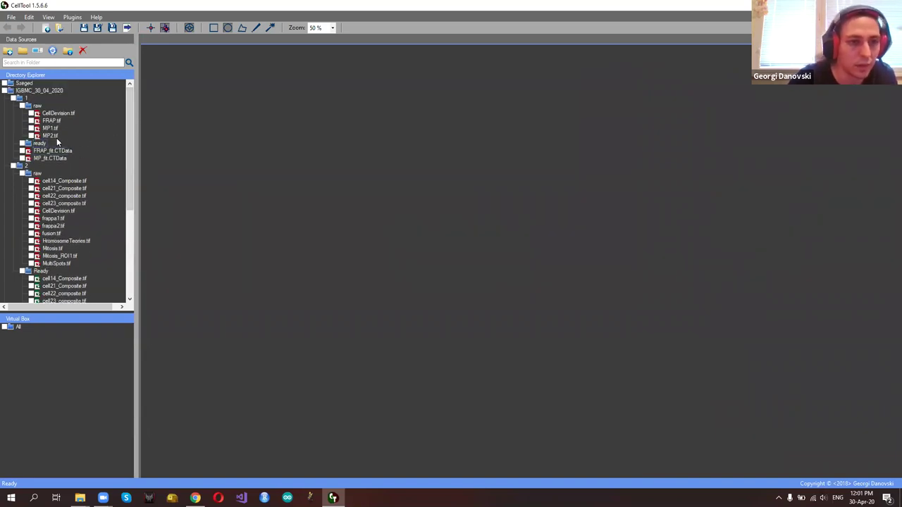
{"action": "left_click_drag", "start_coordinate": [131, 102], "coordinate": [130, 166]}
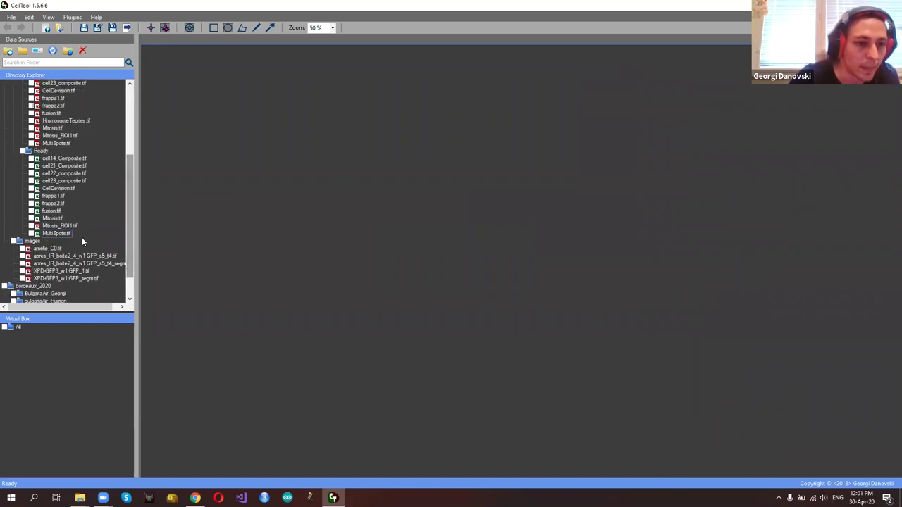
Open XPD-GFP3_w1 GFP_1.tif and apres_IR_boite2_4_w1 GFP_s5_t4.tif
{"action": "double_click", "coordinate": [55, 270]}
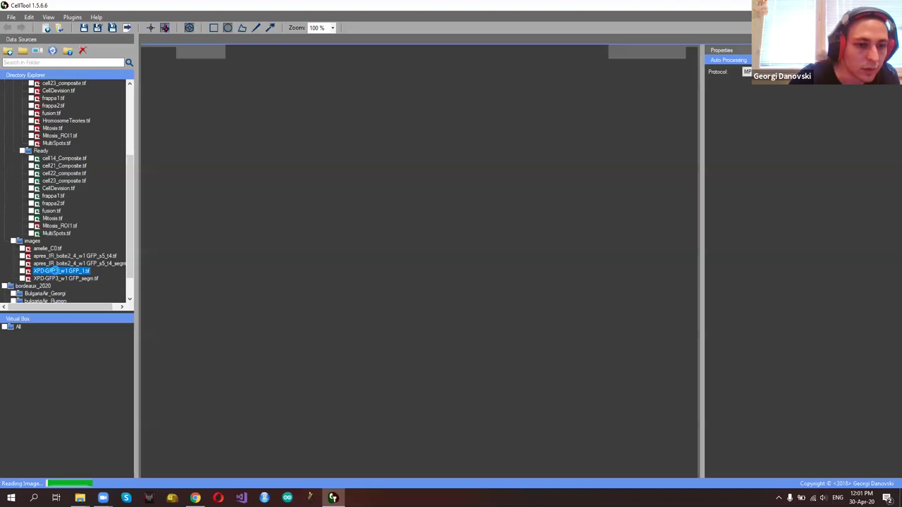
{"action": "double_click", "coordinate": [86, 256]}
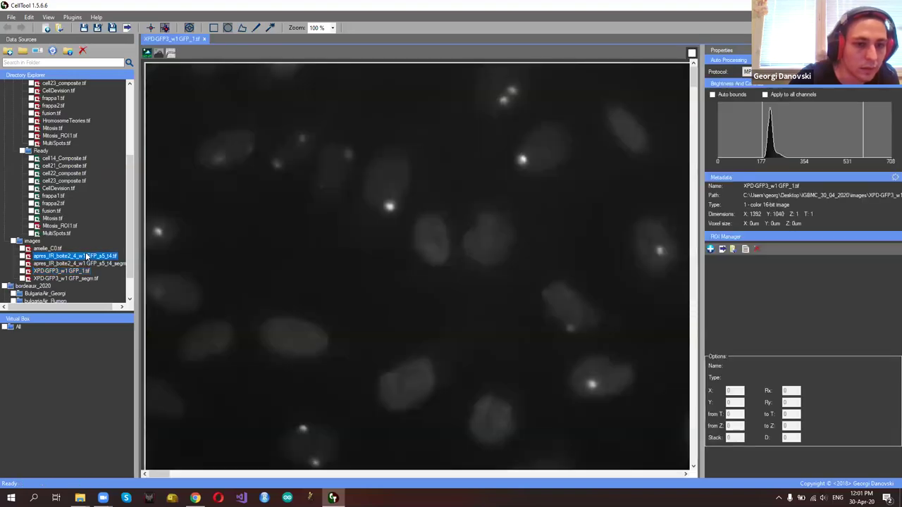
{"action": "scroll", "coordinate": [455, 191], "scroll_direction": "down", "scroll_amount": 1}
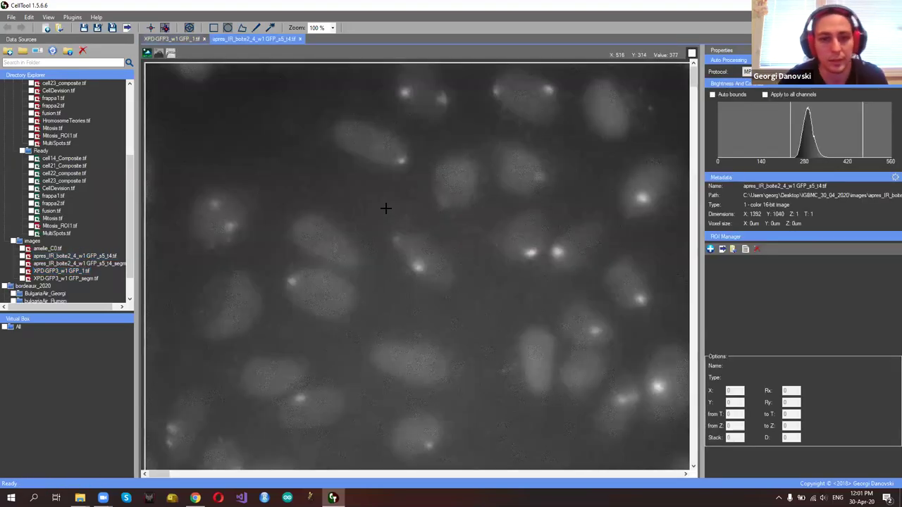
{"action": "scroll", "coordinate": [392, 204], "scroll_direction": "down", "scroll_amount": 1}
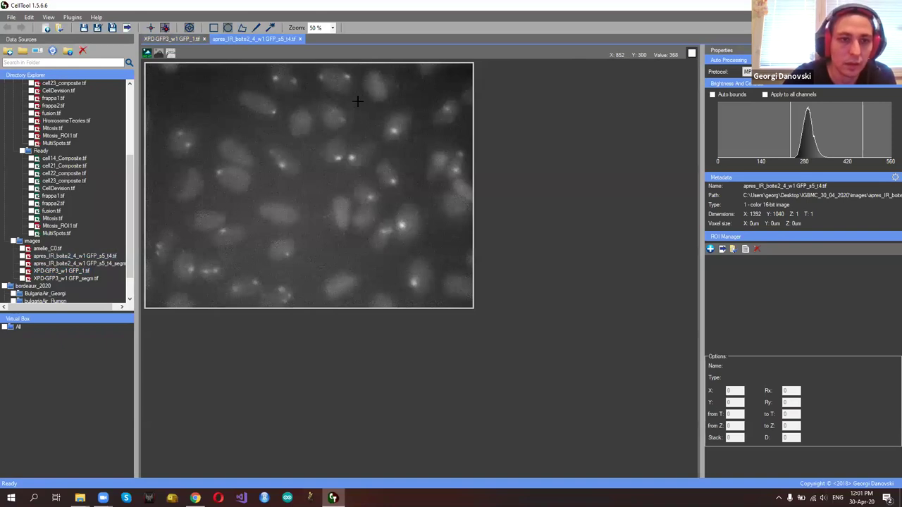
Show a second image panel and colour the channel bright green (0, 255, 0)
{"action": "left_click", "coordinate": [158, 52]}
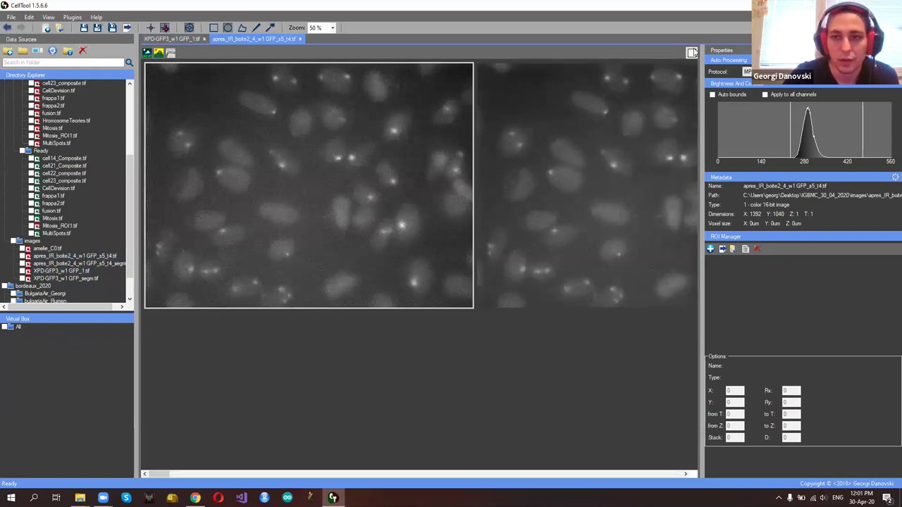
{"action": "left_click", "coordinate": [691, 53]}
{"action": "left_click", "coordinate": [379, 171]}
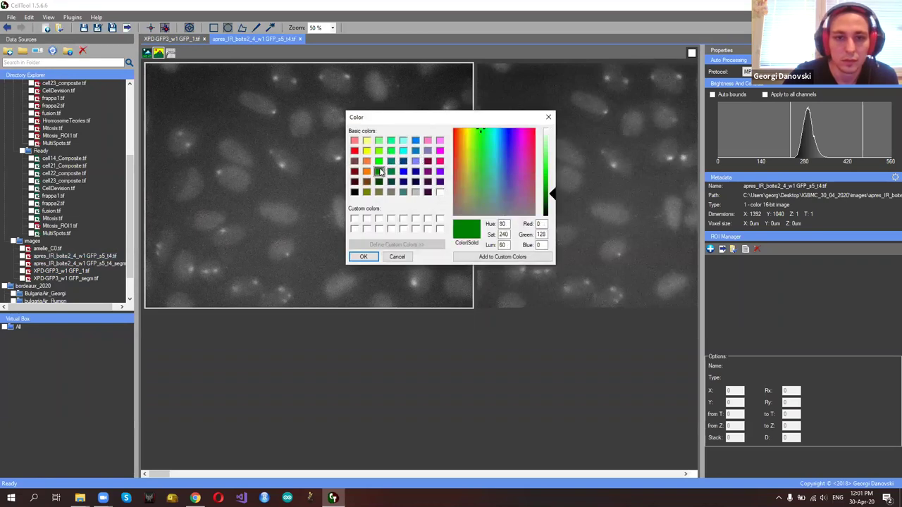
{"action": "left_click", "coordinate": [379, 160]}
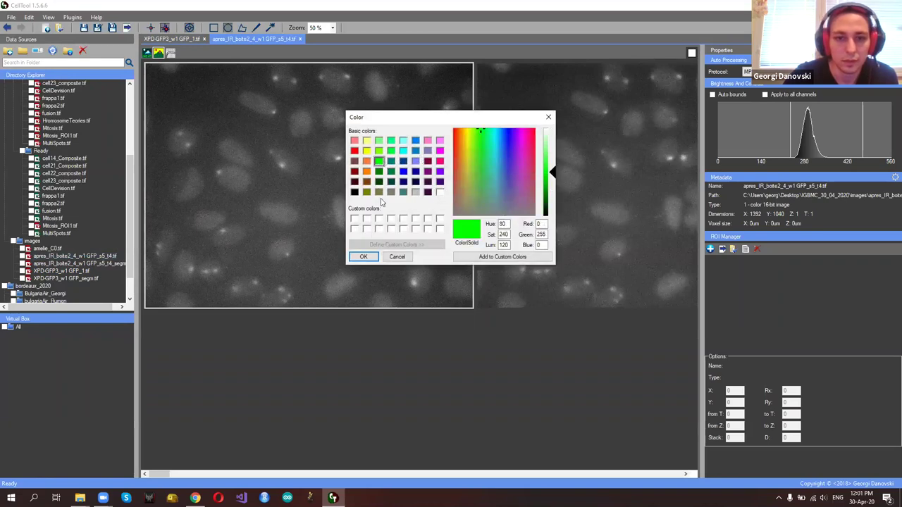
{"action": "left_click", "coordinate": [362, 257]}
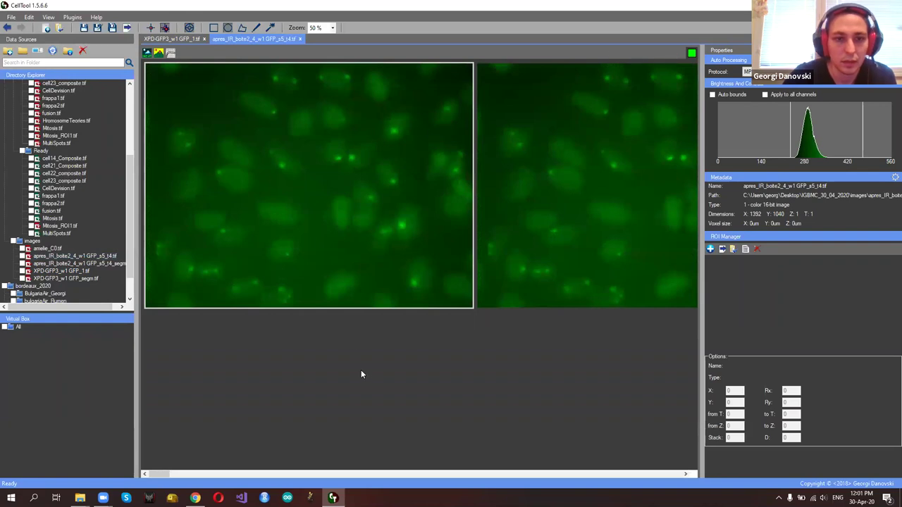
{"action": "scroll", "coordinate": [360, 370], "scroll_direction": "down", "scroll_amount": 1}
Smooth apres_IR_boite2_4_w1 GFP_s5_t4.tif with a 5x5 Median, then a 5x5 Gaussian blur
{"action": "left_click", "coordinate": [400, 131]}
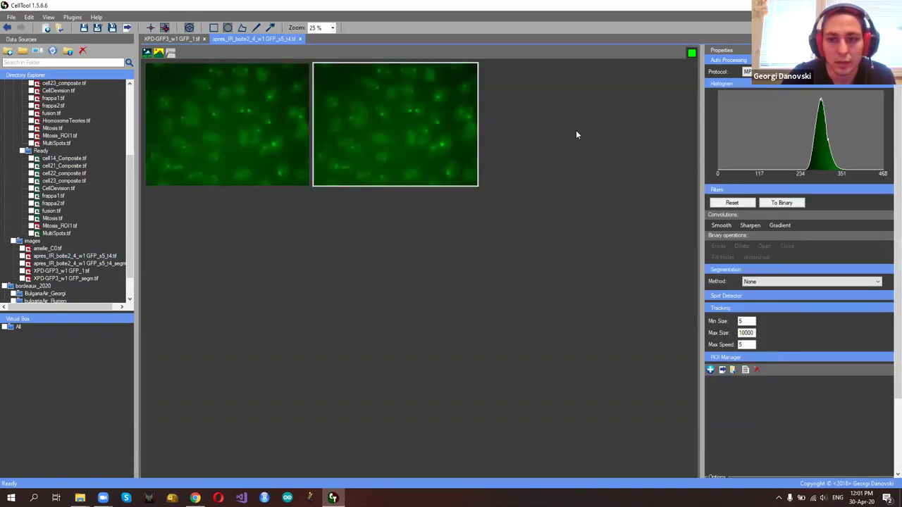
{"action": "left_click", "coordinate": [721, 225]}
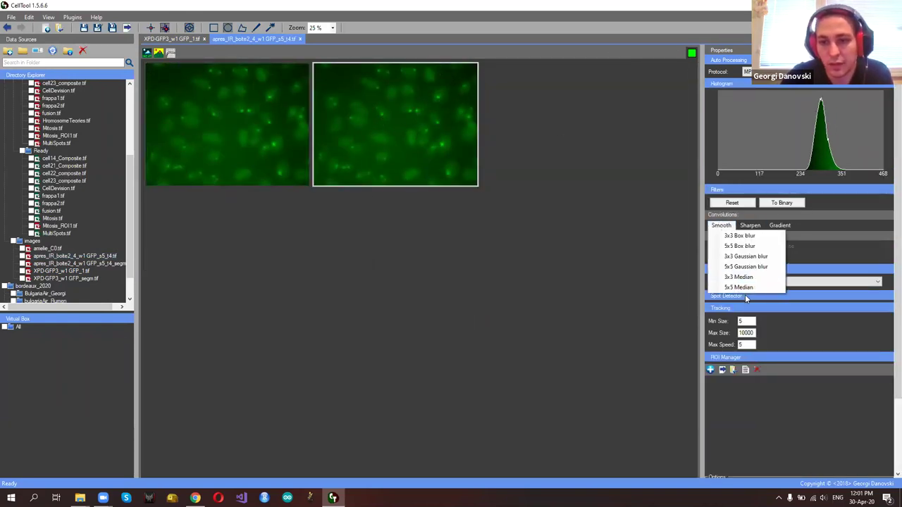
{"action": "left_click", "coordinate": [740, 287]}
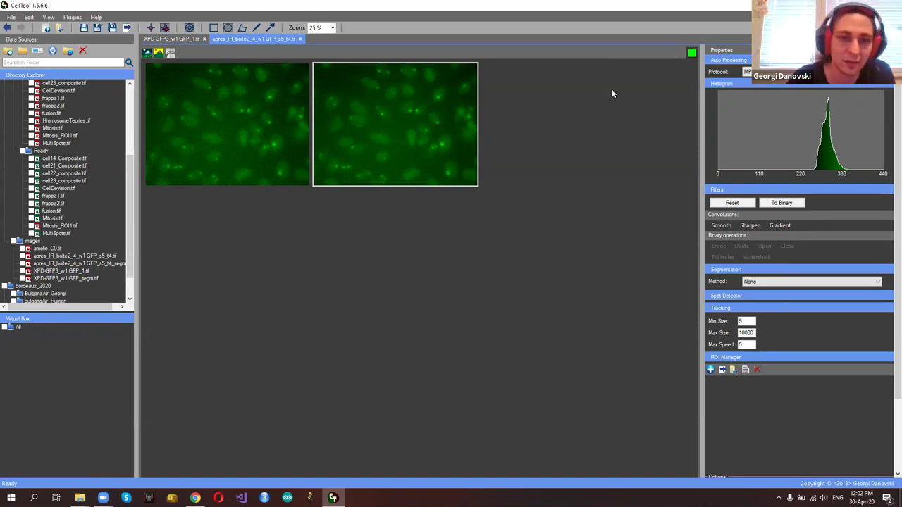
{"action": "left_click", "coordinate": [726, 226]}
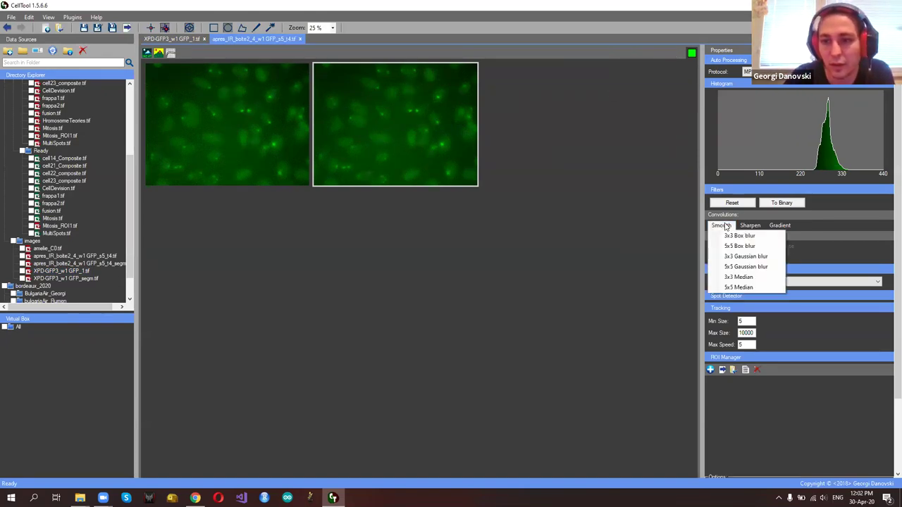
{"action": "left_click", "coordinate": [740, 268]}
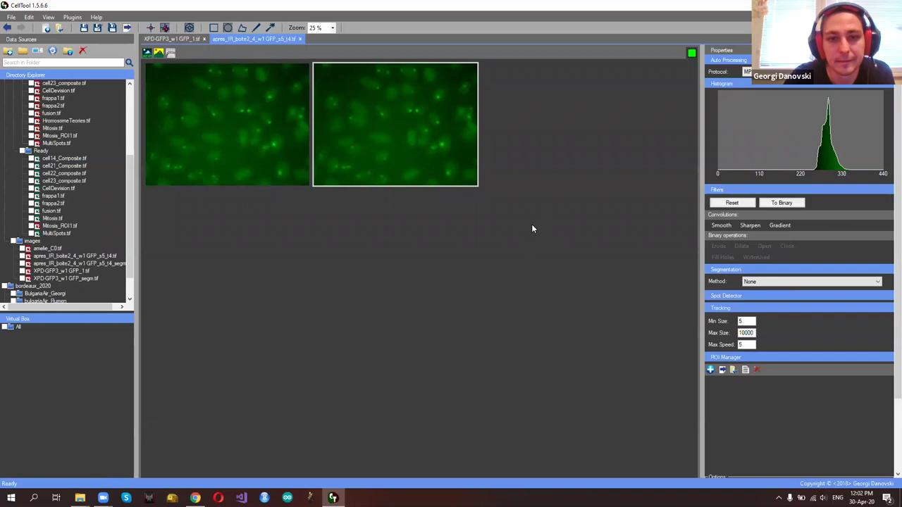
Segment the smoothed image with single-threshold Otsu Thresholding
{"action": "left_click", "coordinate": [810, 282]}
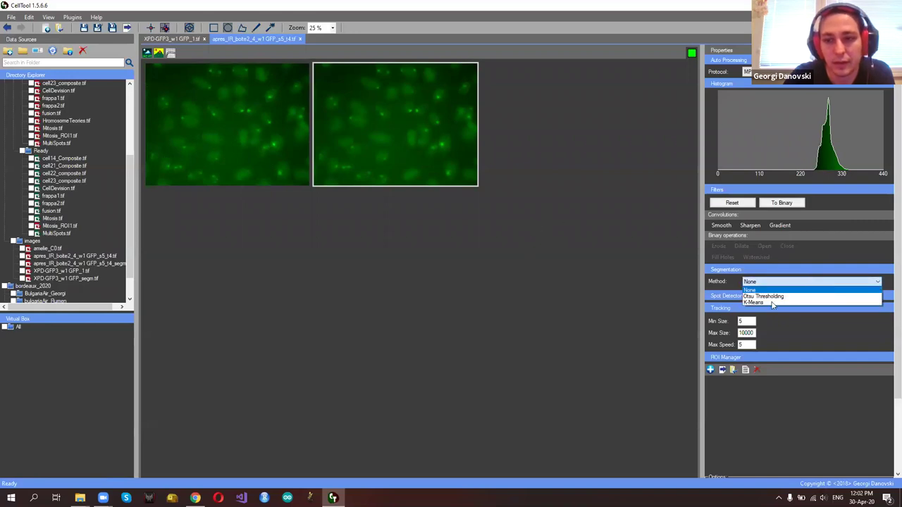
{"action": "left_click", "coordinate": [769, 296]}
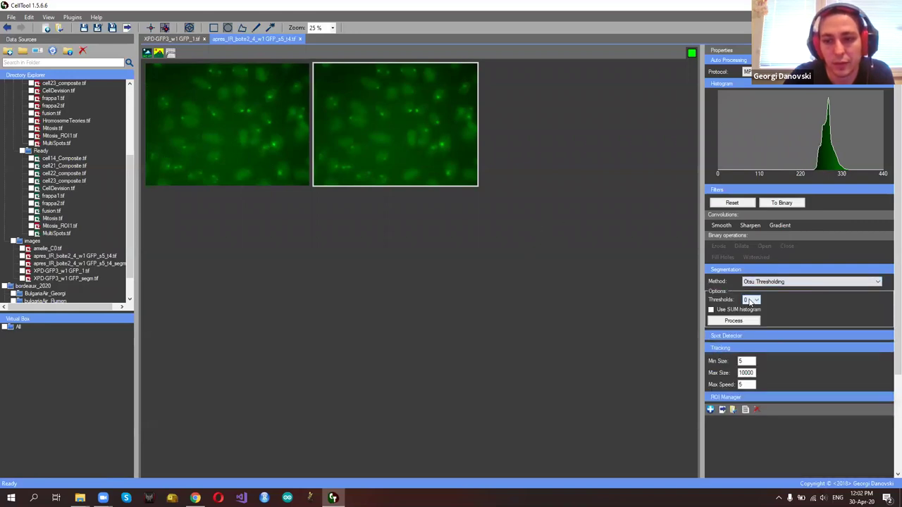
{"action": "left_click", "coordinate": [751, 300]}
{"action": "left_click", "coordinate": [748, 315]}
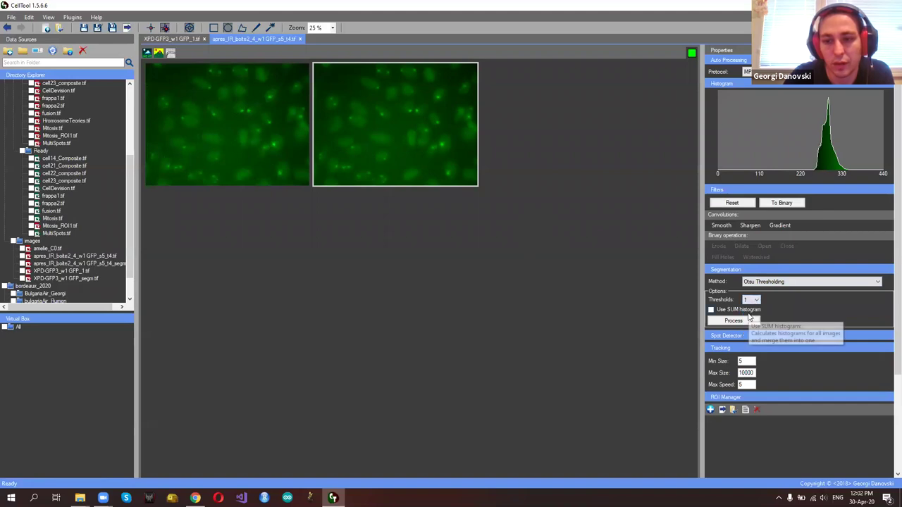
{"action": "left_click", "coordinate": [733, 320]}
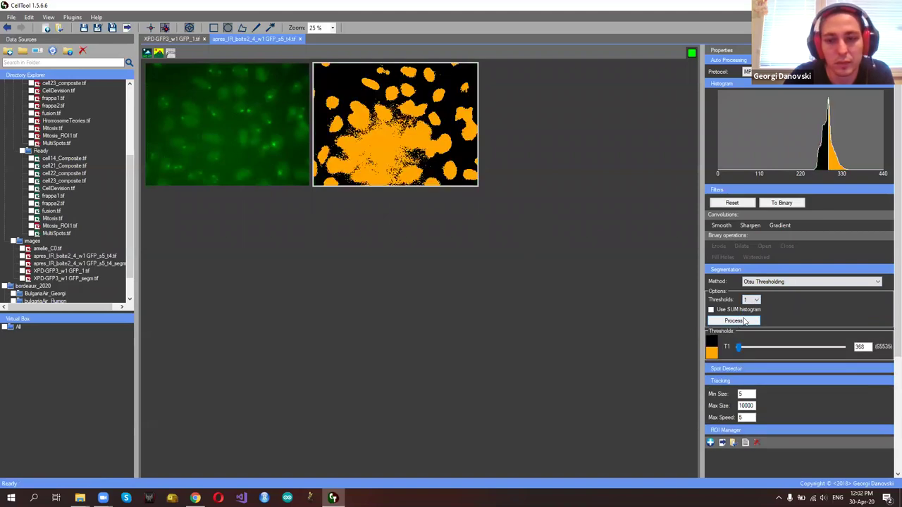
Rerun Otsu with two thresholds and lower the second threshold to 380
{"action": "left_click", "coordinate": [755, 301]}
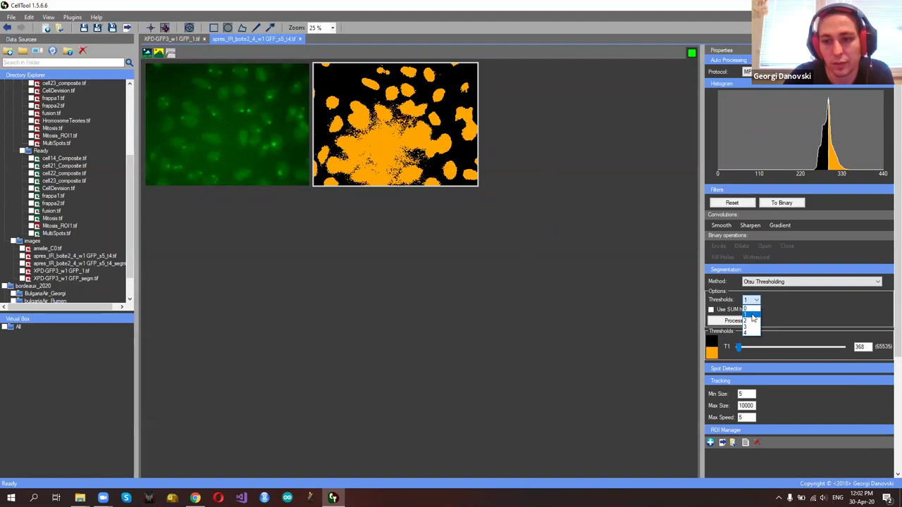
{"action": "left_click", "coordinate": [749, 316]}
{"action": "left_click", "coordinate": [747, 321]}
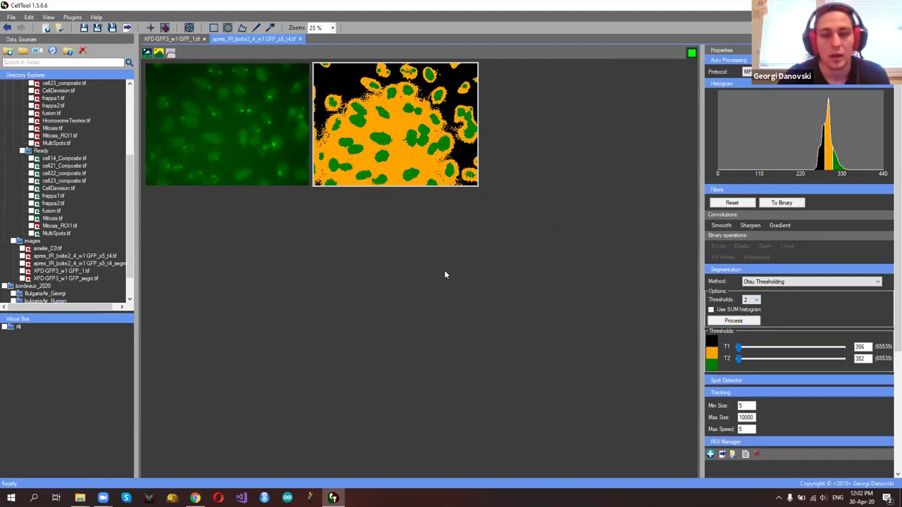
{"action": "scroll", "coordinate": [431, 256], "scroll_direction": "up", "scroll_amount": 1}
{"action": "scroll", "coordinate": [432, 251], "scroll_direction": "down", "scroll_amount": 1}
{"action": "scroll", "coordinate": [432, 248], "scroll_direction": "up", "scroll_amount": 1}
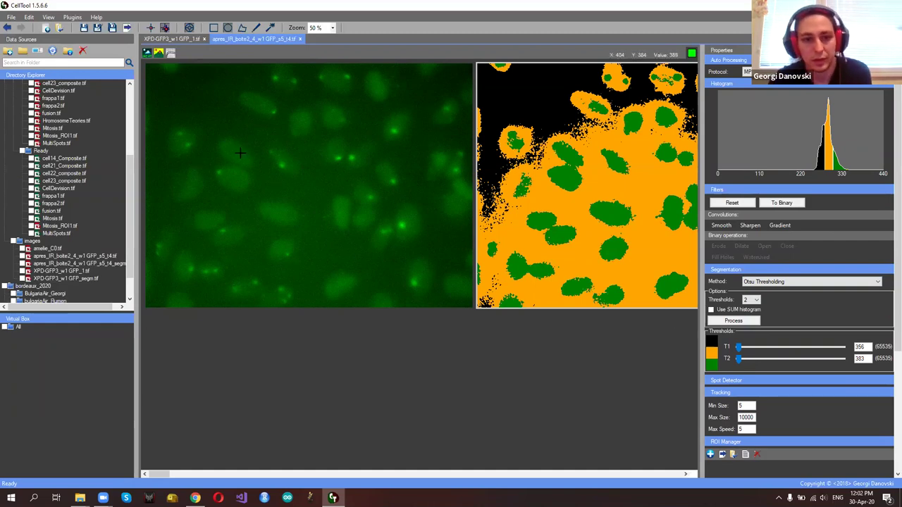
{"action": "key", "text": "Left"}
{"action": "key", "text": "Left"}
{"action": "key", "text": "Left"}
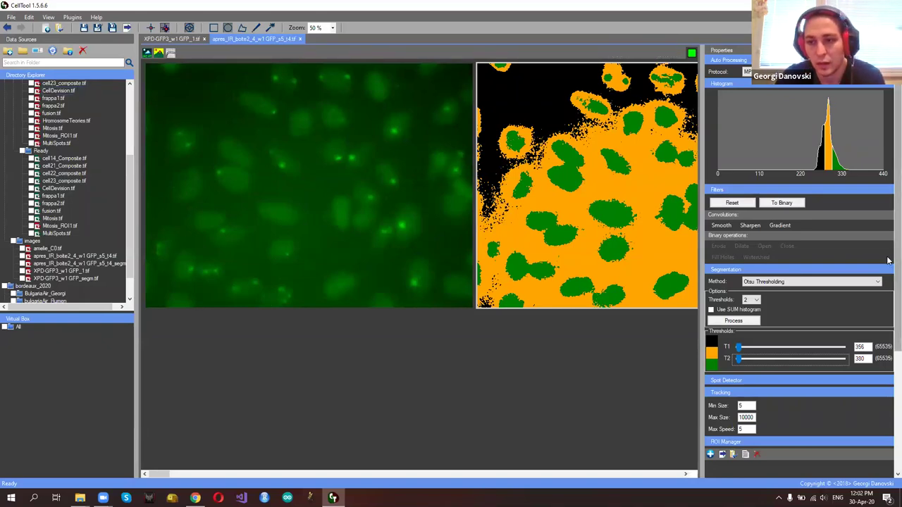
{"action": "scroll", "coordinate": [889, 268], "scroll_direction": "down", "scroll_amount": 2}
{"action": "scroll", "coordinate": [888, 326], "scroll_direction": "down", "scroll_amount": 1}
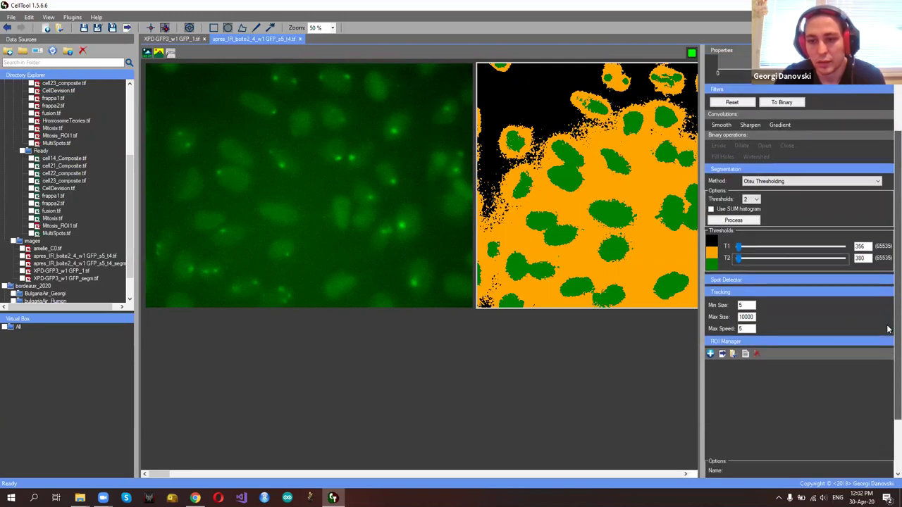
Expand Spot Detector, collapse Filters and Segmentation, keep red spots, and set the range to Max
{"action": "left_click", "coordinate": [784, 279]}
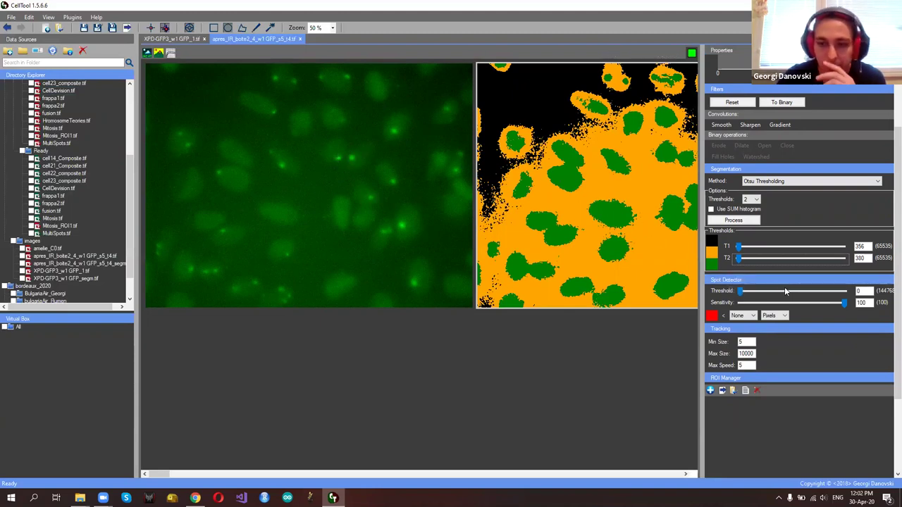
{"action": "left_click", "coordinate": [779, 89]}
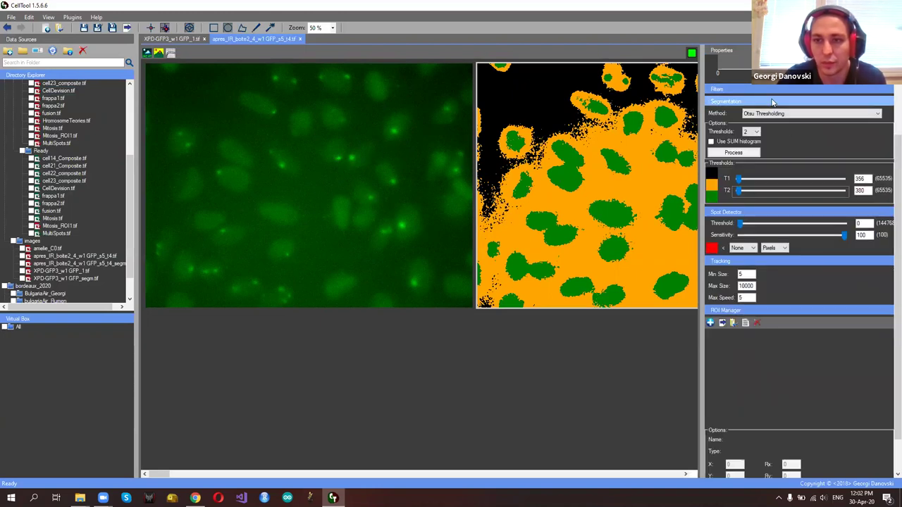
{"action": "left_click", "coordinate": [773, 102]}
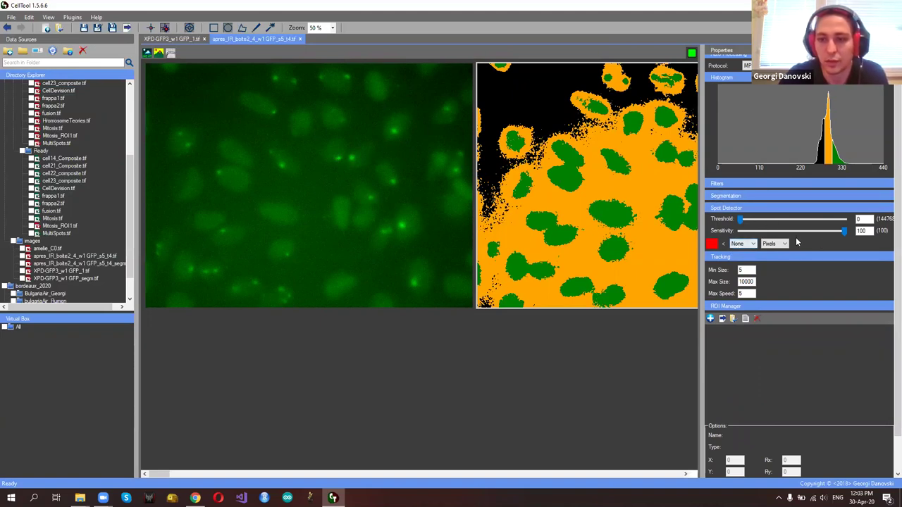
{"action": "left_click", "coordinate": [712, 247]}
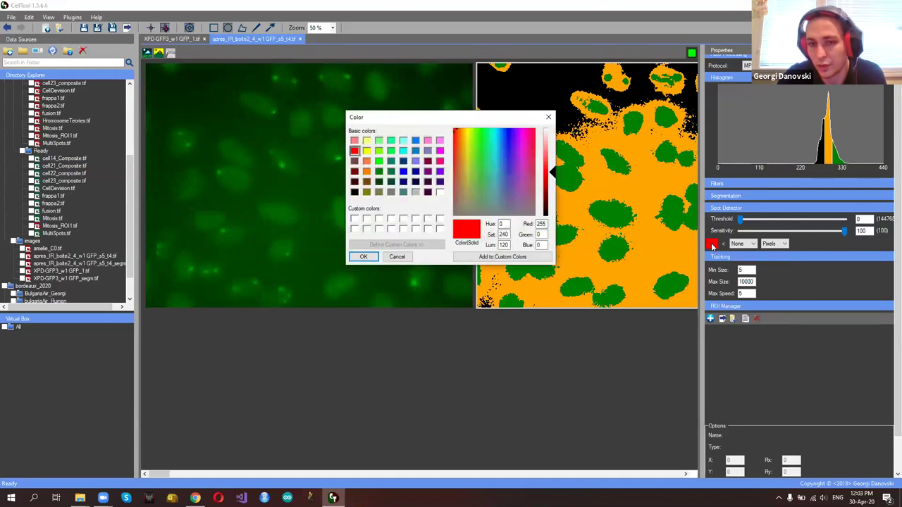
{"action": "left_click", "coordinate": [550, 118]}
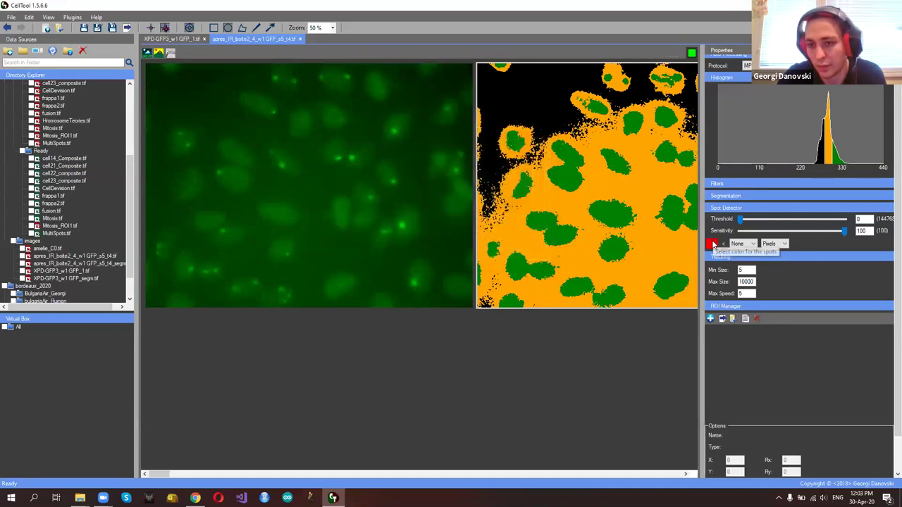
{"action": "left_click", "coordinate": [751, 244]}
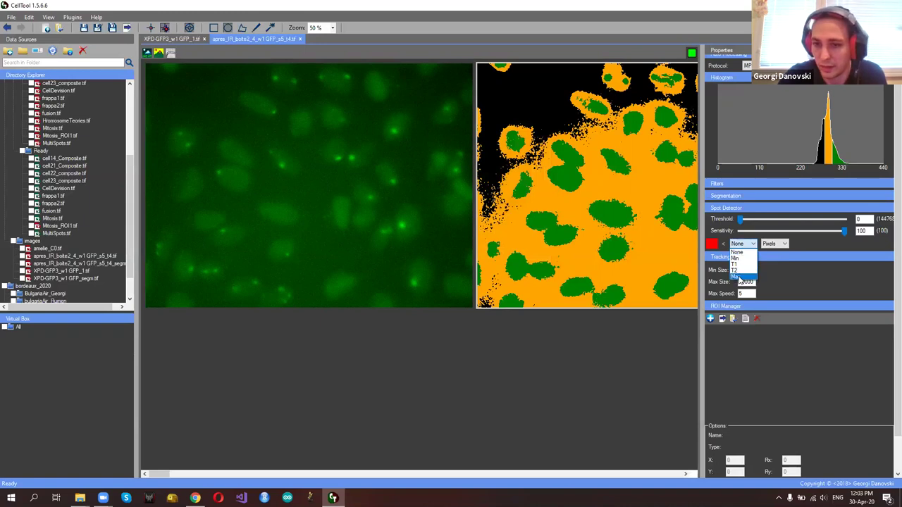
{"action": "left_click", "coordinate": [739, 277]}
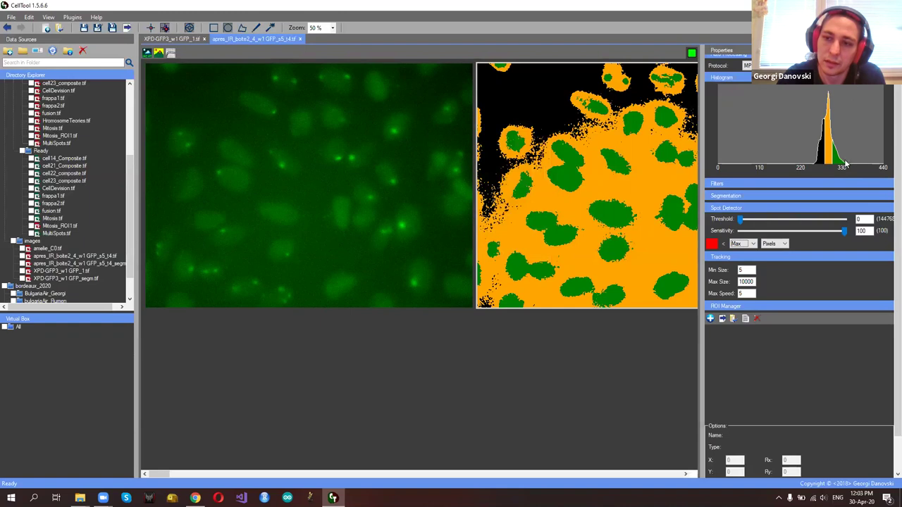
Try spot detector thresholds of 5000, 8000, 4000 and 2000
{"action": "left_click", "coordinate": [784, 219]}
{"action": "left_click", "coordinate": [858, 219]}
{"action": "type", "text": "5000"}
{"action": "key", "text": "Return"}
{"action": "type", "text": "6000"}
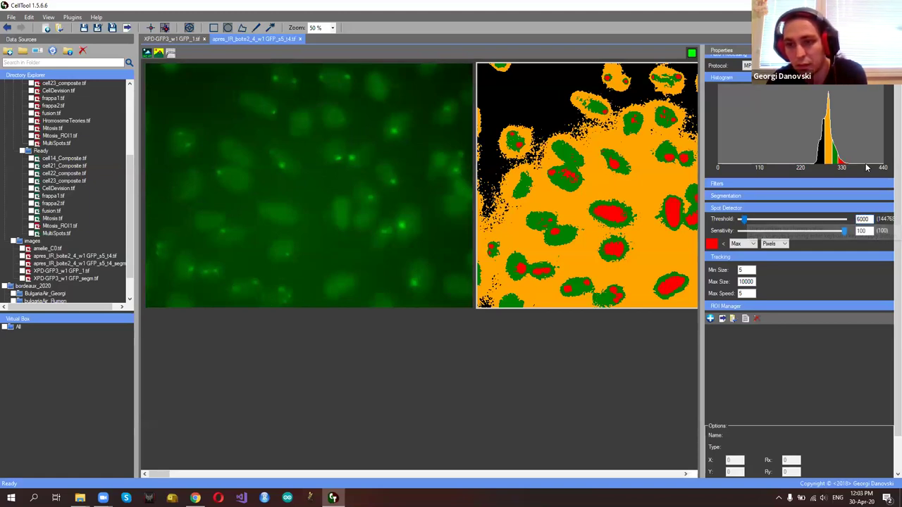
{"action": "double_click", "coordinate": [863, 220]}
{"action": "type", "text": "8000"}
{"action": "key", "text": "Return"}
{"action": "type", "text": "4"}
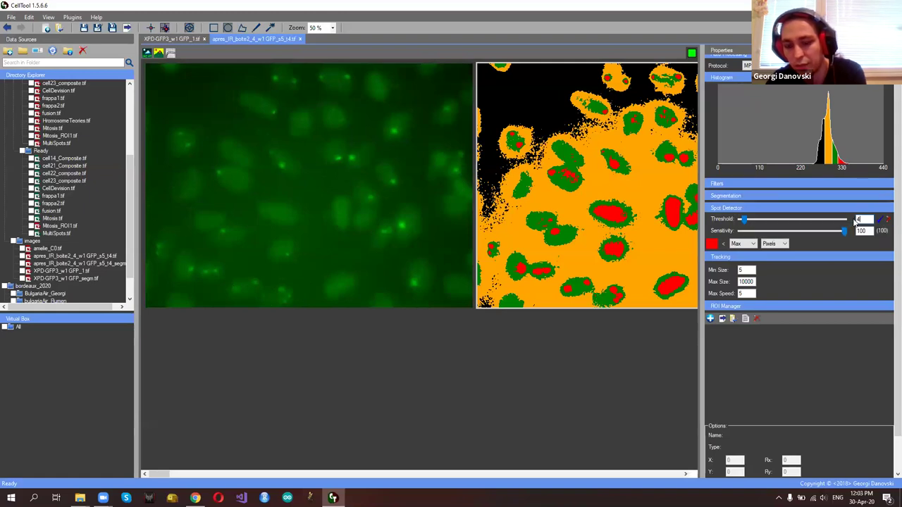
{"action": "key", "text": "Return"}
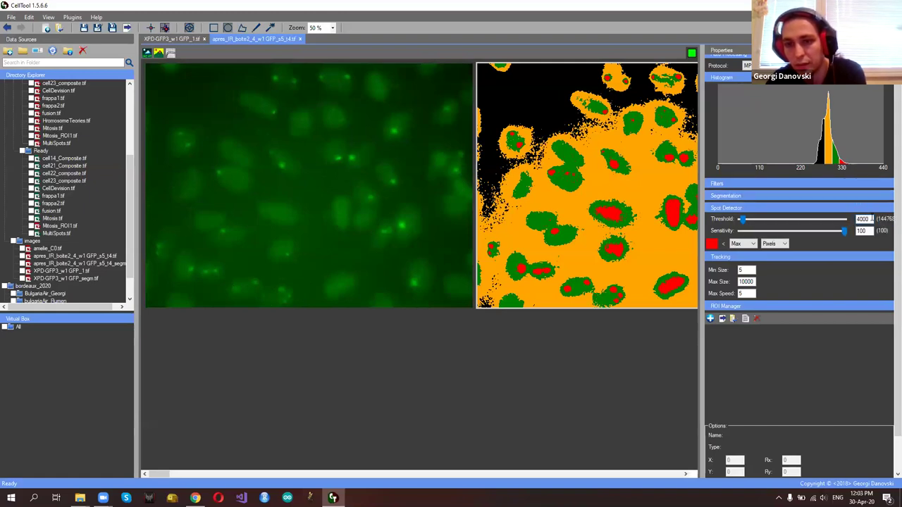
{"action": "type", "text": "2"}
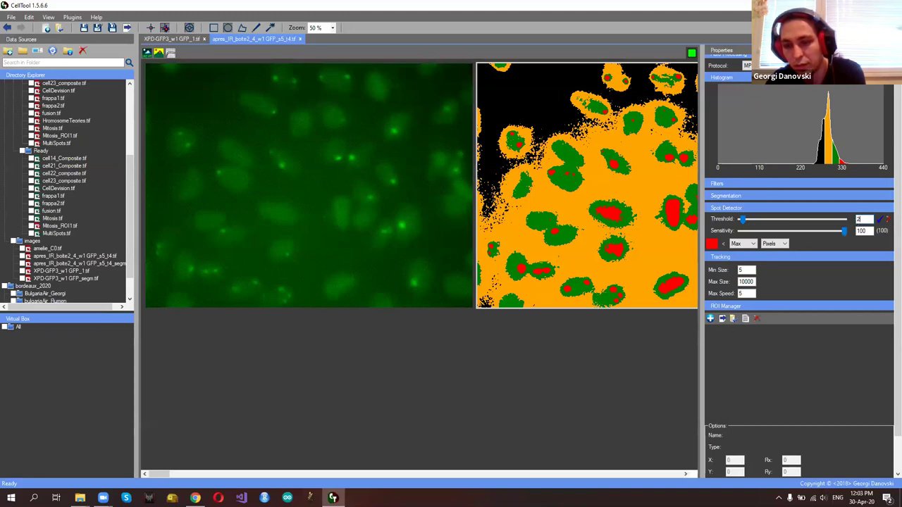
{"action": "type", "text": "000"}
{"action": "key", "text": "Return"}
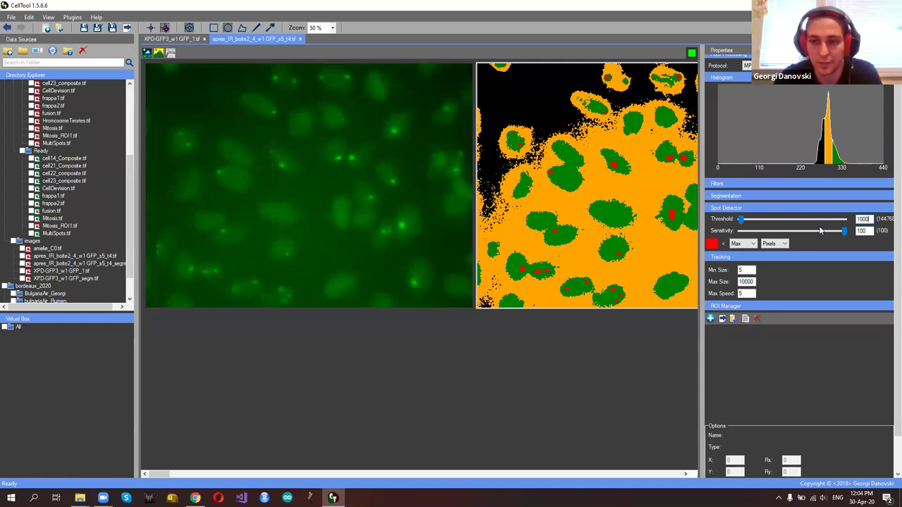
Set the spot detector sensitivity to 90
{"action": "left_click", "coordinate": [860, 231]}
{"action": "key", "text": "BackSpace"}
{"action": "key", "text": "BackSpace"}
{"action": "key", "text": "BackSpace"}
{"action": "type", "text": "90"}
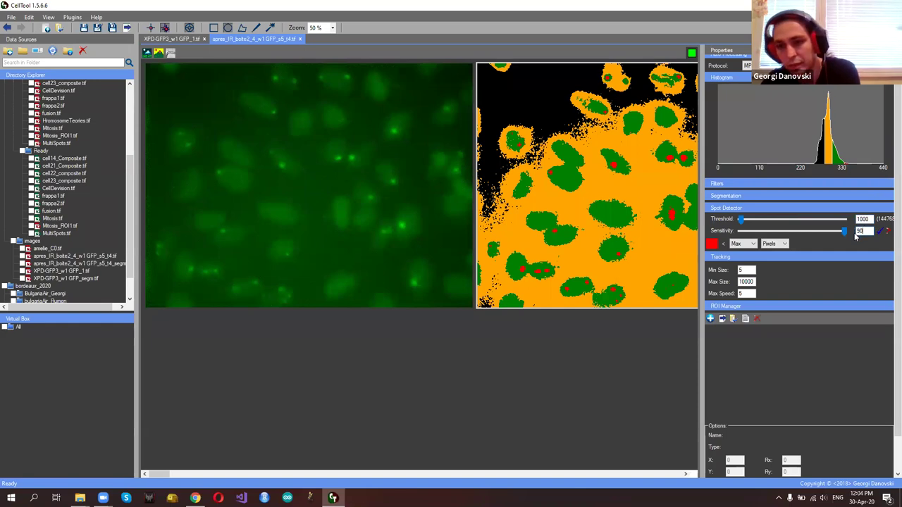
{"action": "key", "text": "Return"}
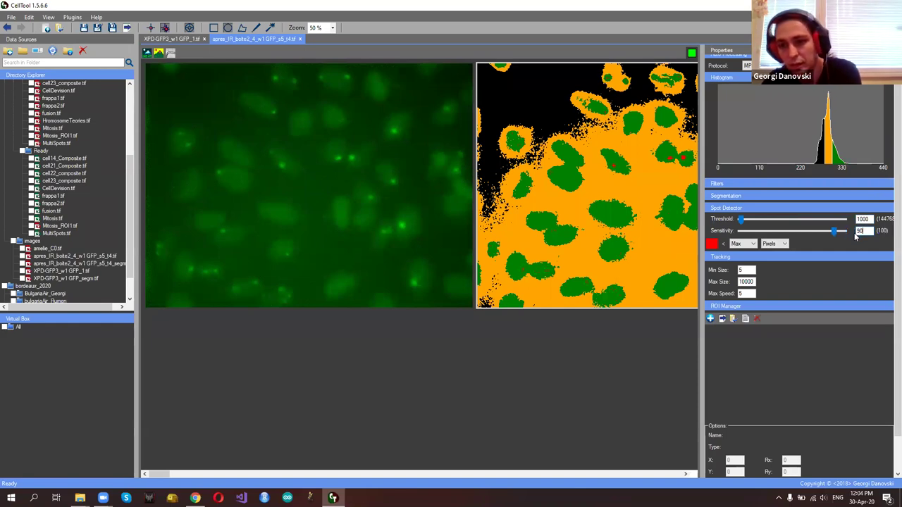
Raise the spot threshold to 6000, then to 8000
{"action": "key", "text": "shift+Tab"}
{"action": "type", "text": "600"}
{"action": "key", "text": "Return"}
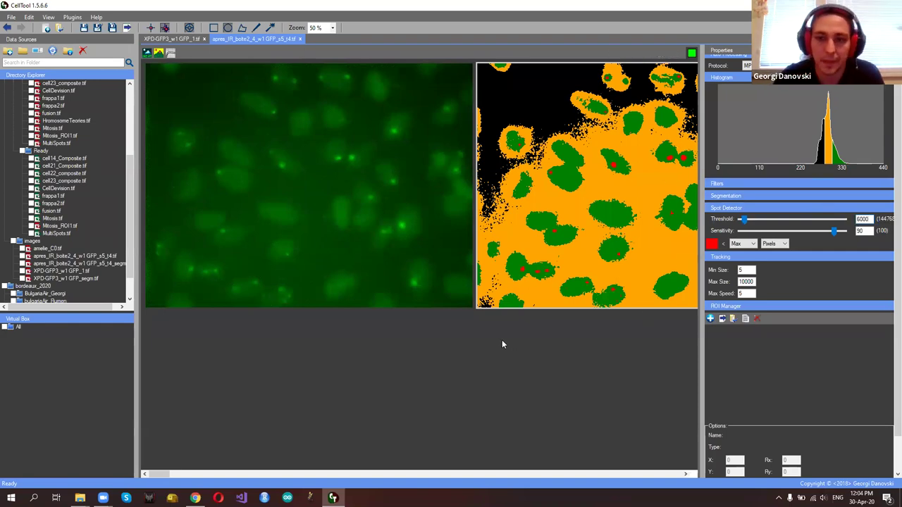
{"action": "key", "text": "F11"}
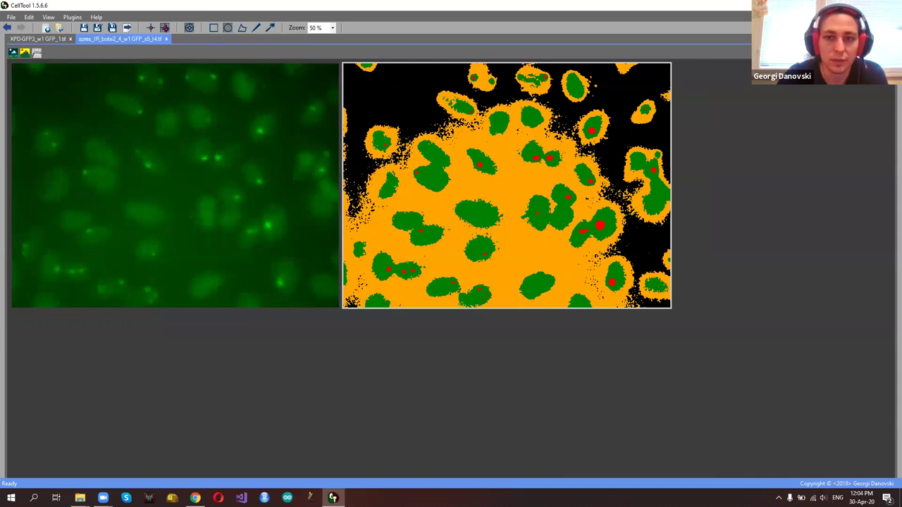
{"action": "key", "text": "F11"}
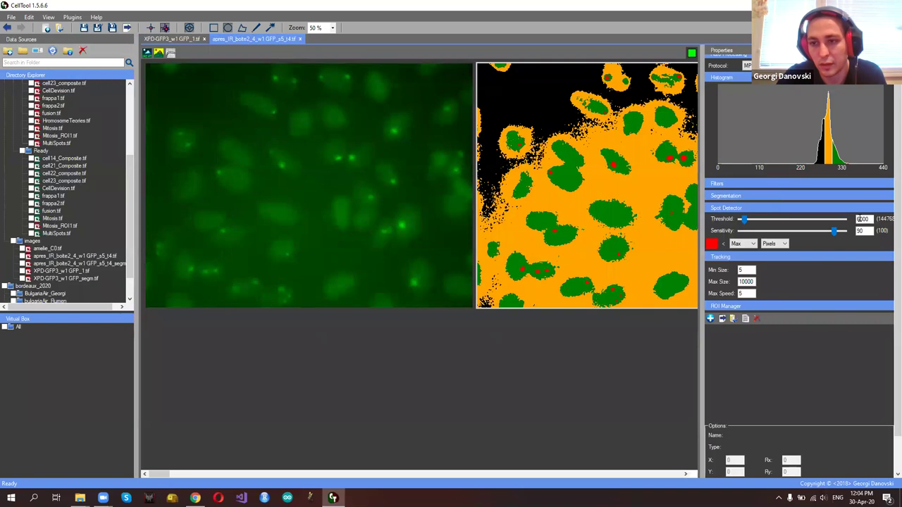
{"action": "type", "text": "8"}
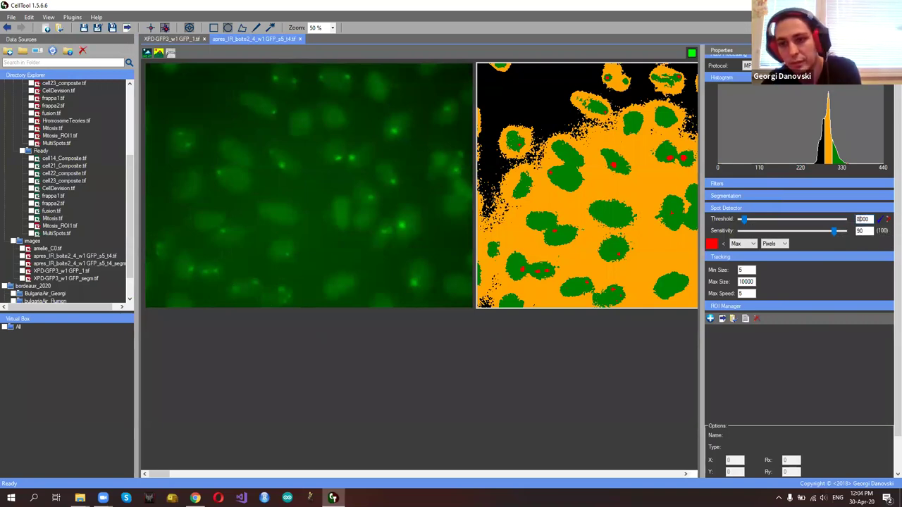
{"action": "key", "text": "Return"}
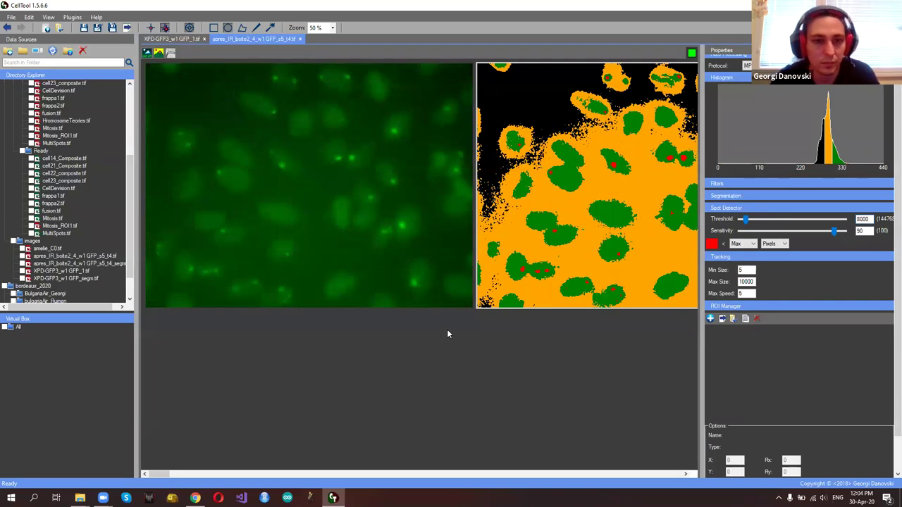
{"action": "scroll", "coordinate": [446, 329], "scroll_direction": "down", "scroll_amount": 1}
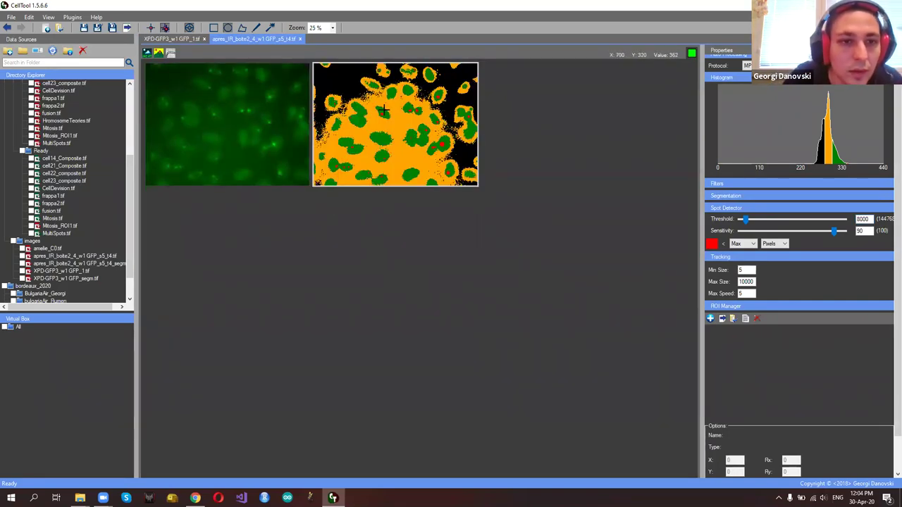
Revisit the spot threshold and add Tracking ROI 1 around a bright spot
{"action": "left_click", "coordinate": [871, 219]}
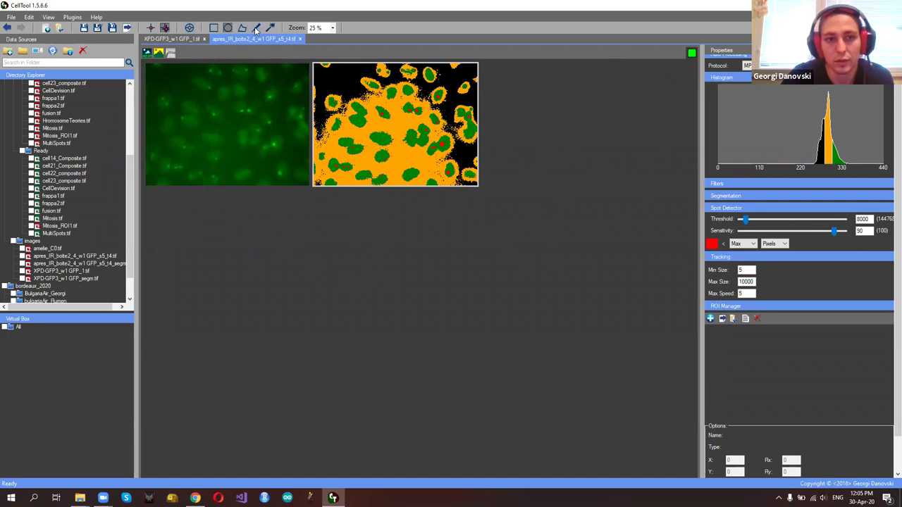
{"action": "scroll", "coordinate": [562, 179], "scroll_direction": "up", "scroll_amount": 1}
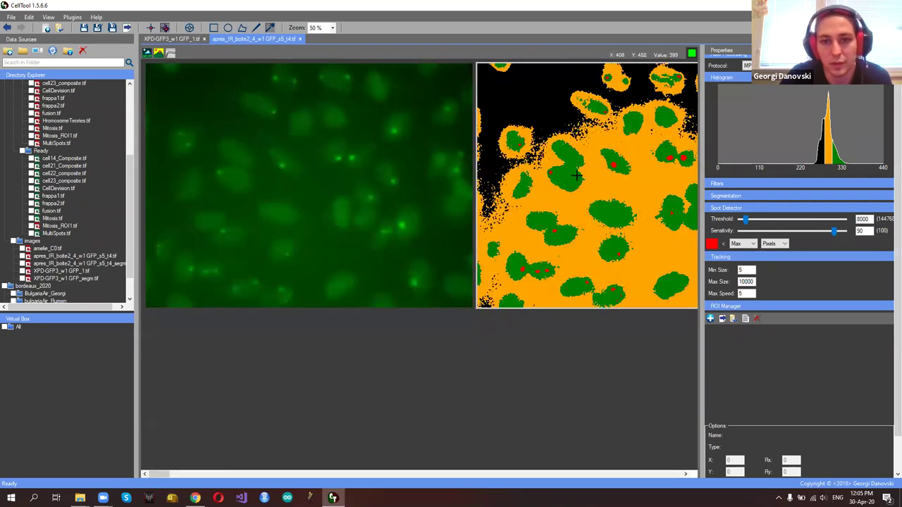
{"action": "left_click", "coordinate": [669, 157]}
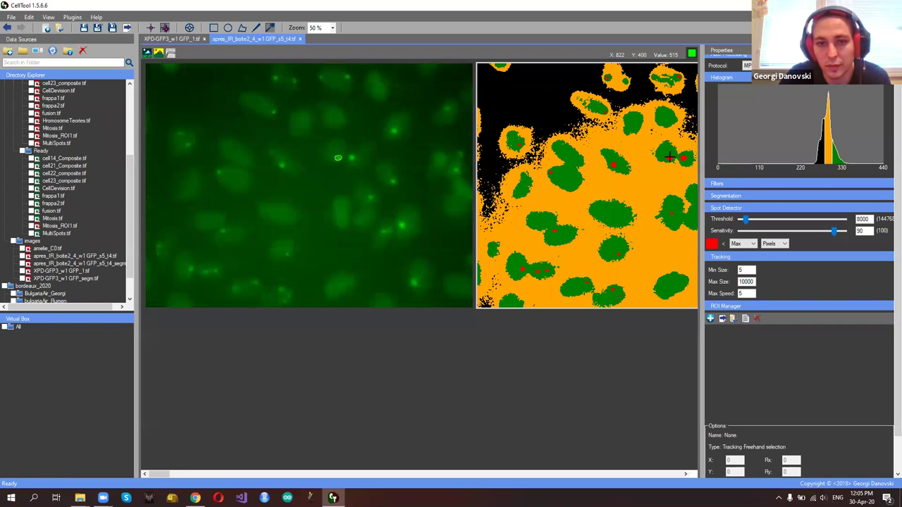
{"action": "left_click", "coordinate": [327, 160]}
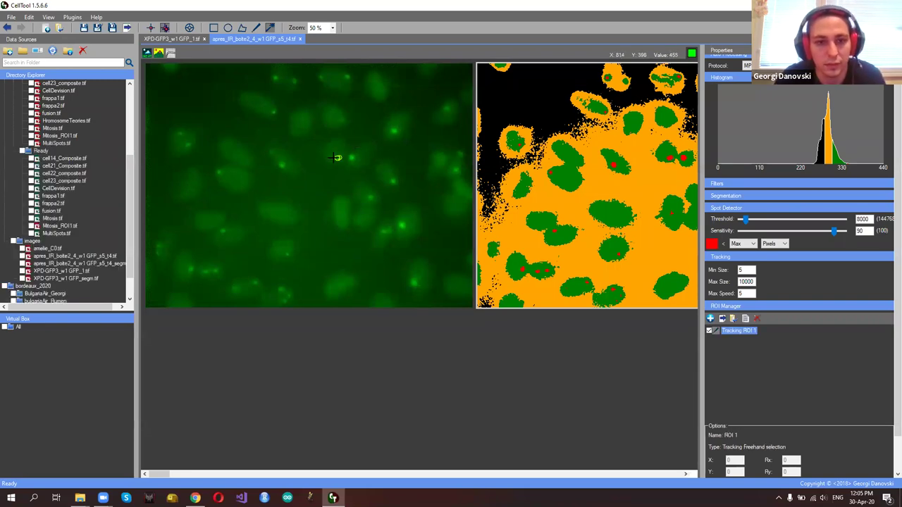
{"action": "scroll", "coordinate": [338, 171], "scroll_direction": "up", "scroll_amount": 1}
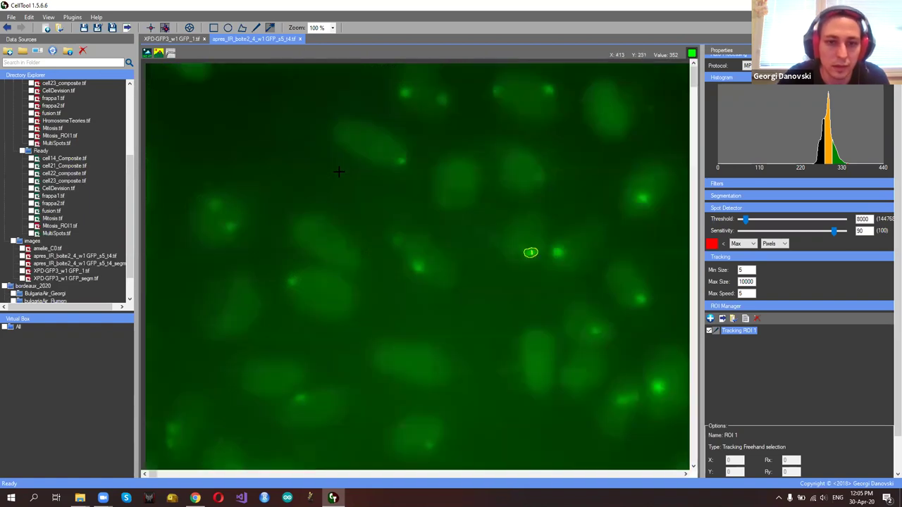
{"action": "scroll", "coordinate": [428, 269], "scroll_direction": "down", "scroll_amount": 1}
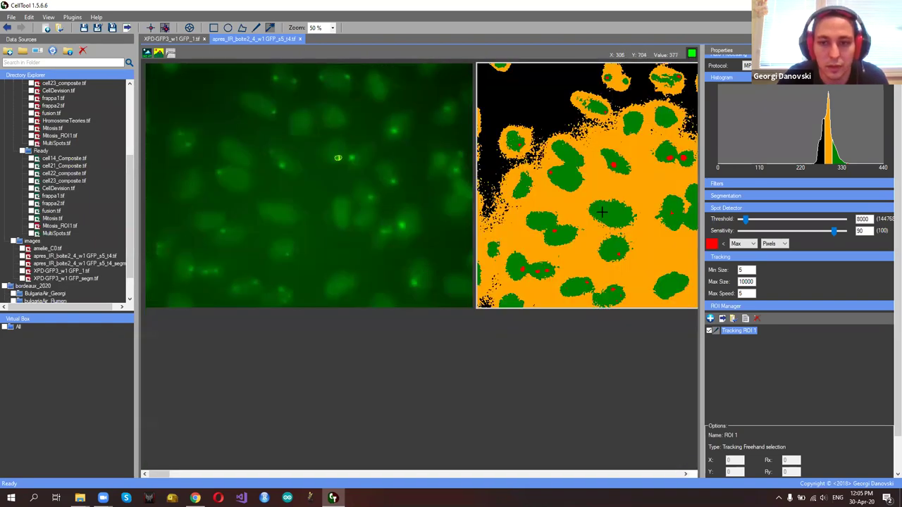
Add Tracking ROI 2 on a nearby spot, deselect it, and open the Plugins list
{"action": "left_click", "coordinate": [684, 157]}
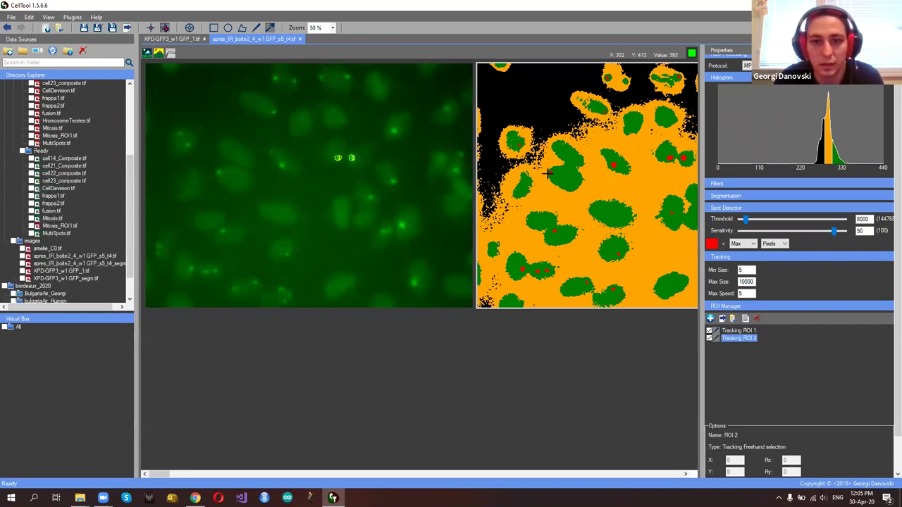
{"action": "left_click", "coordinate": [547, 216]}
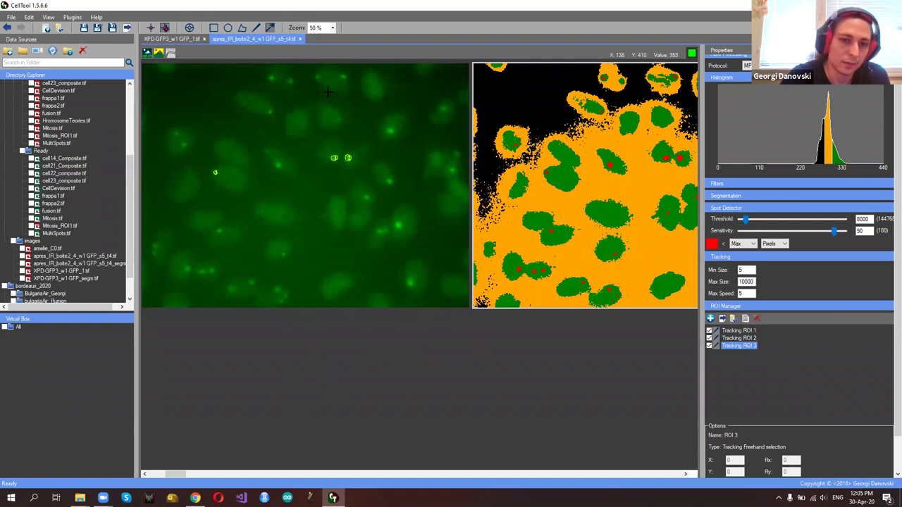
{"action": "left_click", "coordinate": [70, 18]}
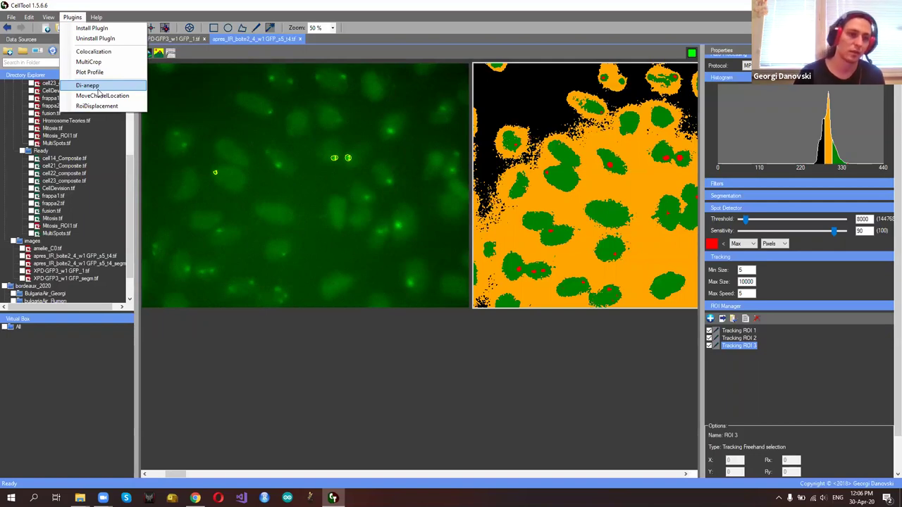
Open cell14_Composite.tif and delete the existing tracking regions on the red and green channels
{"action": "left_click", "coordinate": [129, 5]}
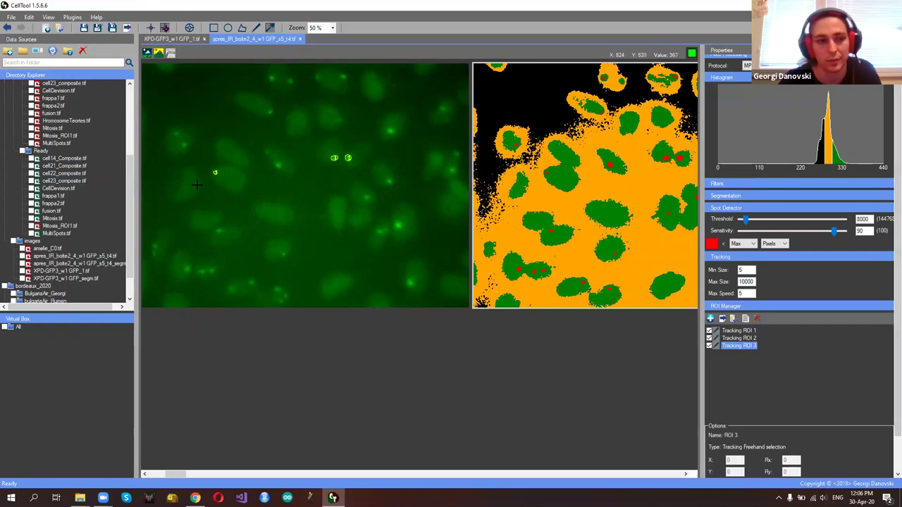
{"action": "left_click_drag", "start_coordinate": [131, 189], "coordinate": [131, 147]}
{"action": "double_click", "coordinate": [69, 122]}
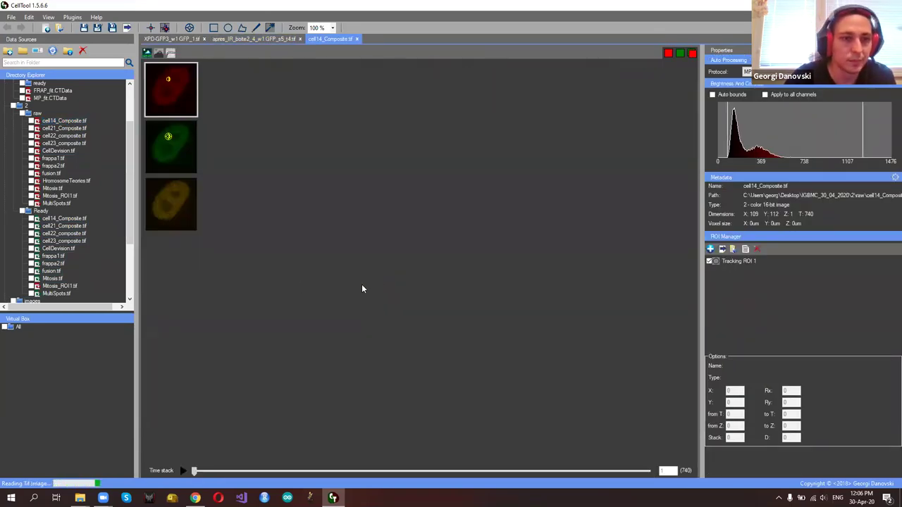
{"action": "key", "text": "Delete"}
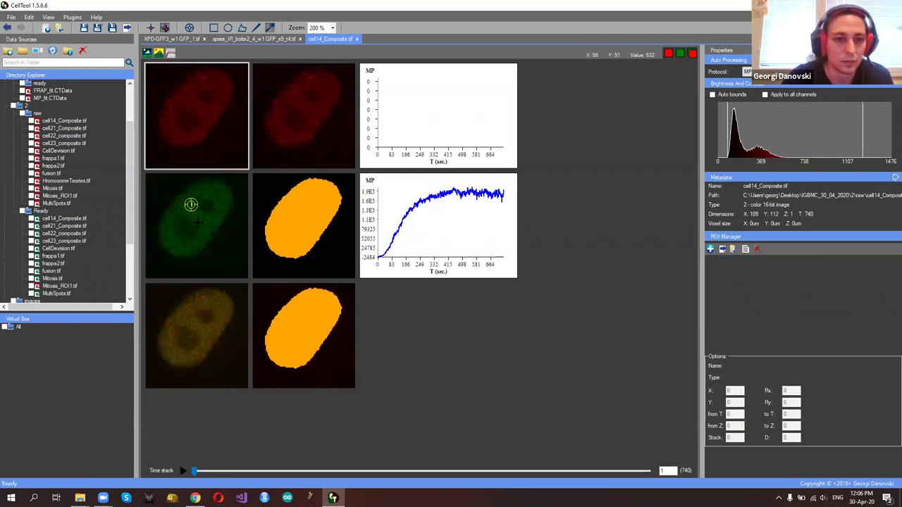
{"action": "left_click", "coordinate": [190, 205]}
{"action": "key", "text": "Delete"}
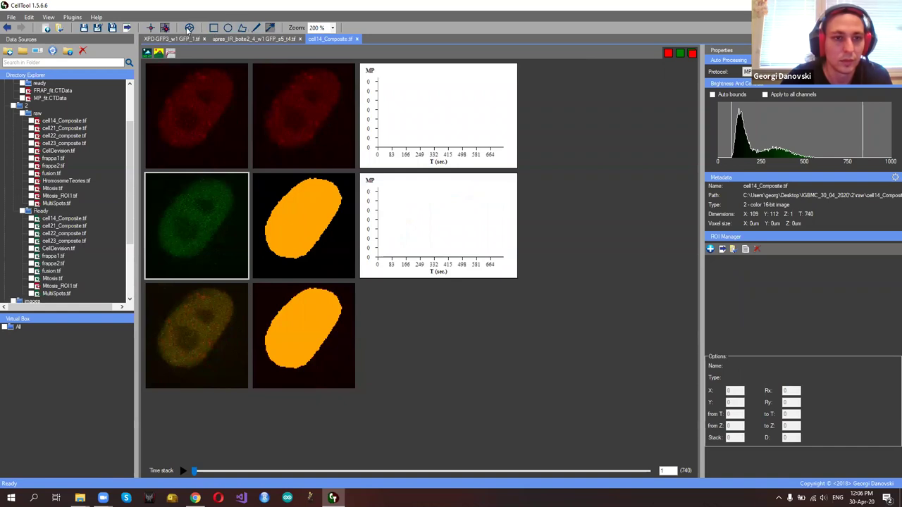
Outline the nucleus from the segmented mask and move the time stack to frame 55
{"action": "left_click", "coordinate": [310, 201]}
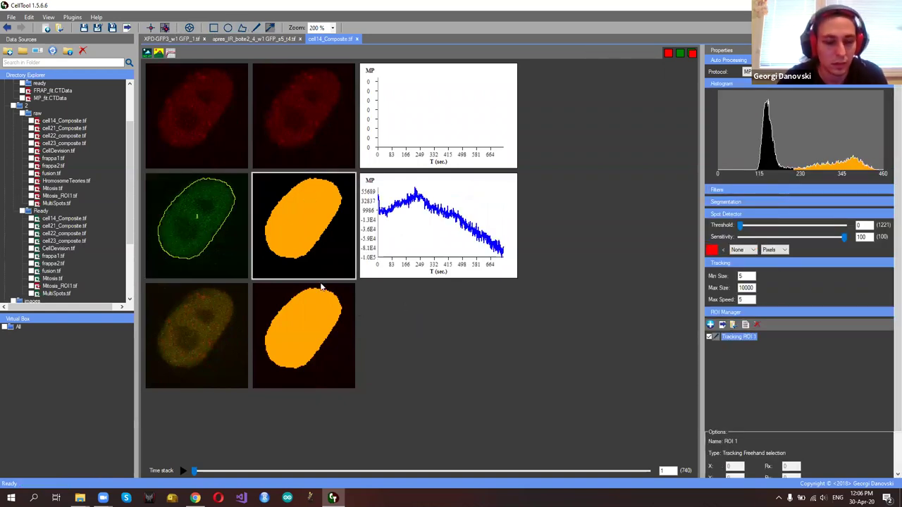
{"action": "left_click", "coordinate": [198, 138]}
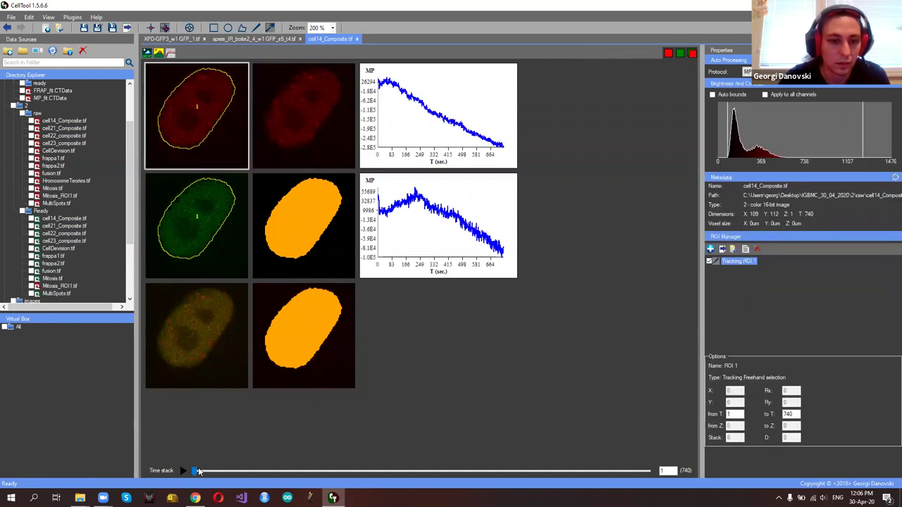
{"action": "left_click_drag", "start_coordinate": [238, 470], "coordinate": [226, 427]}
Launch the Colocalization plugin full screen with both channels locked to one time frame
{"action": "left_click", "coordinate": [72, 17]}
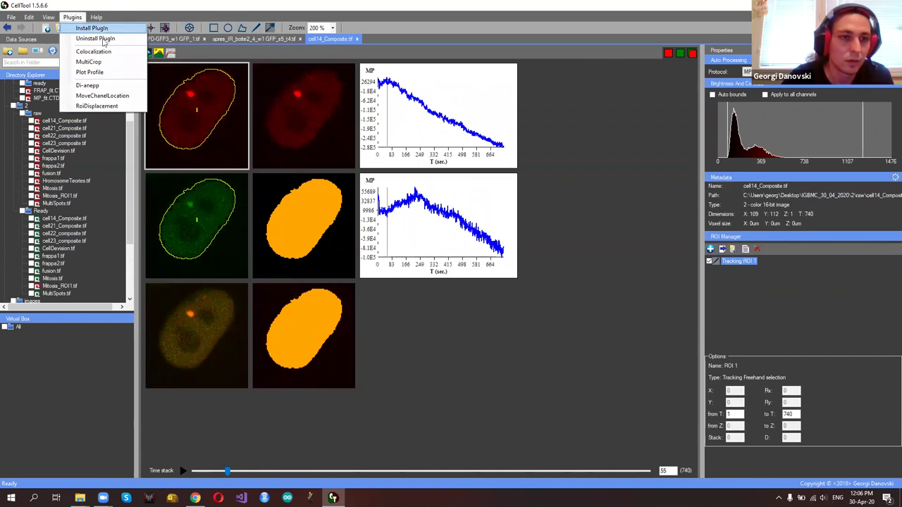
{"action": "left_click", "coordinate": [108, 51]}
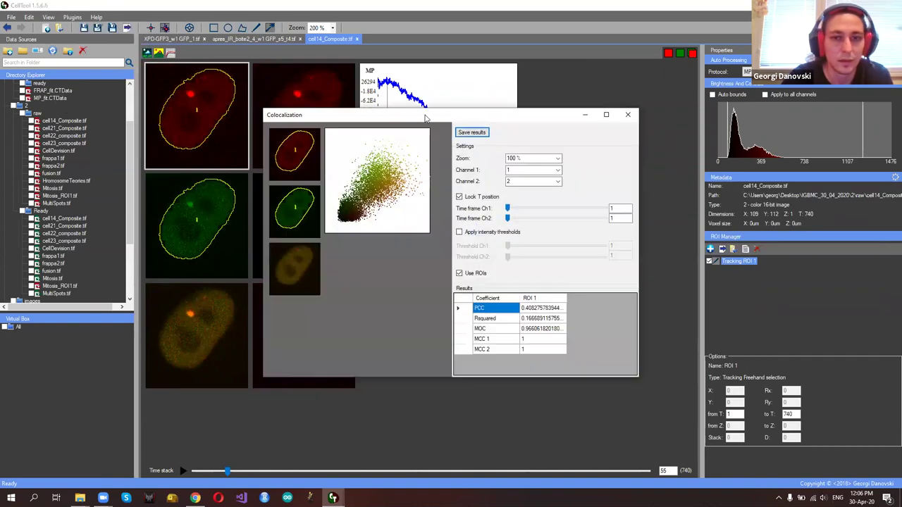
{"action": "left_click", "coordinate": [578, 80]}
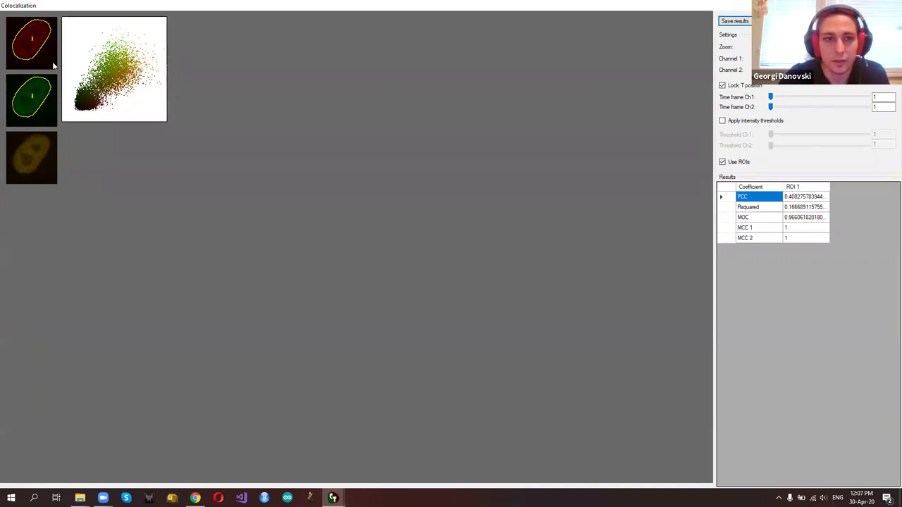
{"action": "left_click", "coordinate": [722, 86]}
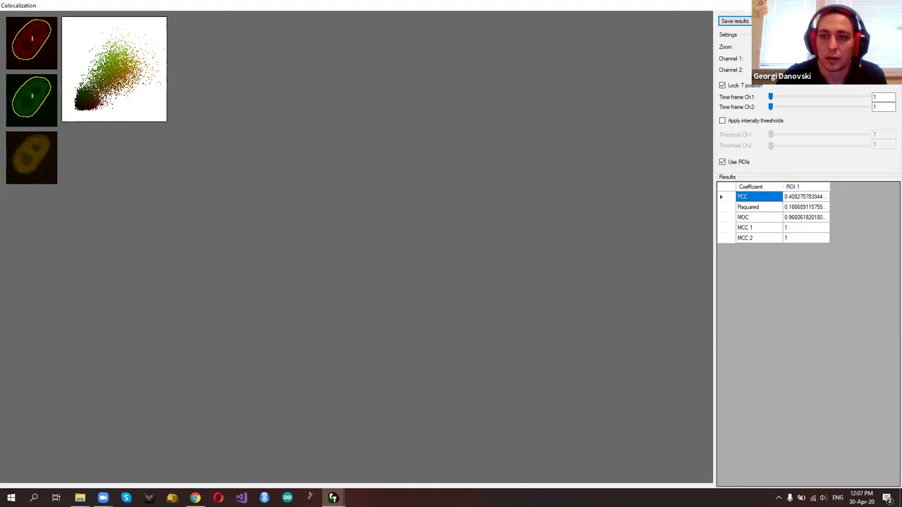
Zoom the colocalization view to 300 % and advance the locked channels to frame 182
{"action": "left_click", "coordinate": [796, 46]}
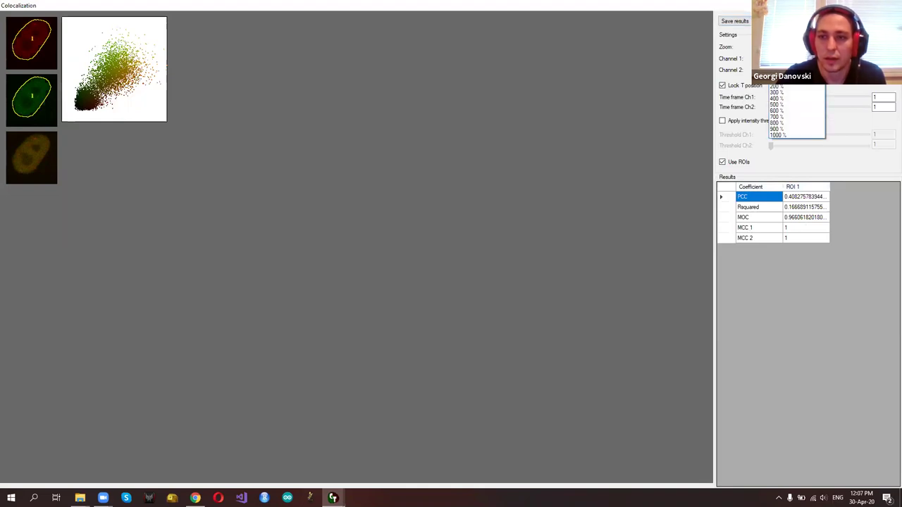
{"action": "left_click", "coordinate": [788, 94]}
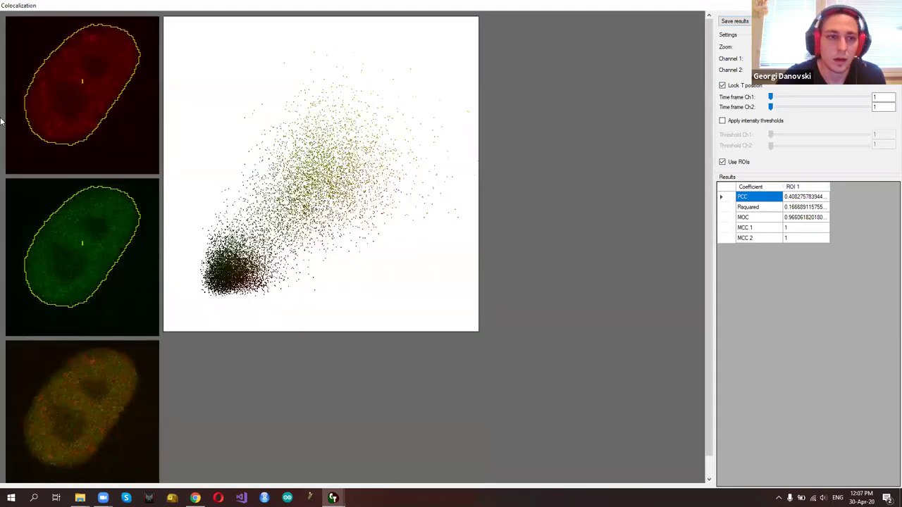
{"action": "left_click", "coordinate": [722, 85]}
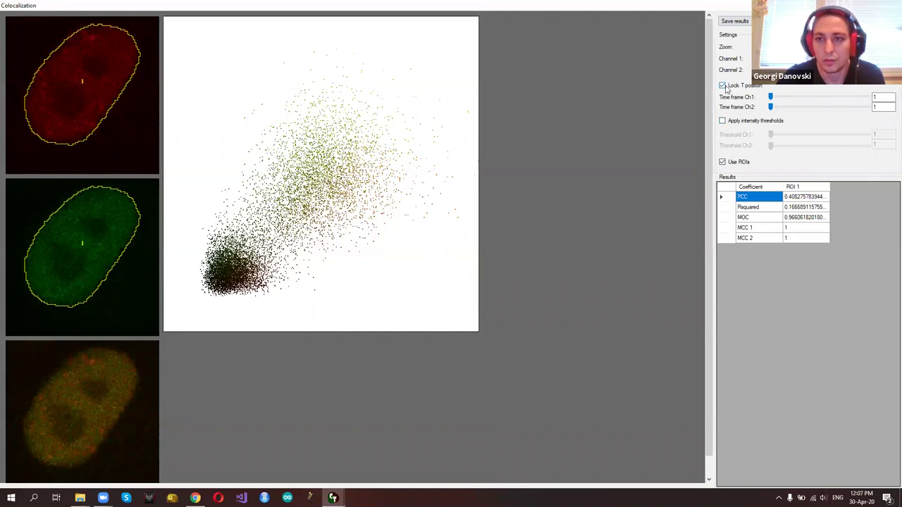
{"action": "left_click", "coordinate": [723, 85]}
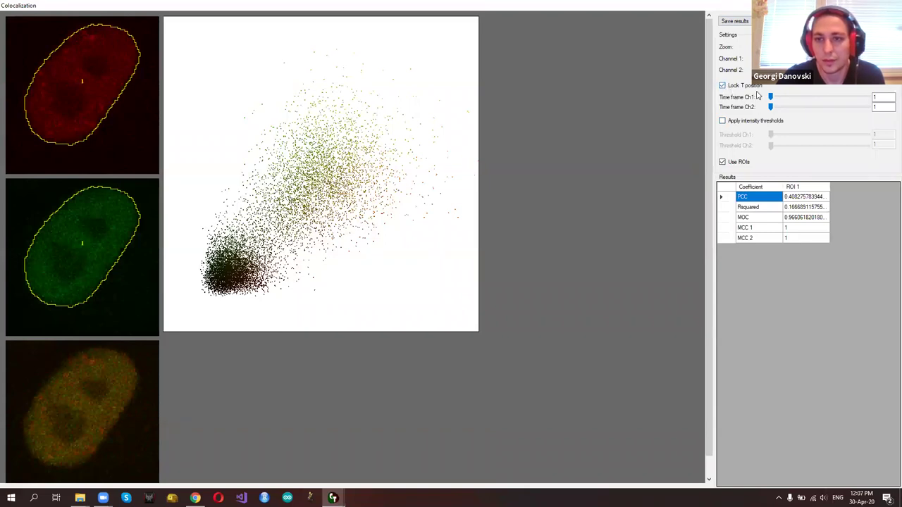
{"action": "left_click_drag", "start_coordinate": [772, 101], "coordinate": [794, 103]}
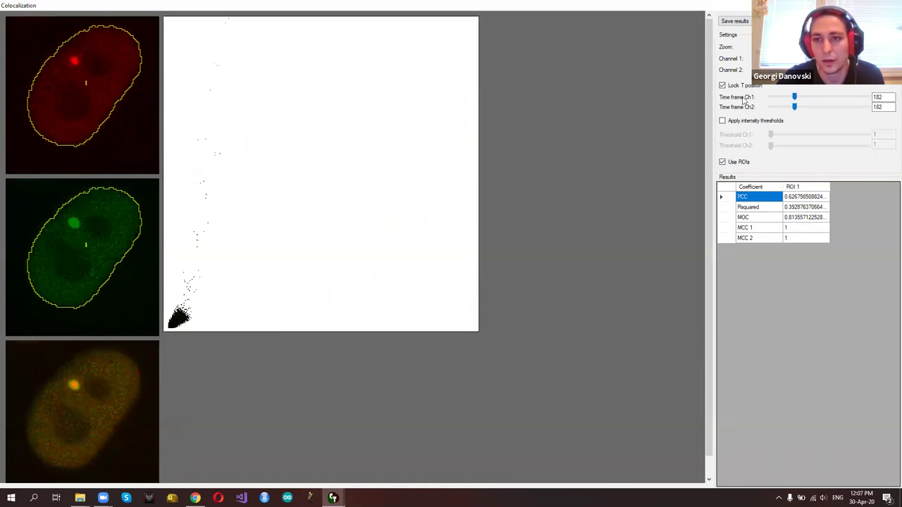
Unlock the time frames and set channel 1 to frame 701 and channel 2 to 122
{"action": "left_click", "coordinate": [723, 85]}
{"action": "left_click_drag", "start_coordinate": [797, 97], "coordinate": [865, 98]}
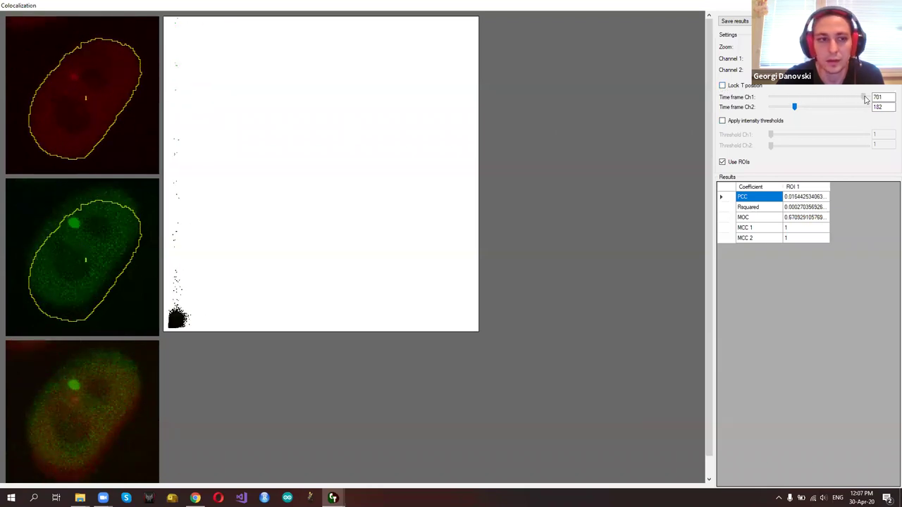
{"action": "left_click_drag", "start_coordinate": [797, 111], "coordinate": [787, 112]}
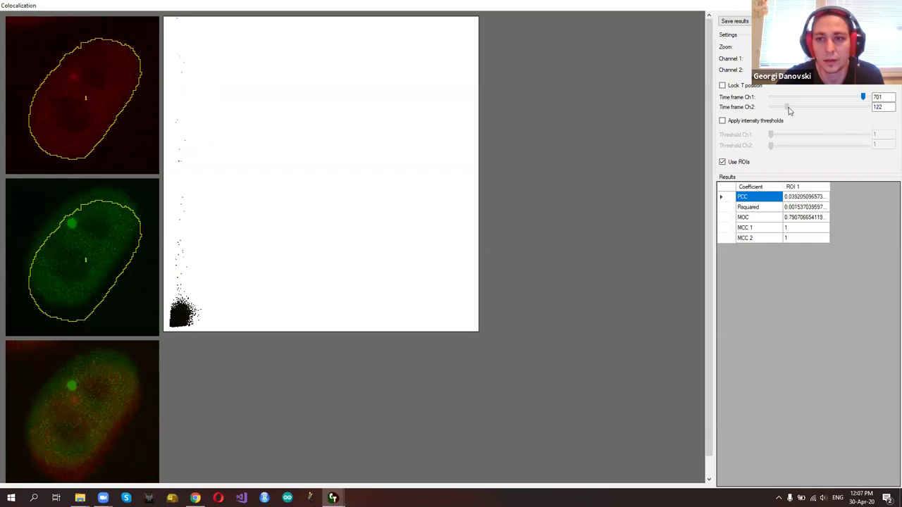
Measure over the whole image without ROIs, applying intensity thresholds with channel 1 at 796
{"action": "left_click", "coordinate": [722, 162]}
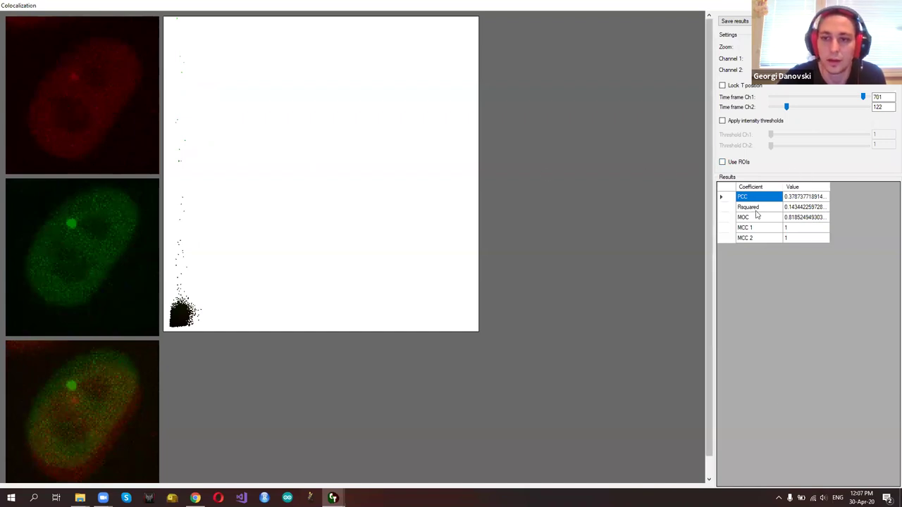
{"action": "left_click", "coordinate": [722, 121]}
{"action": "left_click_drag", "start_coordinate": [771, 134], "coordinate": [772, 147]}
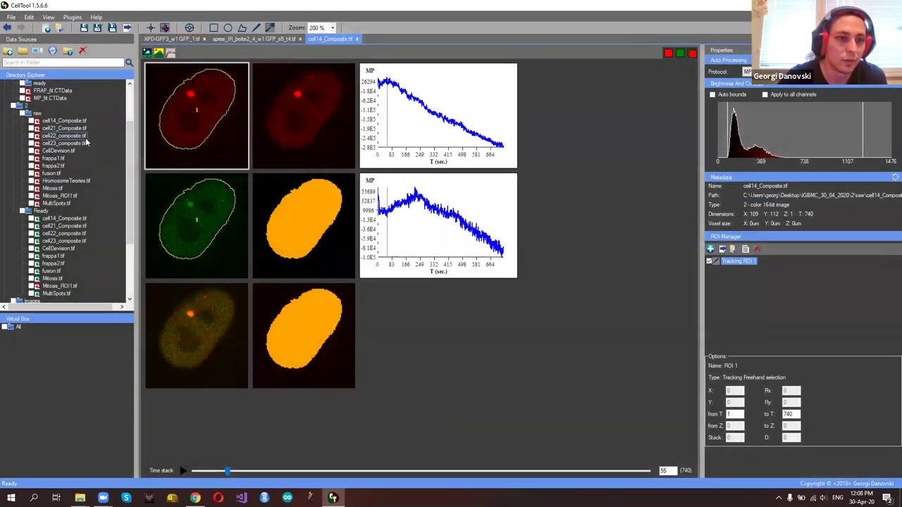
Close the cell14_Composite, apres_IR and XPD-GFP3 images without saving
{"action": "scroll", "coordinate": [131, 141], "scroll_direction": "up", "scroll_amount": 3}
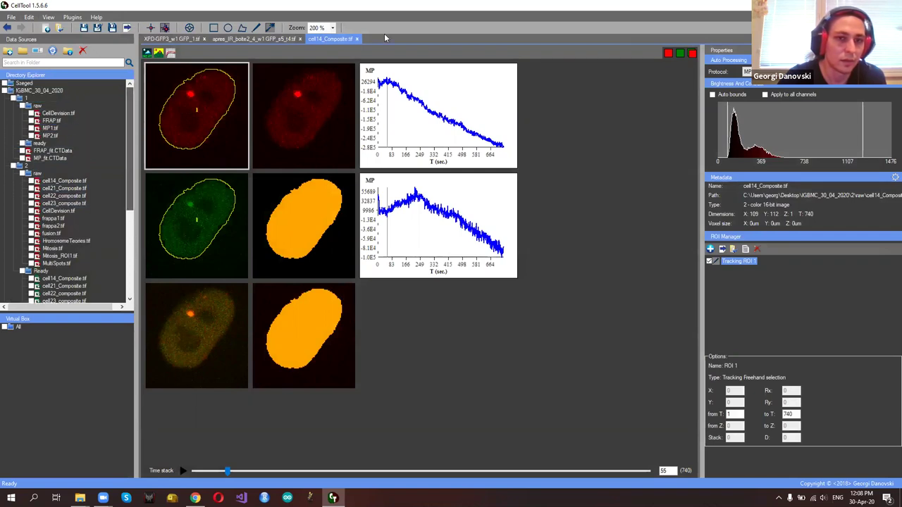
{"action": "left_click", "coordinate": [356, 39]}
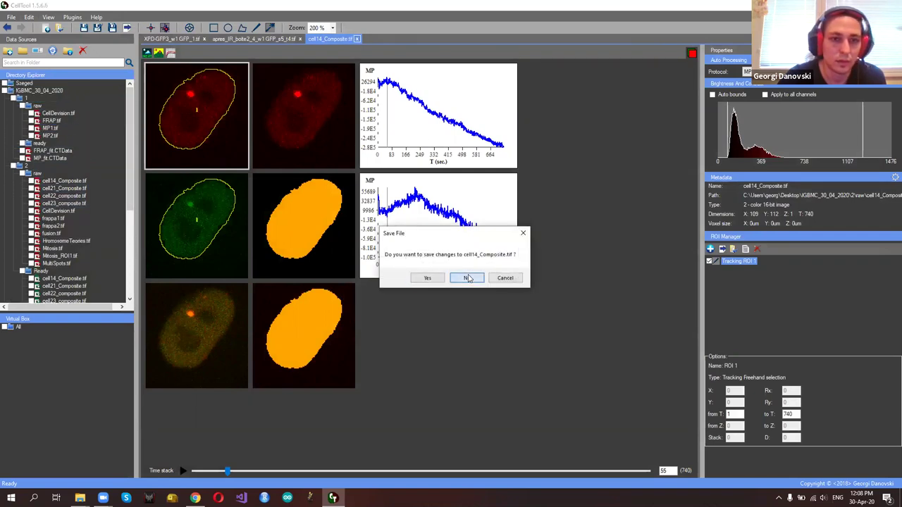
{"action": "left_click", "coordinate": [465, 277]}
{"action": "left_click", "coordinate": [299, 40]}
{"action": "left_click", "coordinate": [484, 278]}
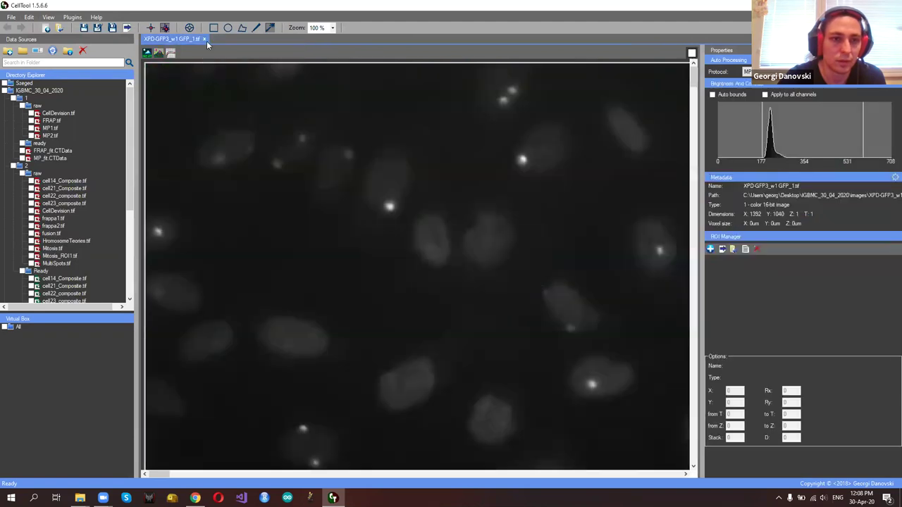
{"action": "left_click", "coordinate": [206, 40]}
Open MP1.tif from the raw folder and apply a Z stack projection
{"action": "double_click", "coordinate": [50, 128]}
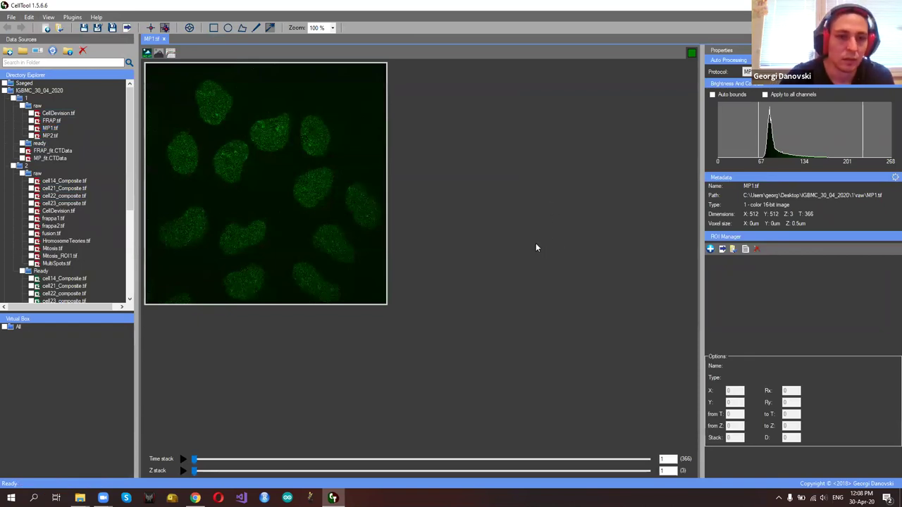
{"action": "scroll", "coordinate": [529, 246], "scroll_direction": "up", "scroll_amount": 1}
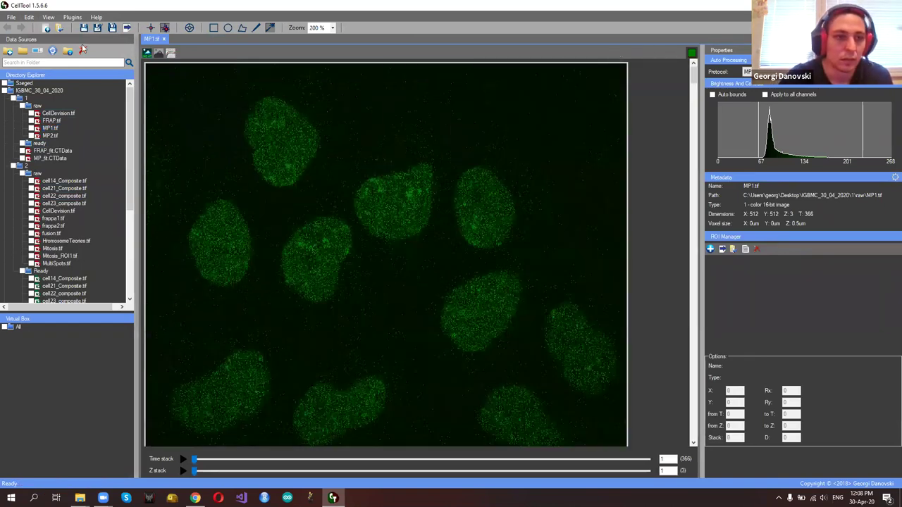
{"action": "left_click", "coordinate": [29, 17]}
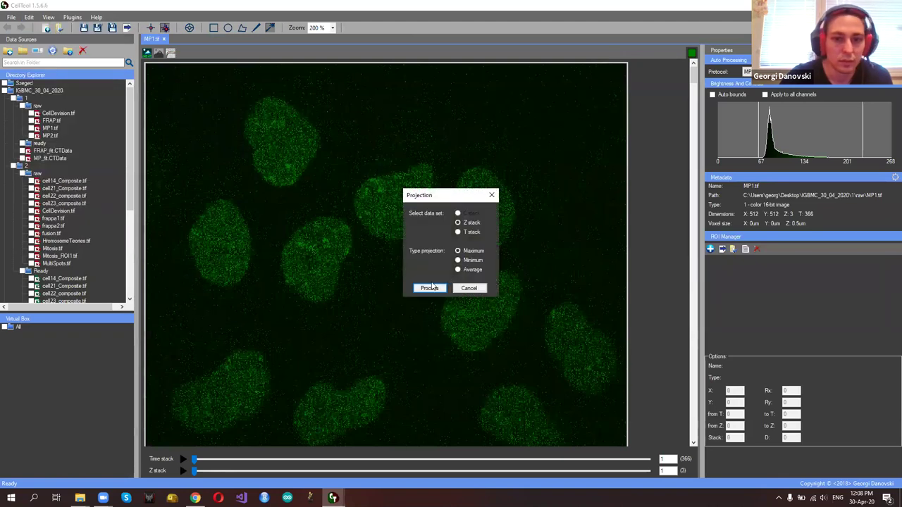
{"action": "left_click", "coordinate": [429, 287]}
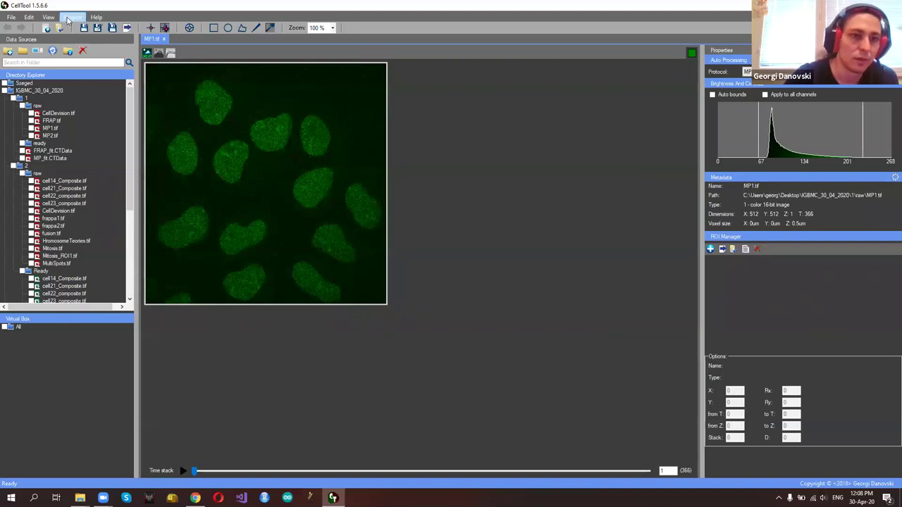
Draw rectangular static ROIs around five separate nuclei in MP1.tif
{"action": "left_click", "coordinate": [151, 28]}
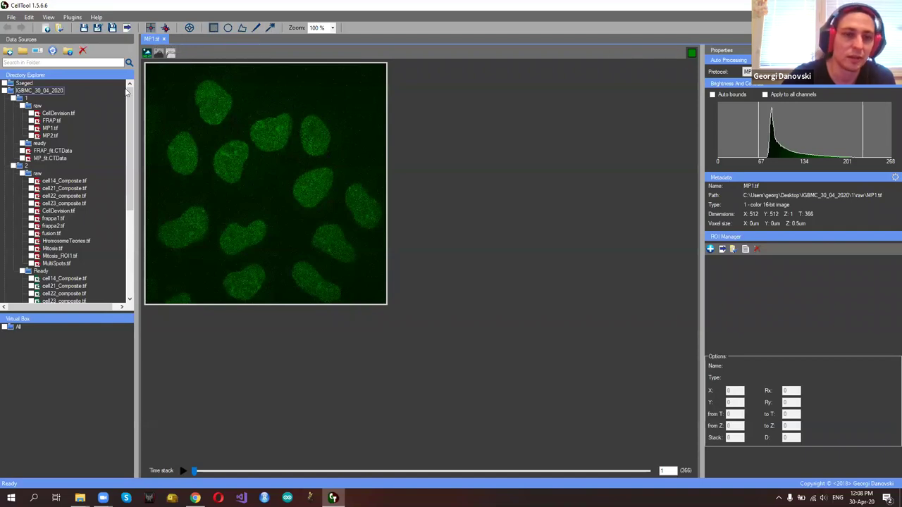
{"action": "left_click_drag", "start_coordinate": [187, 74], "coordinate": [298, 160]}
{"action": "left_click_drag", "start_coordinate": [208, 132], "coordinate": [258, 192]}
{"action": "left_click_drag", "start_coordinate": [288, 153], "coordinate": [343, 218]}
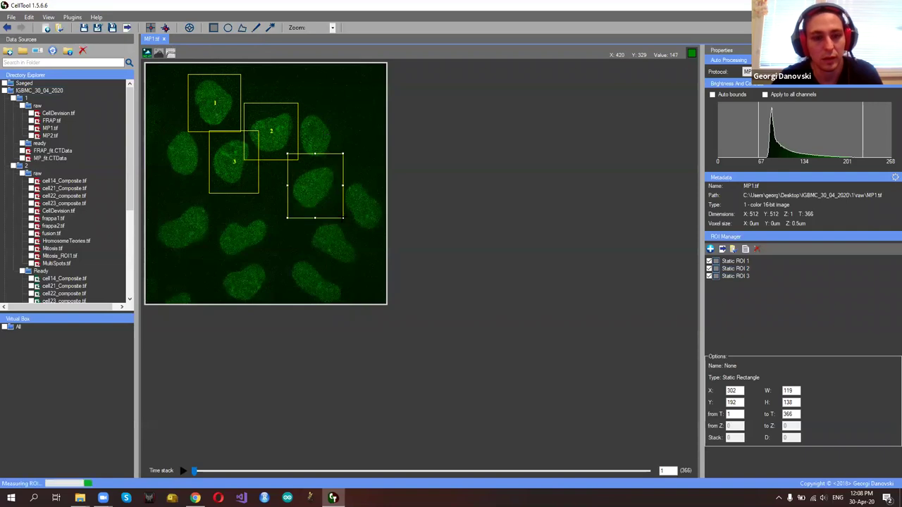
{"action": "left_click_drag", "start_coordinate": [289, 92], "coordinate": [344, 168]}
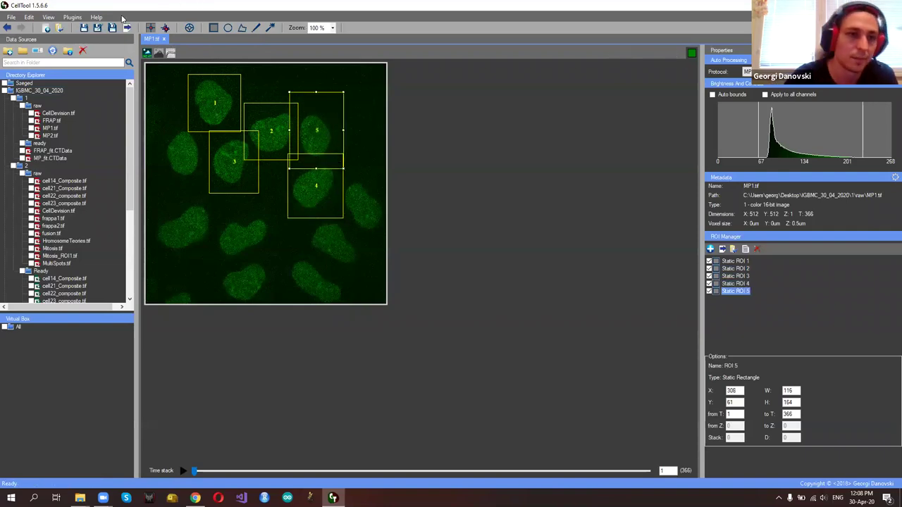
{"action": "left_click", "coordinate": [72, 17]}
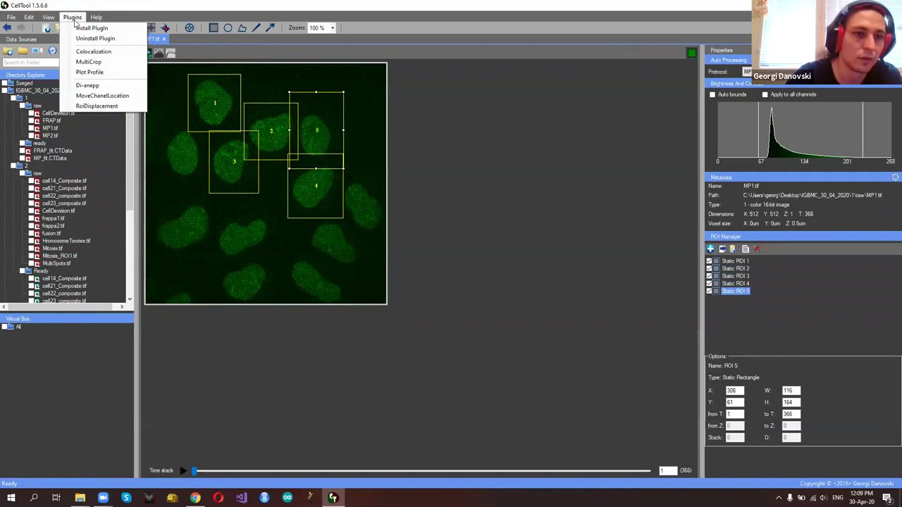
In MultiCrop, set the save destination to a new 'croped' folder inside raw
{"action": "left_click", "coordinate": [89, 62]}
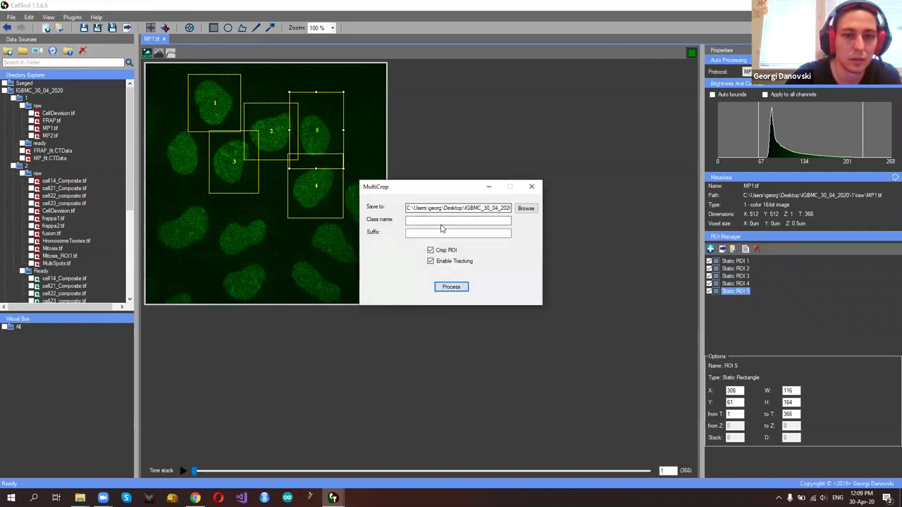
{"action": "left_click", "coordinate": [526, 208]}
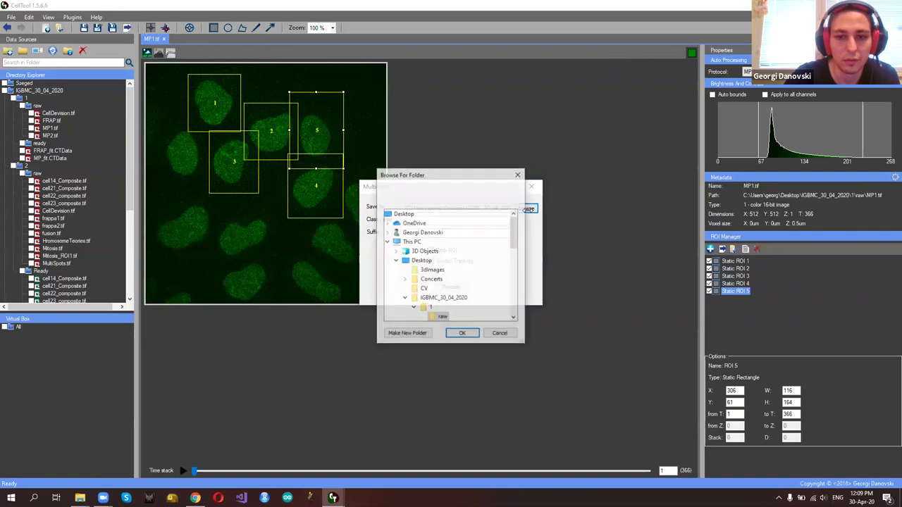
{"action": "scroll", "coordinate": [491, 295], "scroll_direction": "down", "scroll_amount": 1}
{"action": "left_click", "coordinate": [441, 291]}
{"action": "left_click", "coordinate": [406, 333]}
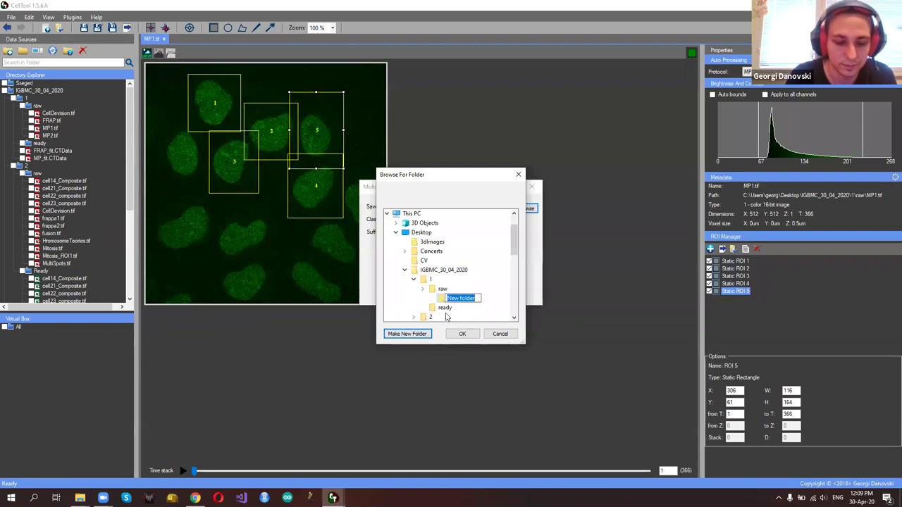
{"action": "type", "text": "croped"}
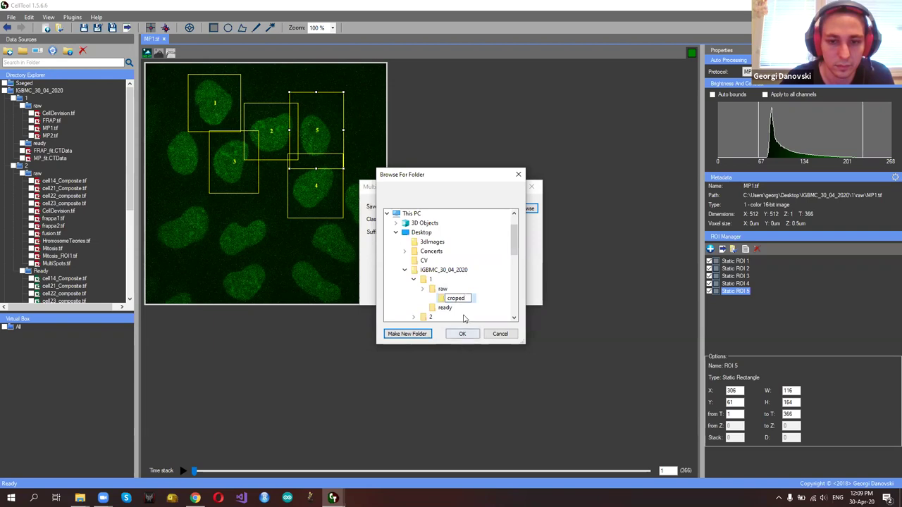
{"action": "key", "text": "Return"}
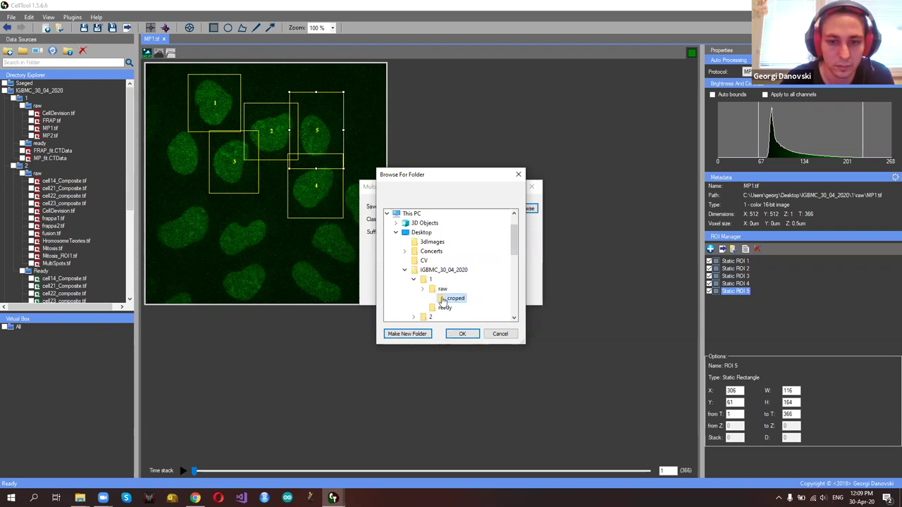
{"action": "left_click", "coordinate": [462, 333]}
Export the ROIs with class name 1, suffix G and ROI cropping disabled
{"action": "left_click", "coordinate": [446, 221]}
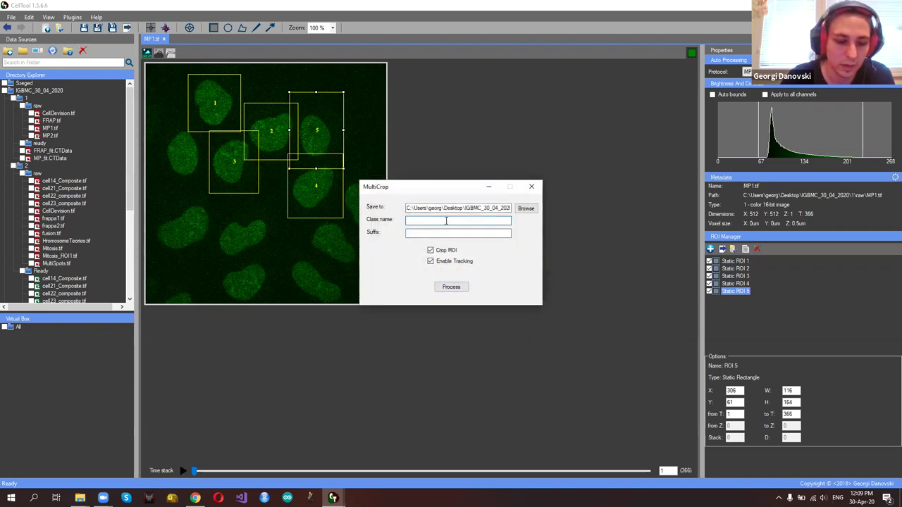
{"action": "type", "text": "1"}
{"action": "key", "text": "Tab"}
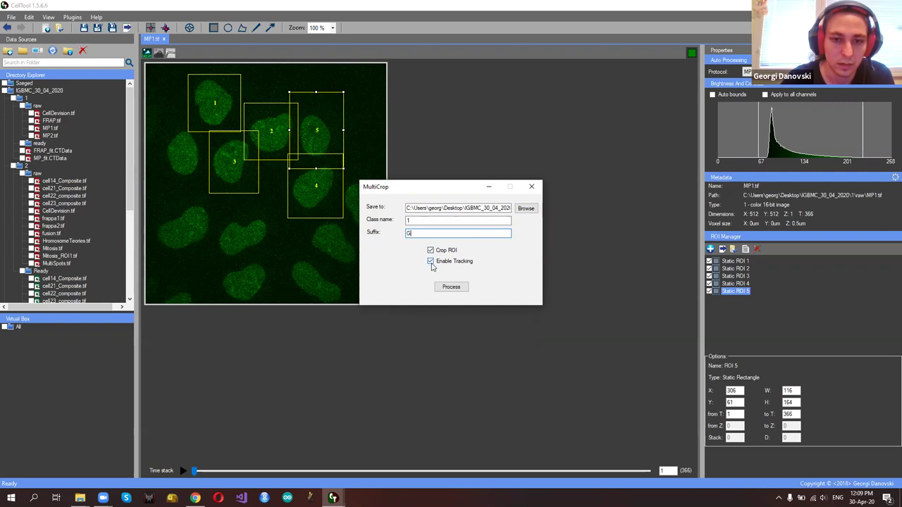
{"action": "left_click", "coordinate": [430, 250]}
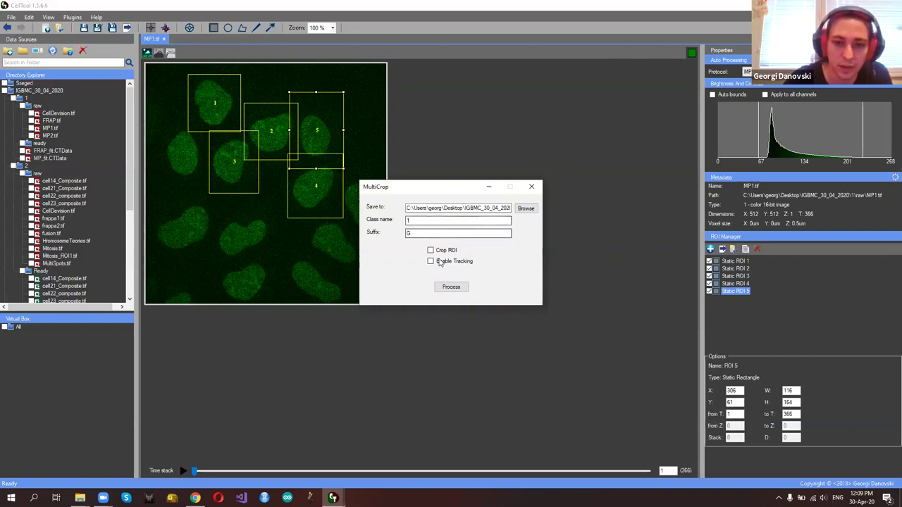
{"action": "left_click", "coordinate": [459, 289]}
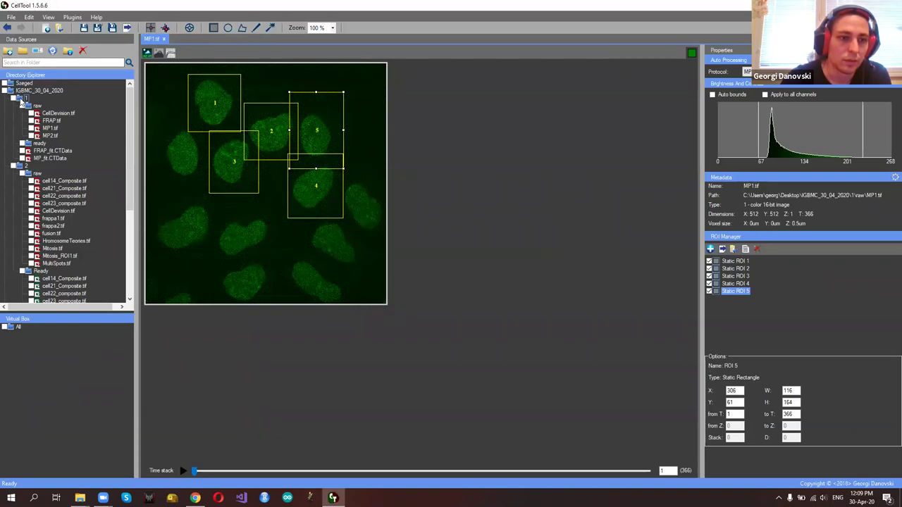
Refresh the folder tree and open the new croped folder in File Explorer
{"action": "left_click", "coordinate": [52, 51]}
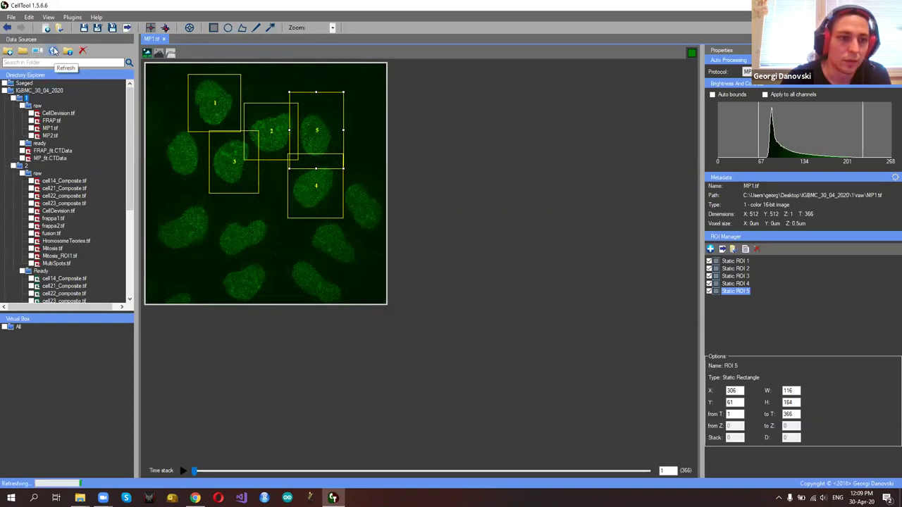
{"action": "left_click", "coordinate": [51, 144]}
{"action": "right_click", "coordinate": [62, 145]}
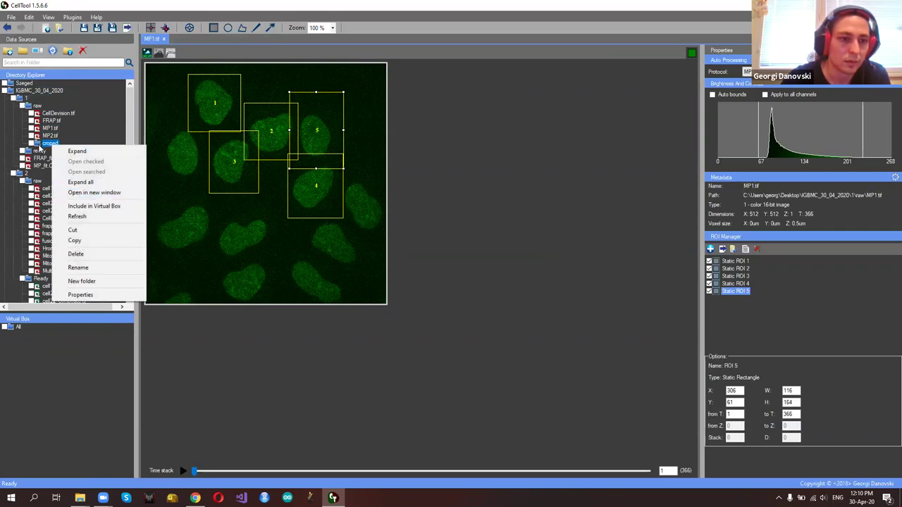
{"action": "left_click", "coordinate": [94, 193]}
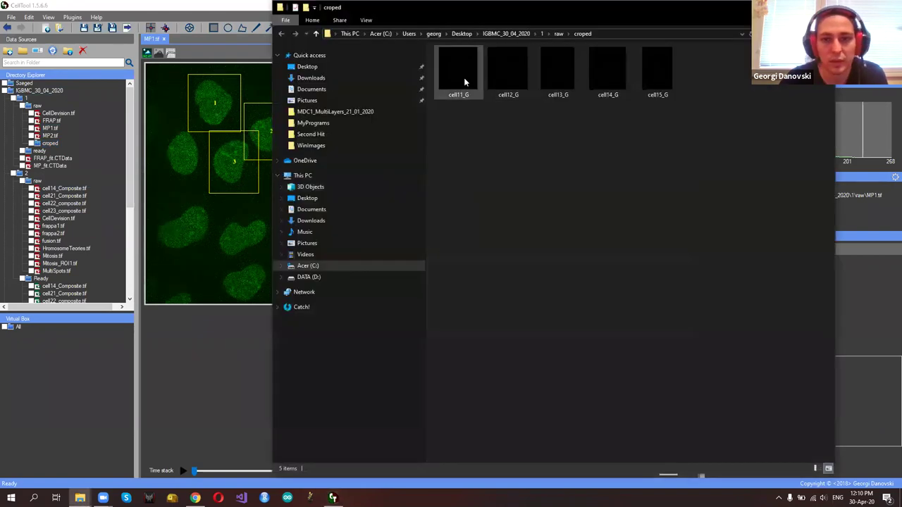
Select all five cropped images in File Explorer and drag them into CellTool
{"action": "left_click", "coordinate": [460, 74]}
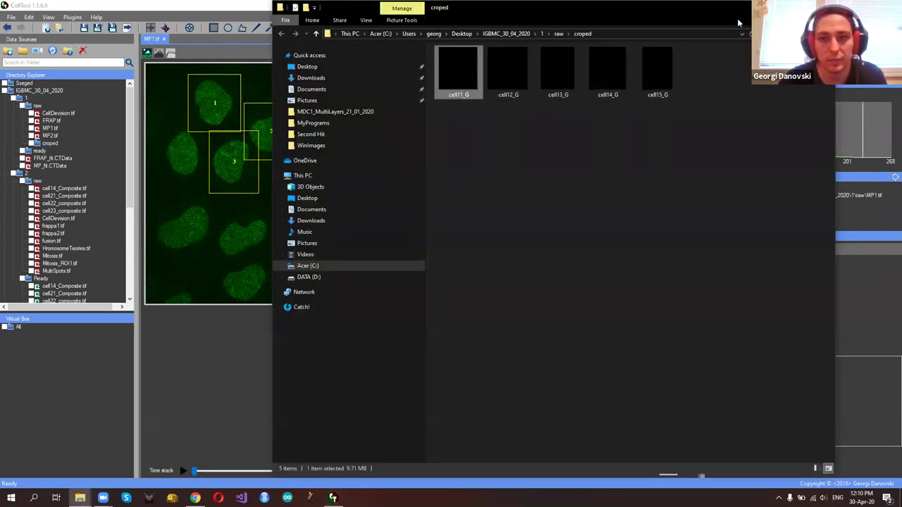
{"action": "key", "text": "ctrl+a"}
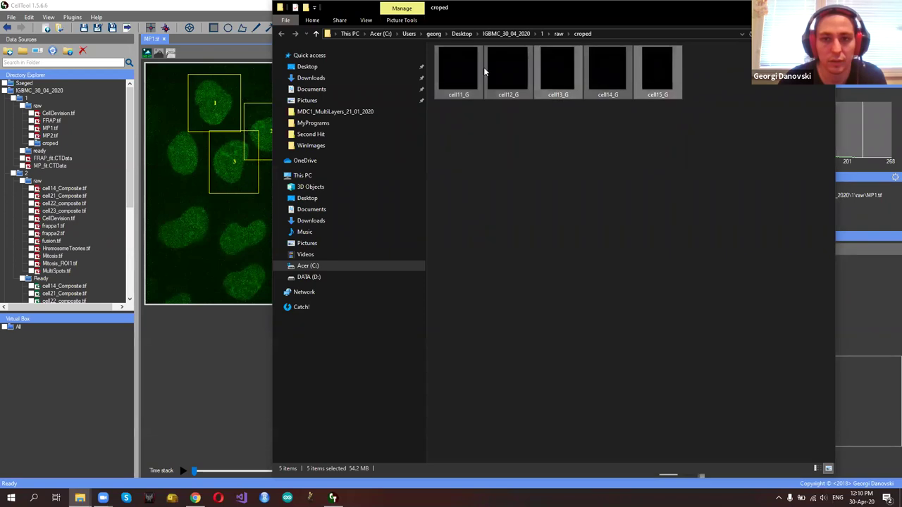
{"action": "left_click_drag", "start_coordinate": [455, 71], "coordinate": [216, 334]}
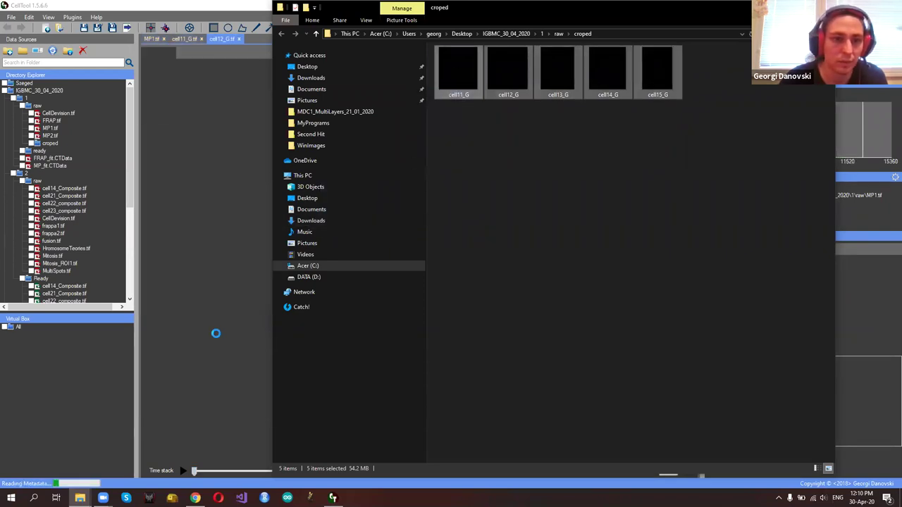
{"action": "left_click", "coordinate": [214, 187]}
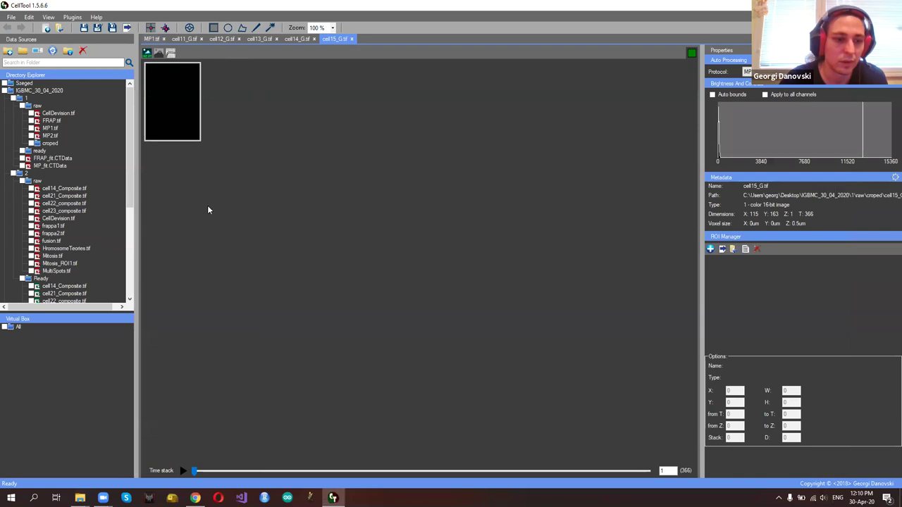
Auto-adjust brightness bounds for cell12_G through cell15_G.tif, then switch to the web browser
{"action": "left_click", "coordinate": [222, 39]}
{"action": "left_click", "coordinate": [712, 95]}
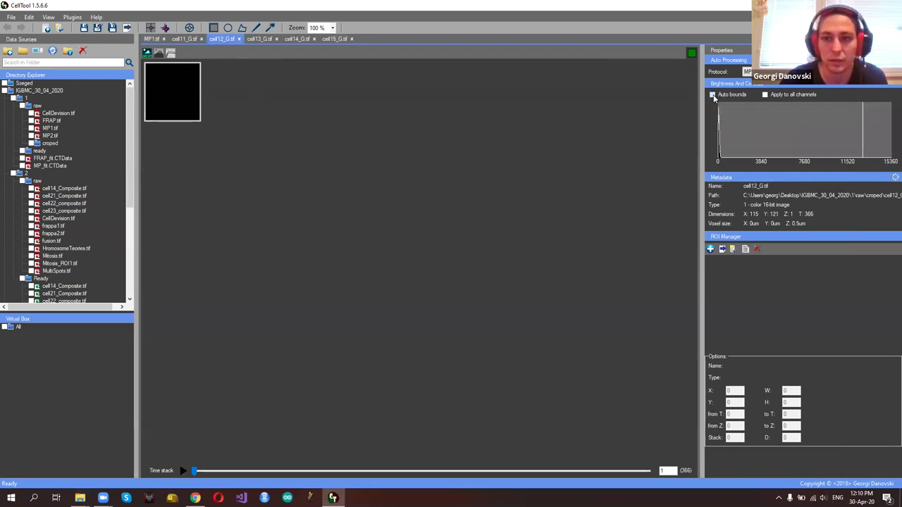
{"action": "left_click", "coordinate": [259, 39]}
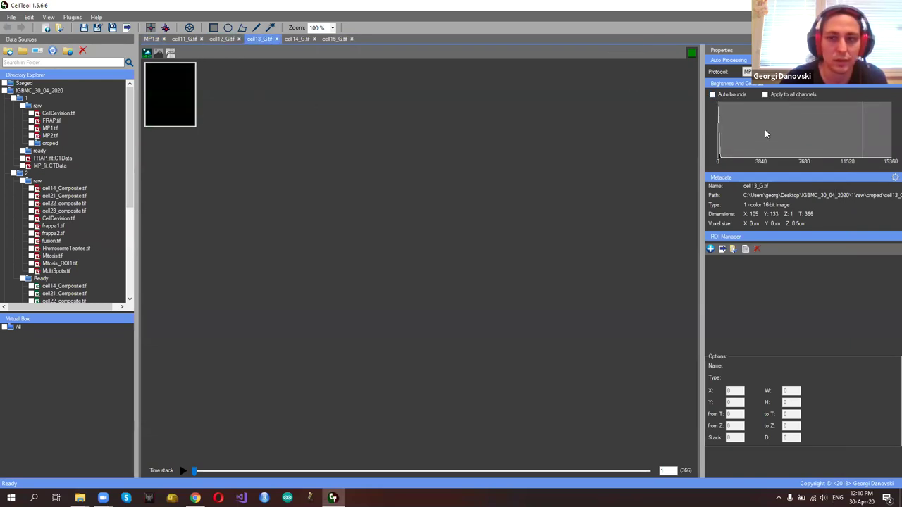
{"action": "left_click", "coordinate": [713, 94]}
{"action": "left_click", "coordinate": [297, 39]}
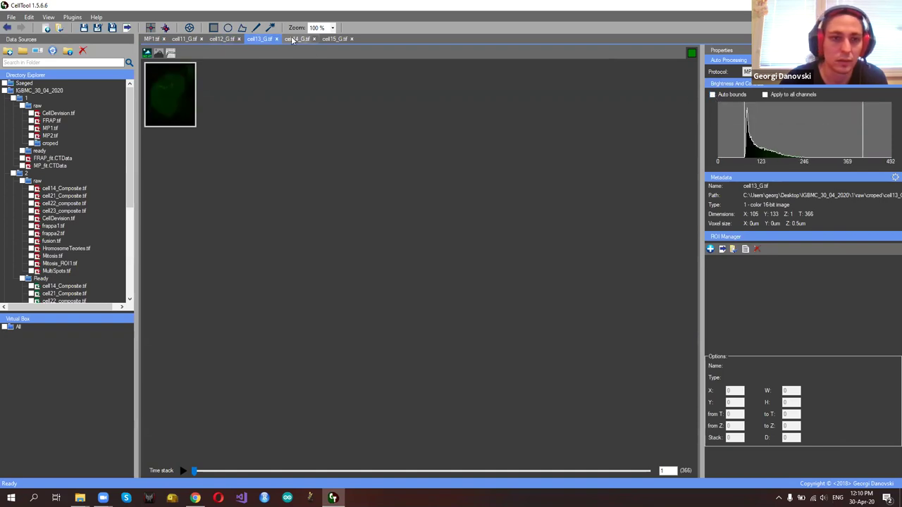
{"action": "left_click", "coordinate": [712, 94]}
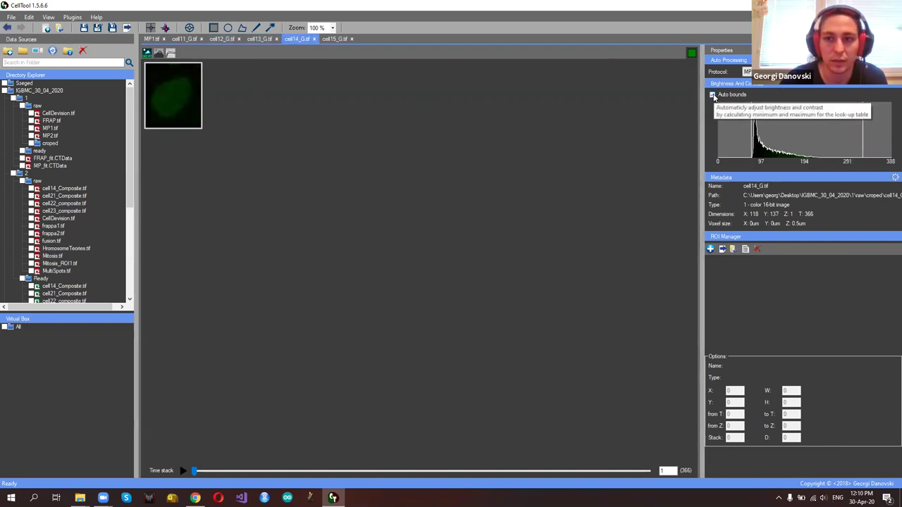
{"action": "left_click", "coordinate": [334, 39]}
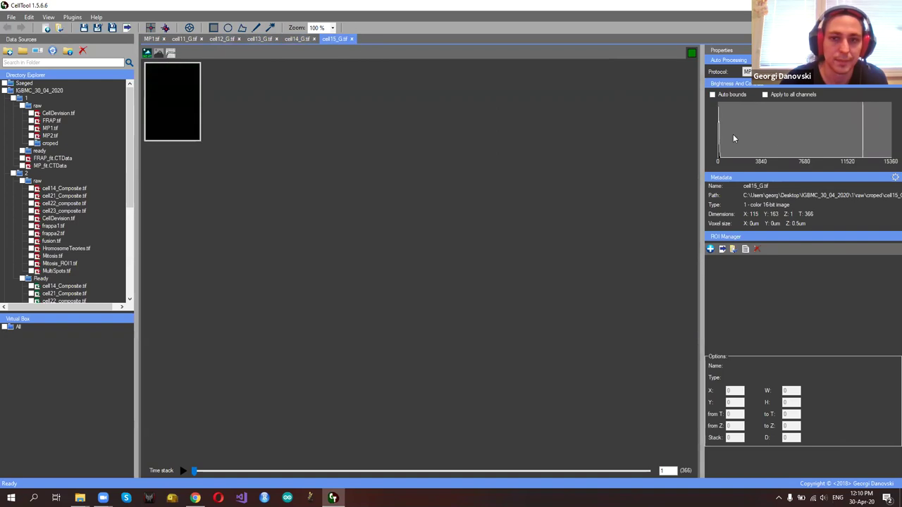
{"action": "left_click", "coordinate": [712, 94]}
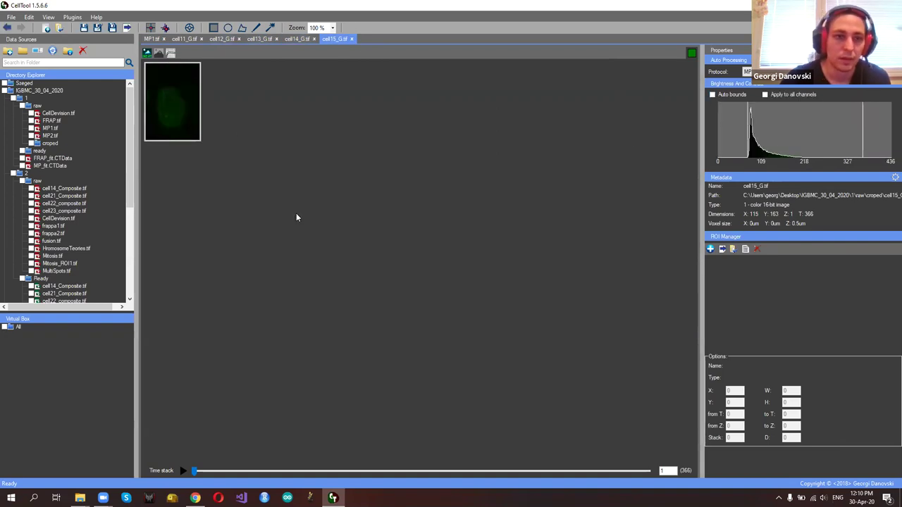
{"action": "scroll", "coordinate": [284, 227], "scroll_direction": "up", "scroll_amount": 2}
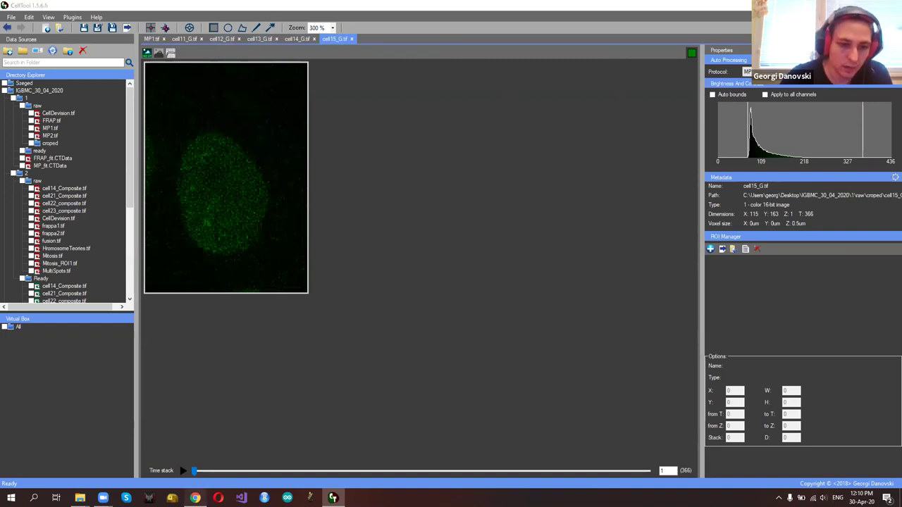
{"action": "left_click", "coordinate": [195, 497]}
Go from the CellTool homepage to the Tutorials page
{"action": "left_click", "coordinate": [24, 7]}
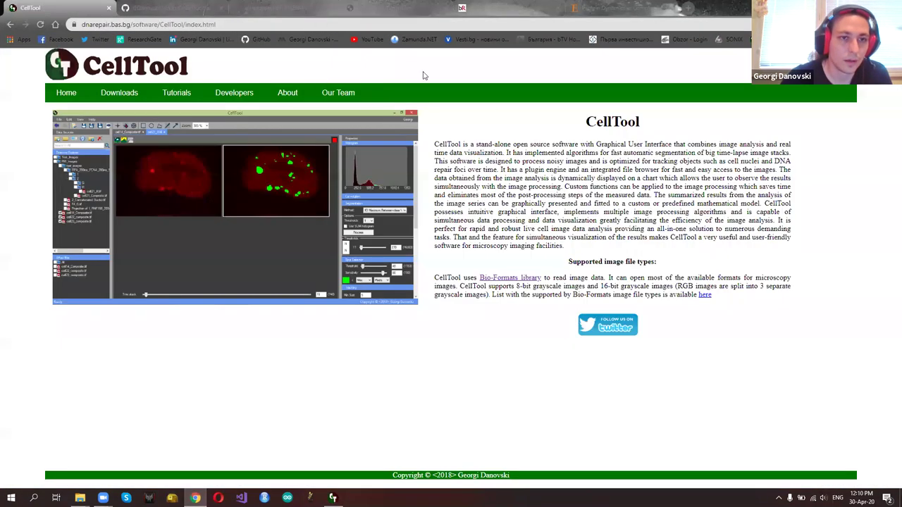
{"action": "left_click", "coordinate": [227, 25]}
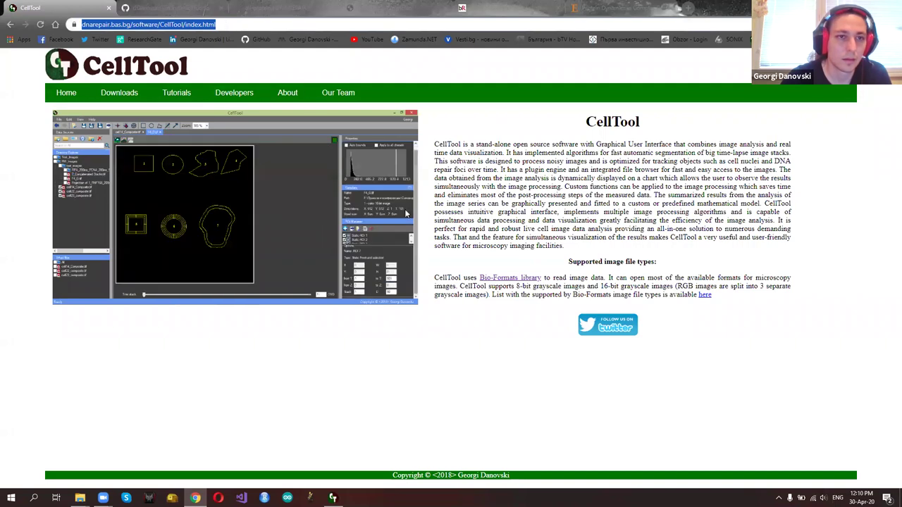
{"action": "mouse_move", "coordinate": [133, 90]}
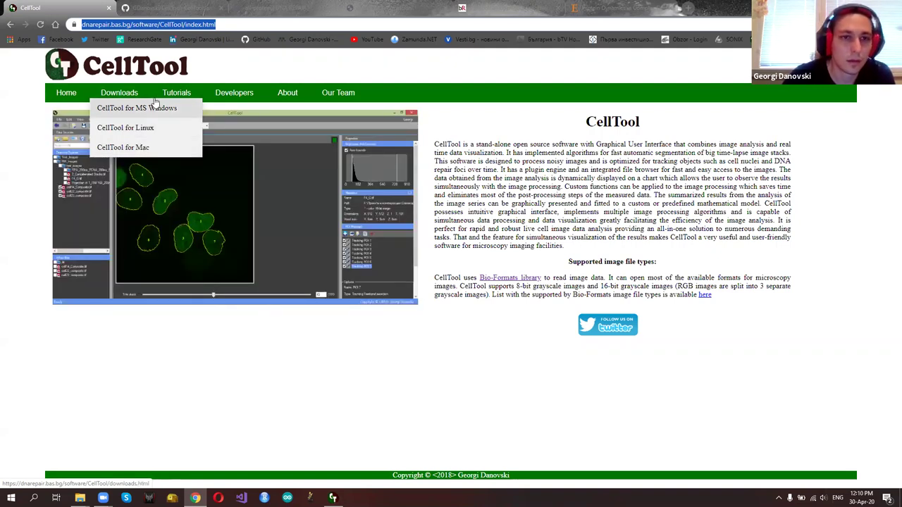
{"action": "left_click", "coordinate": [183, 98]}
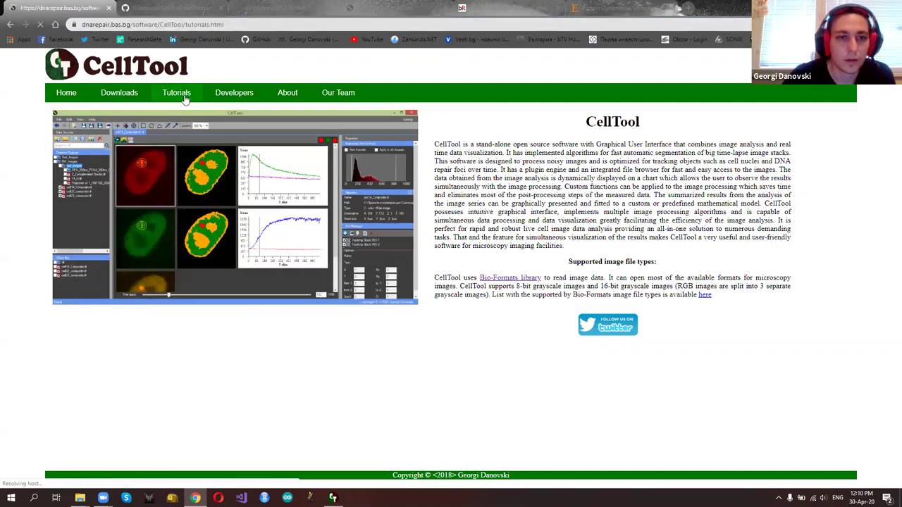
Jump to and read through the Measuring DNA-repair foci example in the tutorial
{"action": "left_click_drag", "start_coordinate": [181, 120], "coordinate": [181, 325]}
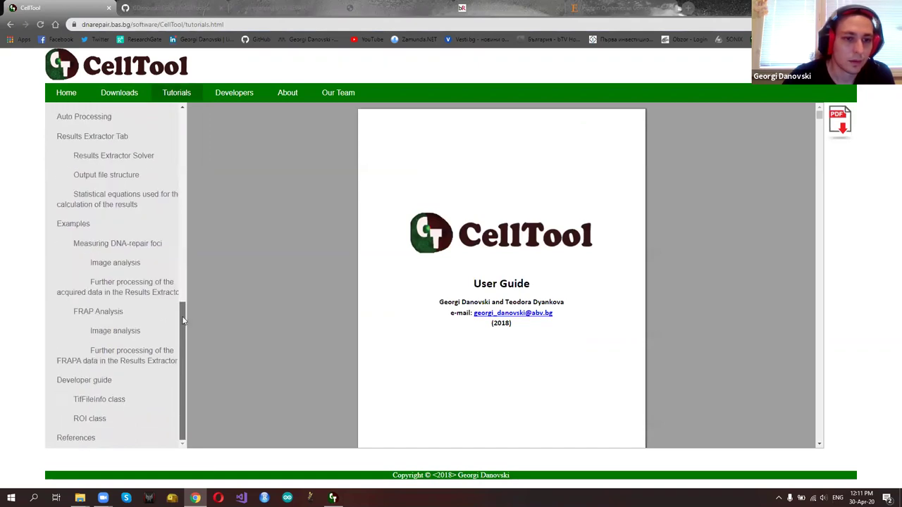
{"action": "left_click", "coordinate": [103, 245]}
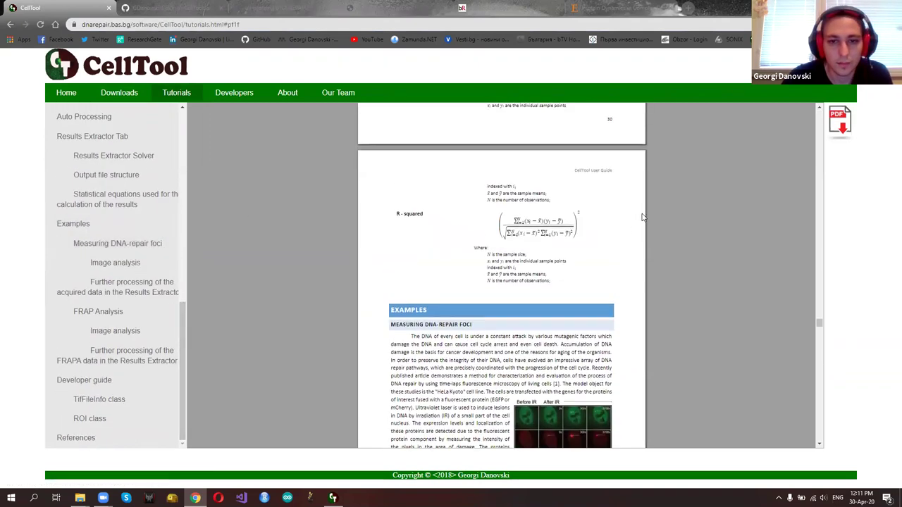
{"action": "scroll", "coordinate": [643, 217], "scroll_direction": "down", "scroll_amount": 10}
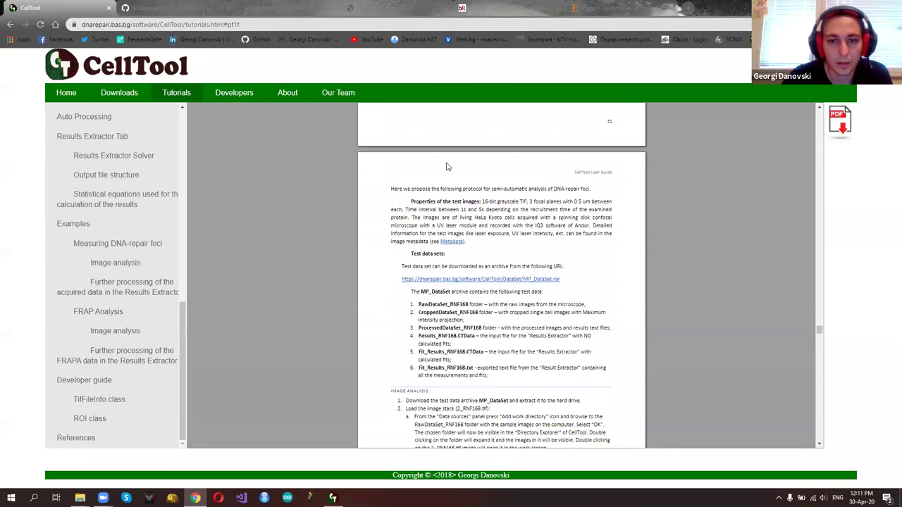
{"action": "scroll", "coordinate": [611, 208], "scroll_direction": "down", "scroll_amount": 5}
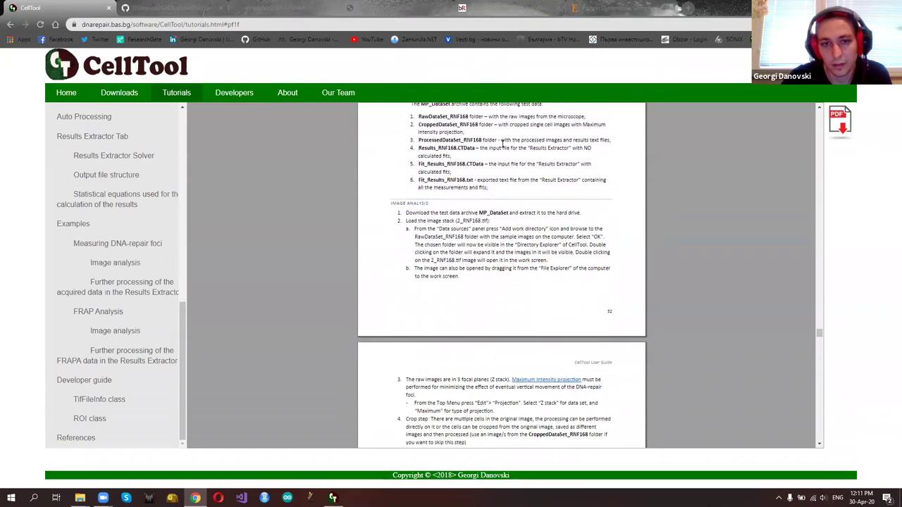
{"action": "scroll", "coordinate": [674, 225], "scroll_direction": "down", "scroll_amount": 5}
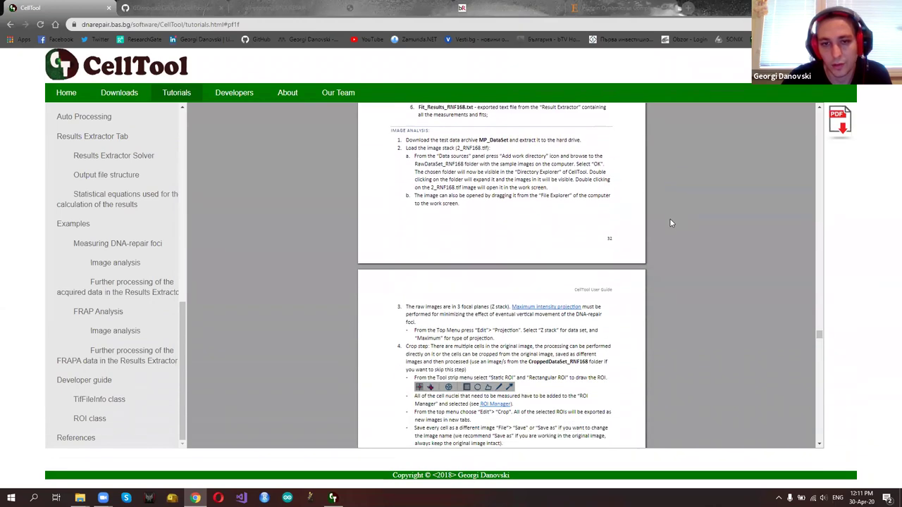
{"action": "scroll", "coordinate": [657, 217], "scroll_direction": "down", "scroll_amount": 10}
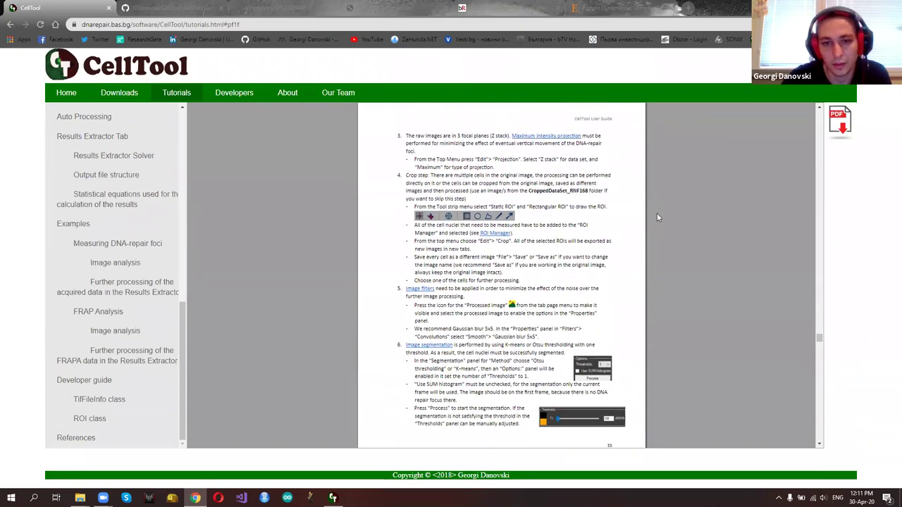
{"action": "scroll", "coordinate": [649, 202], "scroll_direction": "down", "scroll_amount": 20}
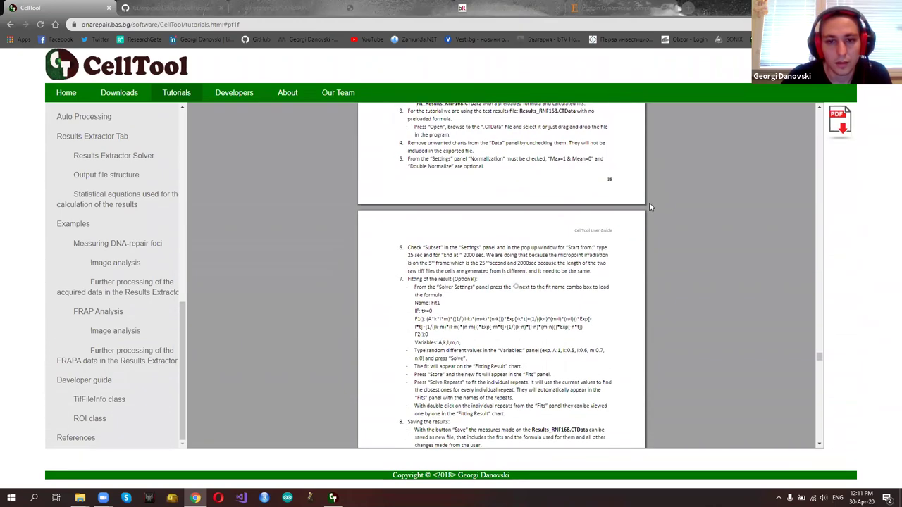
Scroll on to the Developer Guide, then open the Developers page
{"action": "scroll", "coordinate": [648, 202], "scroll_direction": "up", "scroll_amount": 5}
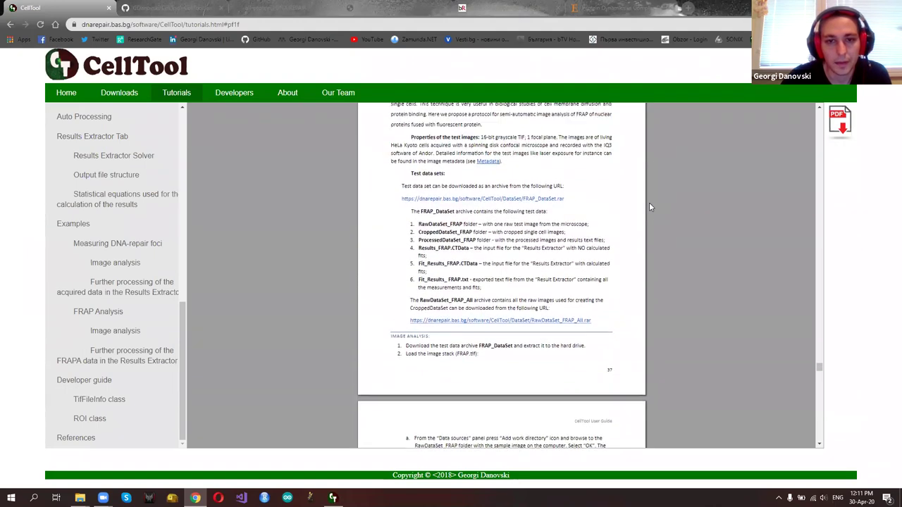
{"action": "scroll", "coordinate": [649, 198], "scroll_direction": "down", "scroll_amount": 10}
{"action": "scroll", "coordinate": [649, 199], "scroll_direction": "down", "scroll_amount": 15}
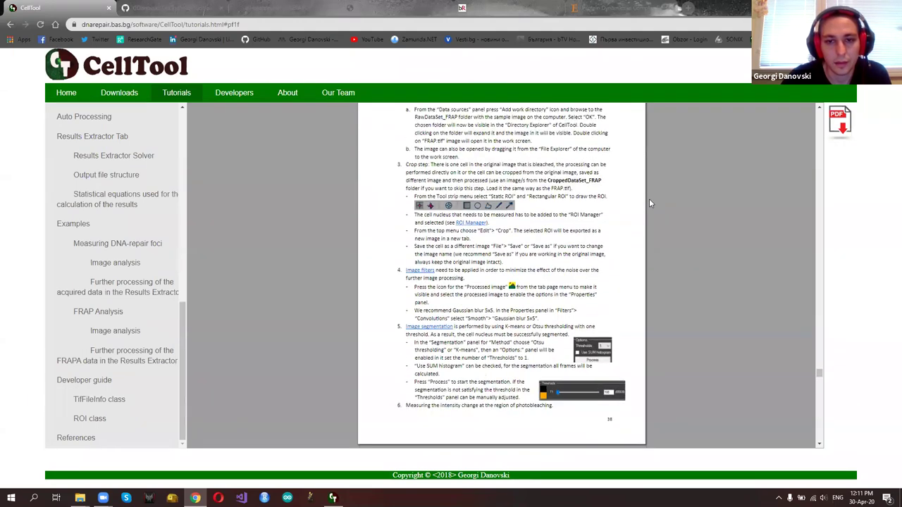
{"action": "scroll", "coordinate": [649, 201], "scroll_direction": "down", "scroll_amount": 20}
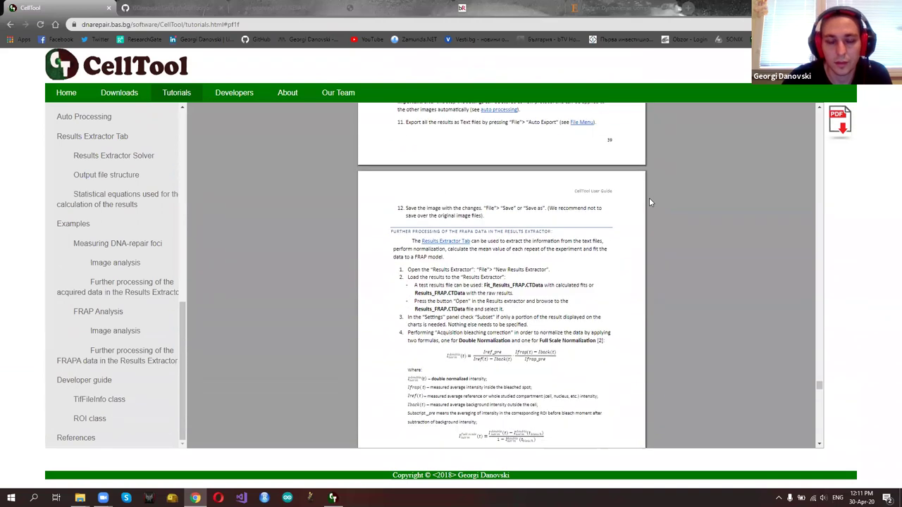
{"action": "scroll", "coordinate": [649, 199], "scroll_direction": "up", "scroll_amount": 8}
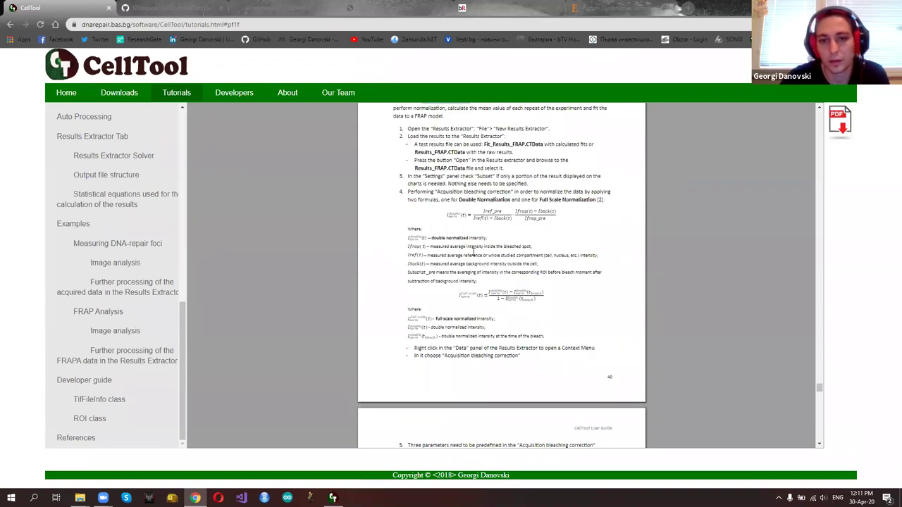
{"action": "scroll", "coordinate": [622, 257], "scroll_direction": "down", "scroll_amount": 10}
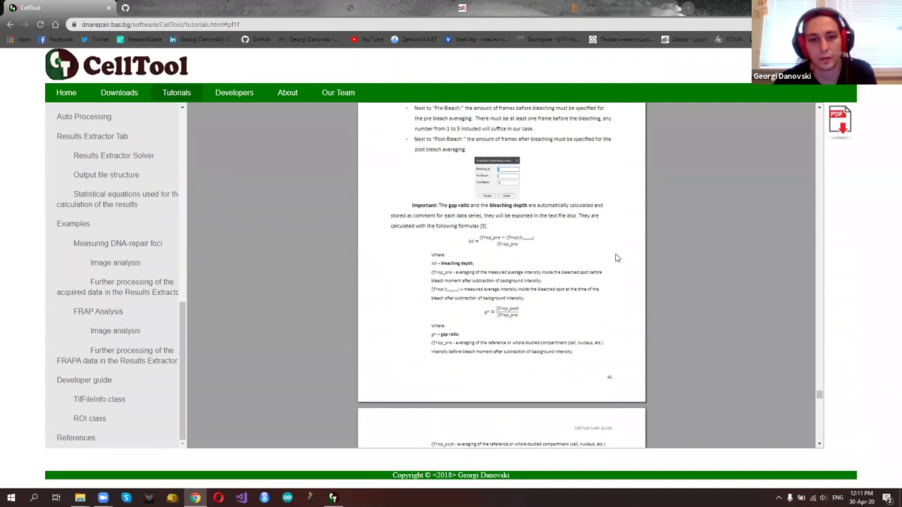
{"action": "scroll", "coordinate": [582, 205], "scroll_direction": "down", "scroll_amount": 20}
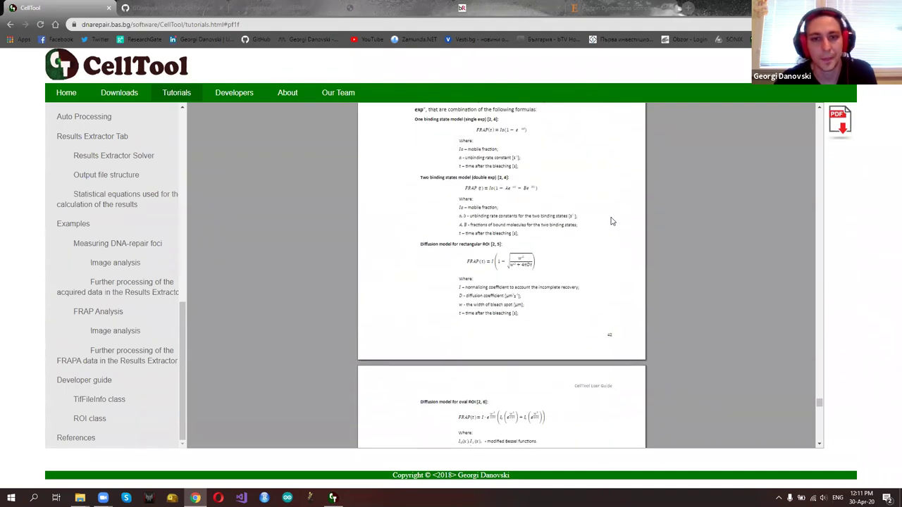
{"action": "scroll", "coordinate": [612, 220], "scroll_direction": "down", "scroll_amount": 2}
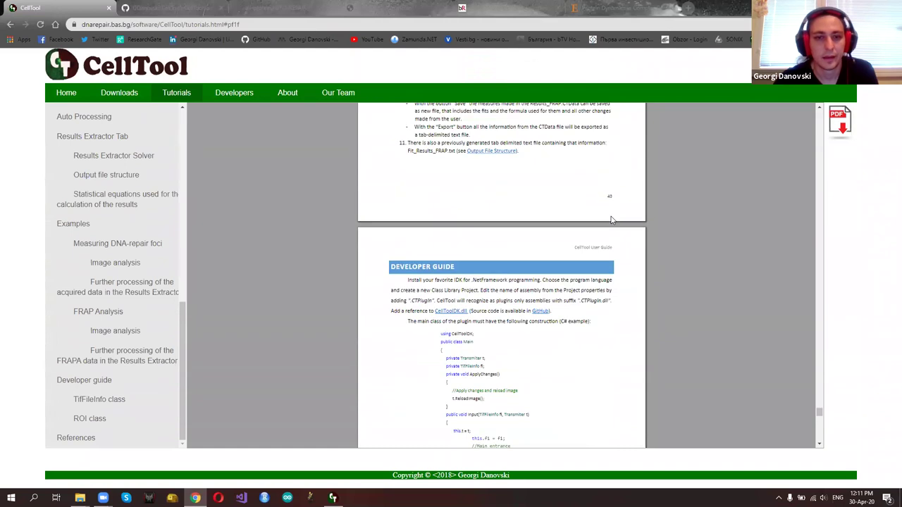
{"action": "left_click", "coordinate": [244, 98]}
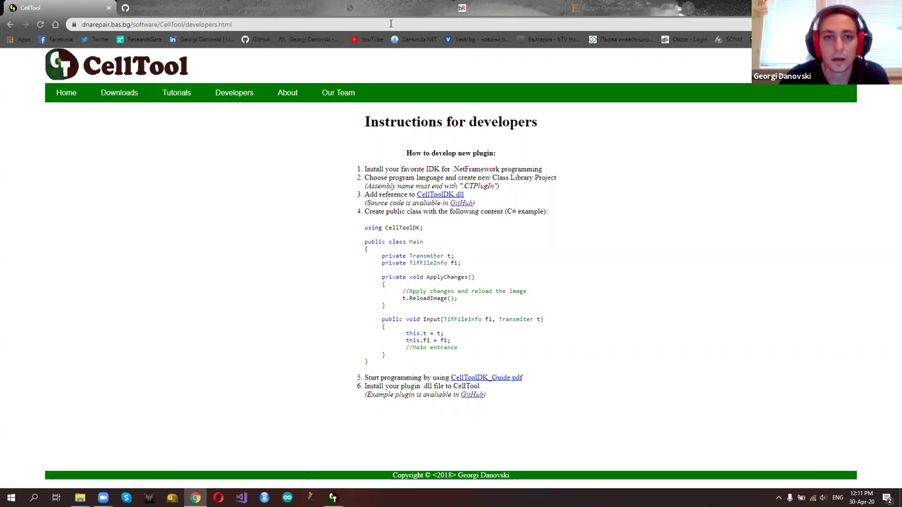
From the CellTool repository tab, go to the owner's profile and list their repositories
{"action": "left_click", "coordinate": [172, 8]}
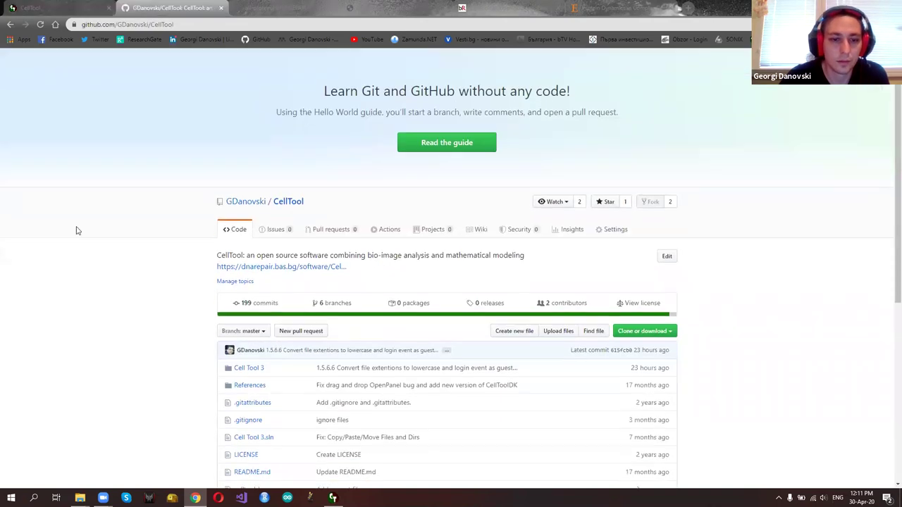
{"action": "scroll", "coordinate": [530, 133], "scroll_direction": "down", "scroll_amount": 3}
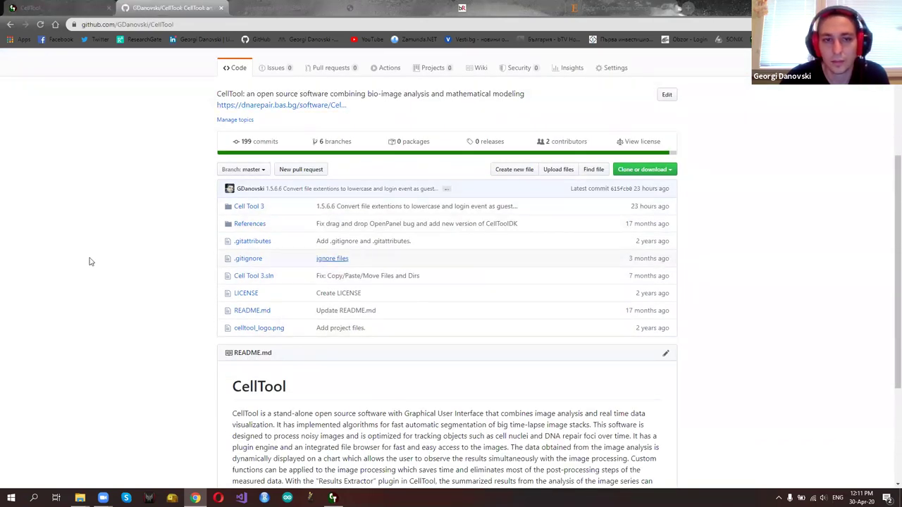
{"action": "scroll", "coordinate": [141, 258], "scroll_direction": "up", "scroll_amount": 1}
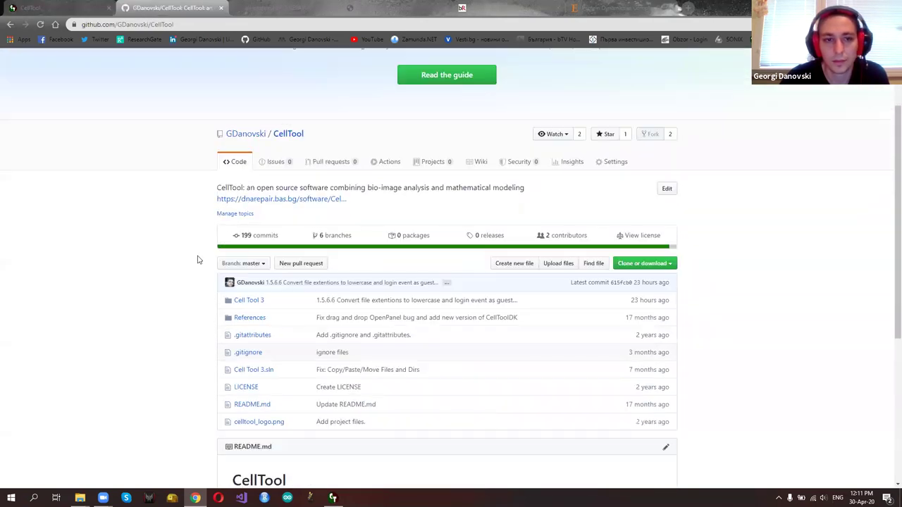
{"action": "left_click", "coordinate": [247, 134]}
{"action": "left_click", "coordinate": [373, 100]}
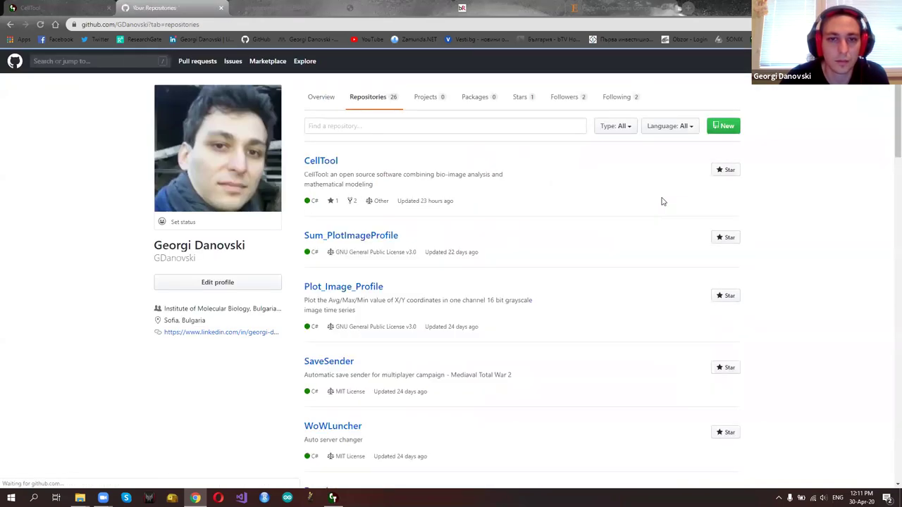
Find MultiCropPlugIn in the owner's repository list and open it
{"action": "scroll", "coordinate": [391, 176], "scroll_direction": "down", "scroll_amount": 1}
{"action": "scroll", "coordinate": [362, 185], "scroll_direction": "down", "scroll_amount": 1}
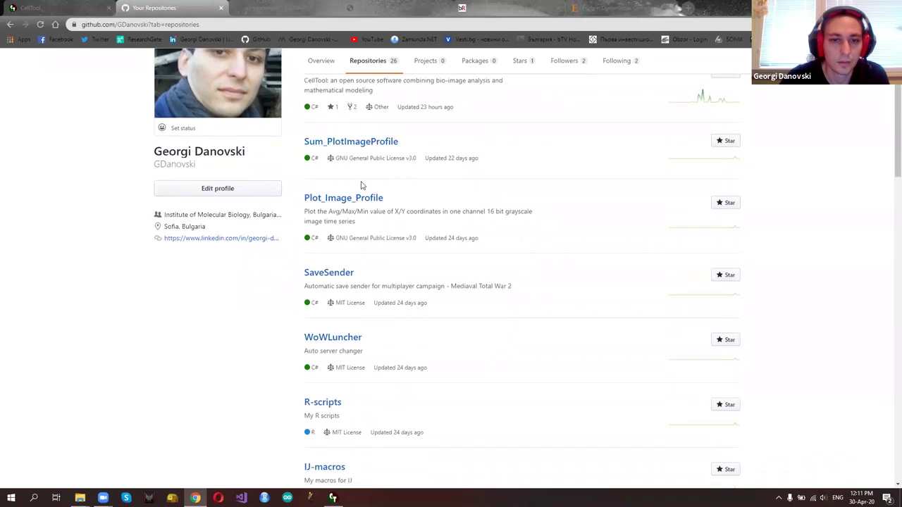
{"action": "scroll", "coordinate": [451, 213], "scroll_direction": "down", "scroll_amount": 4}
{"action": "scroll", "coordinate": [381, 187], "scroll_direction": "down", "scroll_amount": 2}
{"action": "scroll", "coordinate": [409, 218], "scroll_direction": "down", "scroll_amount": 2}
{"action": "scroll", "coordinate": [463, 232], "scroll_direction": "down", "scroll_amount": 5}
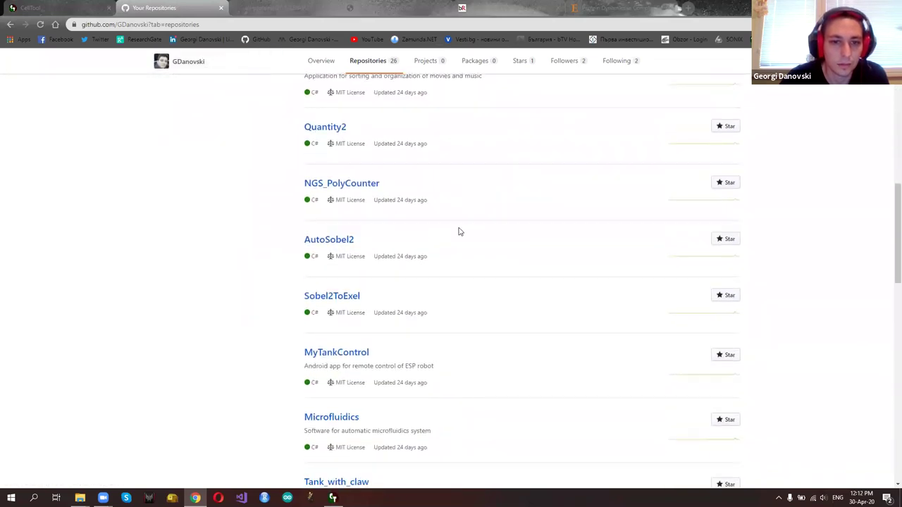
{"action": "scroll", "coordinate": [442, 225], "scroll_direction": "down", "scroll_amount": 6}
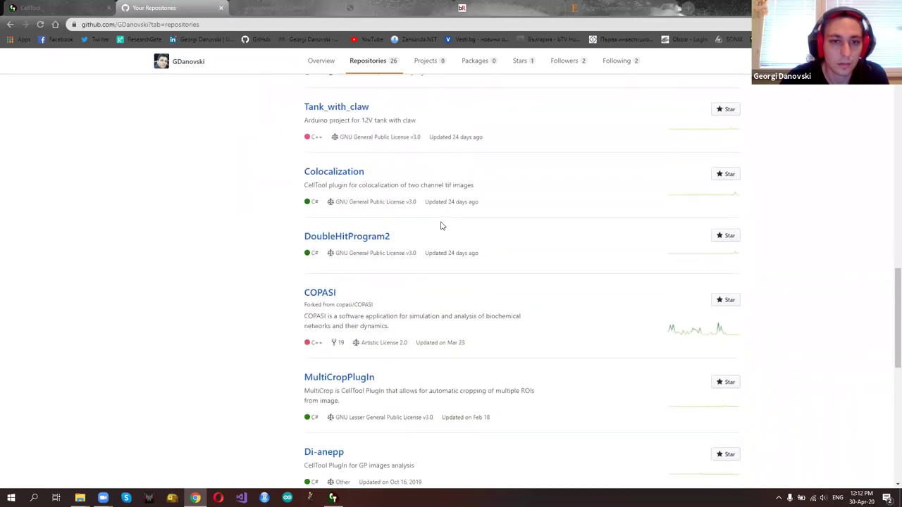
{"action": "scroll", "coordinate": [436, 190], "scroll_direction": "down", "scroll_amount": 2}
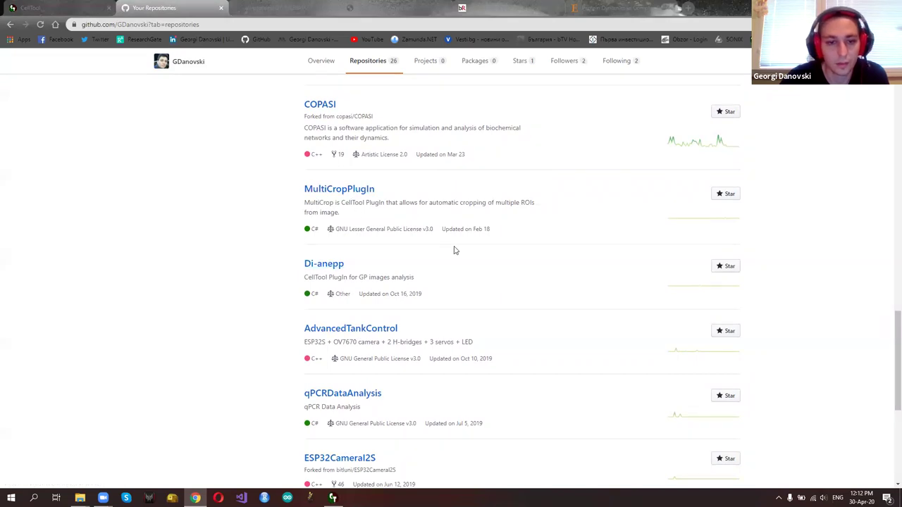
{"action": "scroll", "coordinate": [451, 248], "scroll_direction": "up", "scroll_amount": 1}
{"action": "left_click", "coordinate": [352, 236]}
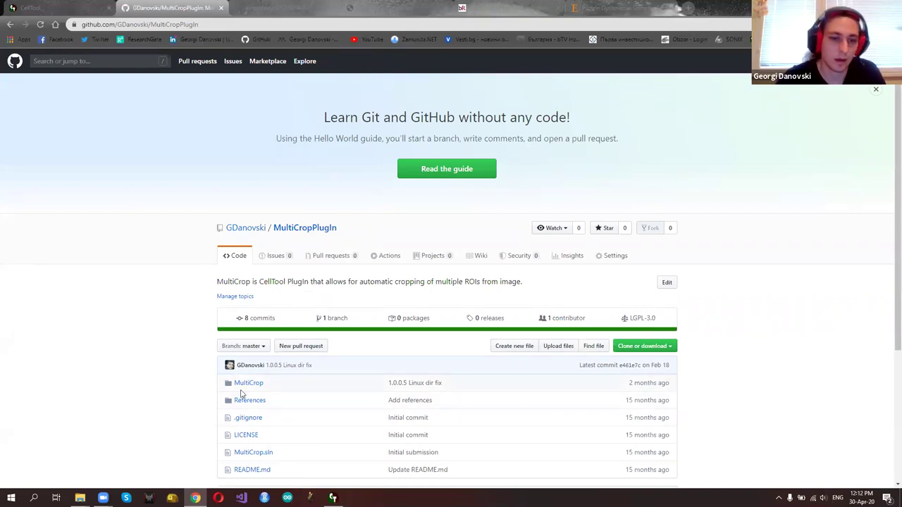
Open the MultiCrop folder and read through the Class1.cs source code
{"action": "left_click", "coordinate": [248, 382]}
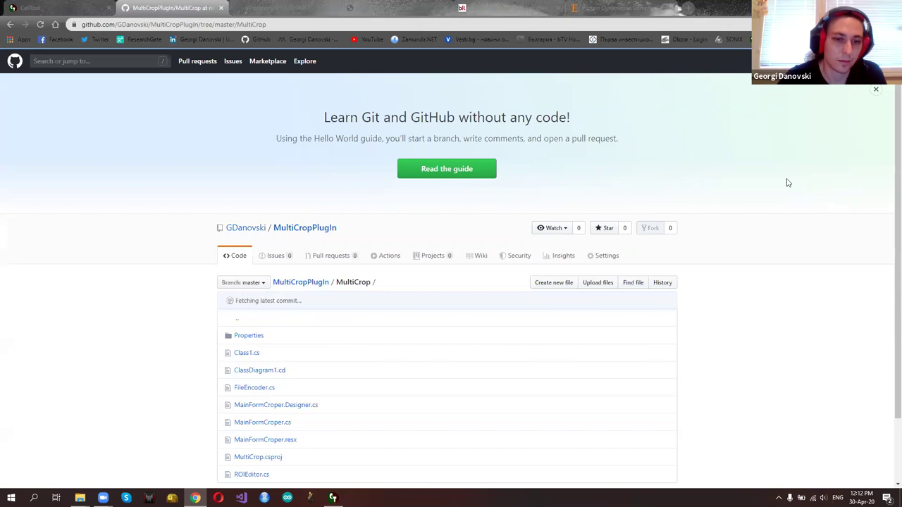
{"action": "scroll", "coordinate": [549, 249], "scroll_direction": "down", "scroll_amount": 1}
{"action": "left_click", "coordinate": [256, 307]}
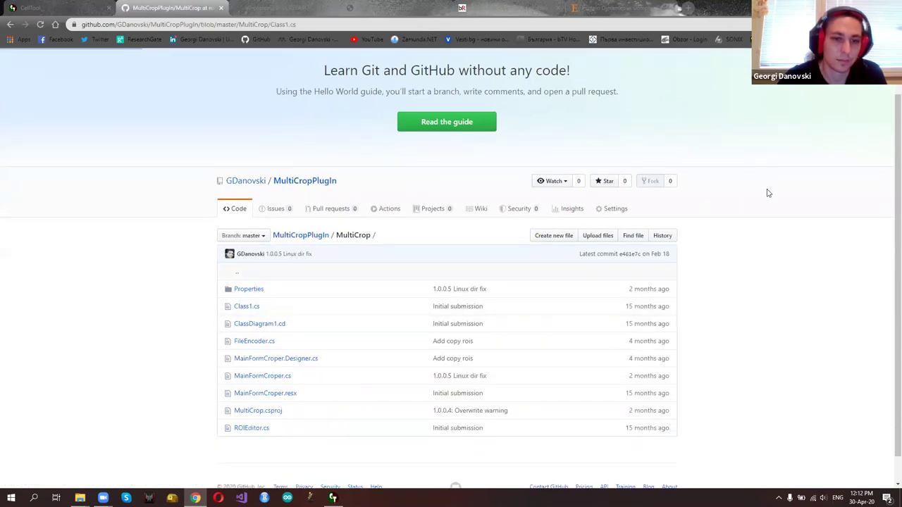
{"action": "scroll", "coordinate": [472, 123], "scroll_direction": "down", "scroll_amount": 6}
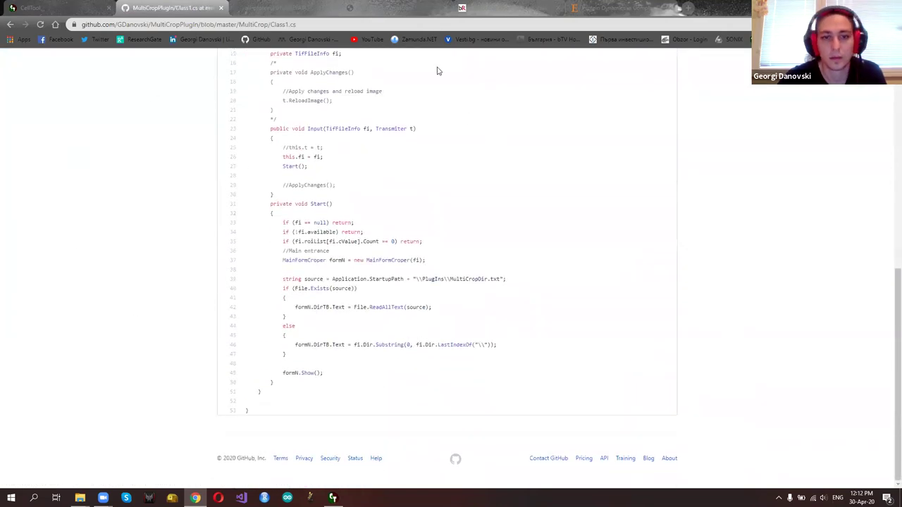
{"action": "scroll", "coordinate": [433, 155], "scroll_direction": "up", "scroll_amount": 2}
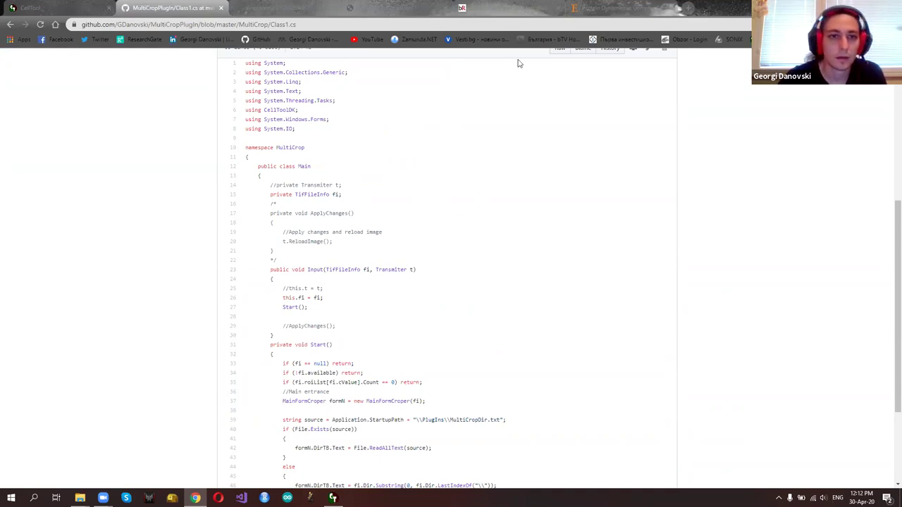
Move past the DNArepairK and kinetics chart pages, returning to CellTool's cropped cell15_G.tif
{"action": "key", "text": "ctrl+Tab"}
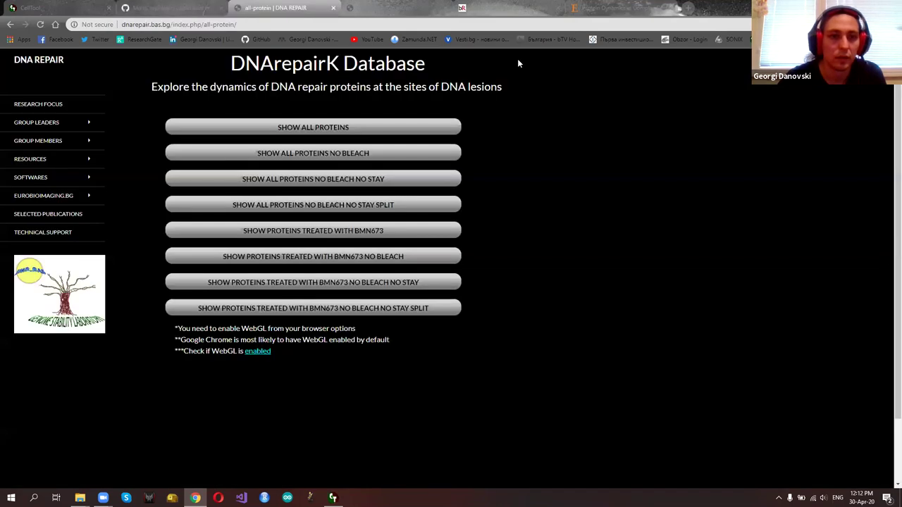
{"action": "key", "text": "ctrl+Tab"}
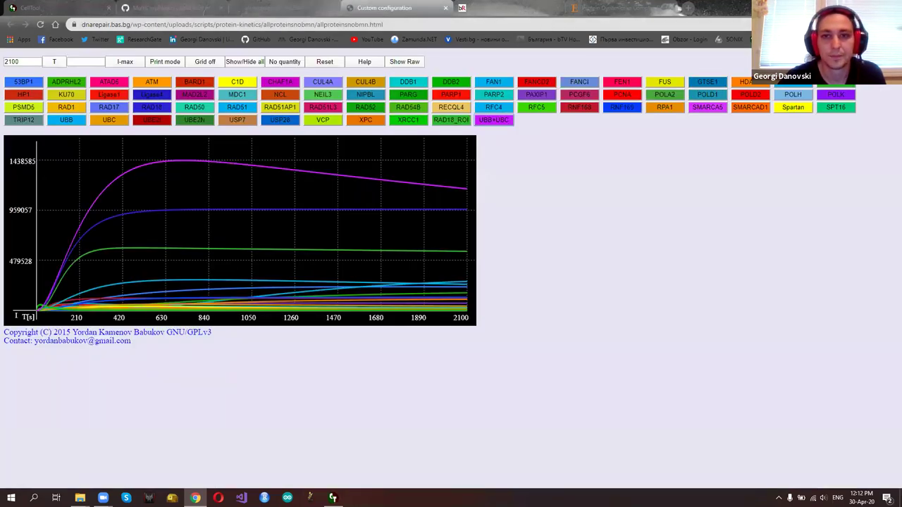
{"action": "key", "text": "ctrl+Tab"}
{"action": "key", "text": "alt+Tab"}
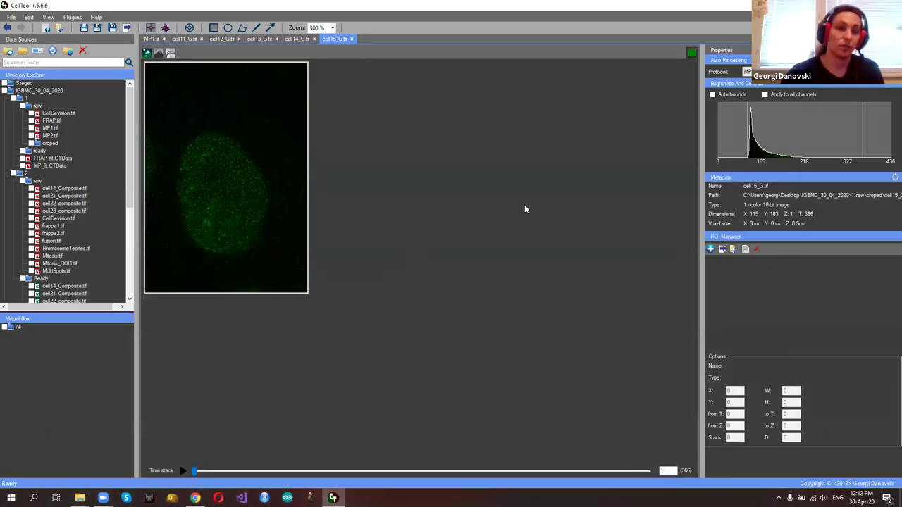